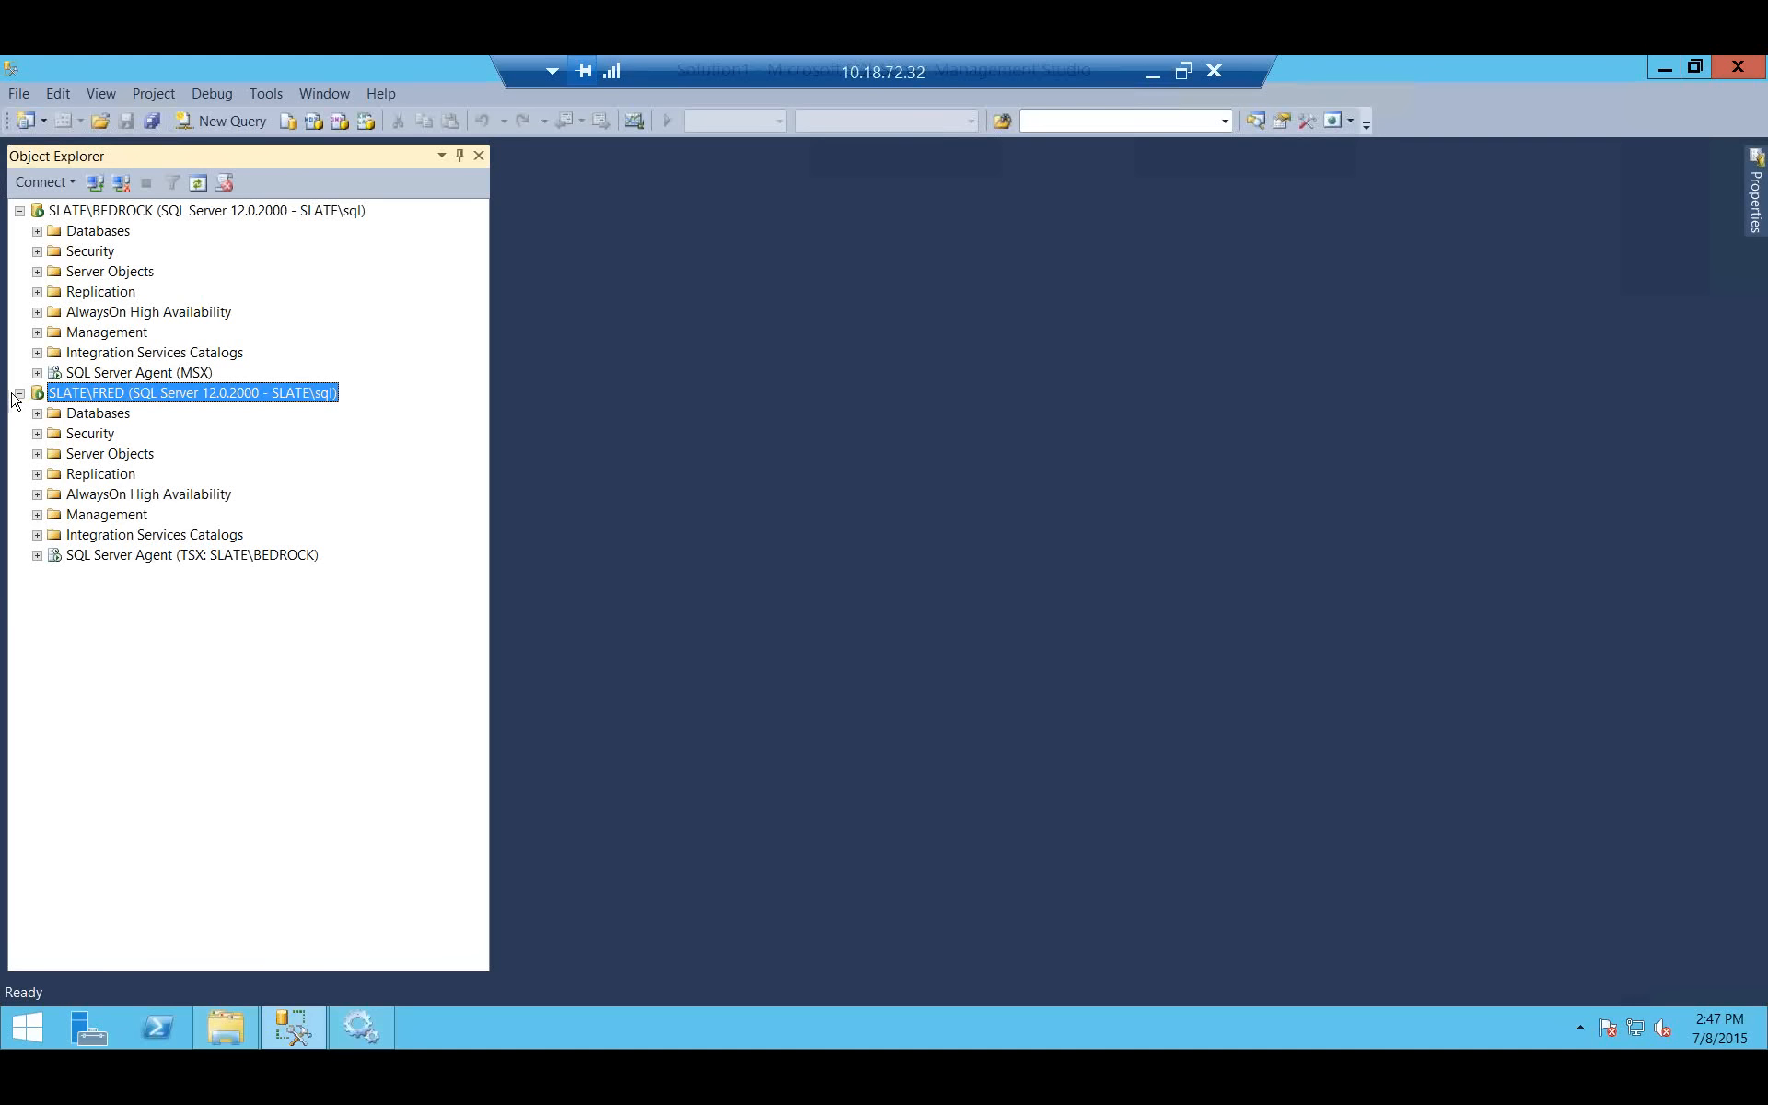
{"action": "left_click", "coordinate": [167, 373]}
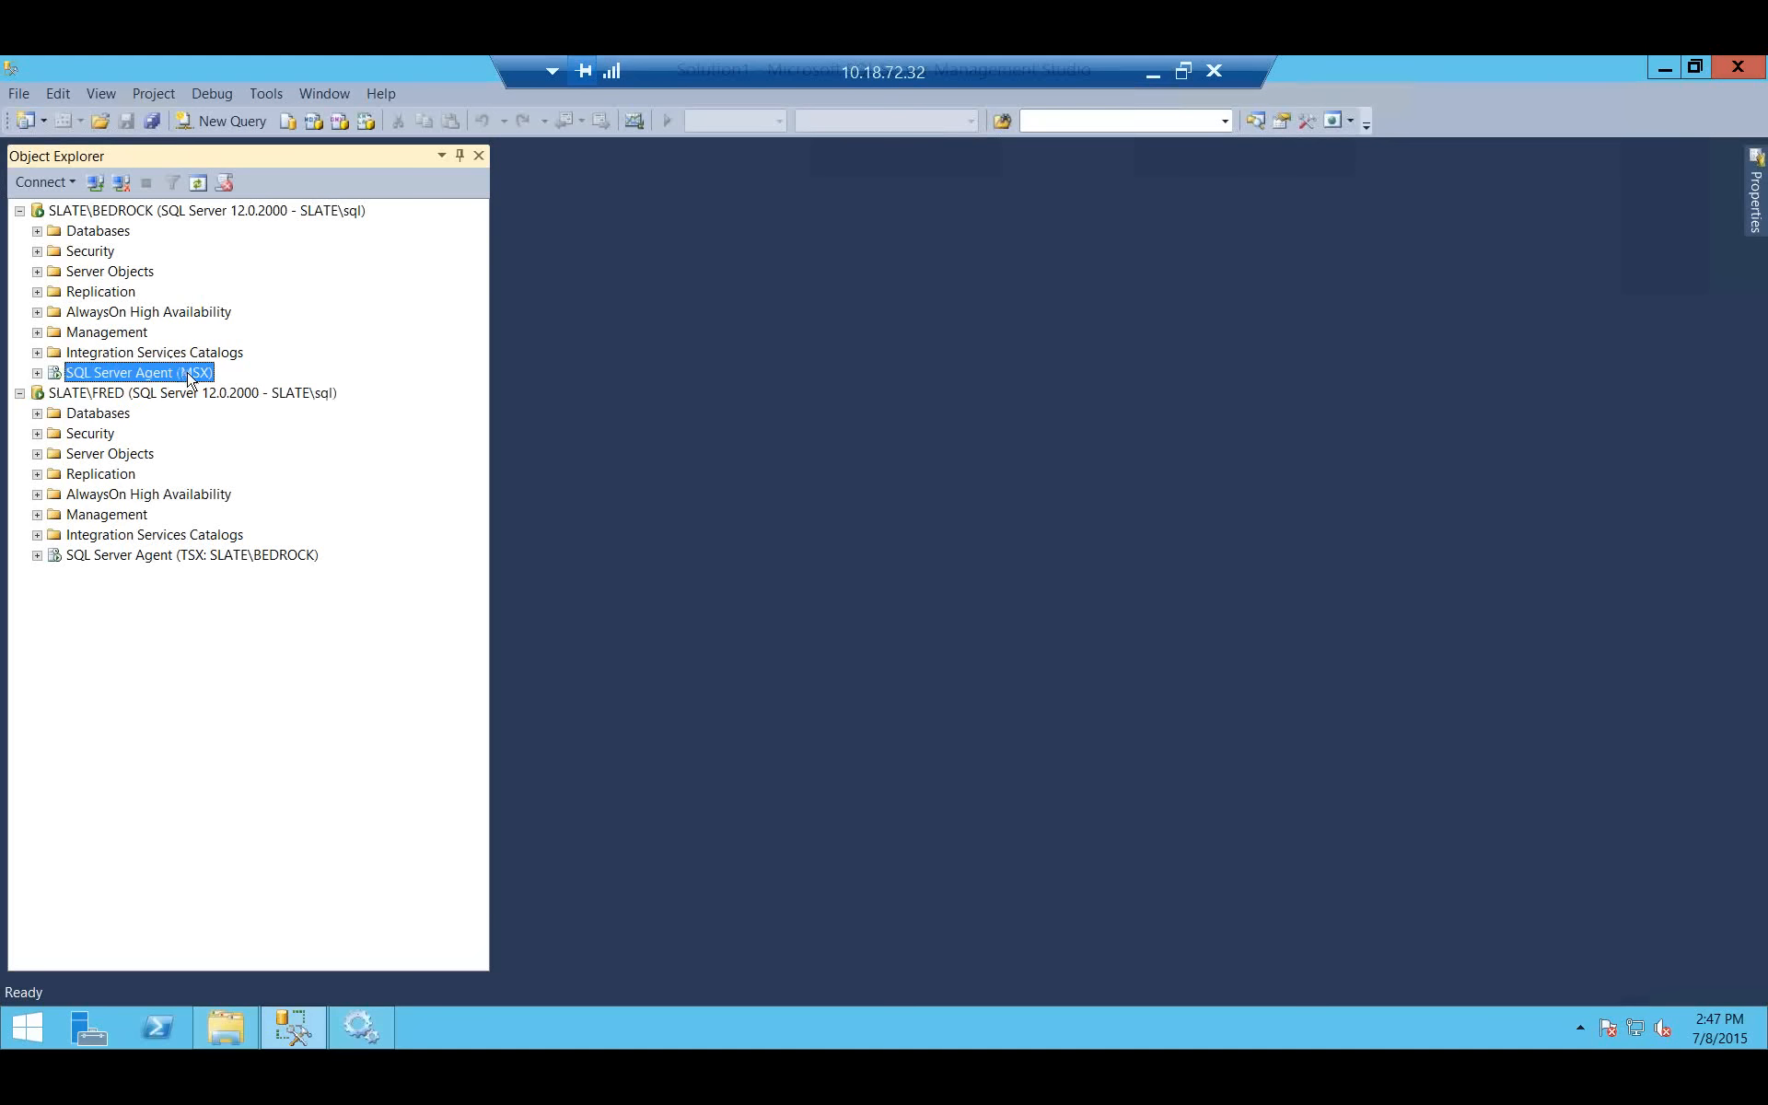
{"action": "left_click", "coordinate": [122, 212]}
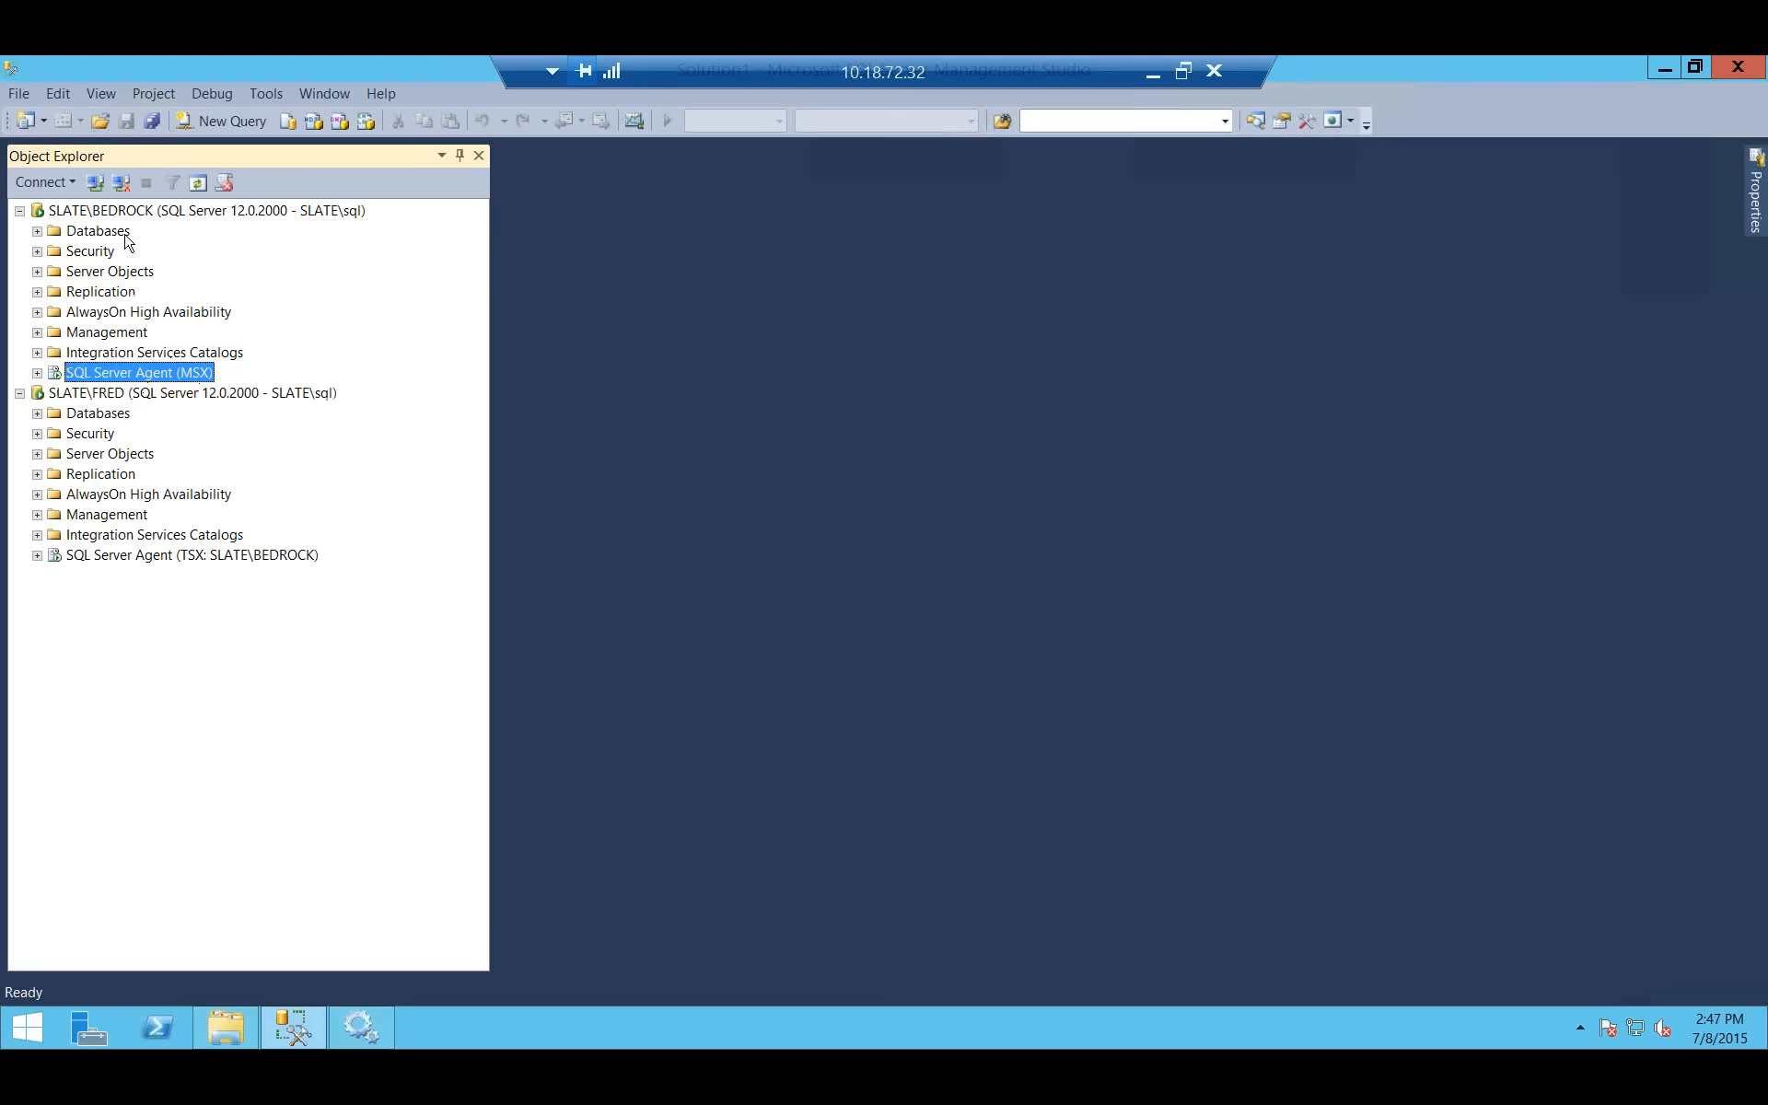
{"action": "left_click", "coordinate": [141, 378]}
{"action": "left_click", "coordinate": [145, 555]}
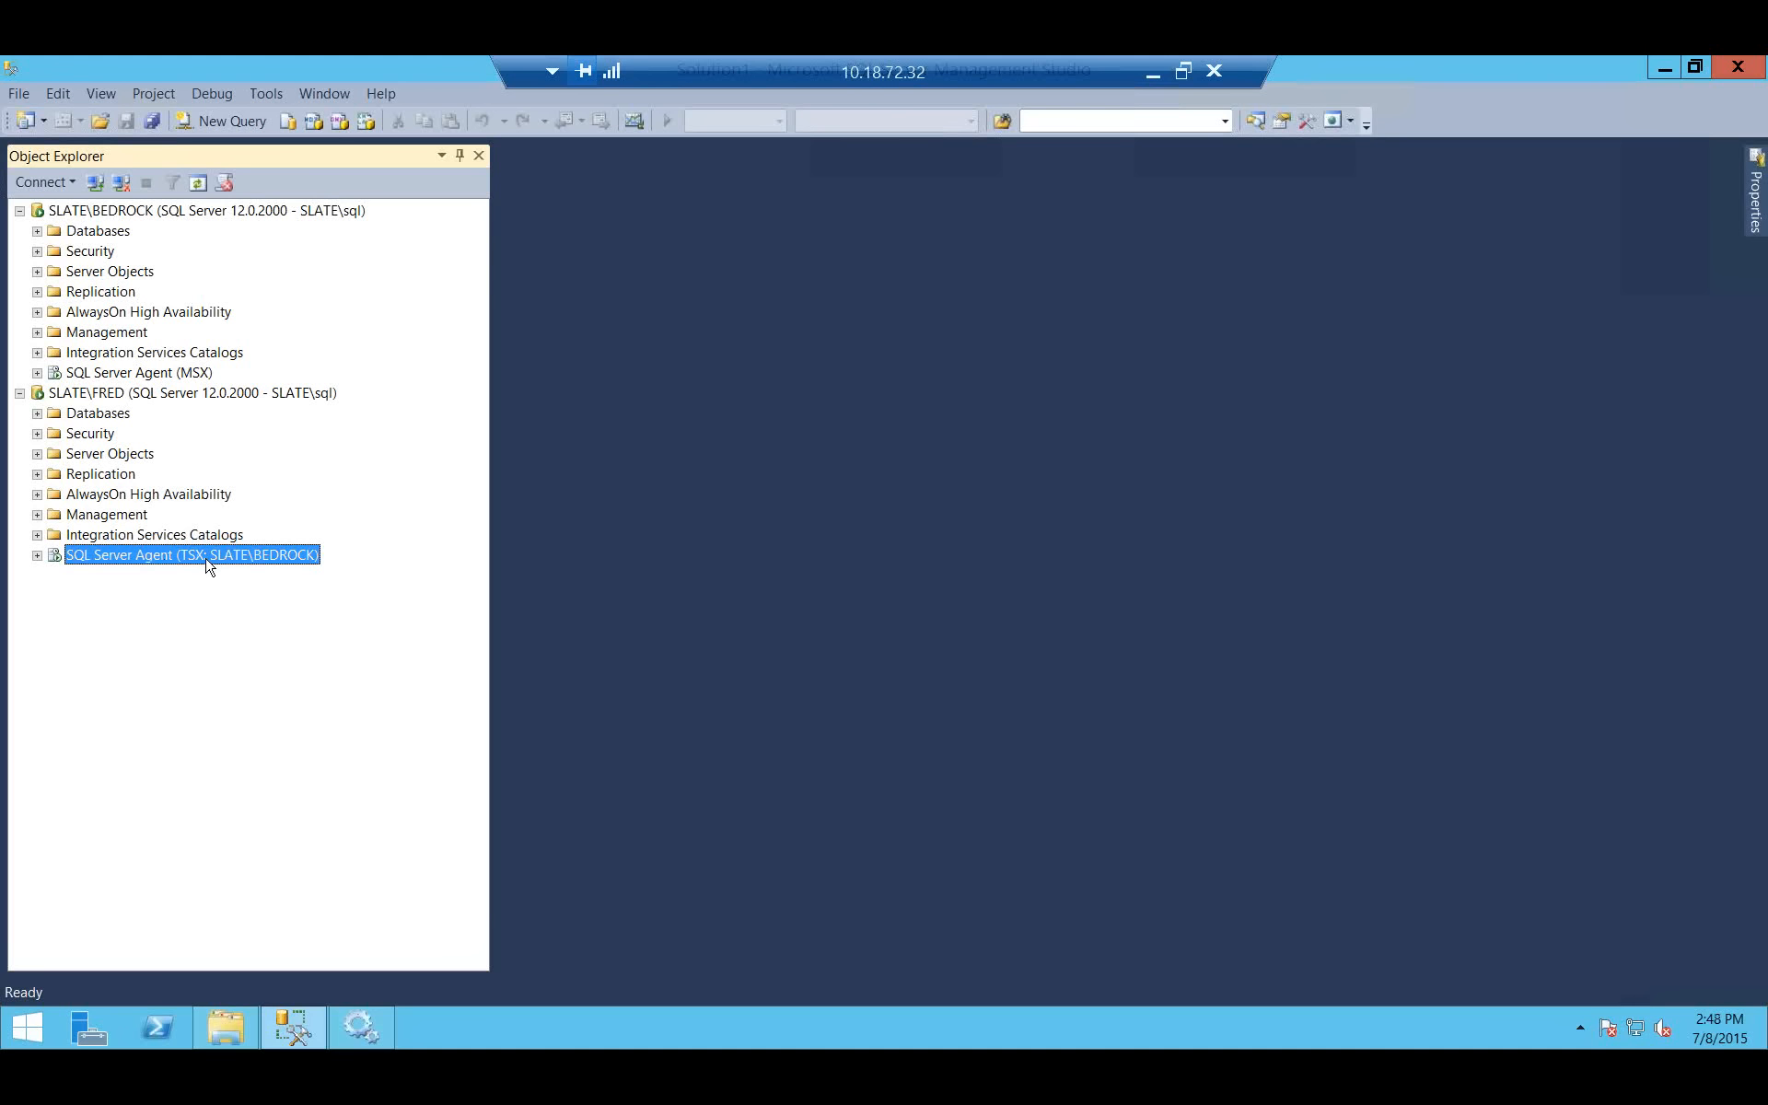
Connect to the Database Engine instance slate\barney using Windows Authentication.
{"action": "left_click", "coordinate": [38, 181]}
{"action": "left_click", "coordinate": [51, 211]}
{"action": "type", "text": "sl"}
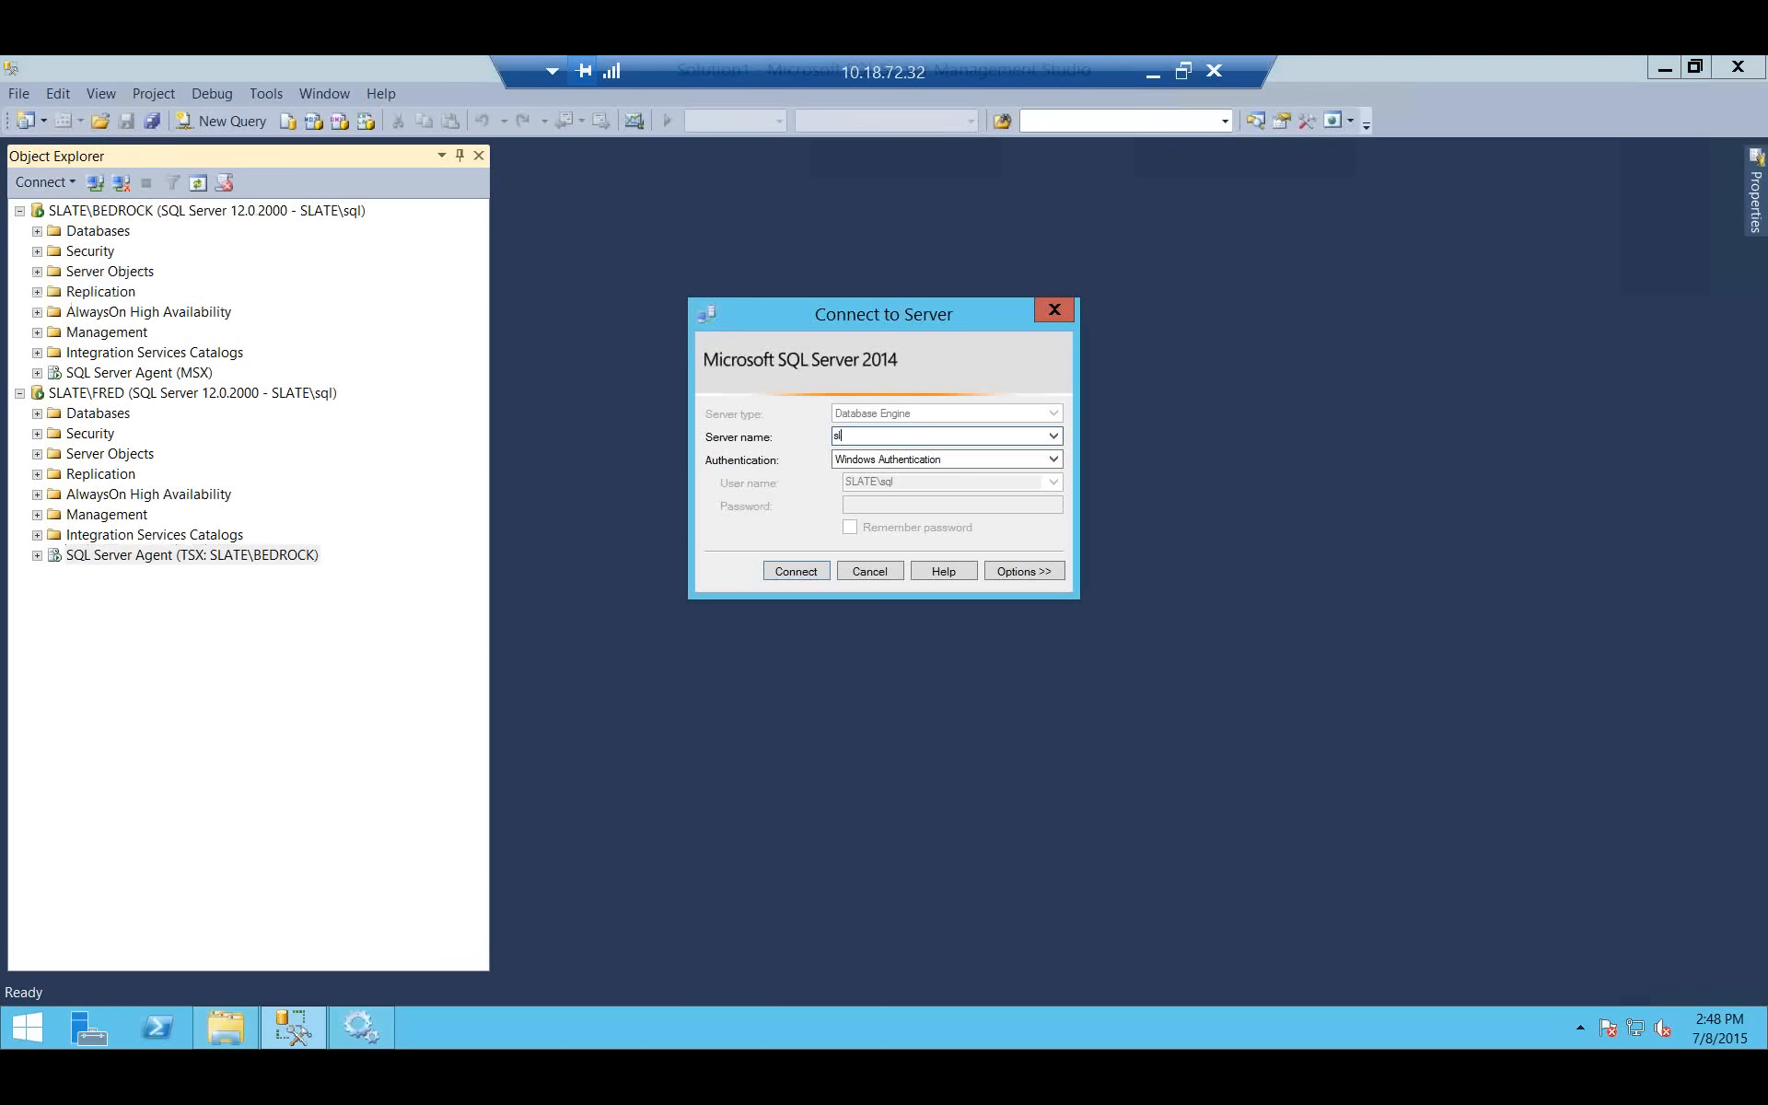
{"action": "type", "text": "ate\barney"}
{"action": "key", "text": "Return"}
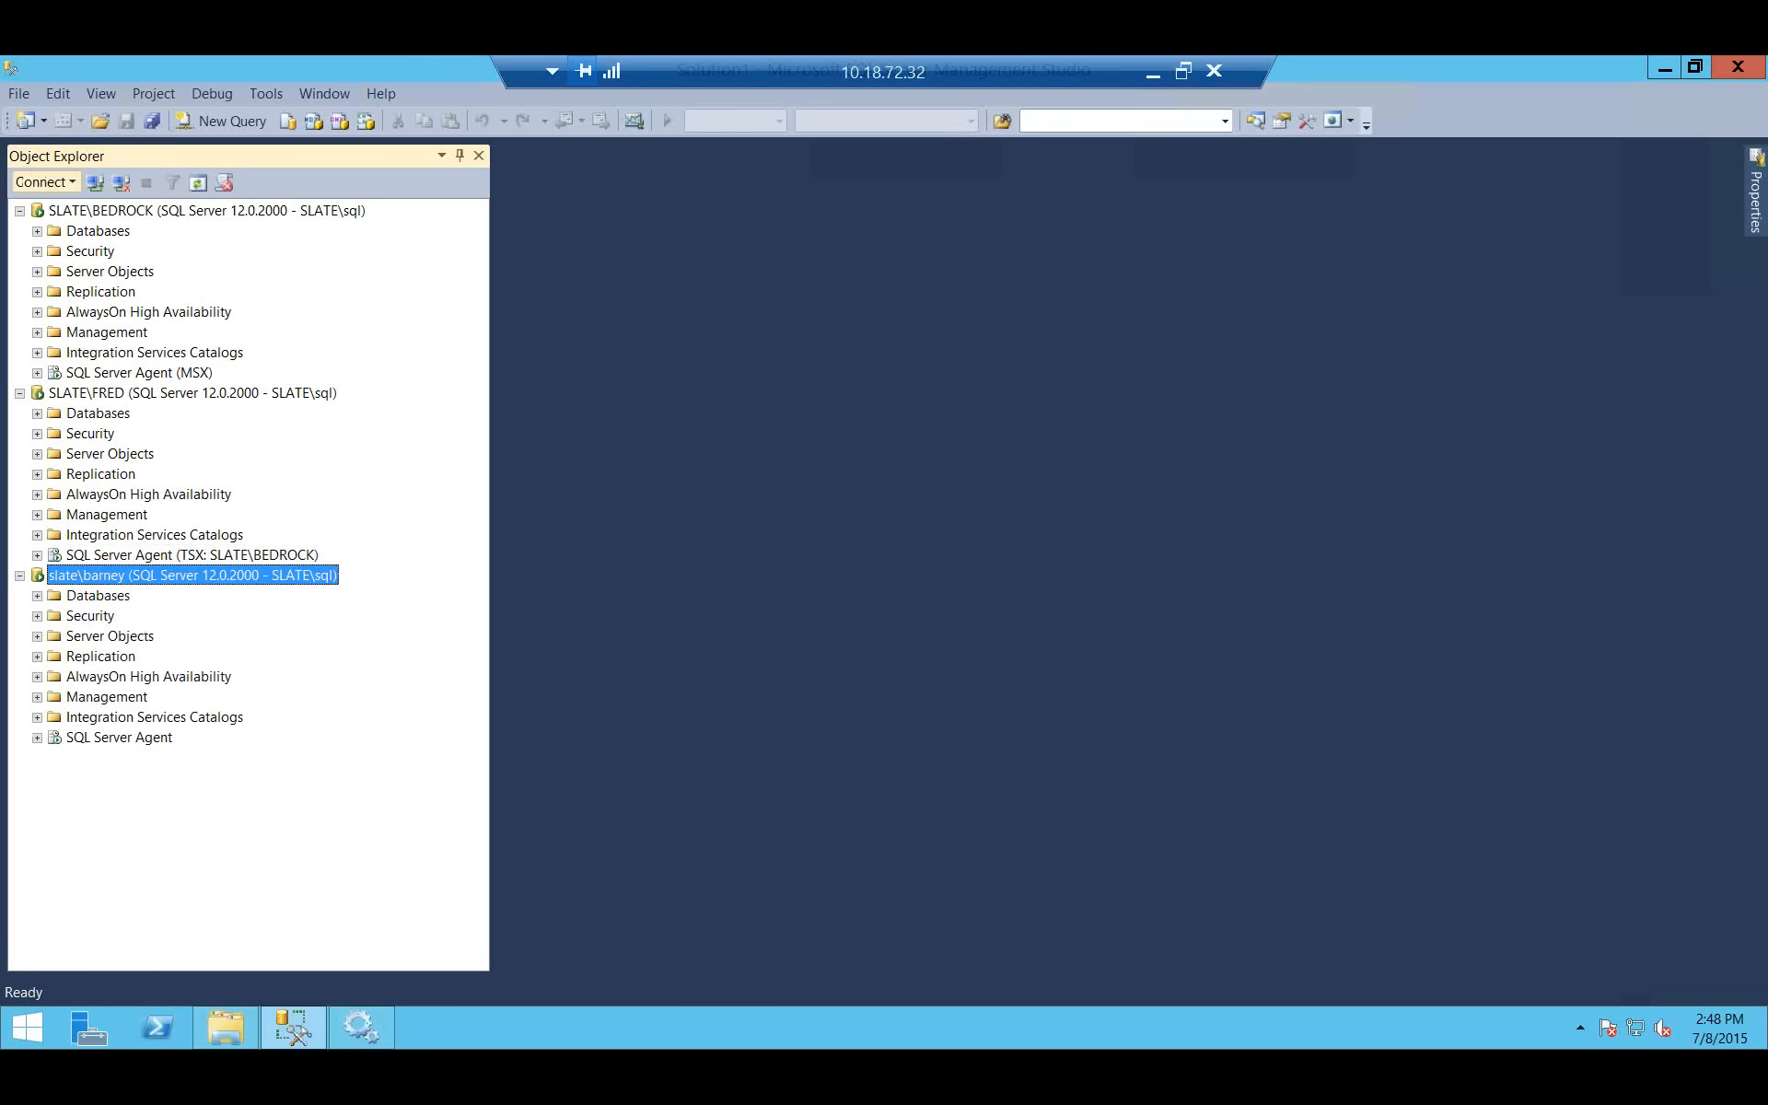
{"action": "left_click", "coordinate": [144, 738]}
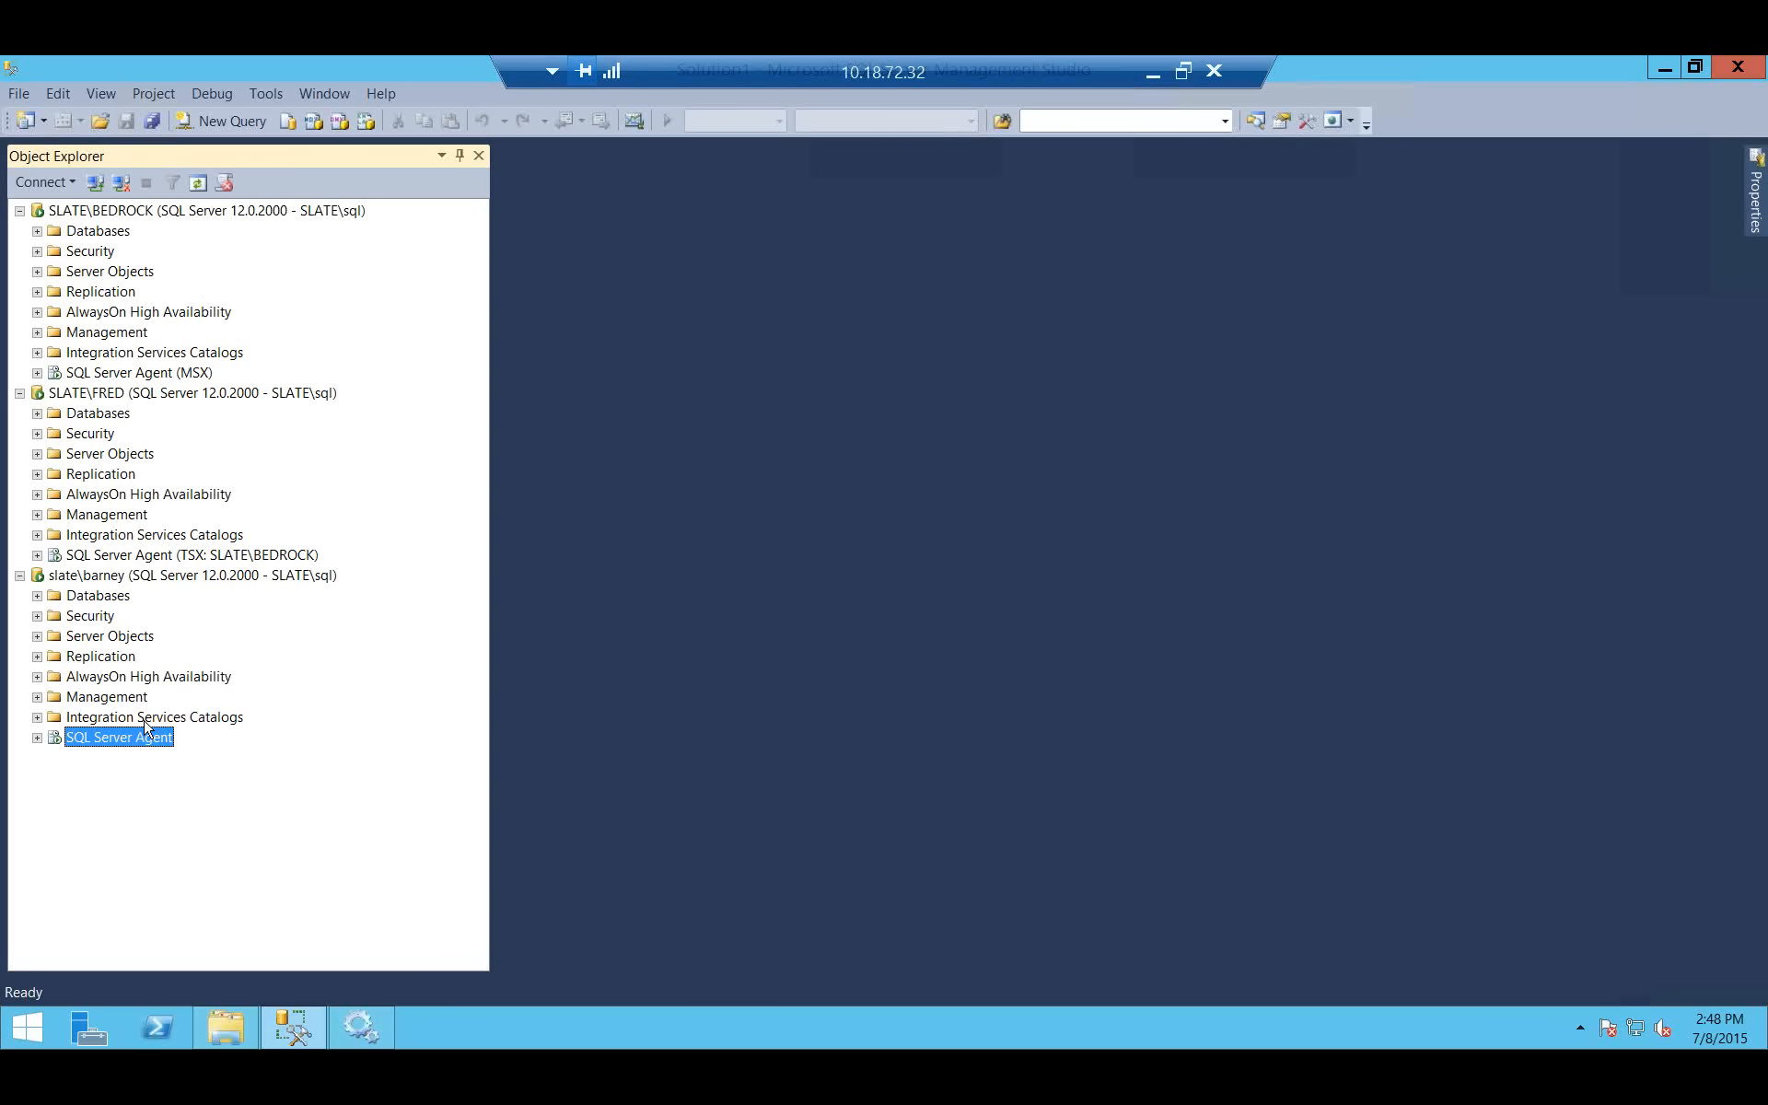
{"action": "left_click", "coordinate": [163, 374]}
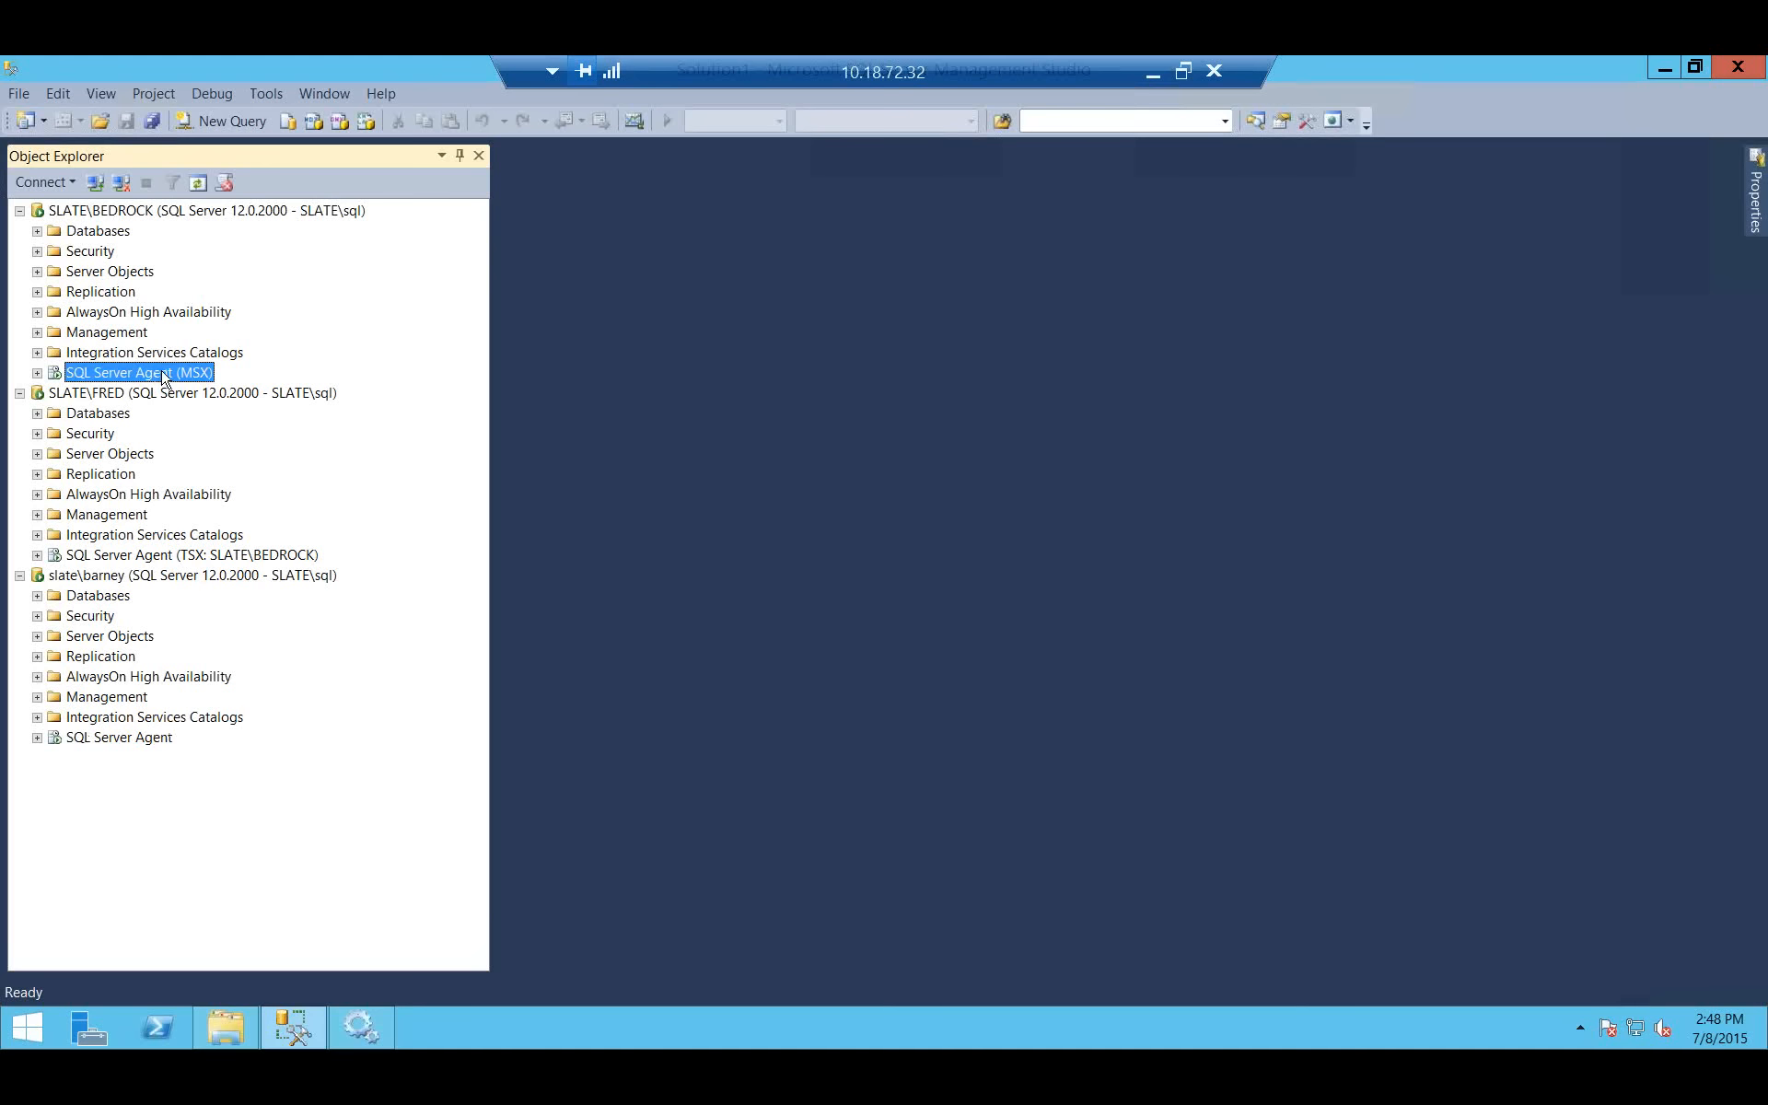
{"action": "right_click", "coordinate": [163, 376]}
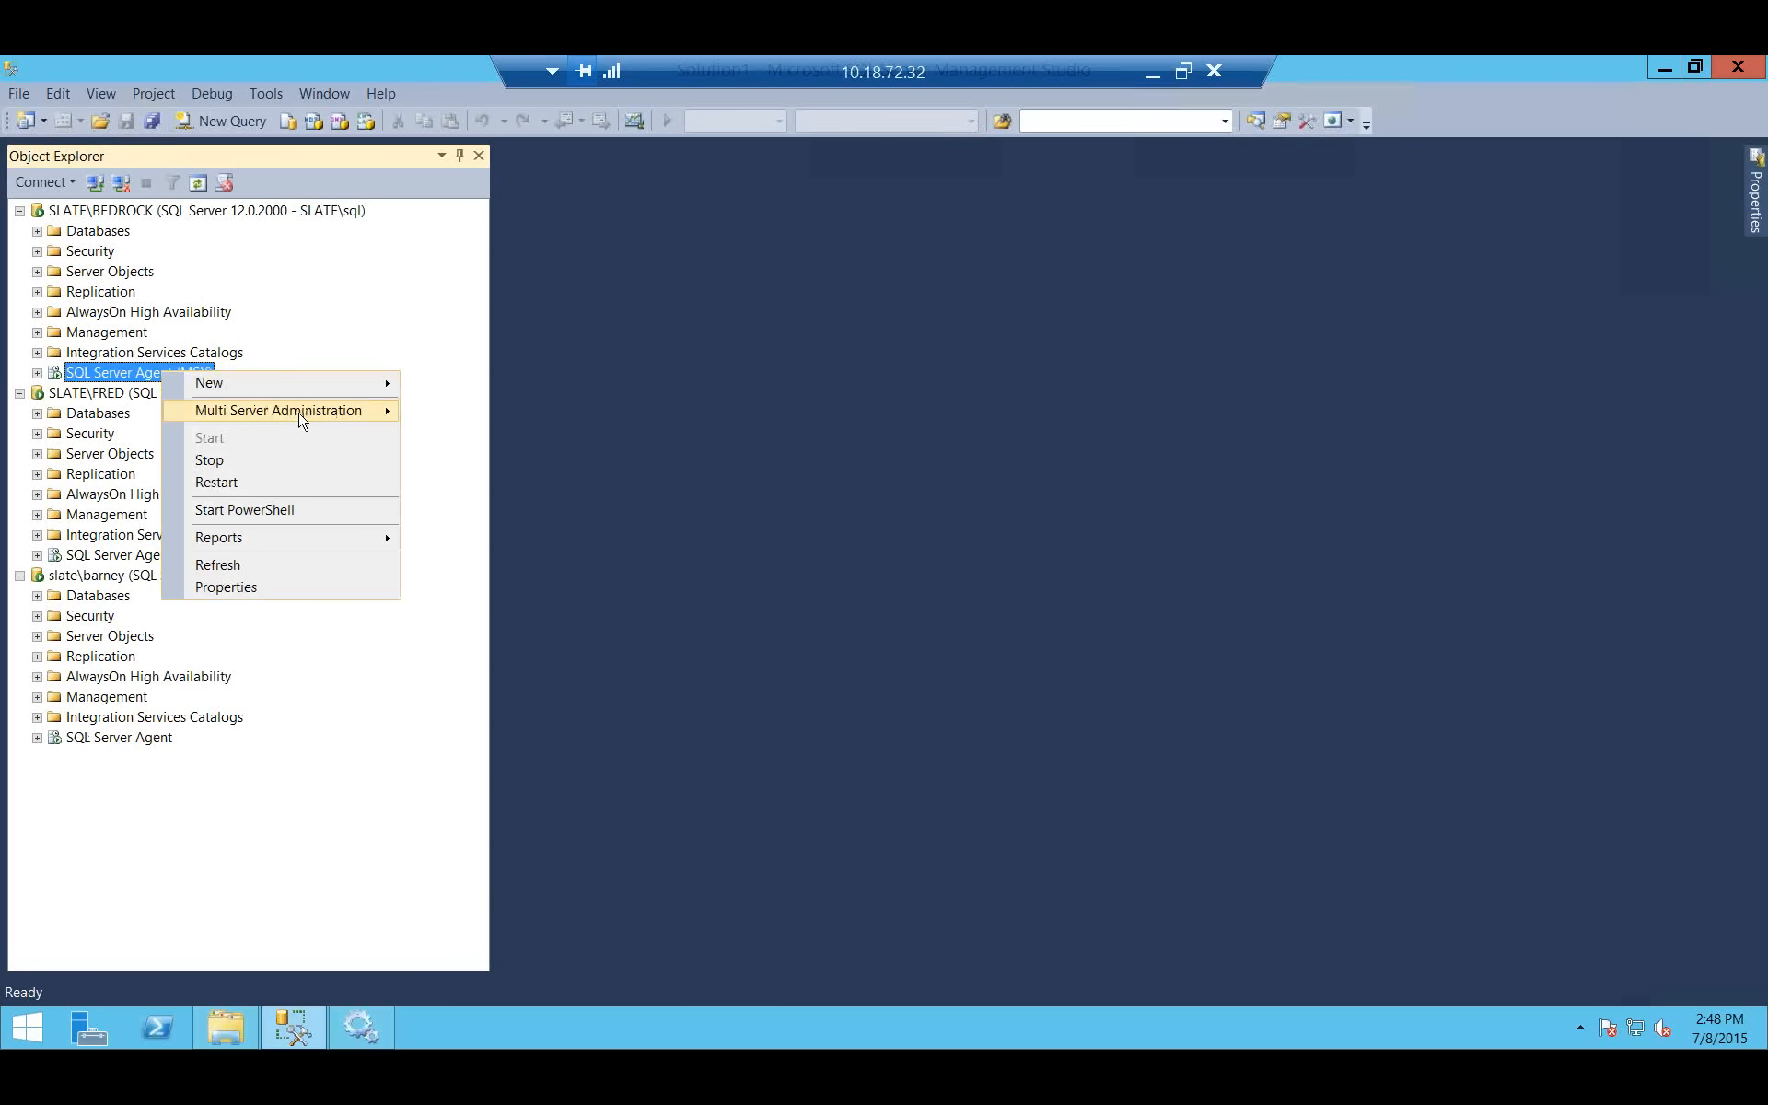
{"action": "mouse_move", "coordinate": [302, 420]}
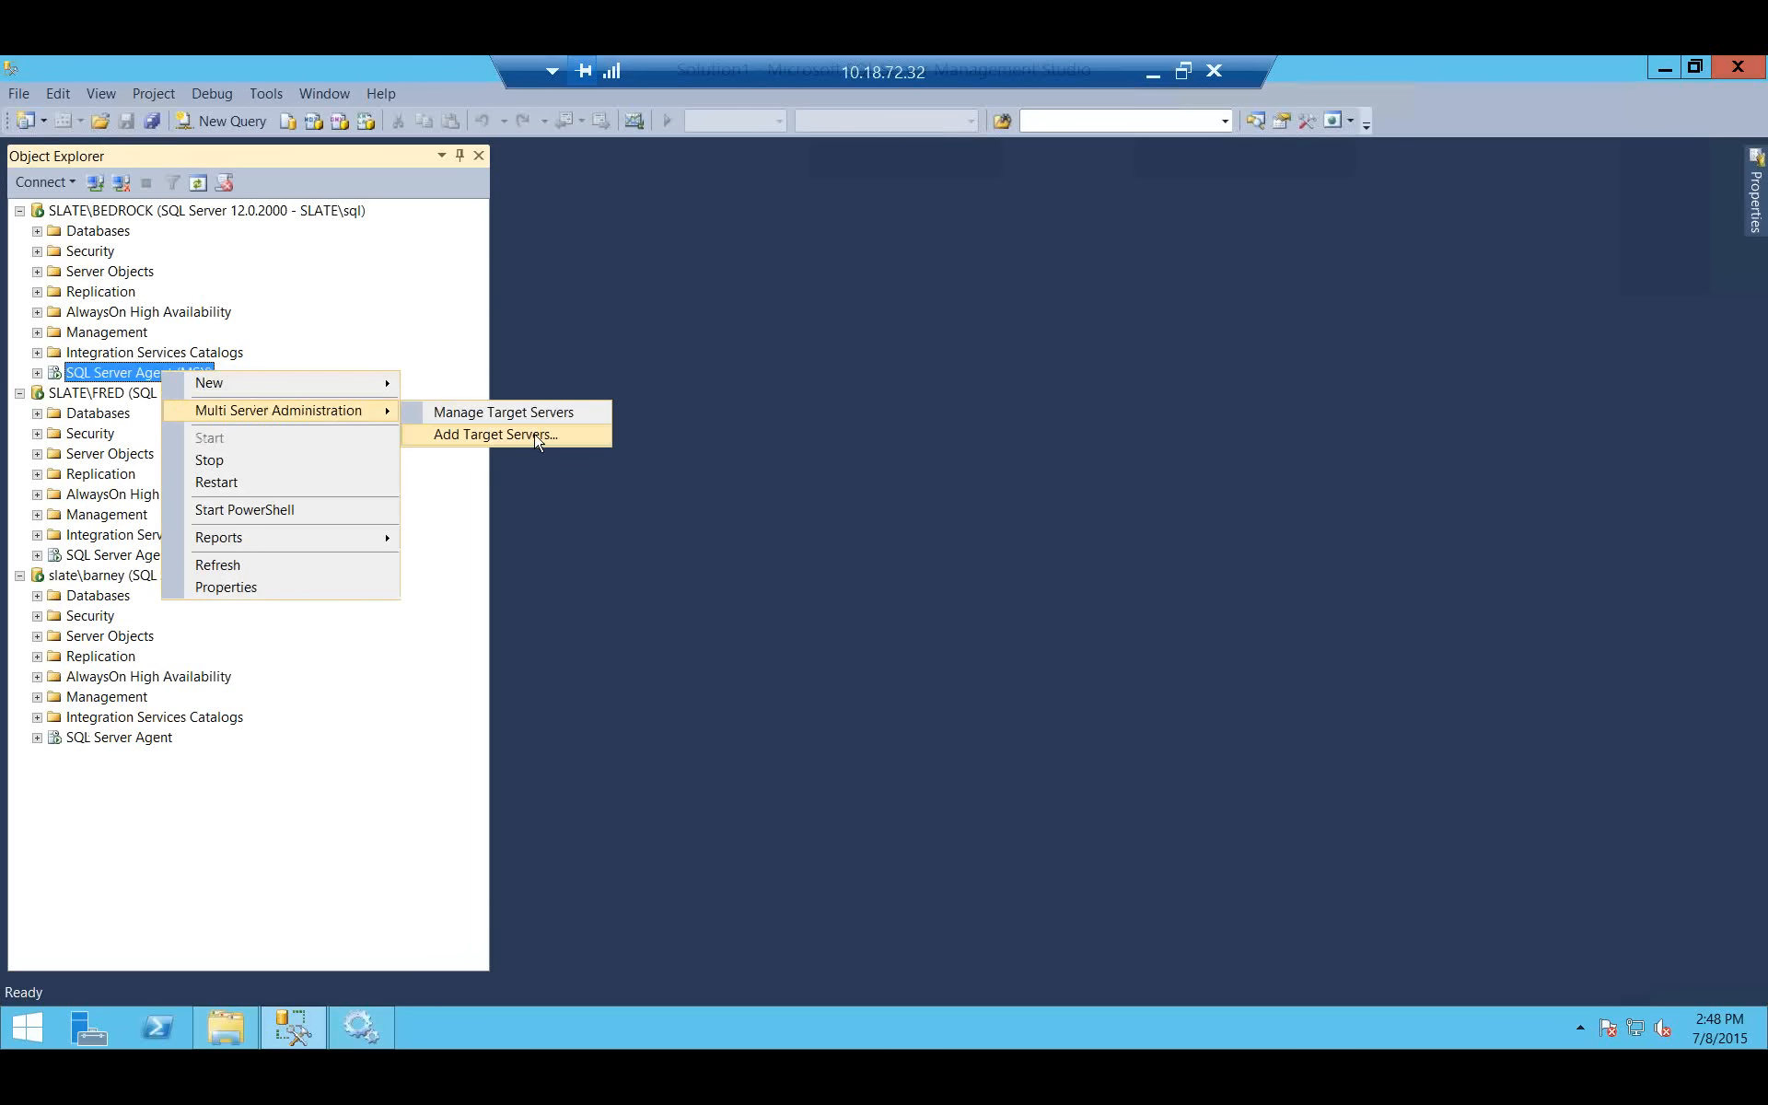
{"action": "left_click", "coordinate": [180, 762]}
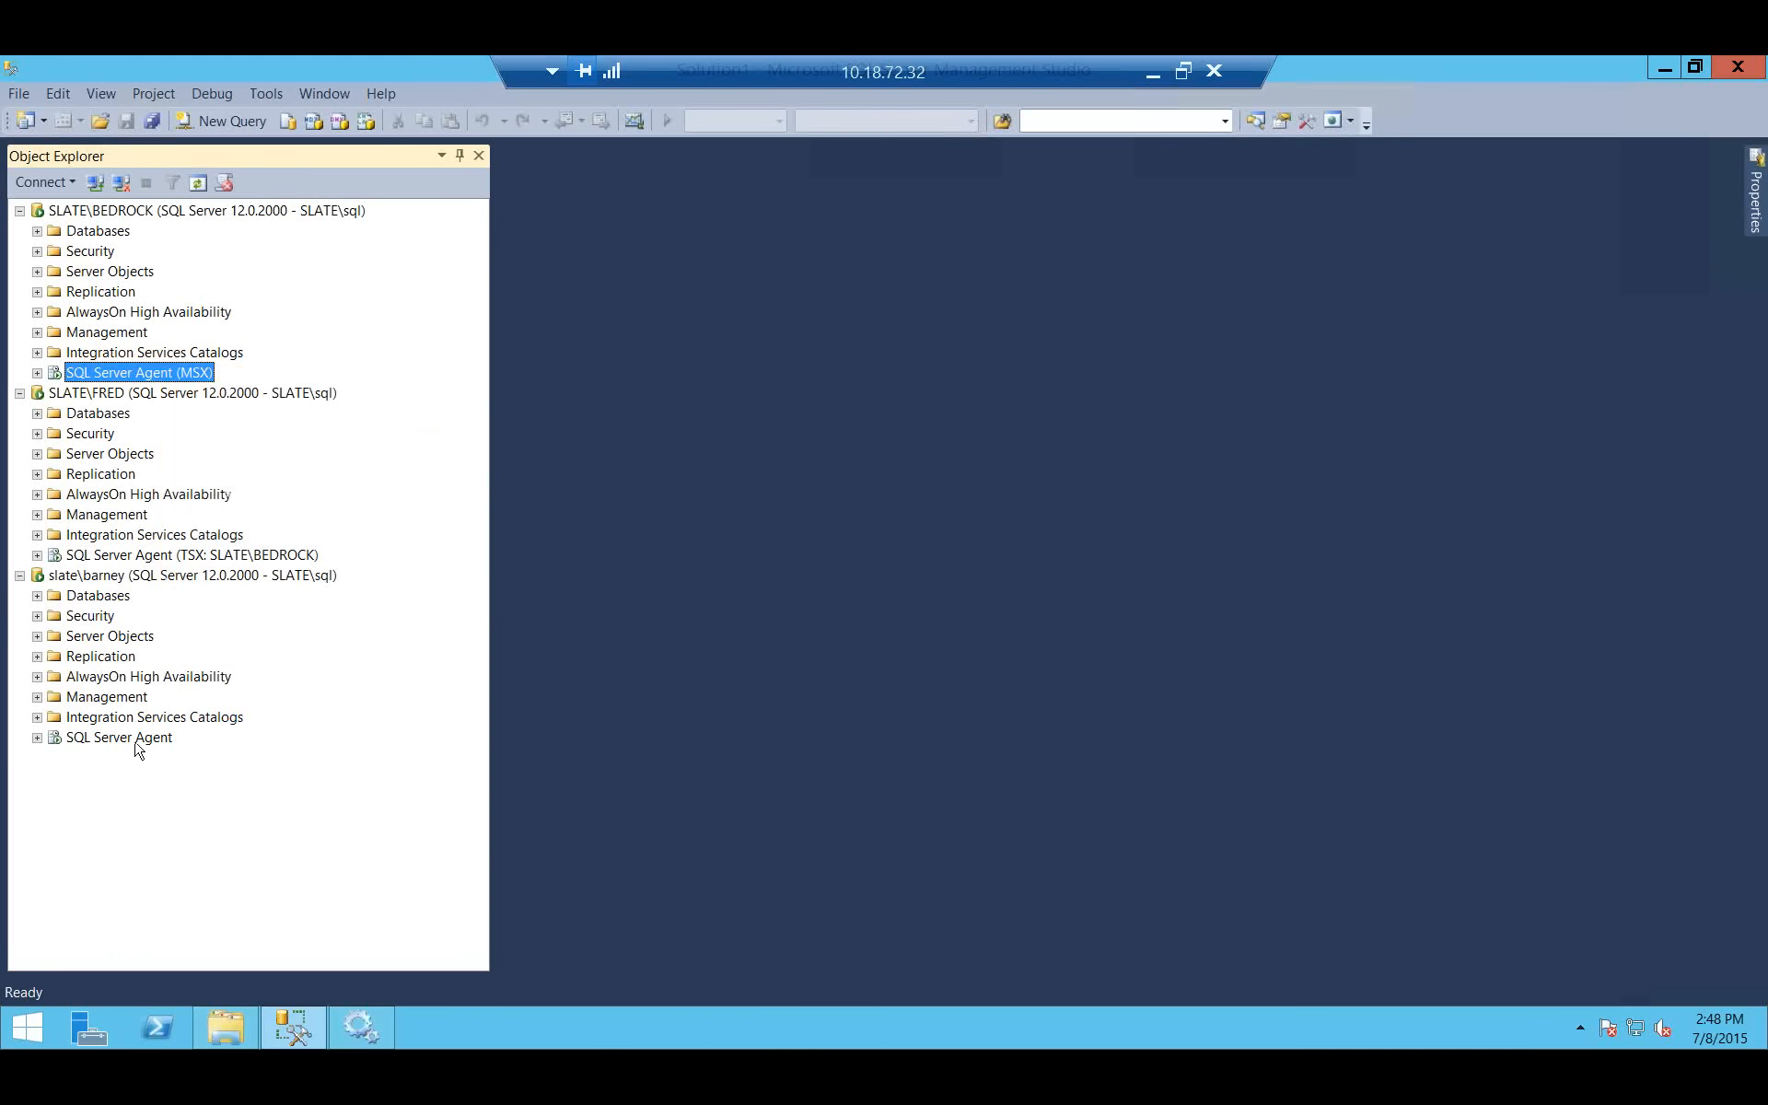
Start the Make Target Server Wizard for the SQL Server Agent on slate\barney.
{"action": "left_click", "coordinate": [136, 742]}
{"action": "right_click", "coordinate": [135, 744]}
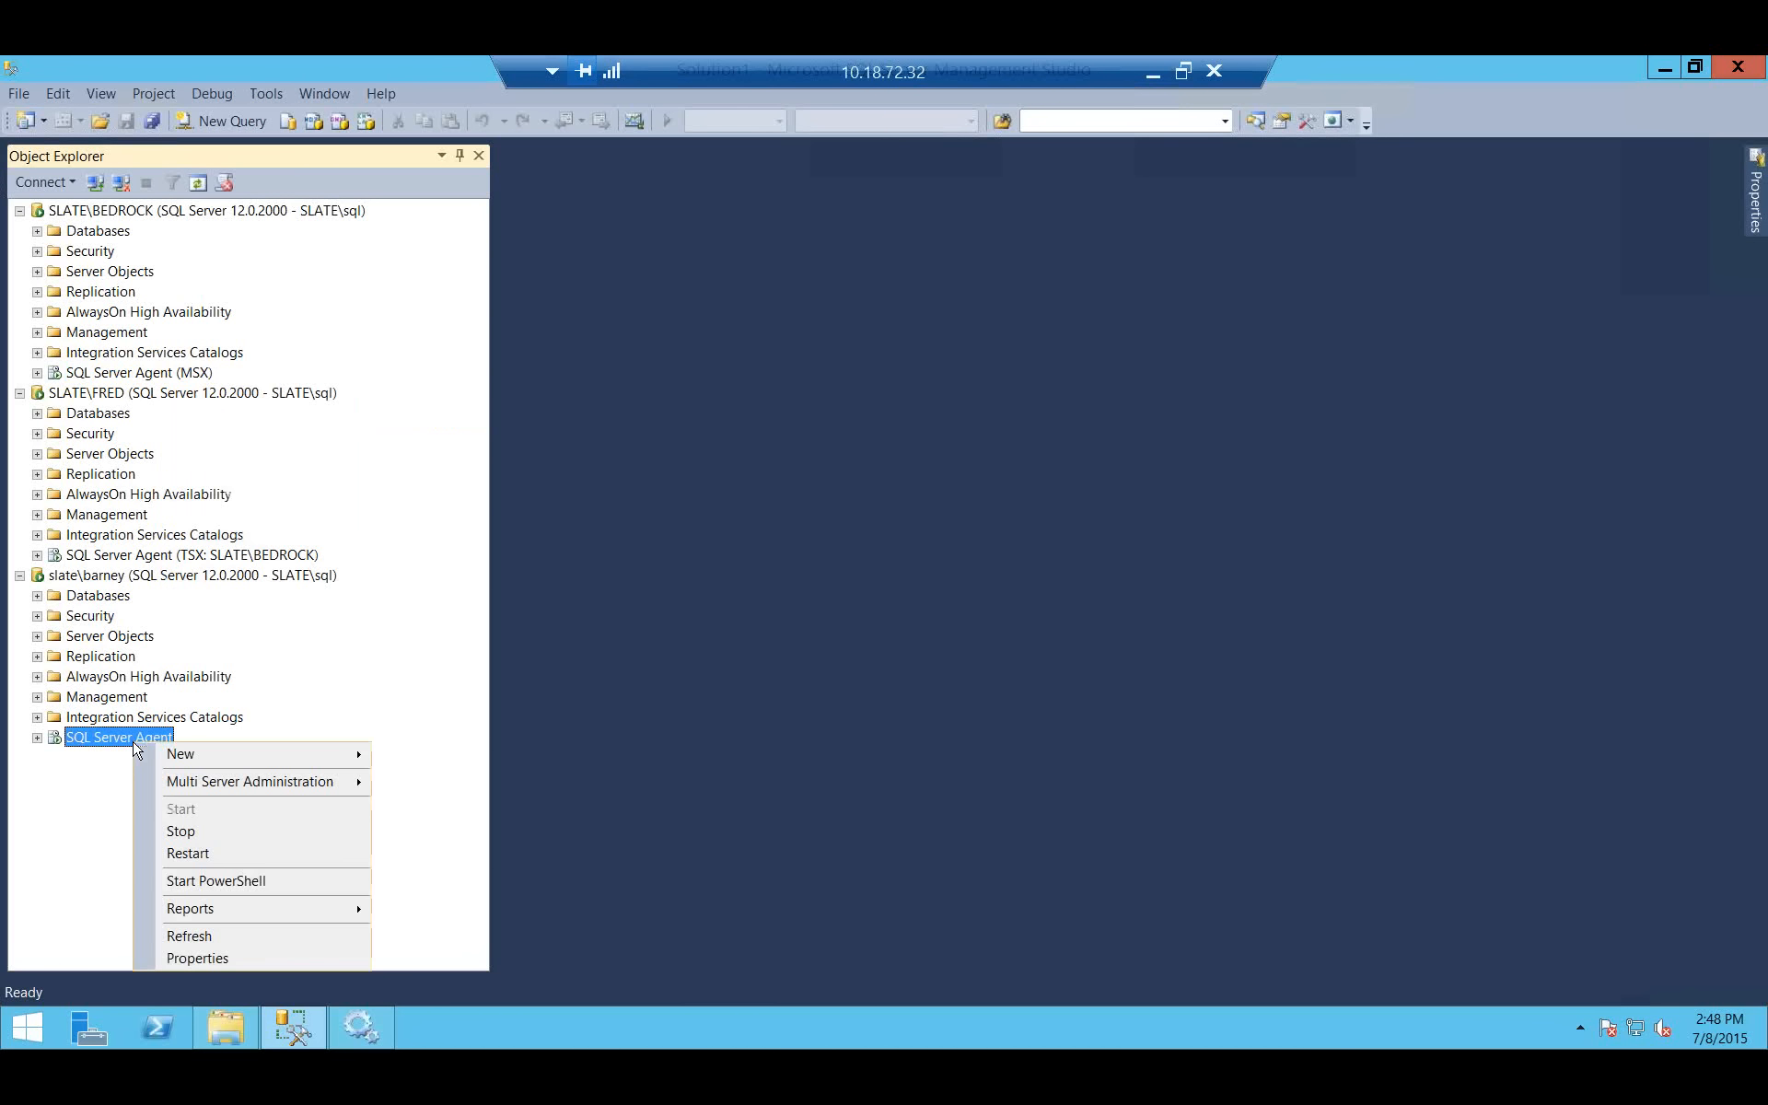
{"action": "mouse_move", "coordinate": [257, 781]}
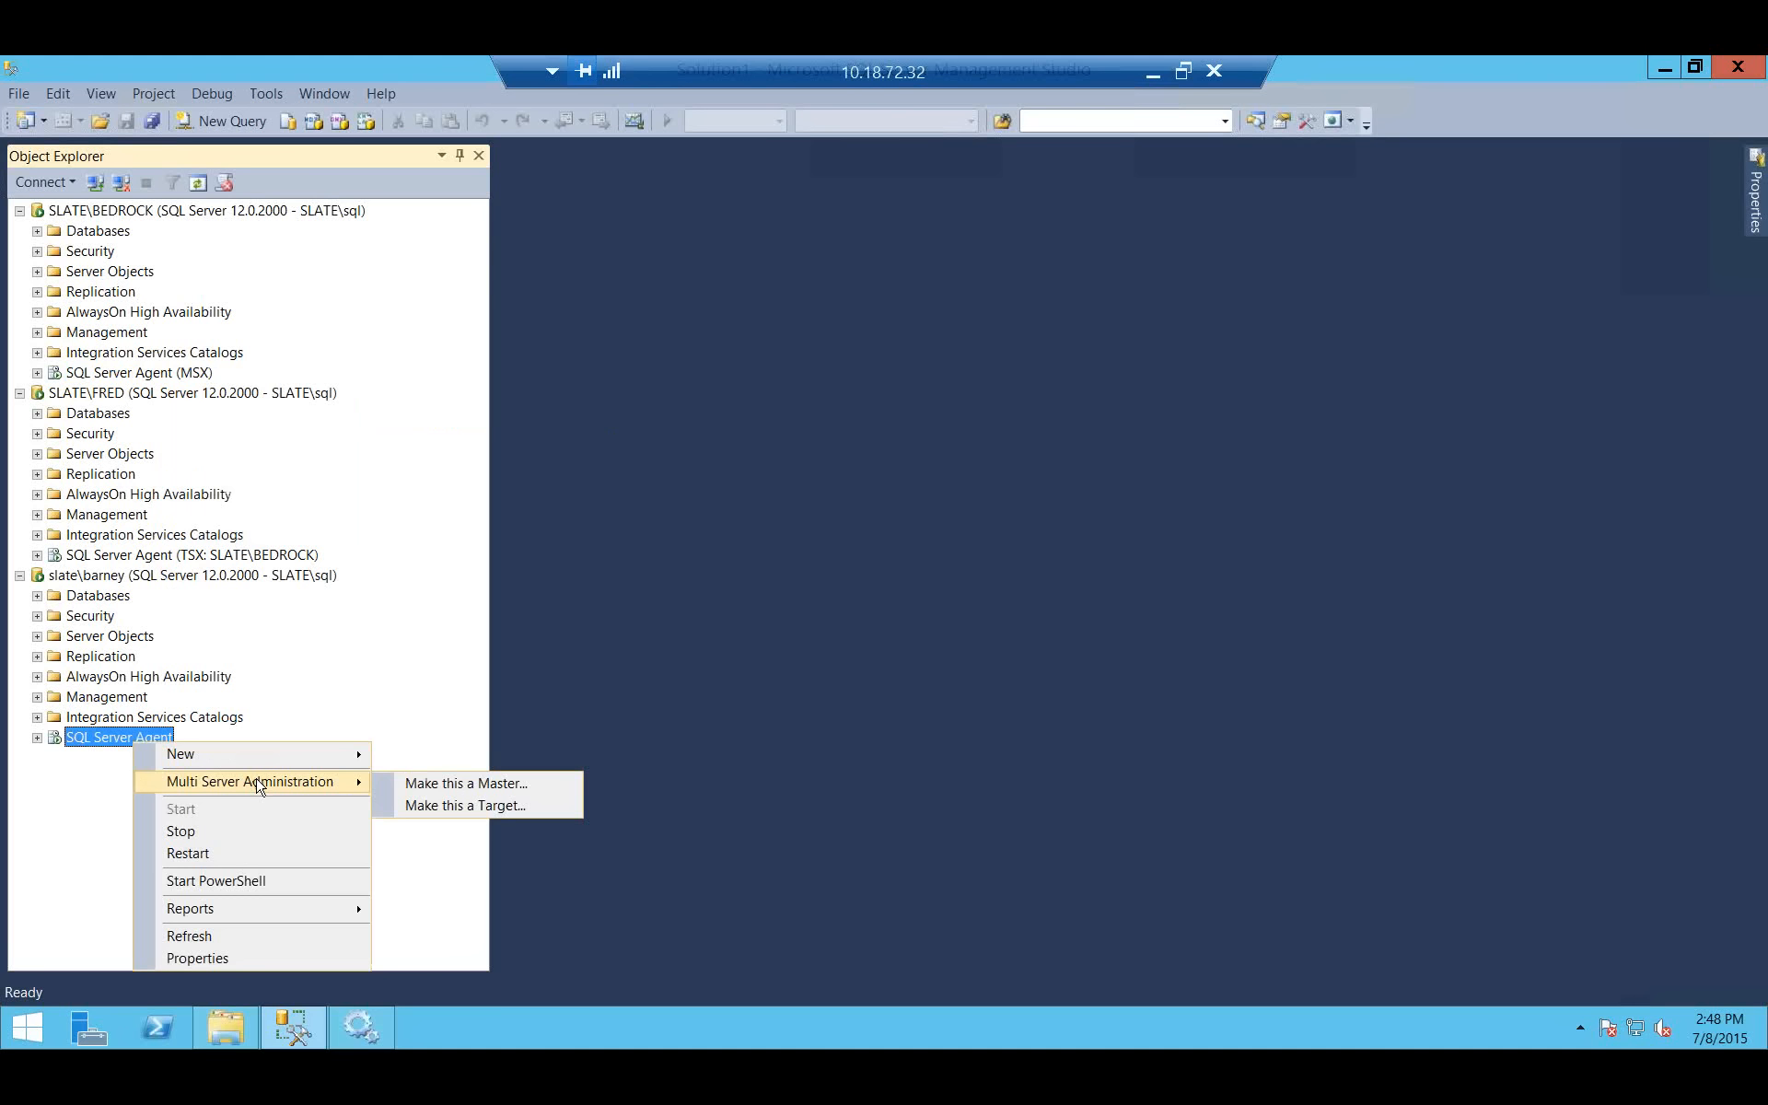
{"action": "left_click", "coordinate": [540, 807]}
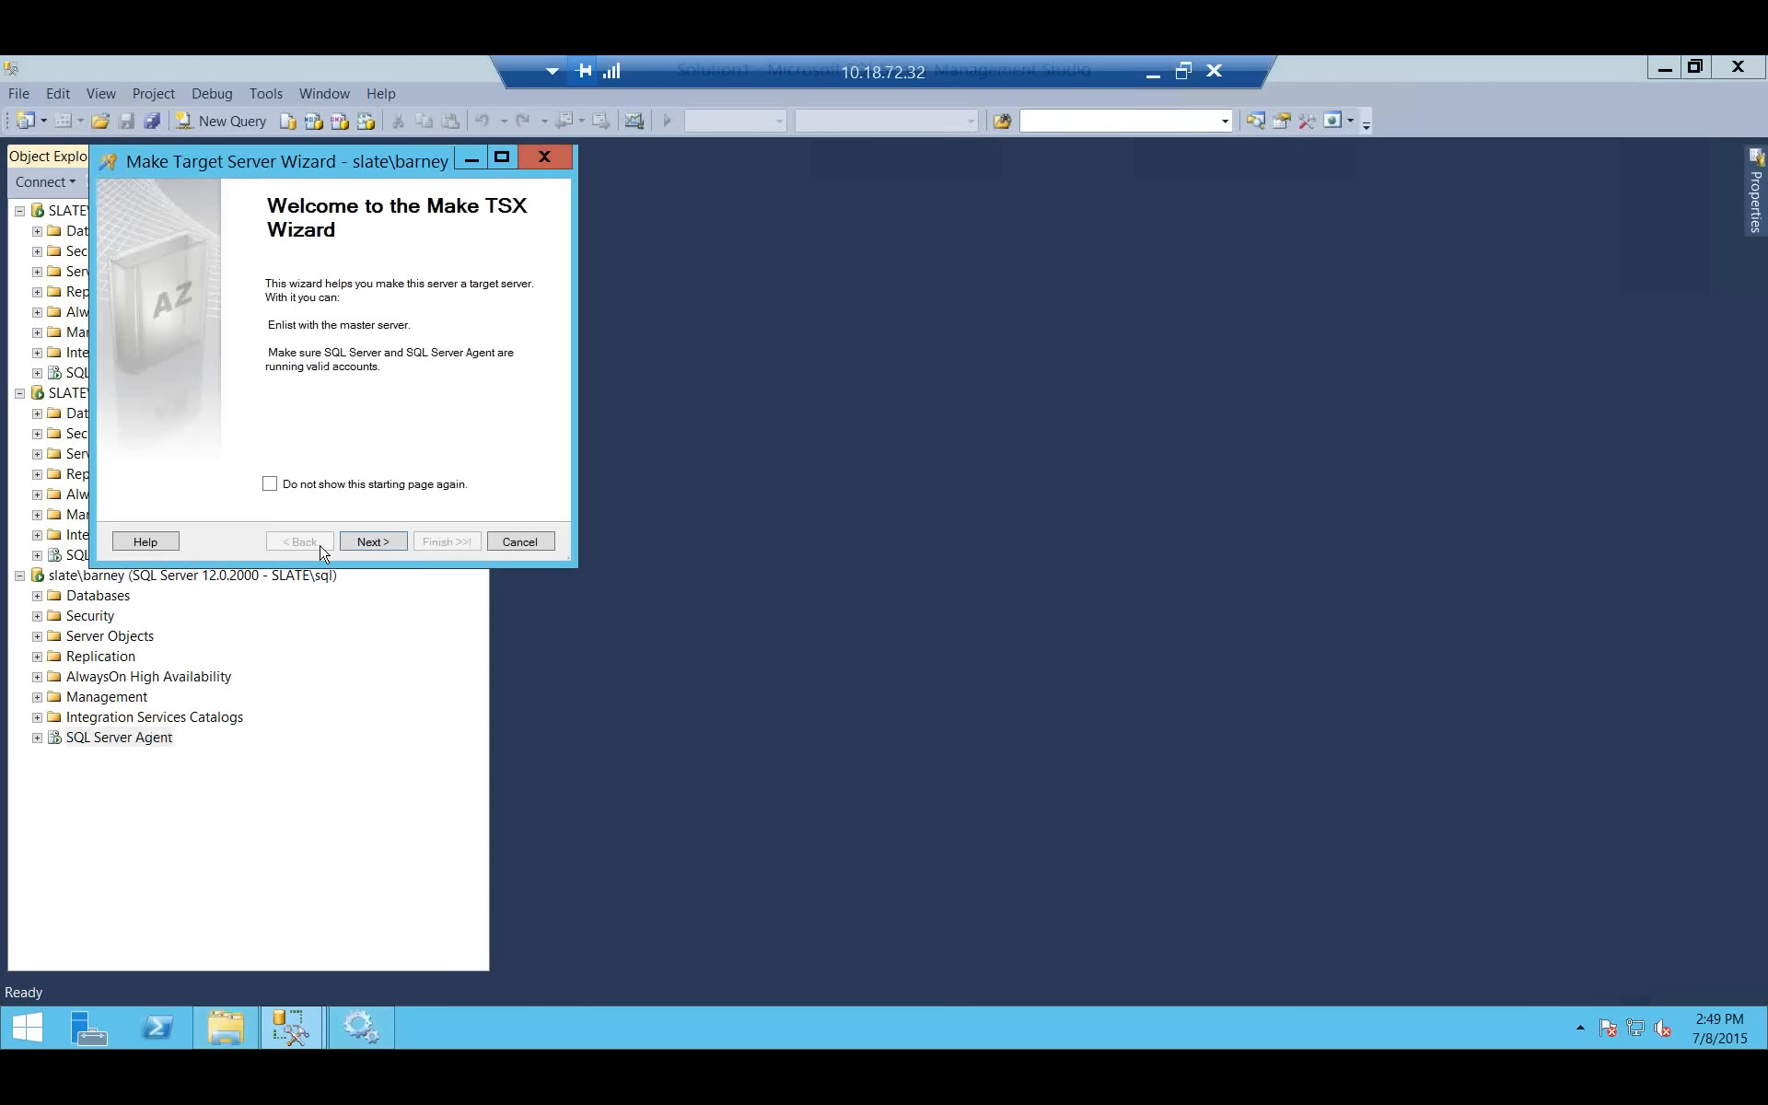
Choose SLATE\BEDROCK as the master server and complete the server compatibility check.
{"action": "left_click", "coordinate": [372, 543]}
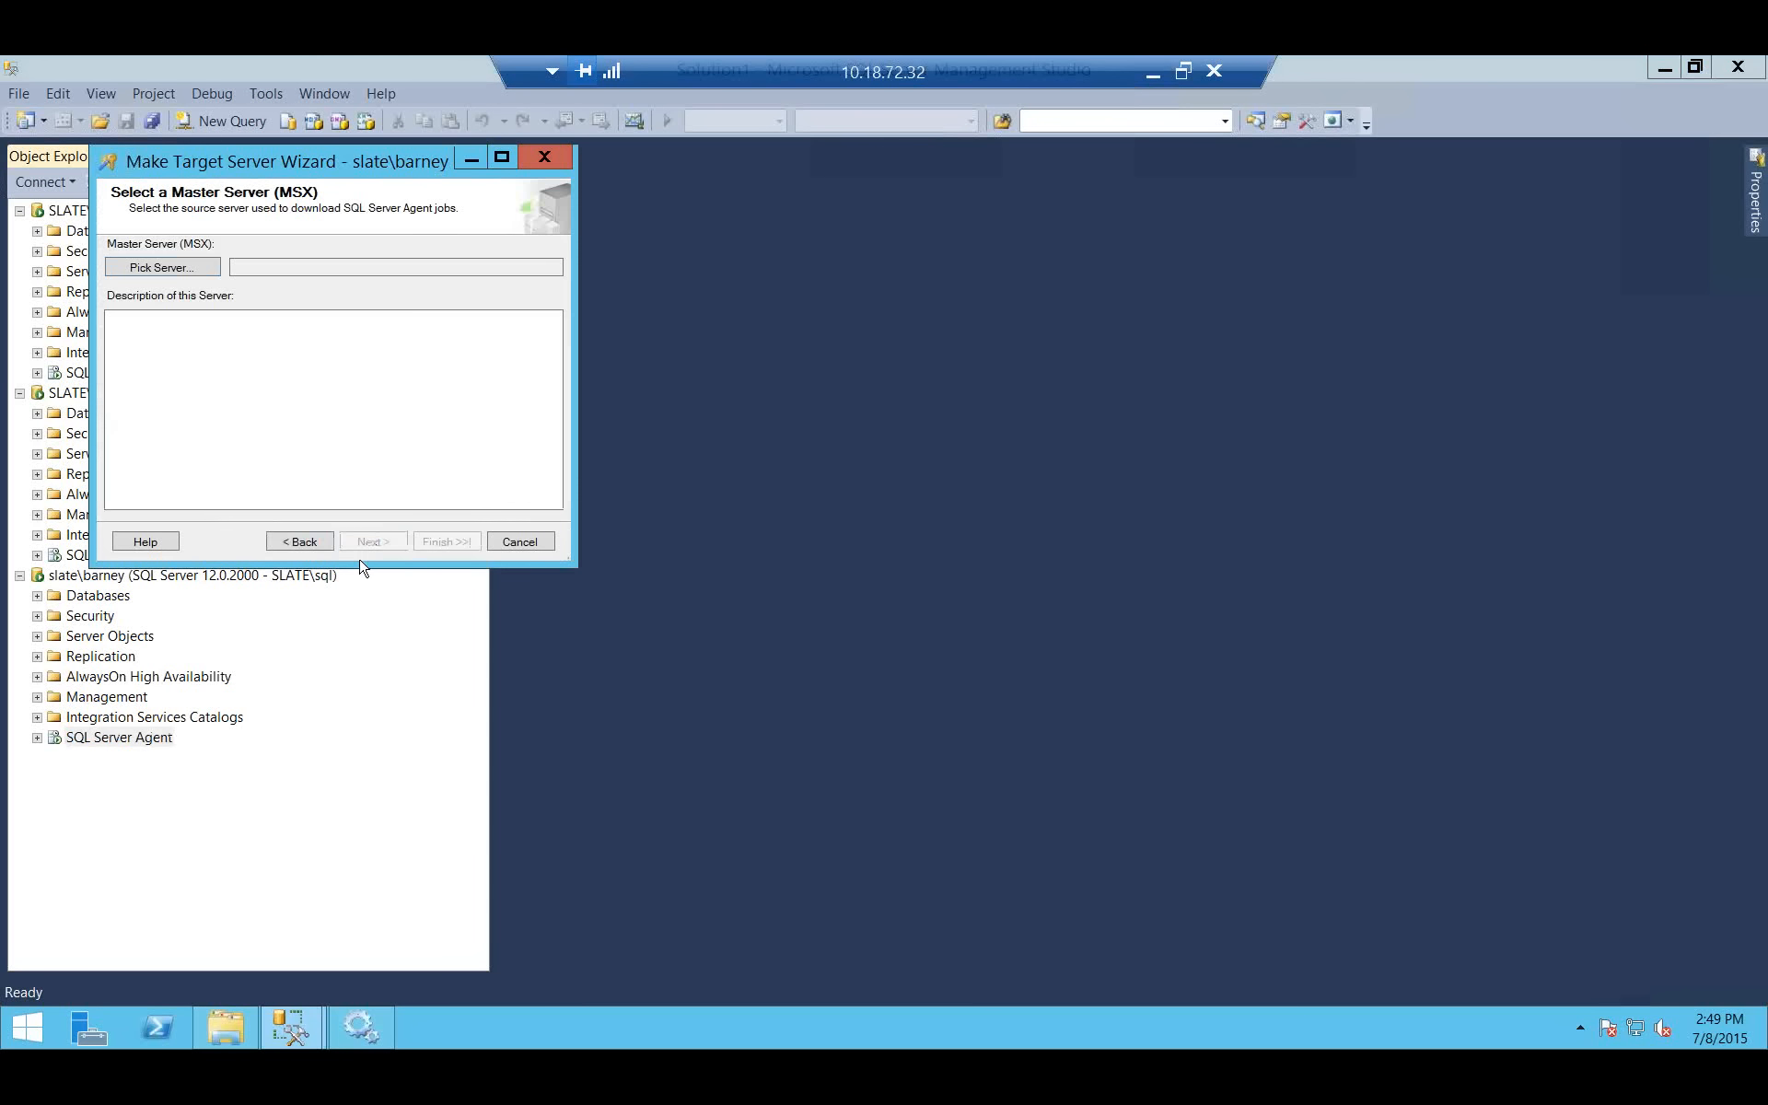
{"action": "left_click", "coordinate": [161, 269]}
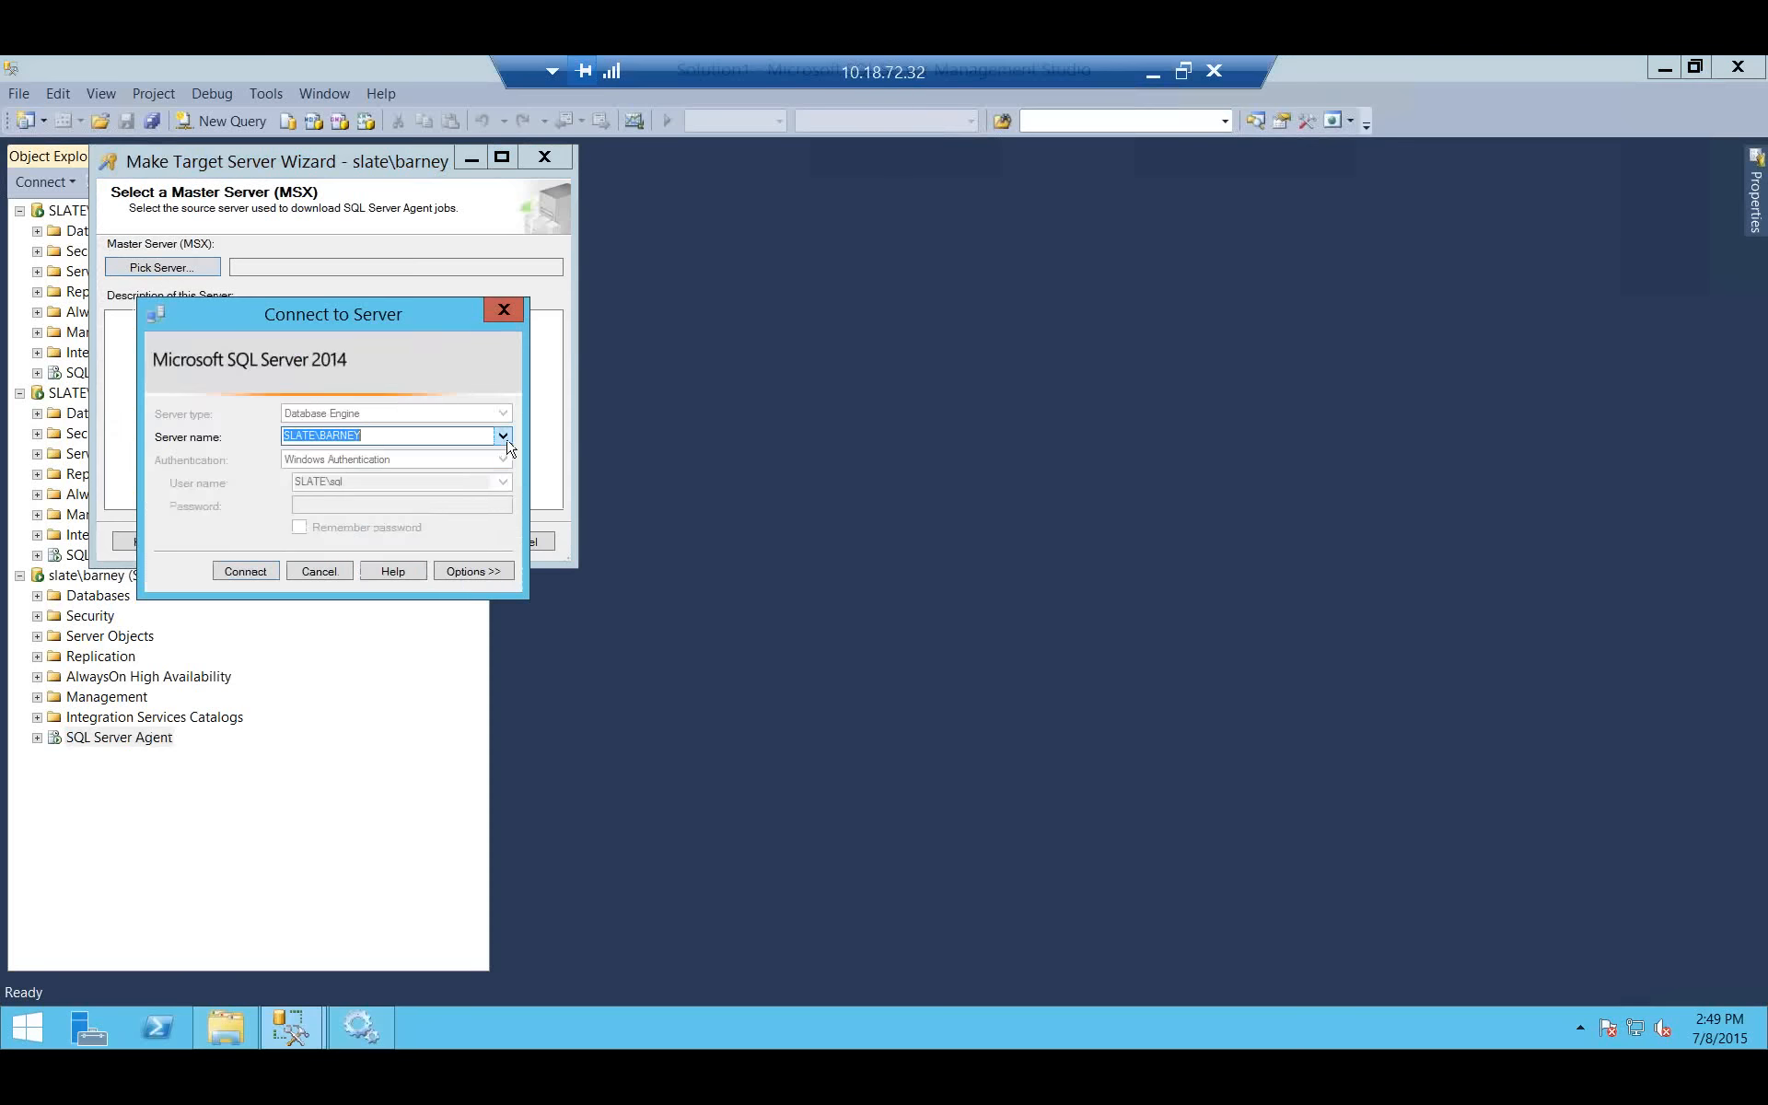
{"action": "left_click", "coordinate": [504, 437]}
{"action": "left_click", "coordinate": [360, 478]}
{"action": "left_click", "coordinate": [248, 573]}
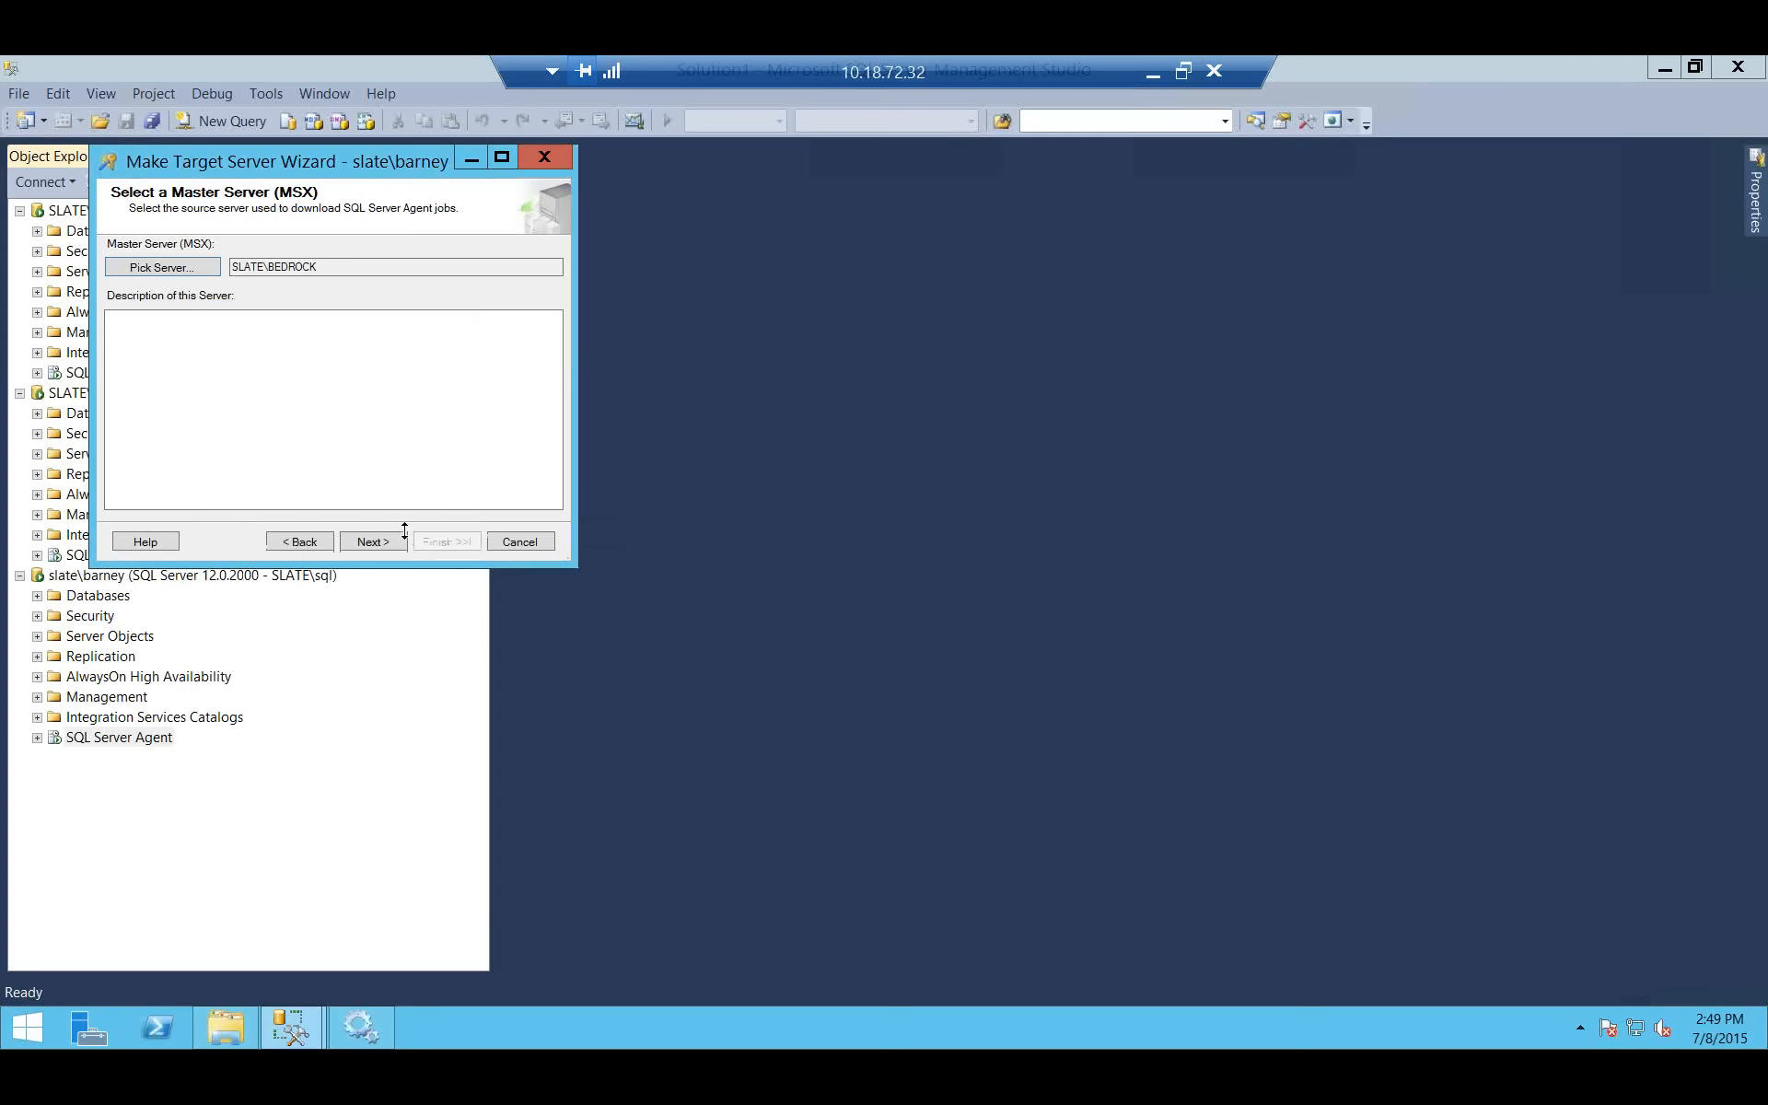
{"action": "left_click", "coordinate": [387, 543]}
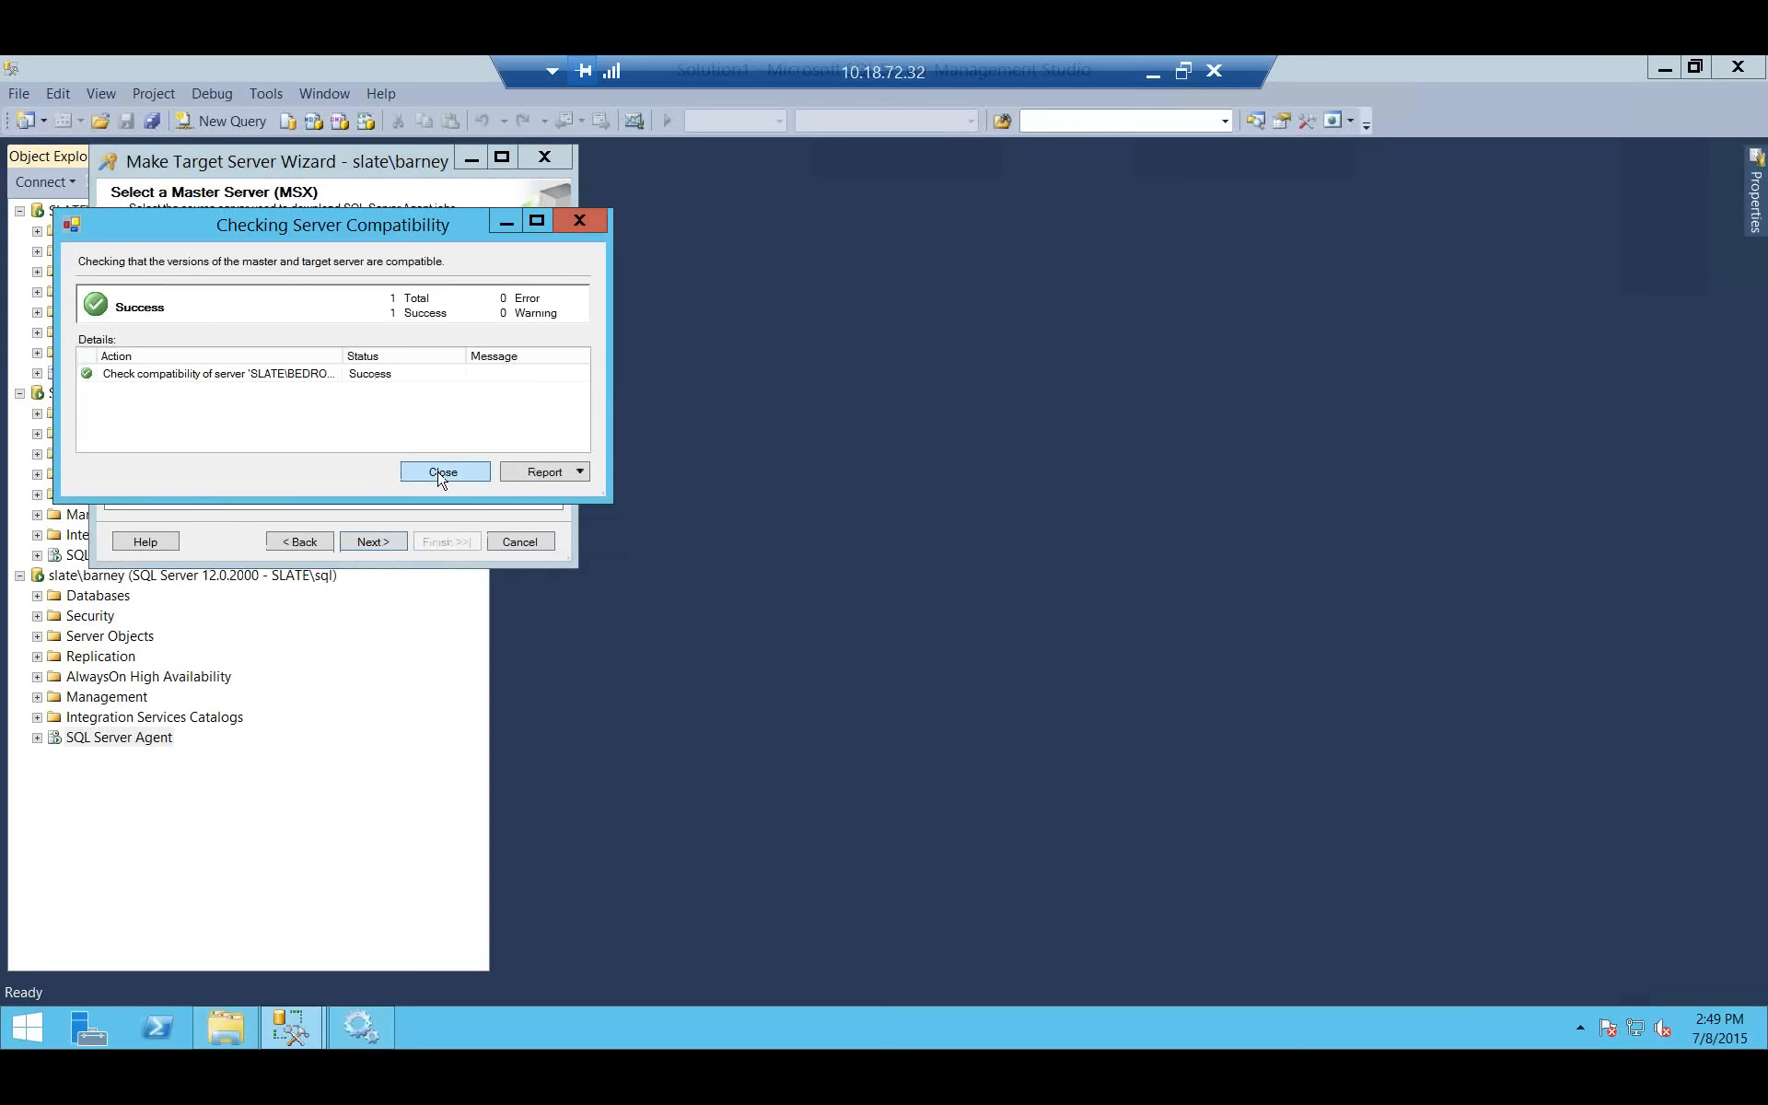
{"action": "left_click", "coordinate": [442, 472]}
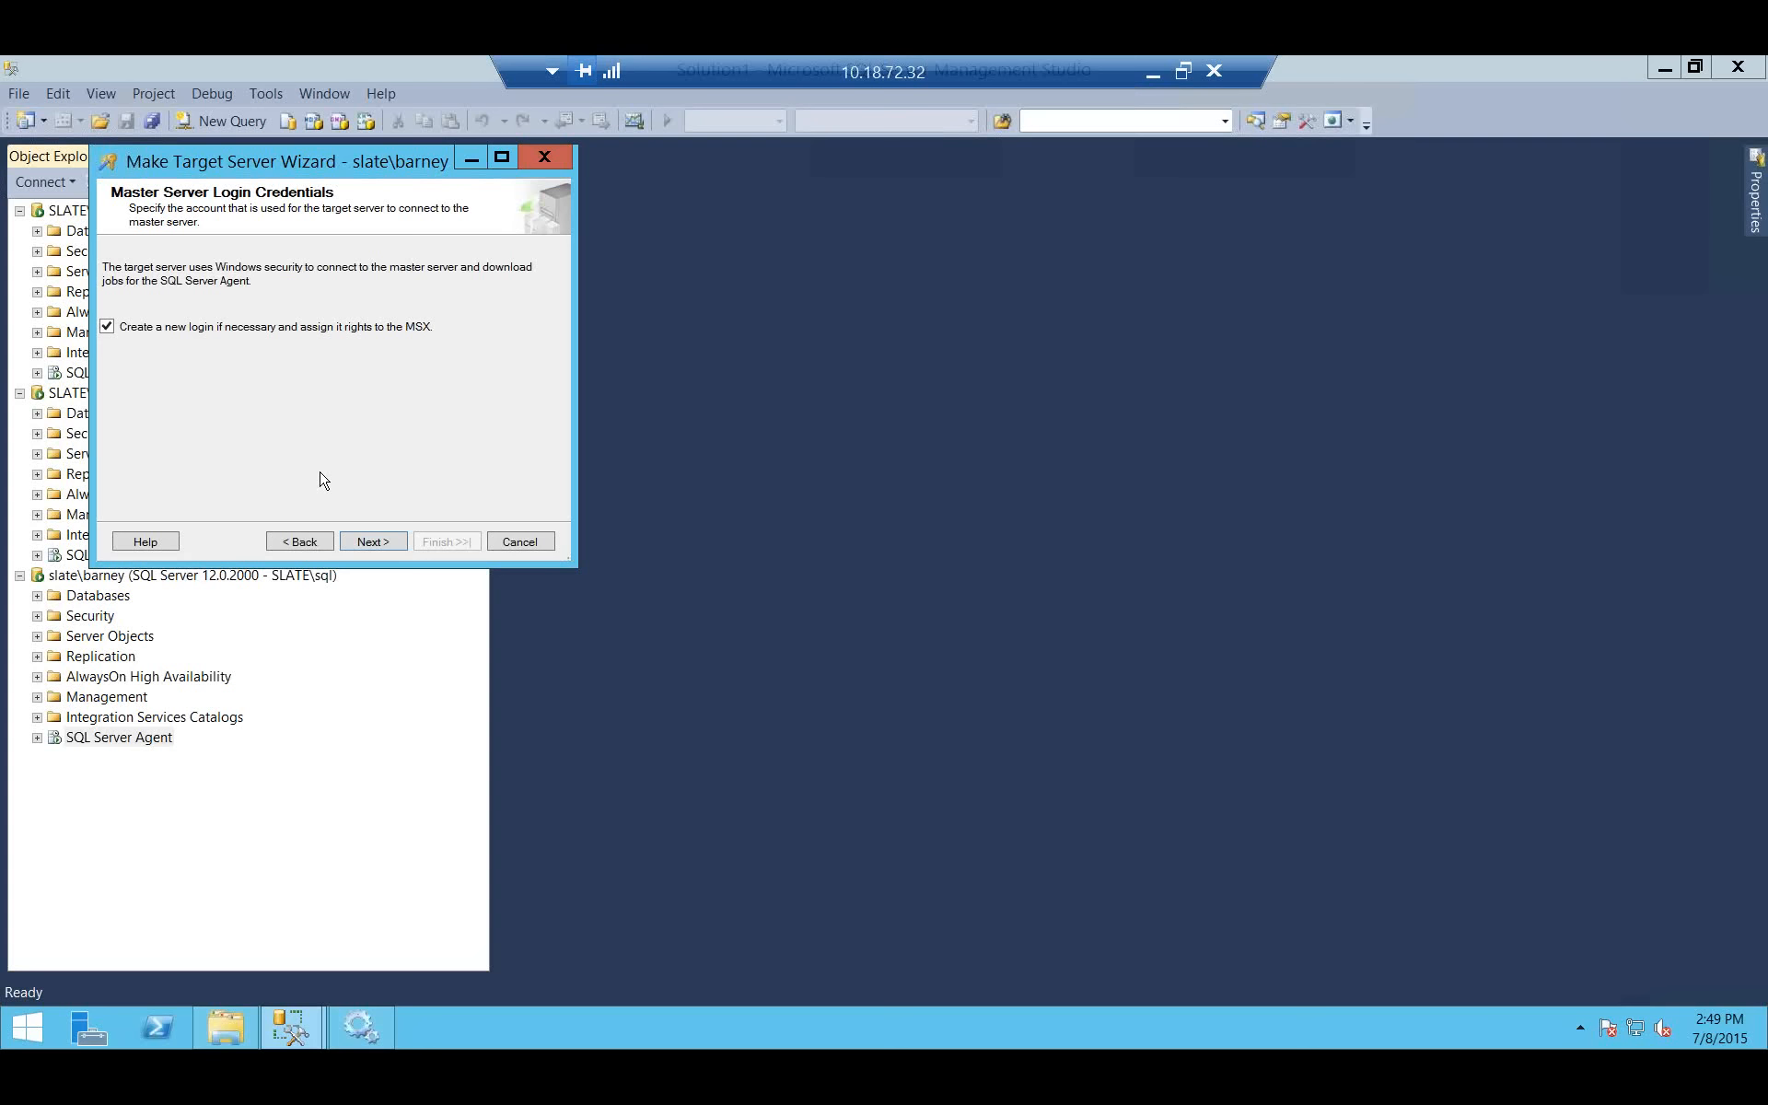
Keep the option to create a new login if necessary and run the enlistment of slate\barney into SLATE\BEDROCK.
{"action": "left_click", "coordinate": [375, 543]}
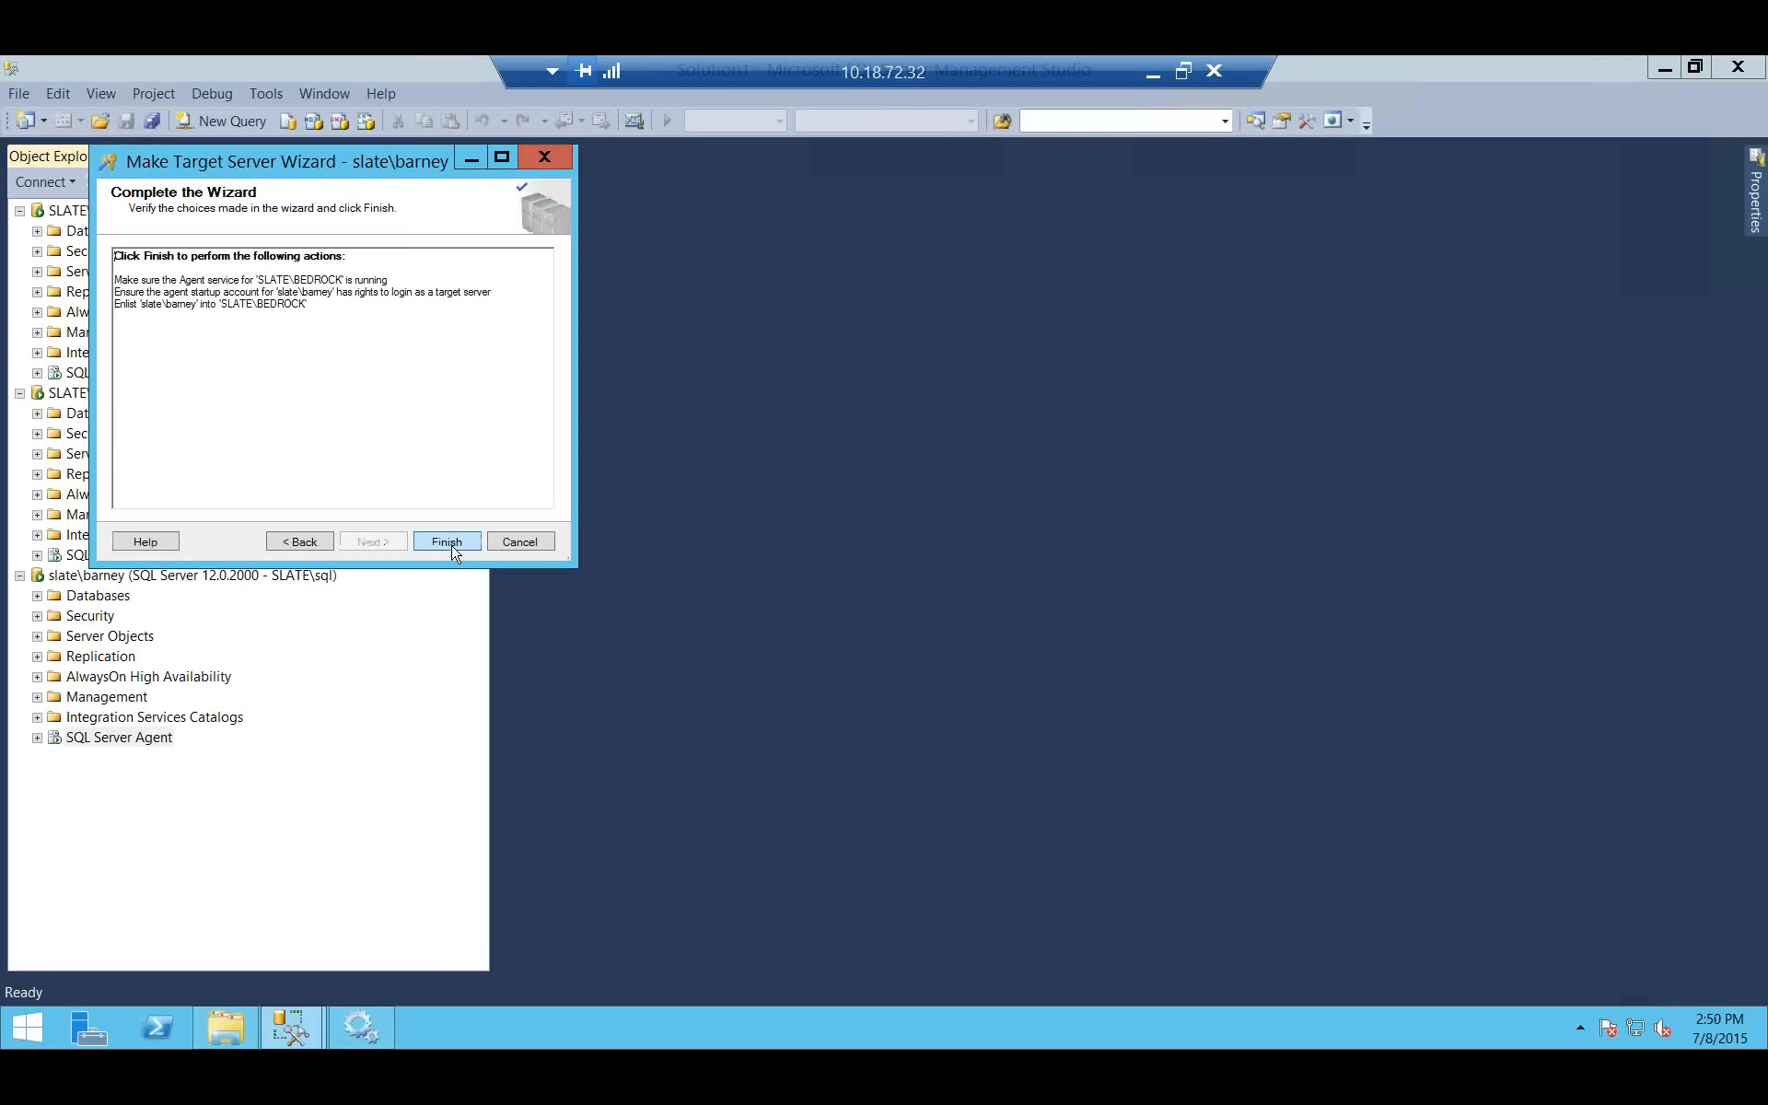
{"action": "left_click", "coordinate": [447, 543]}
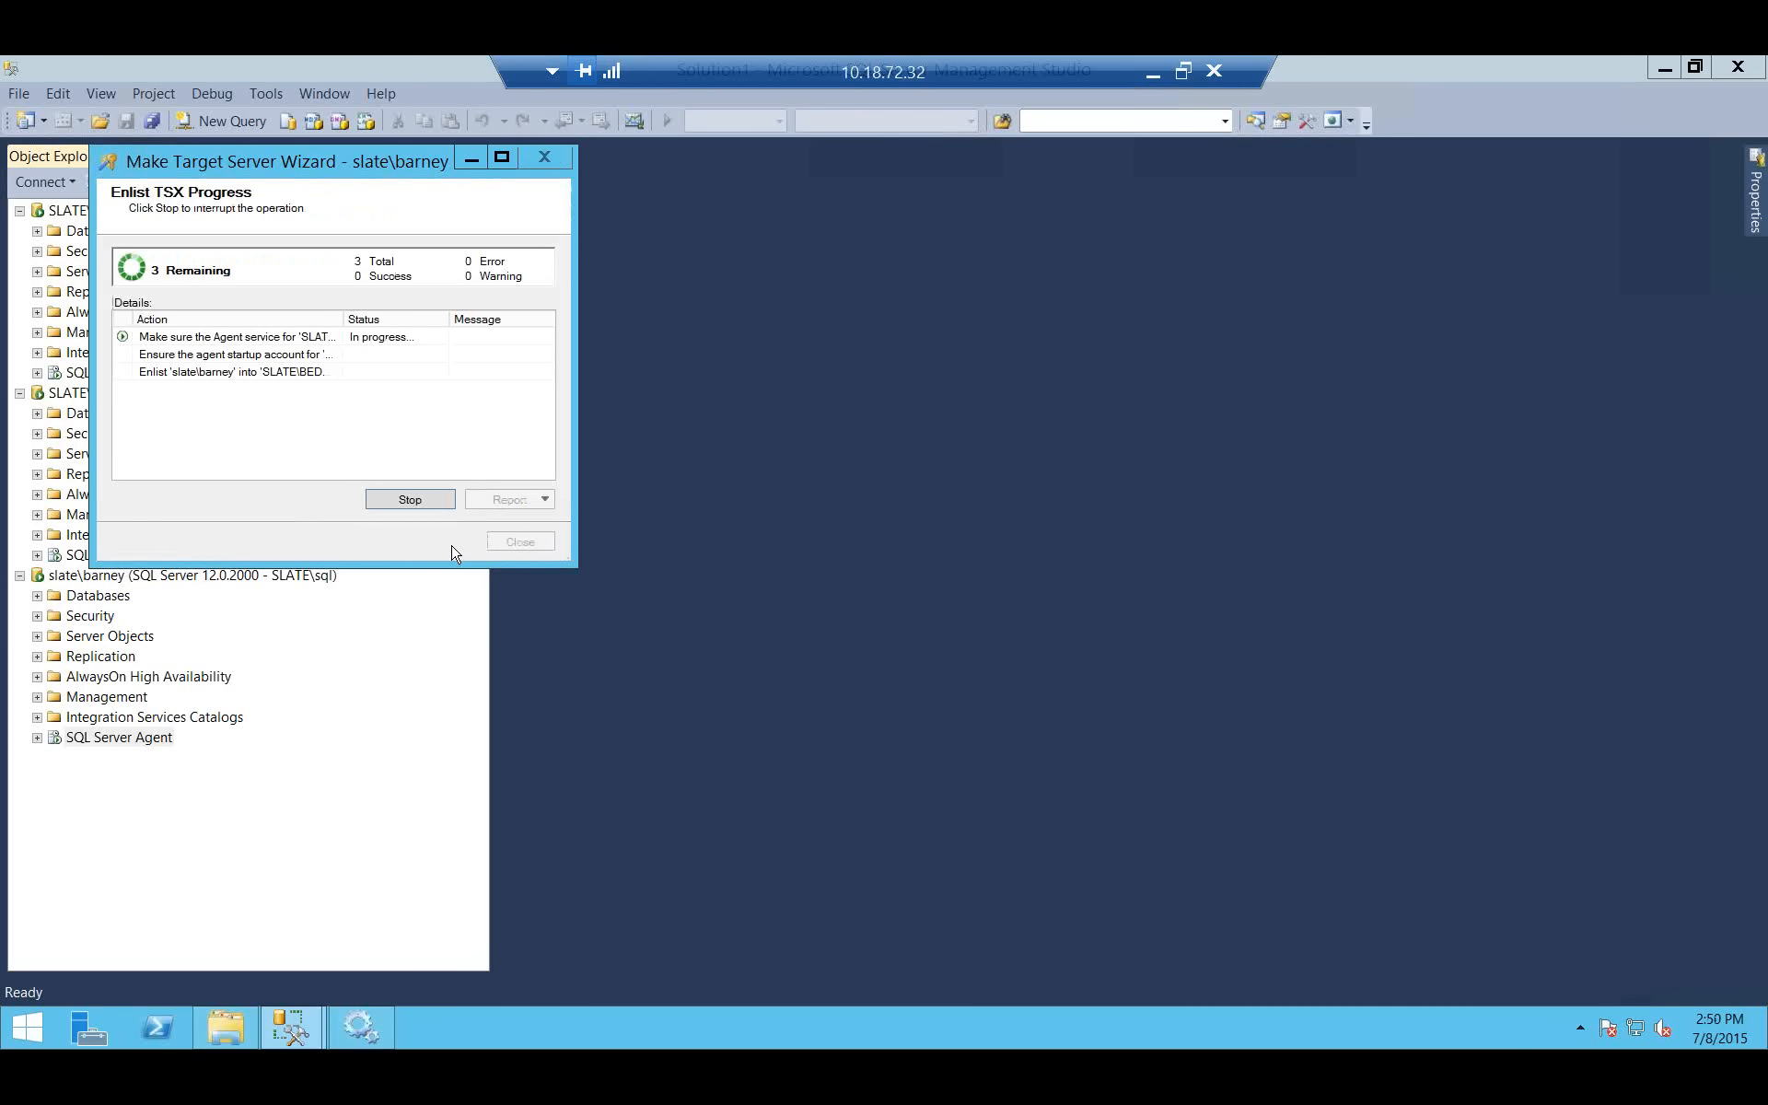
{"action": "left_click", "coordinate": [198, 374]}
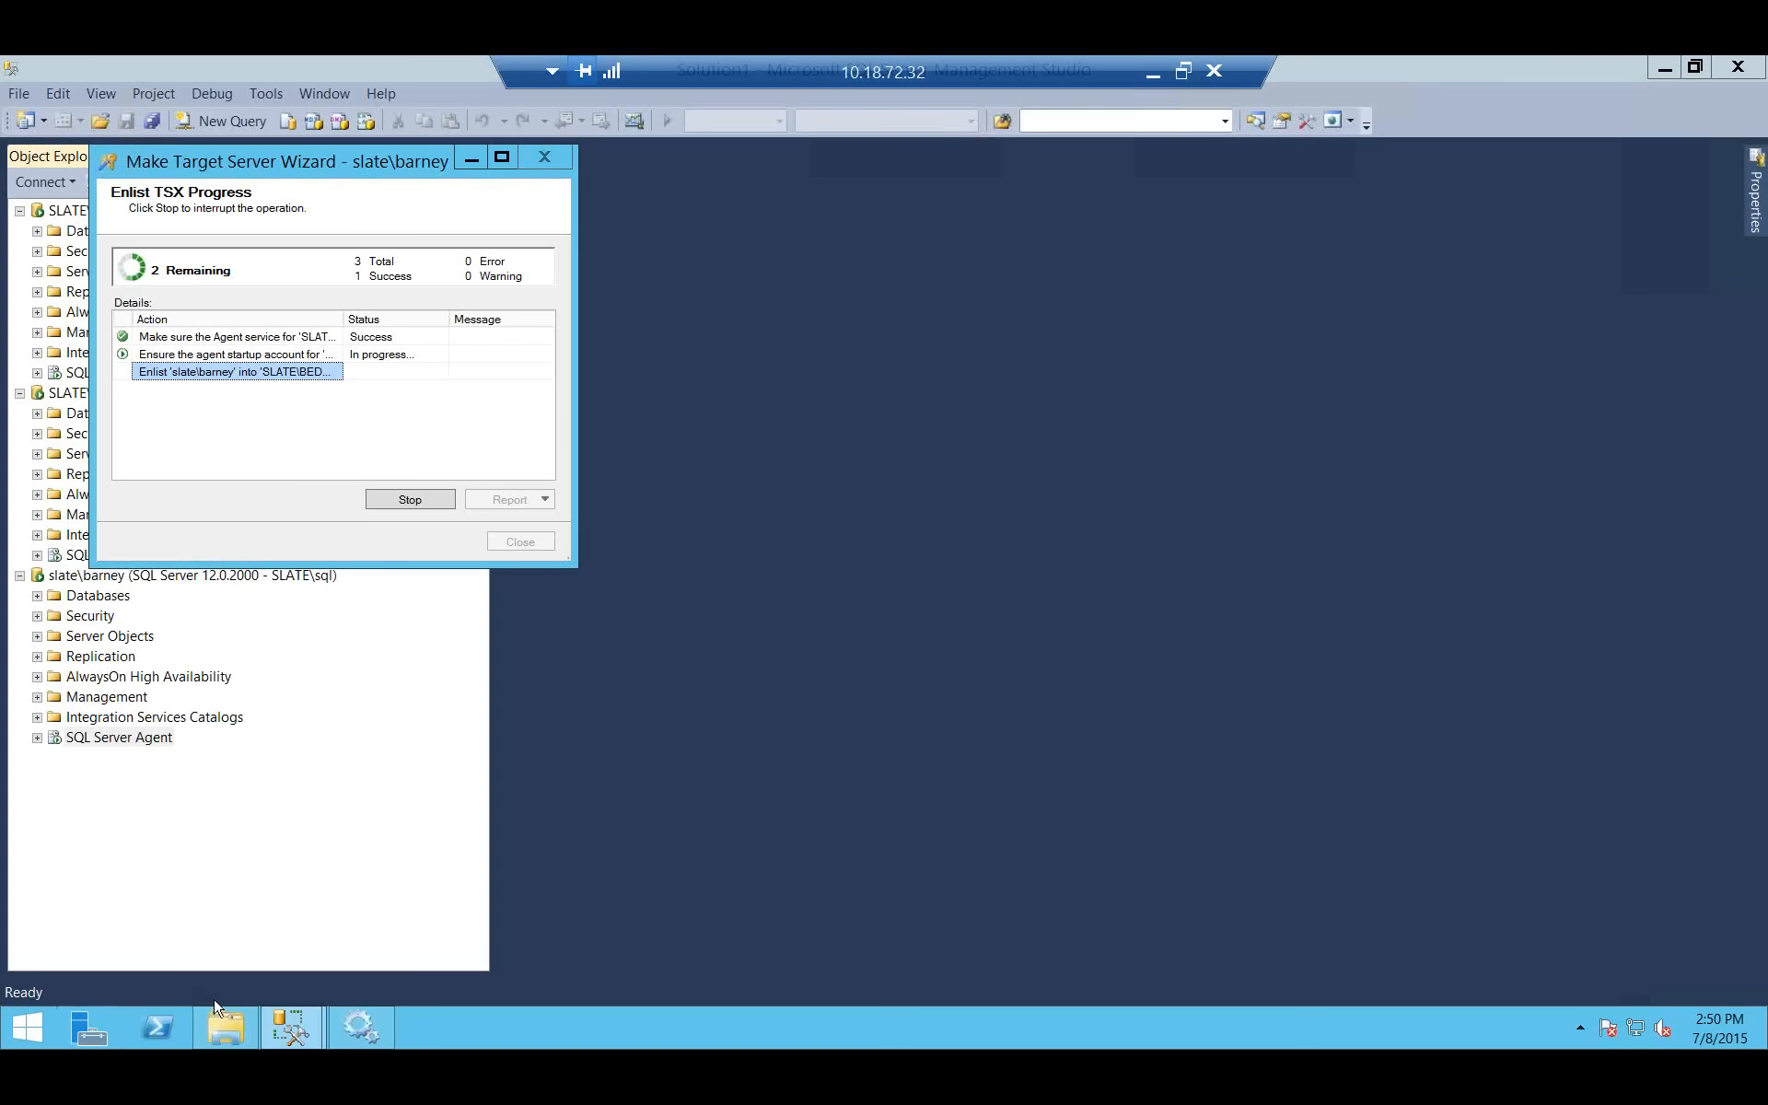
Switch to the Desktop folder in File Explorer, open the run_backups script in Notepad to view its text, and close it.
{"action": "left_click", "coordinate": [224, 1025]}
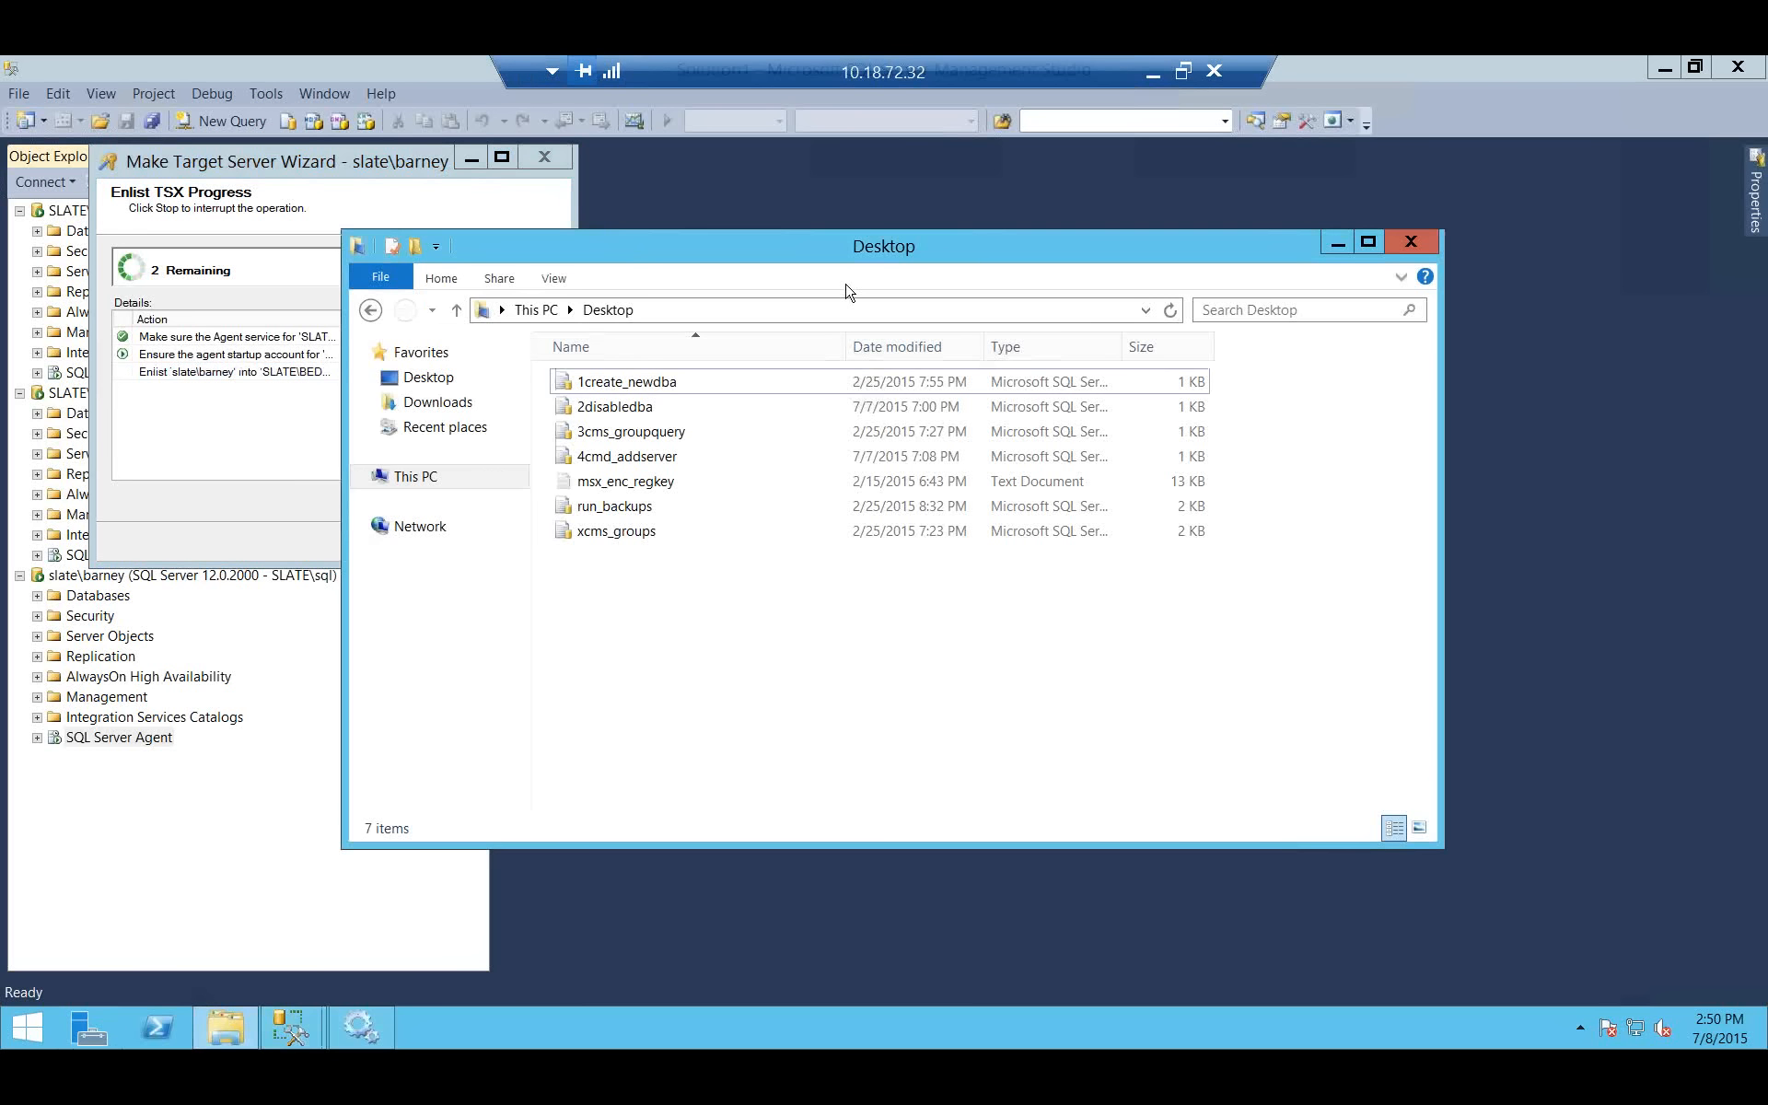
{"action": "double_click", "coordinate": [609, 507]}
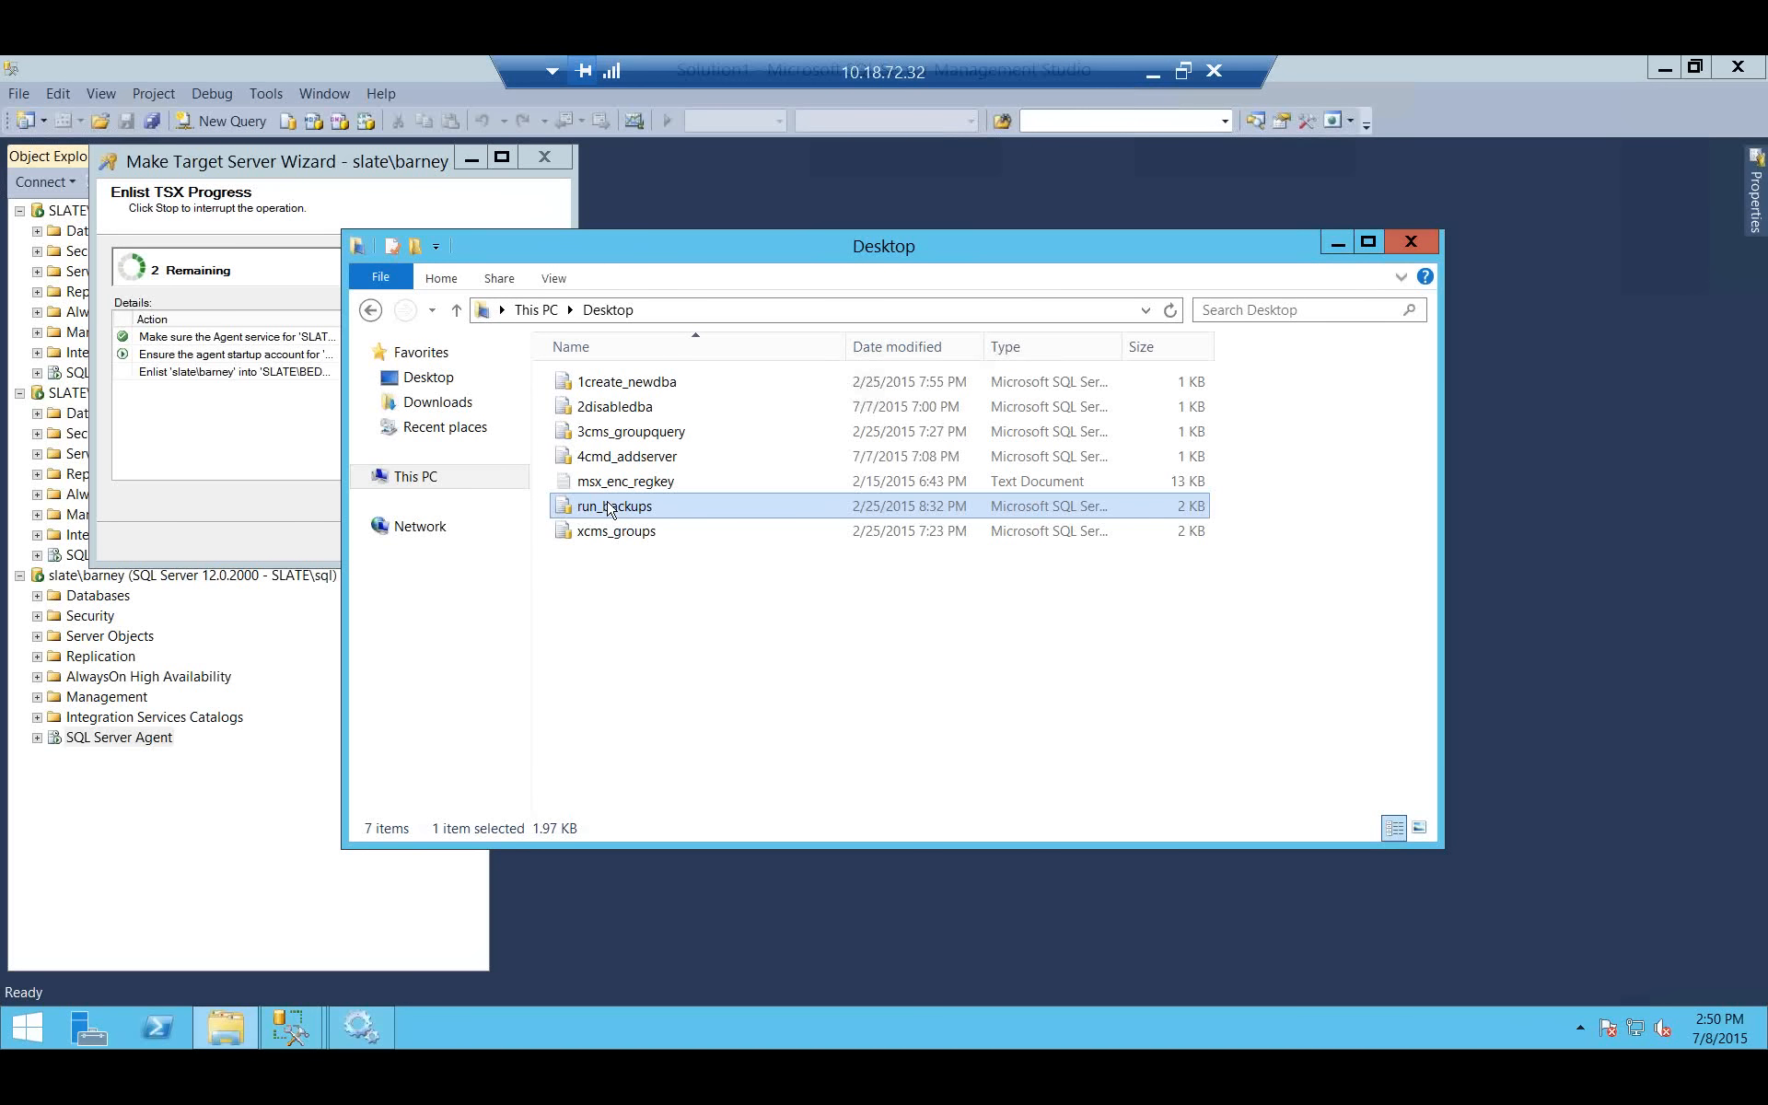
{"action": "right_click", "coordinate": [608, 505]}
{"action": "left_click", "coordinate": [675, 540]}
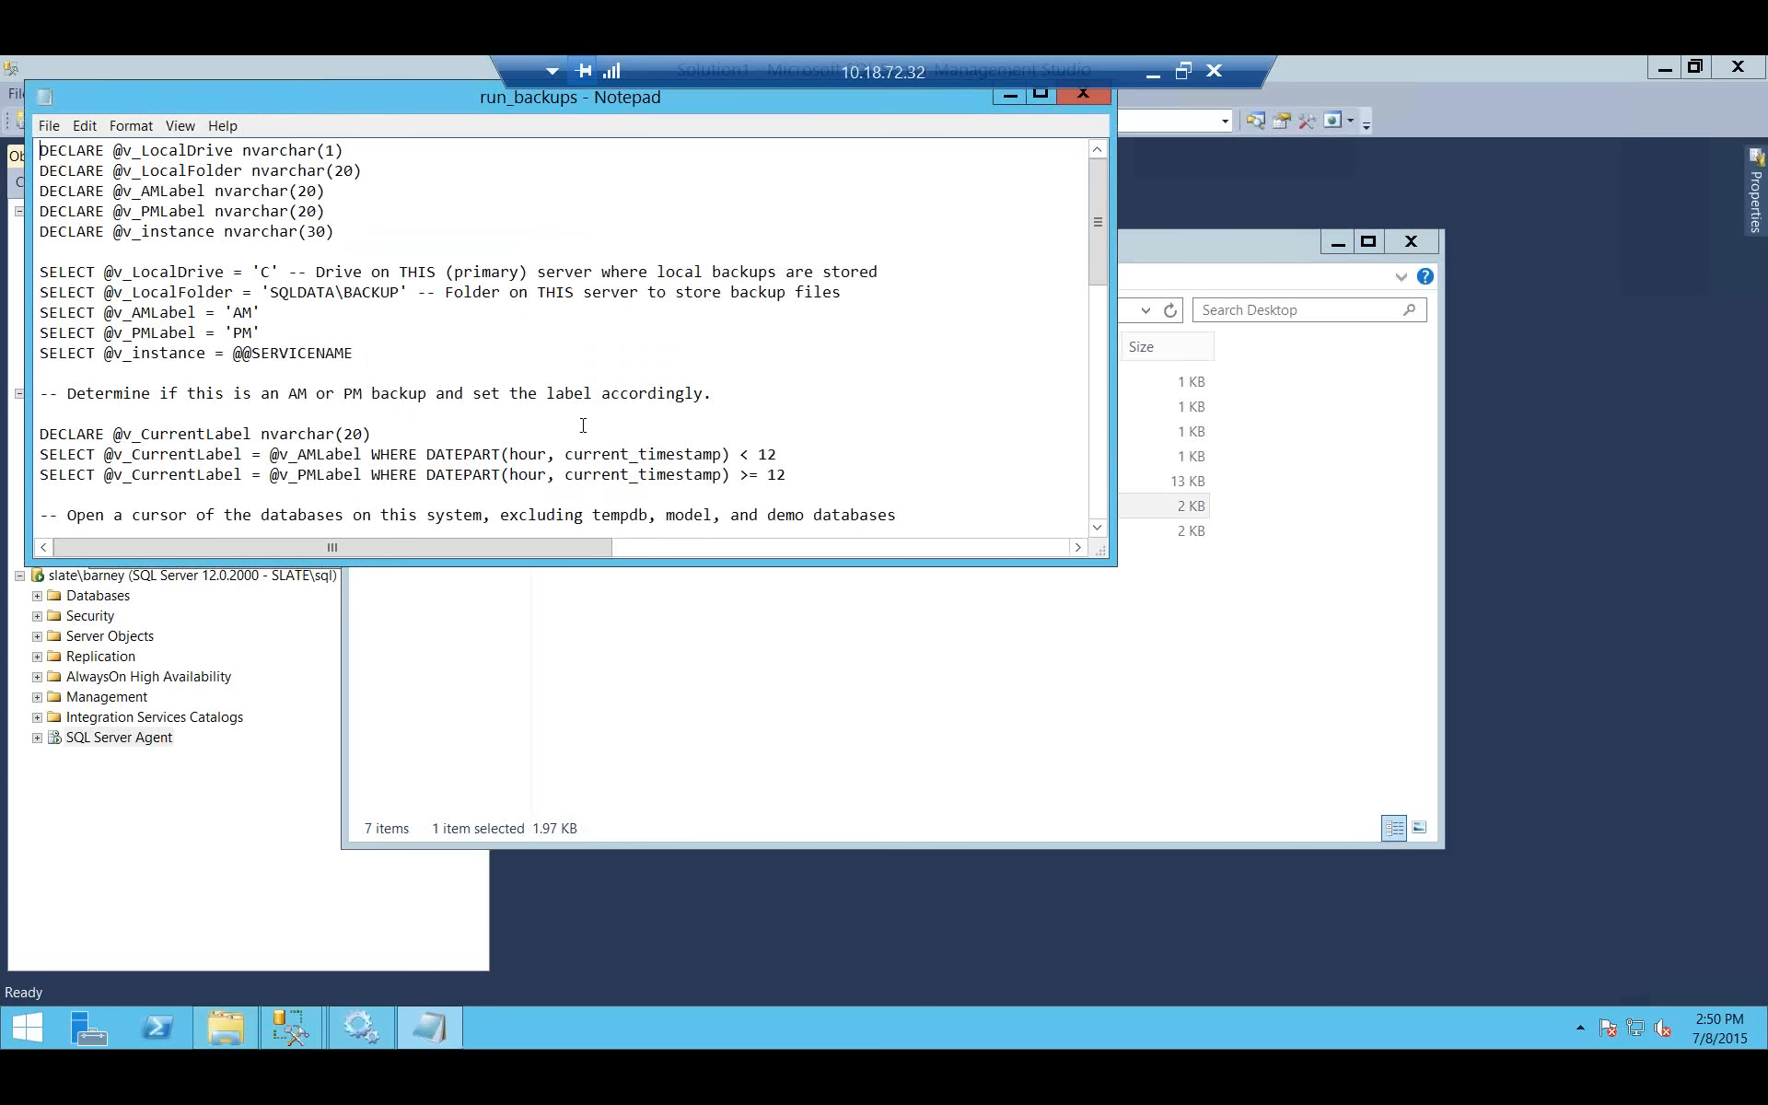
{"action": "key", "text": "ctrl+a"}
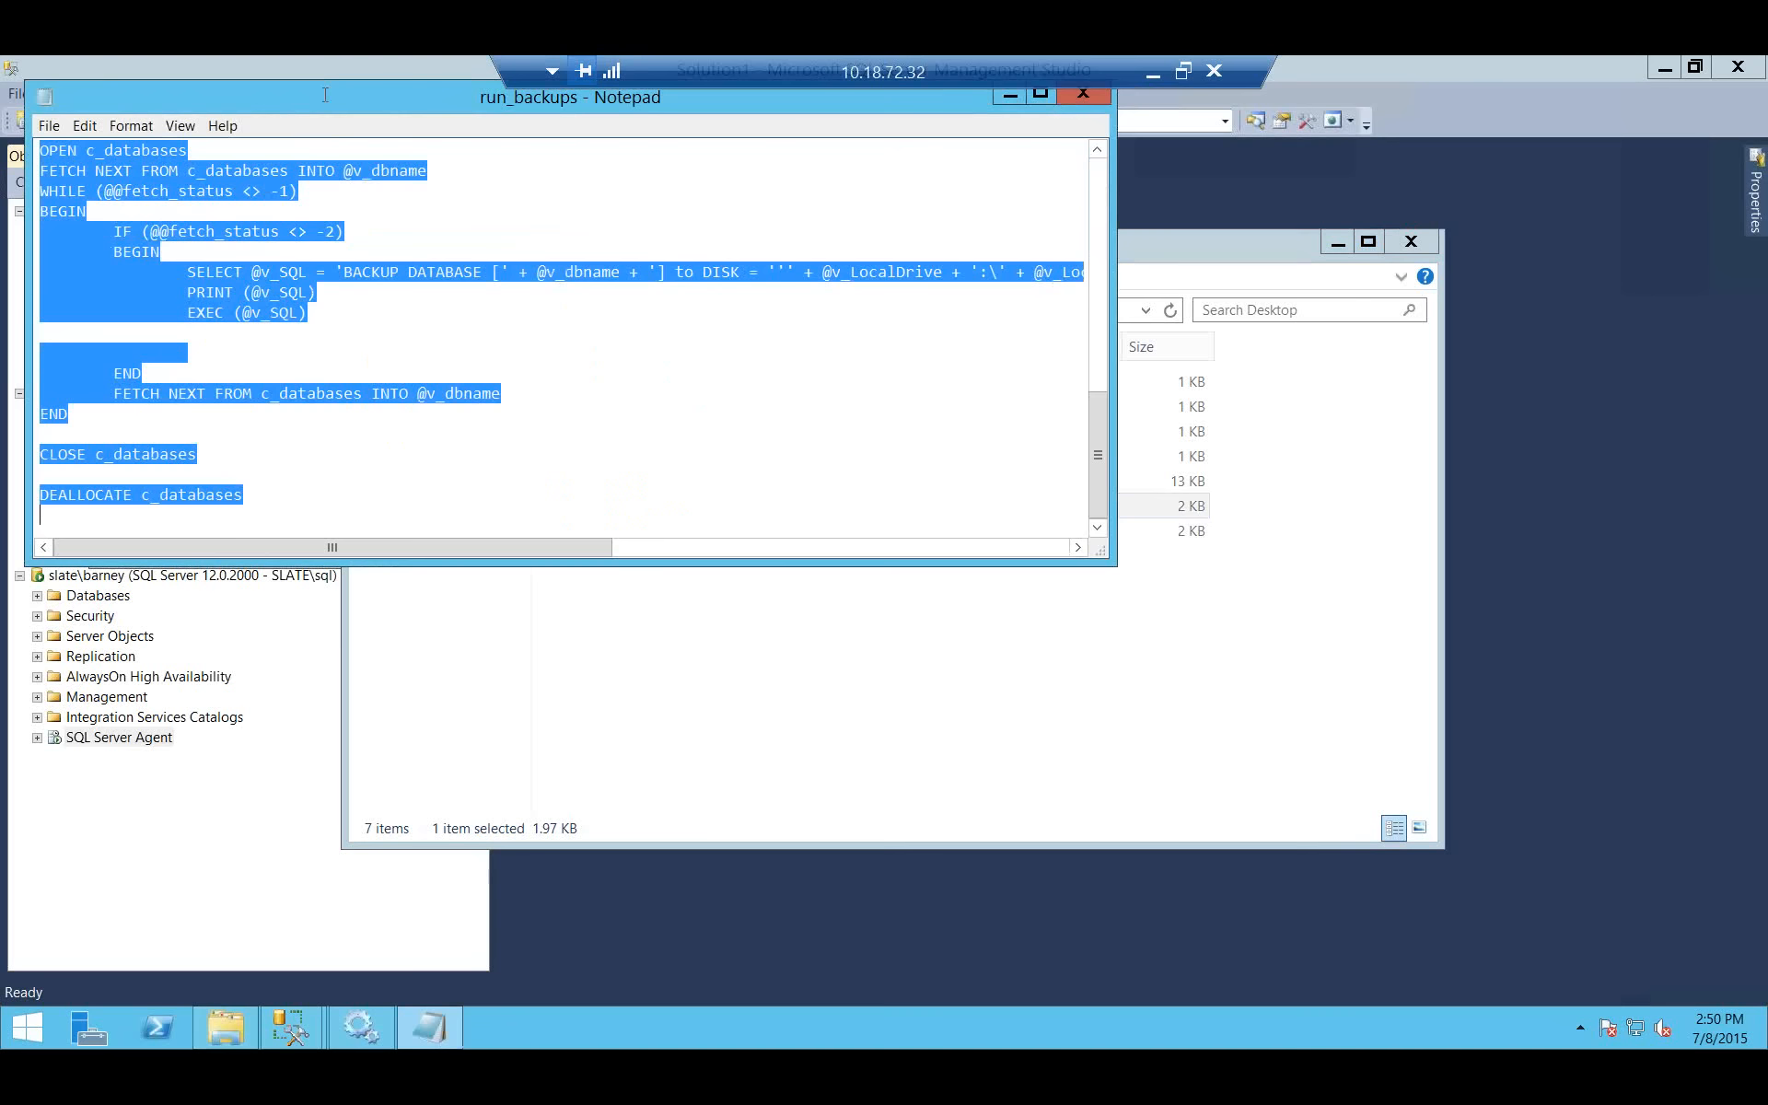
{"action": "left_click_drag", "start_coordinate": [325, 94], "coordinate": [900, 392]}
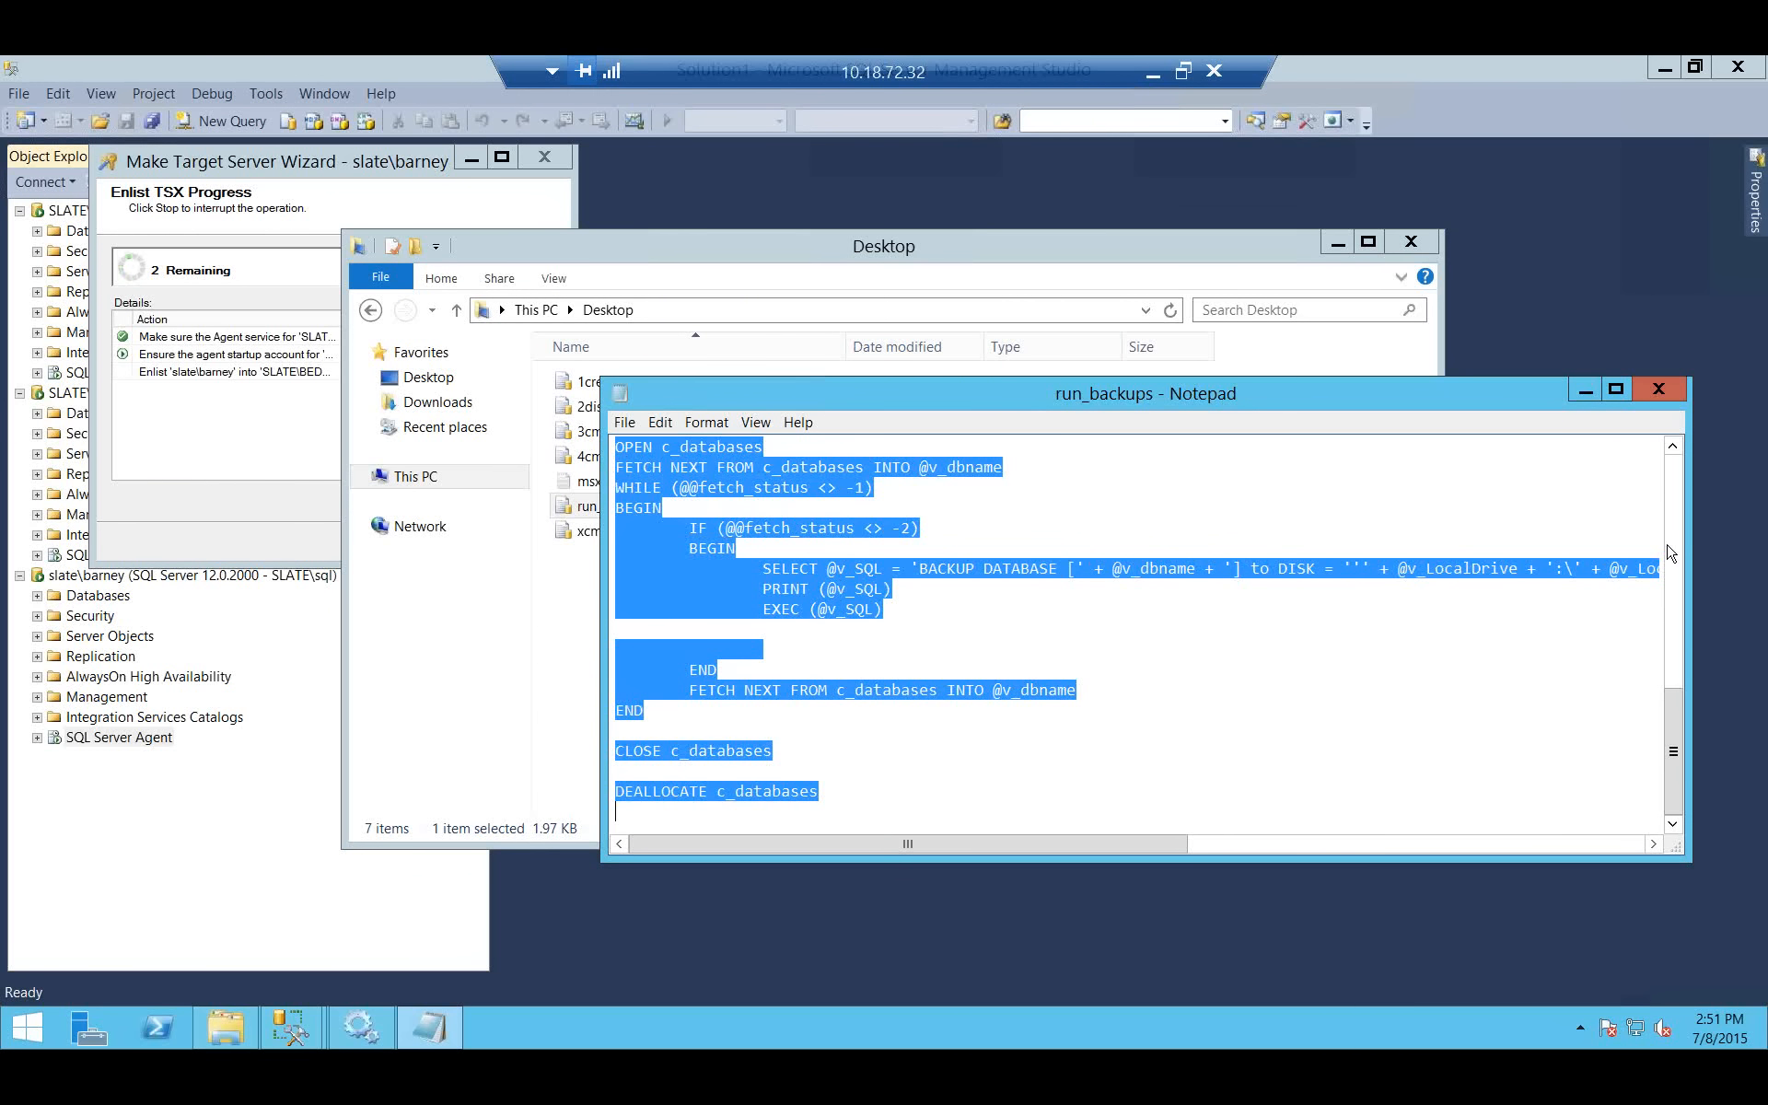
{"action": "left_click", "coordinate": [1657, 393]}
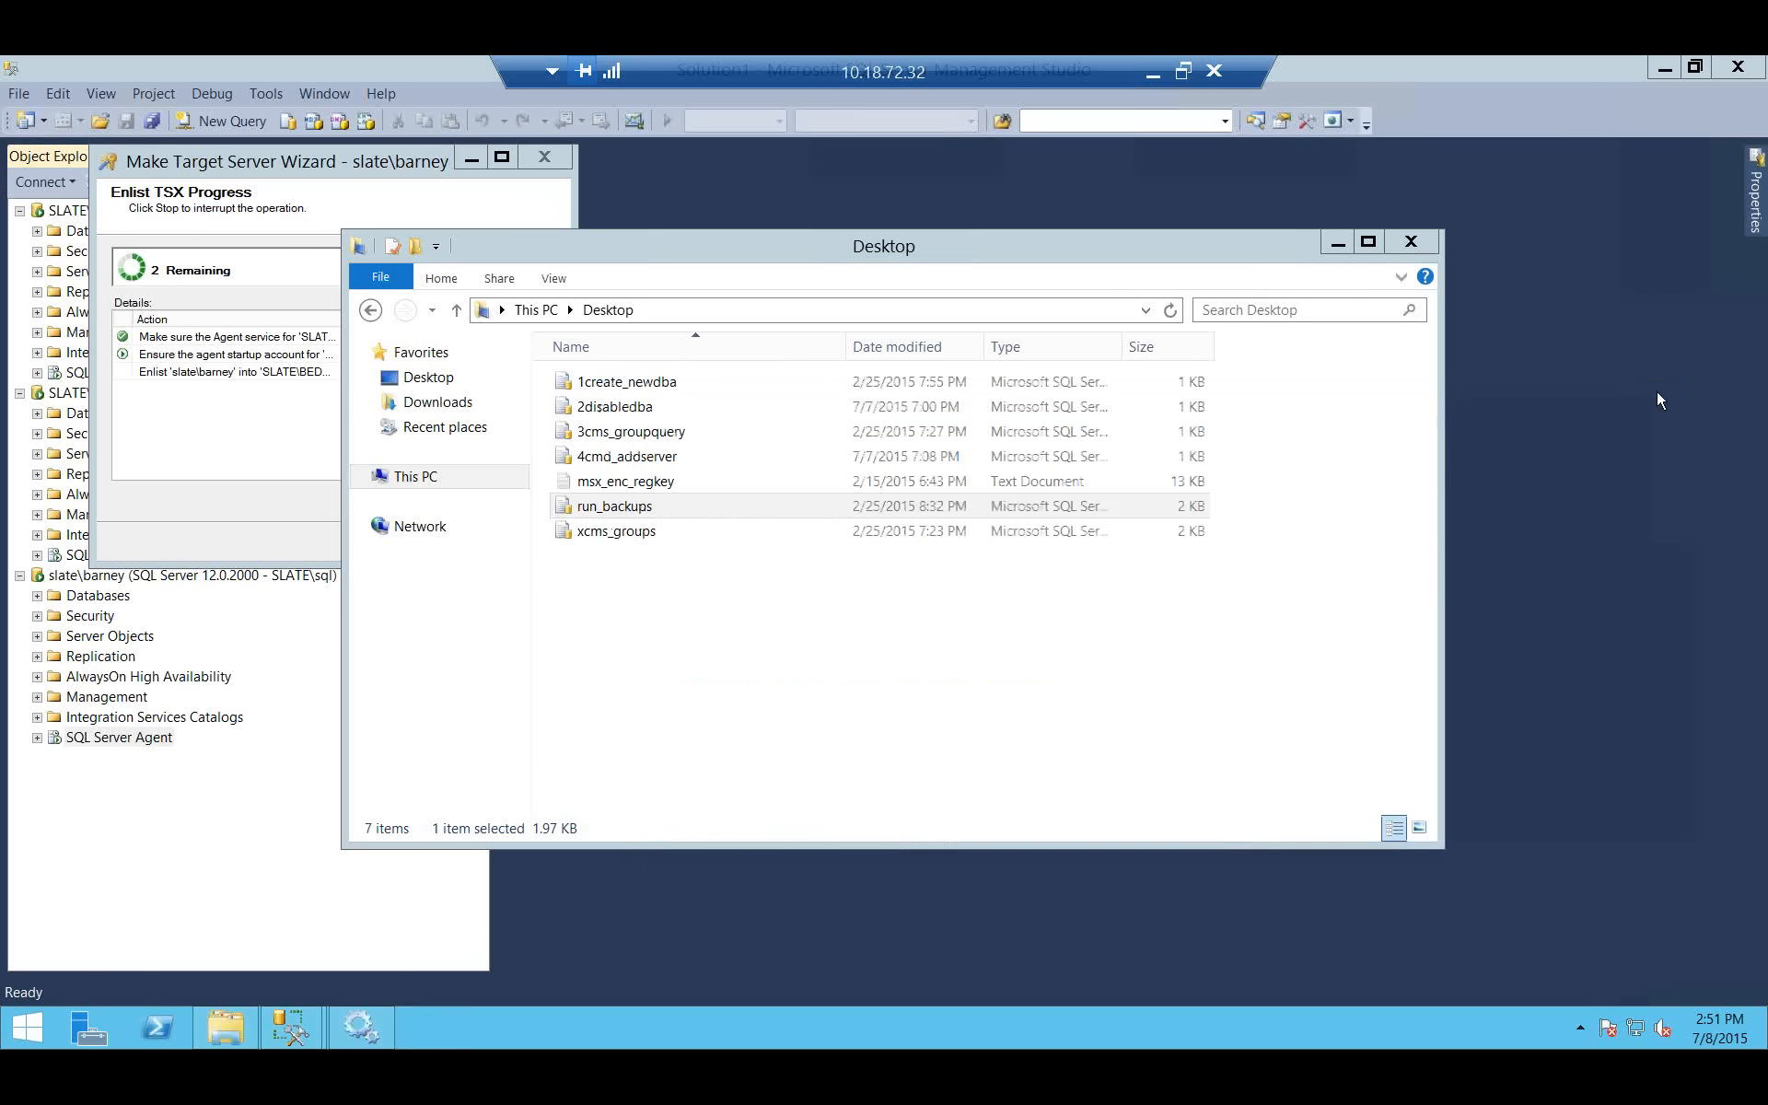
Reopen run_backups in Notepad, select the entire script text for copying, and close the file.
{"action": "double_click", "coordinate": [639, 506]}
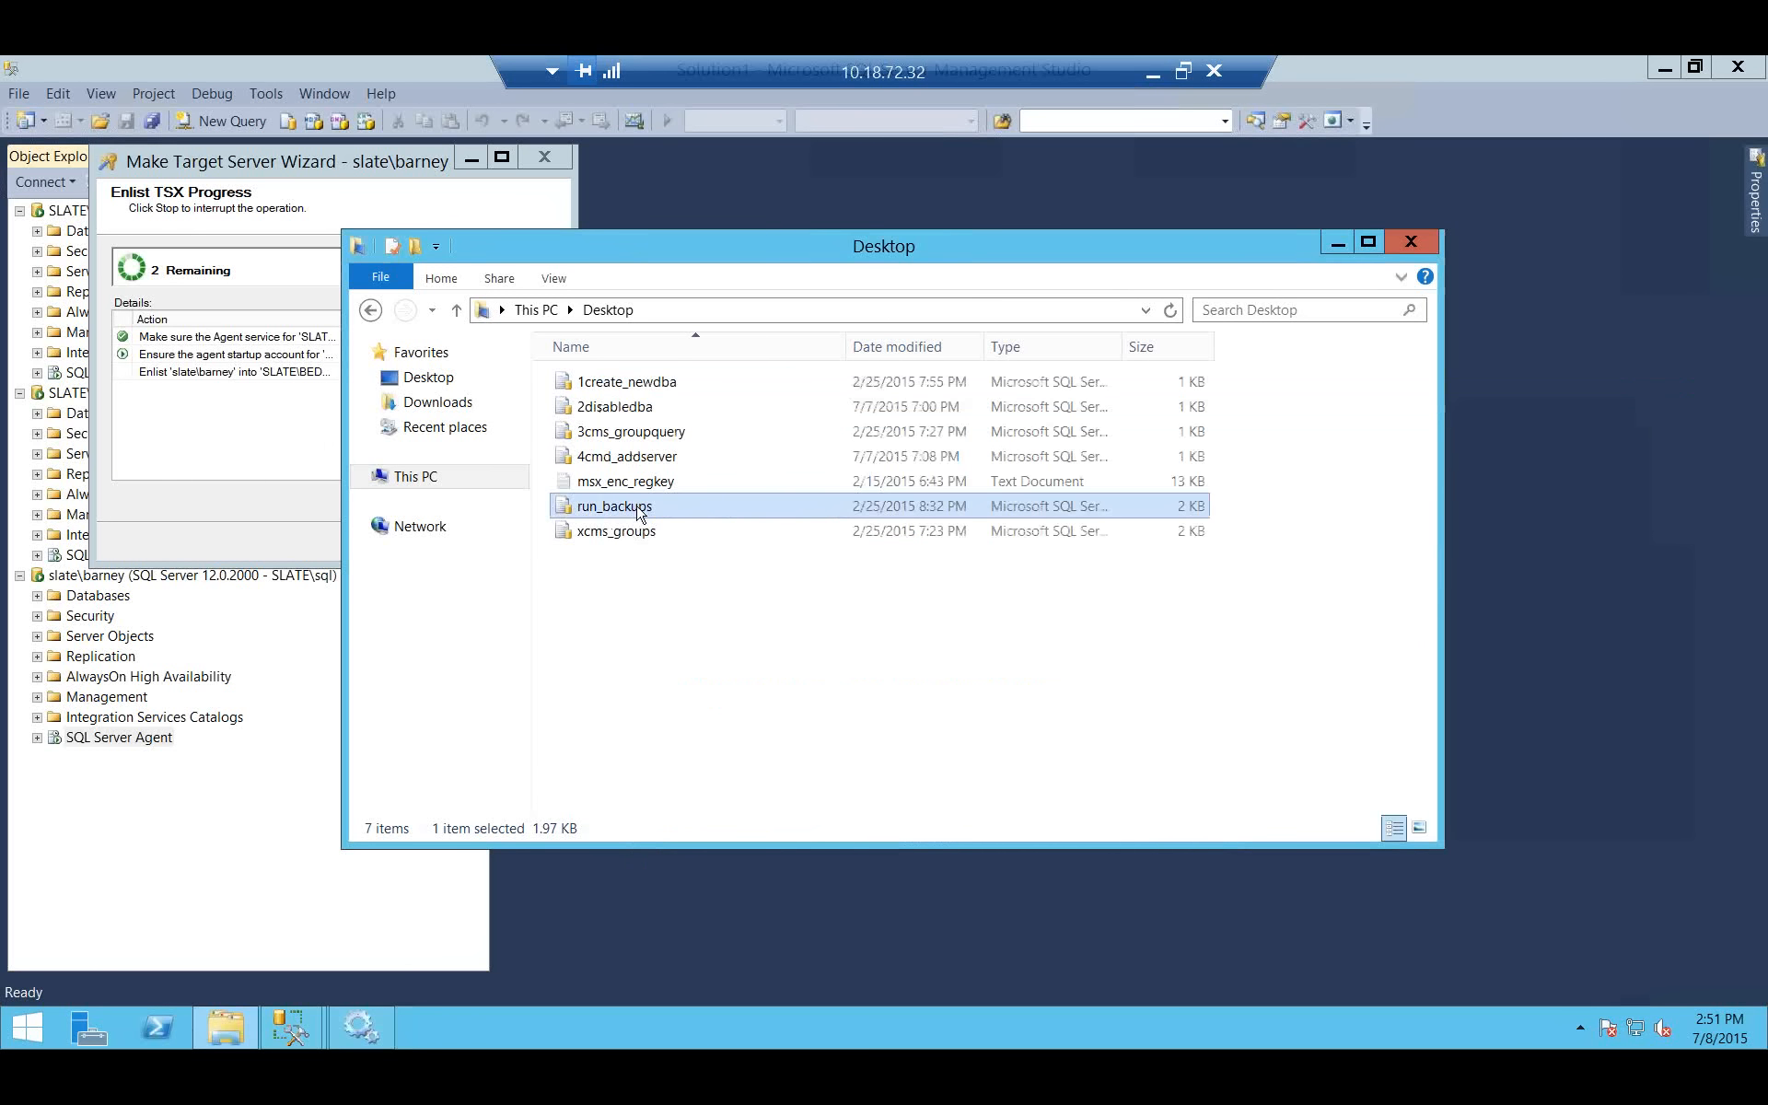
{"action": "right_click", "coordinate": [639, 507]}
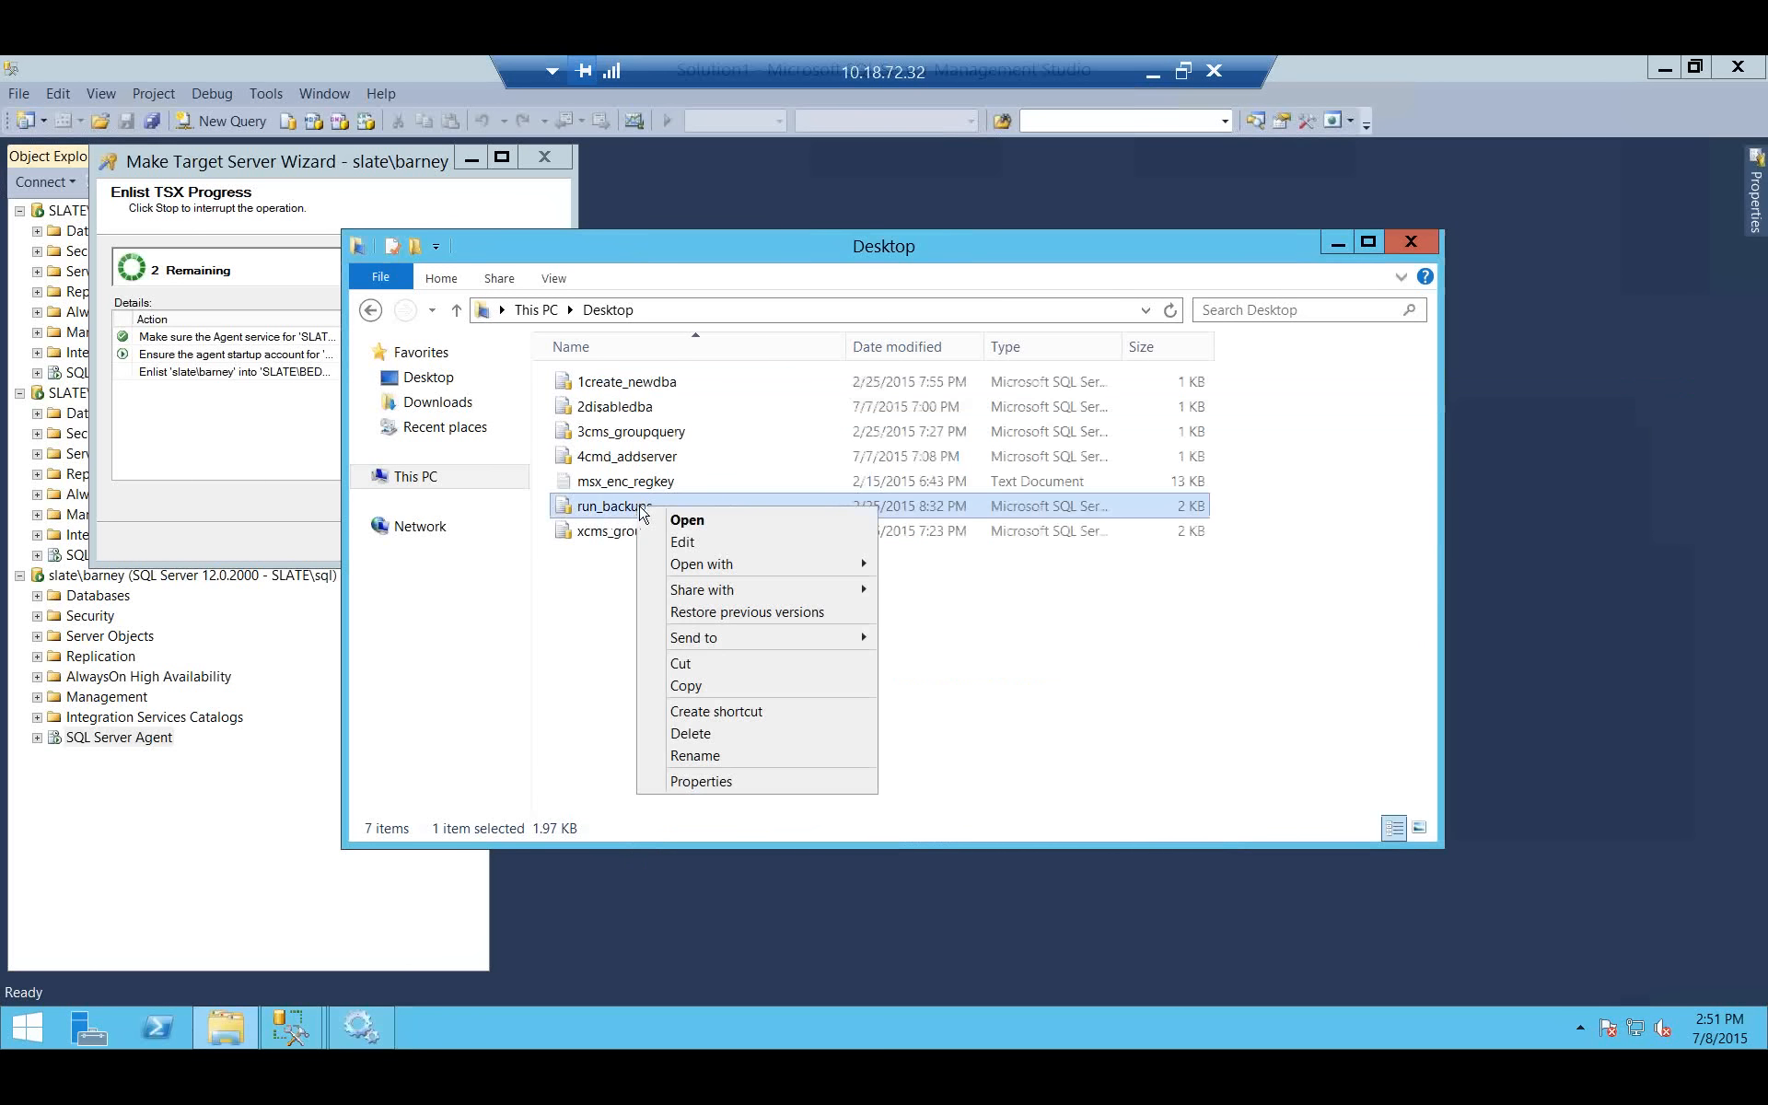
{"action": "left_click", "coordinate": [696, 546]}
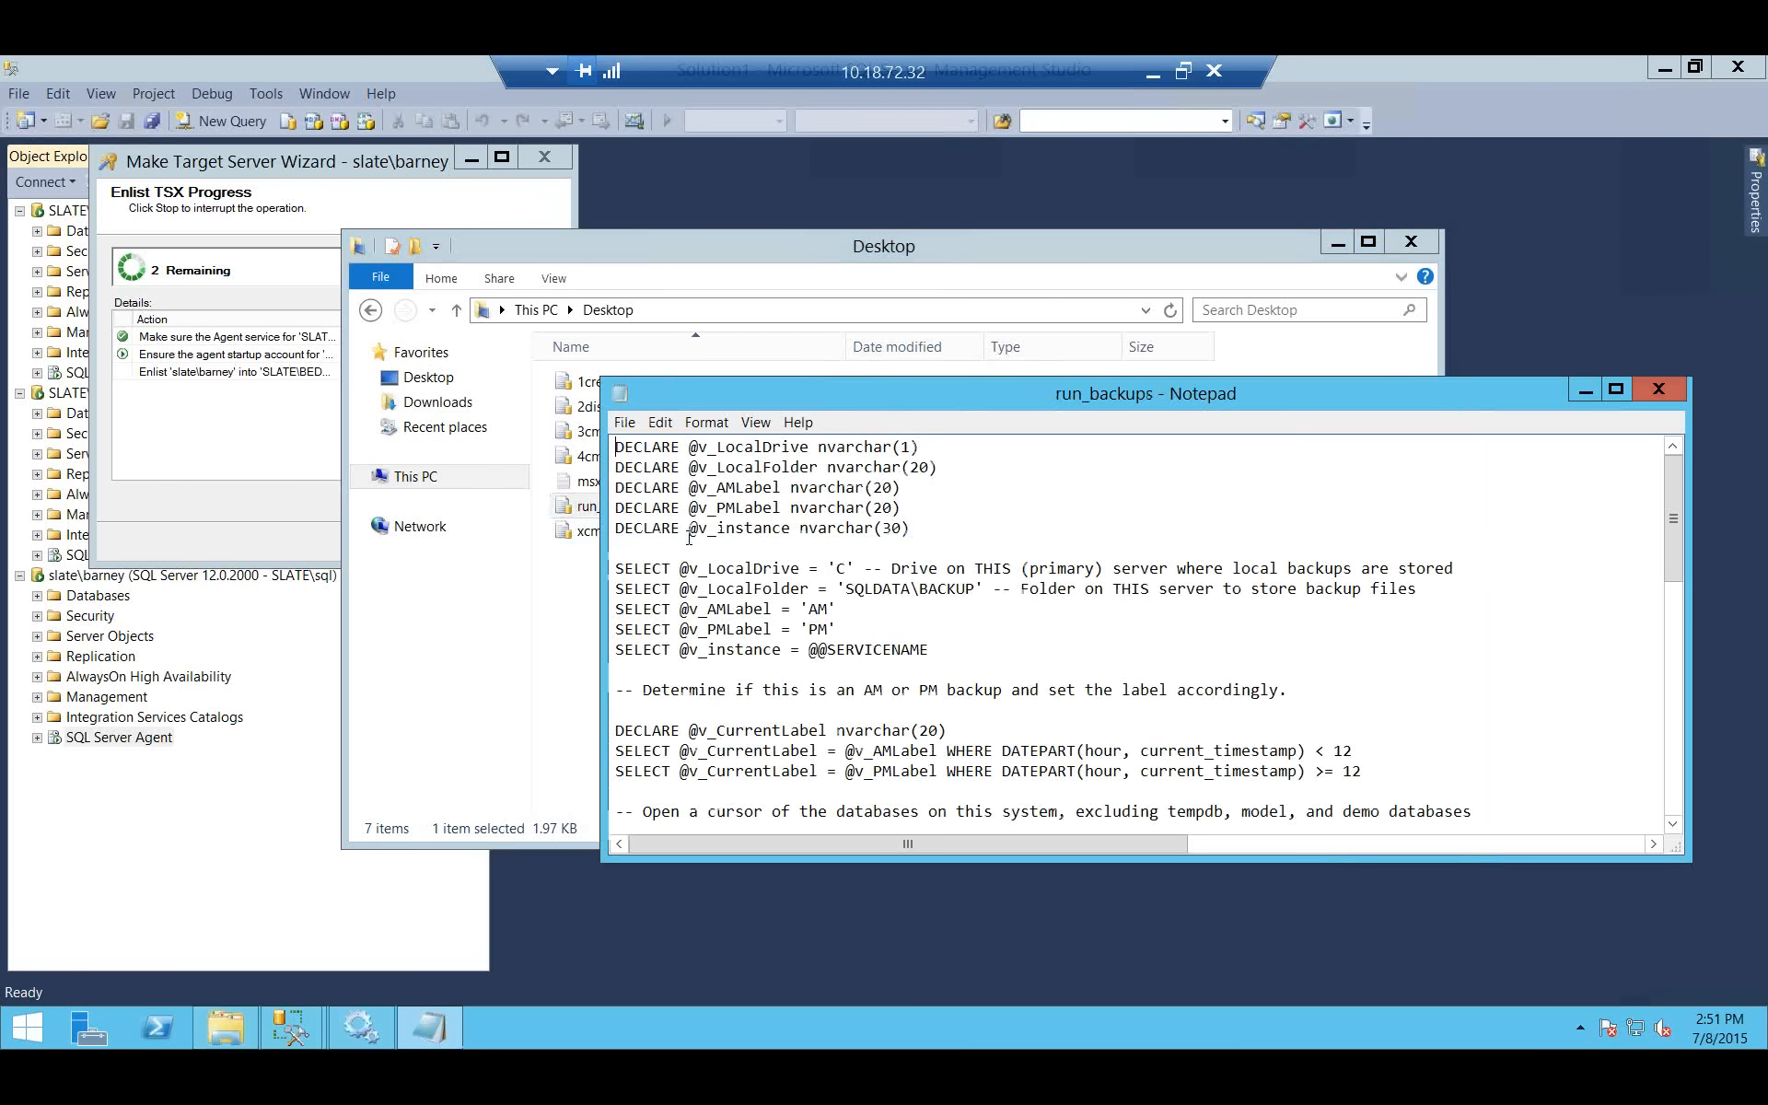
{"action": "key", "text": "ctrl+a"}
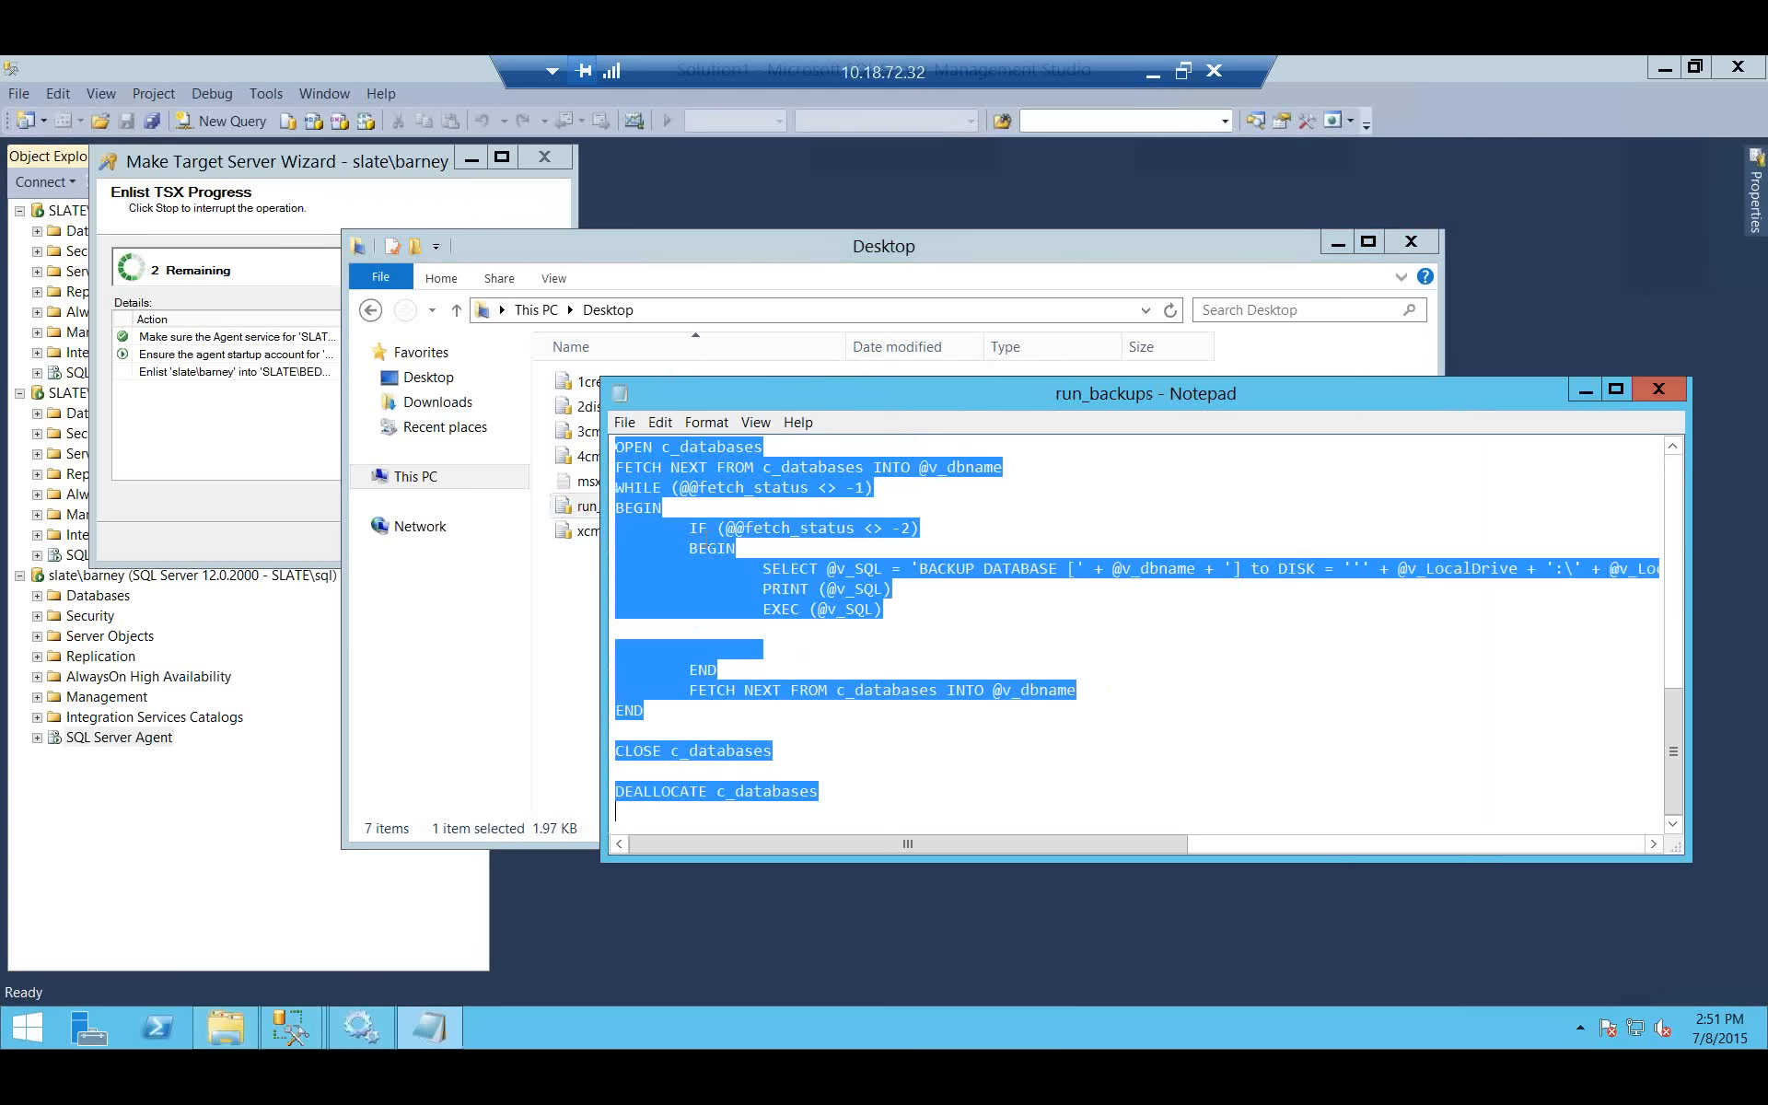
{"action": "left_click", "coordinate": [1666, 387]}
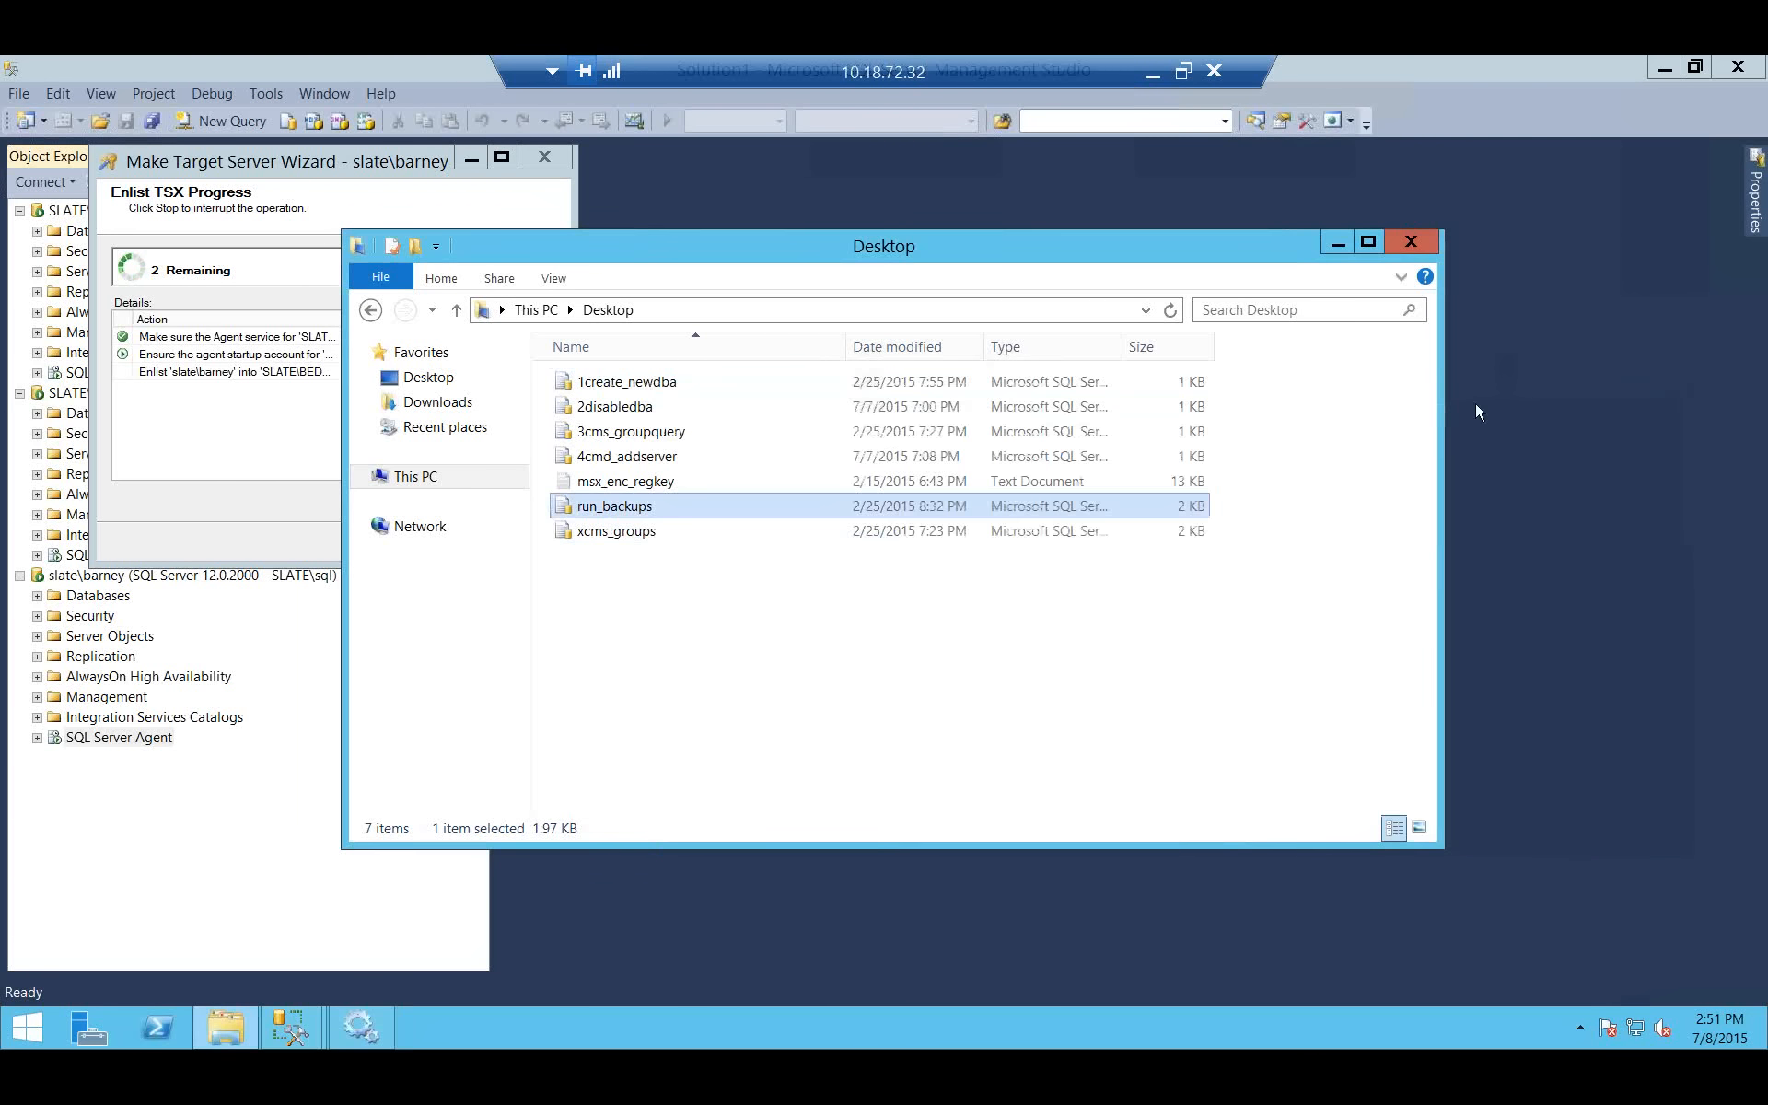
Return to the Make Target Server Wizard and check the progress of the enlistment actions.
{"action": "left_click", "coordinate": [291, 493]}
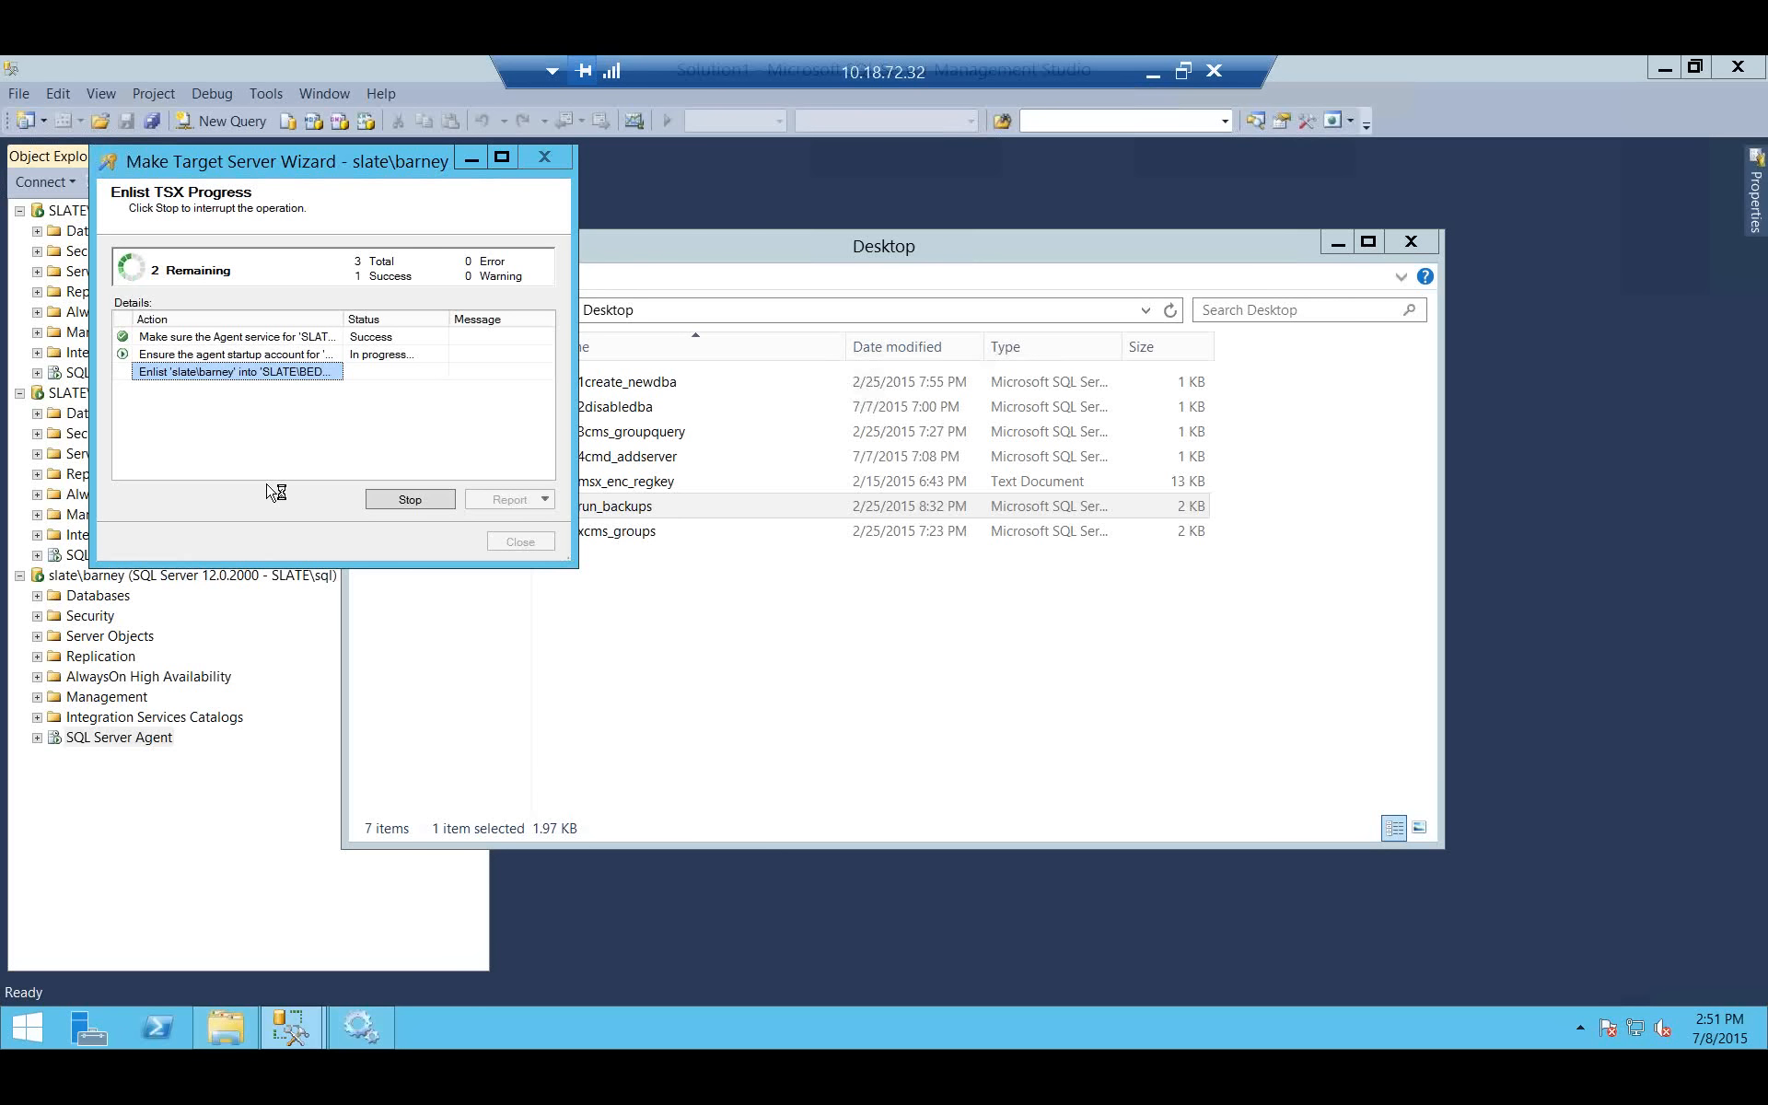
{"action": "left_click", "coordinate": [324, 337]}
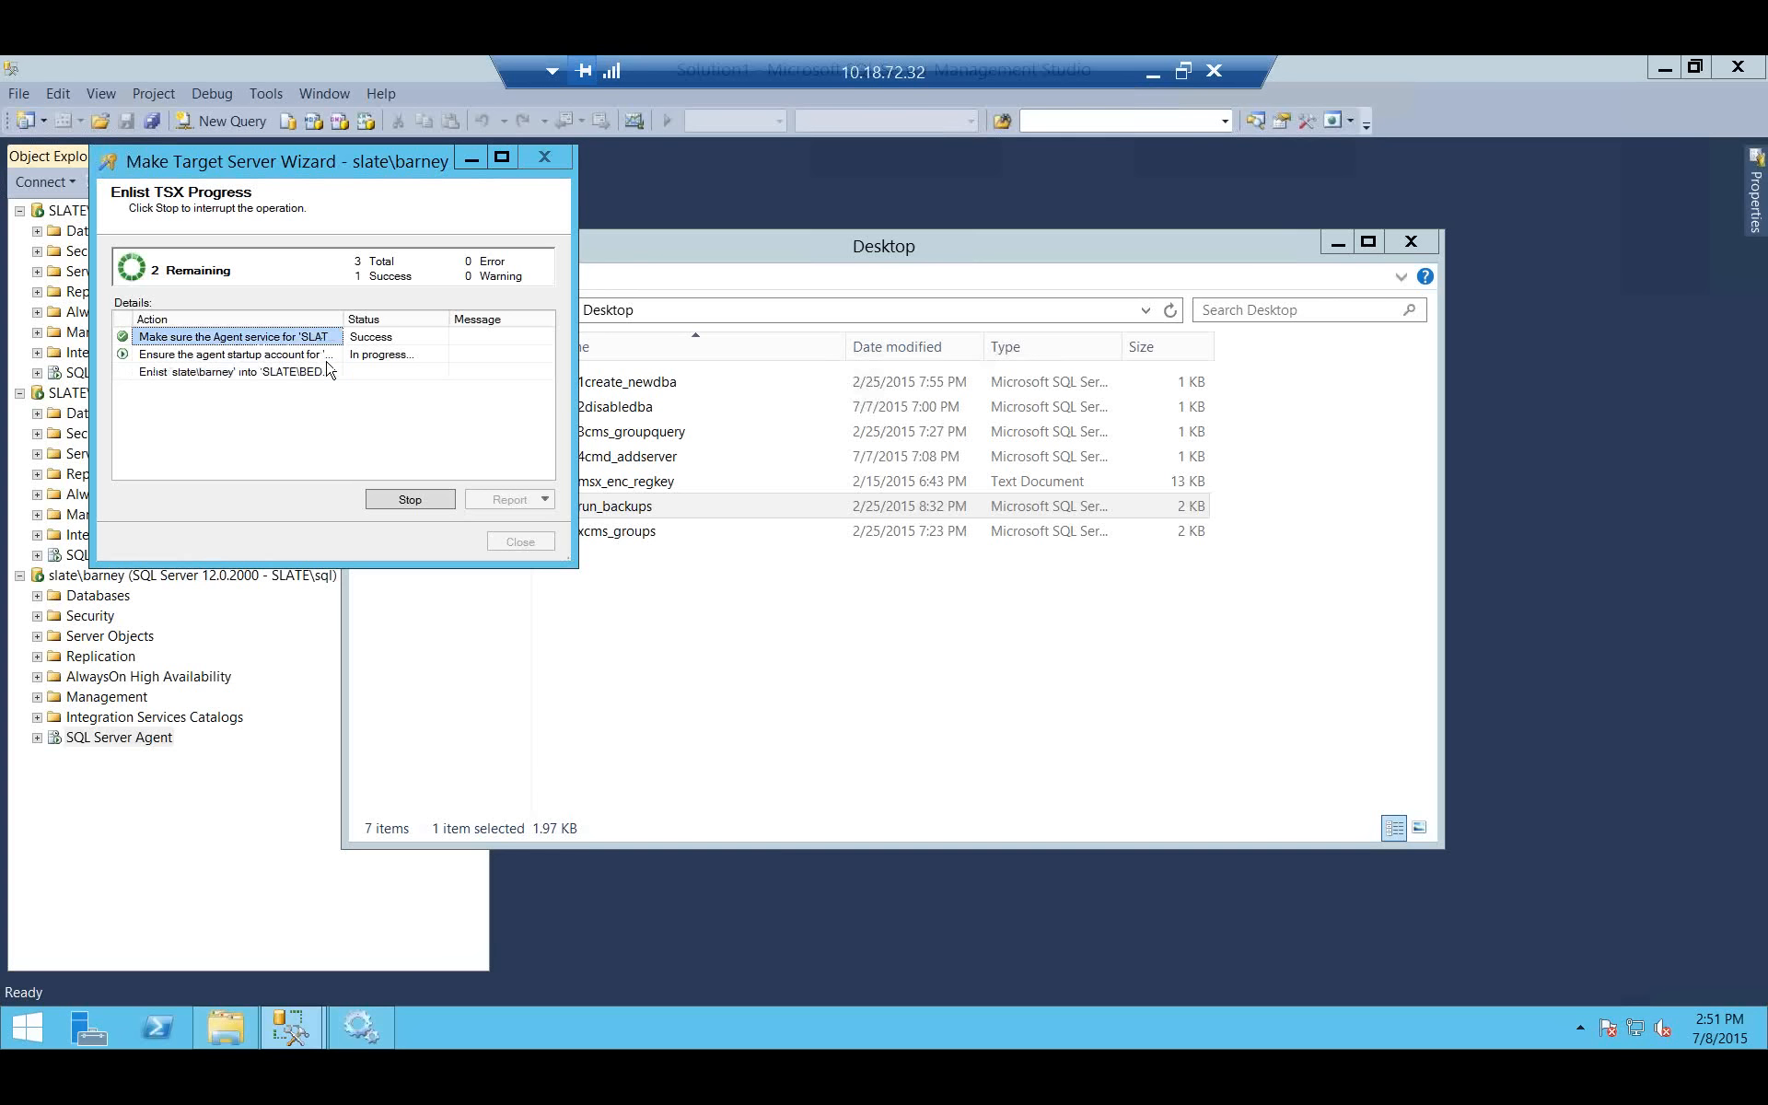
{"action": "left_click", "coordinate": [326, 359]}
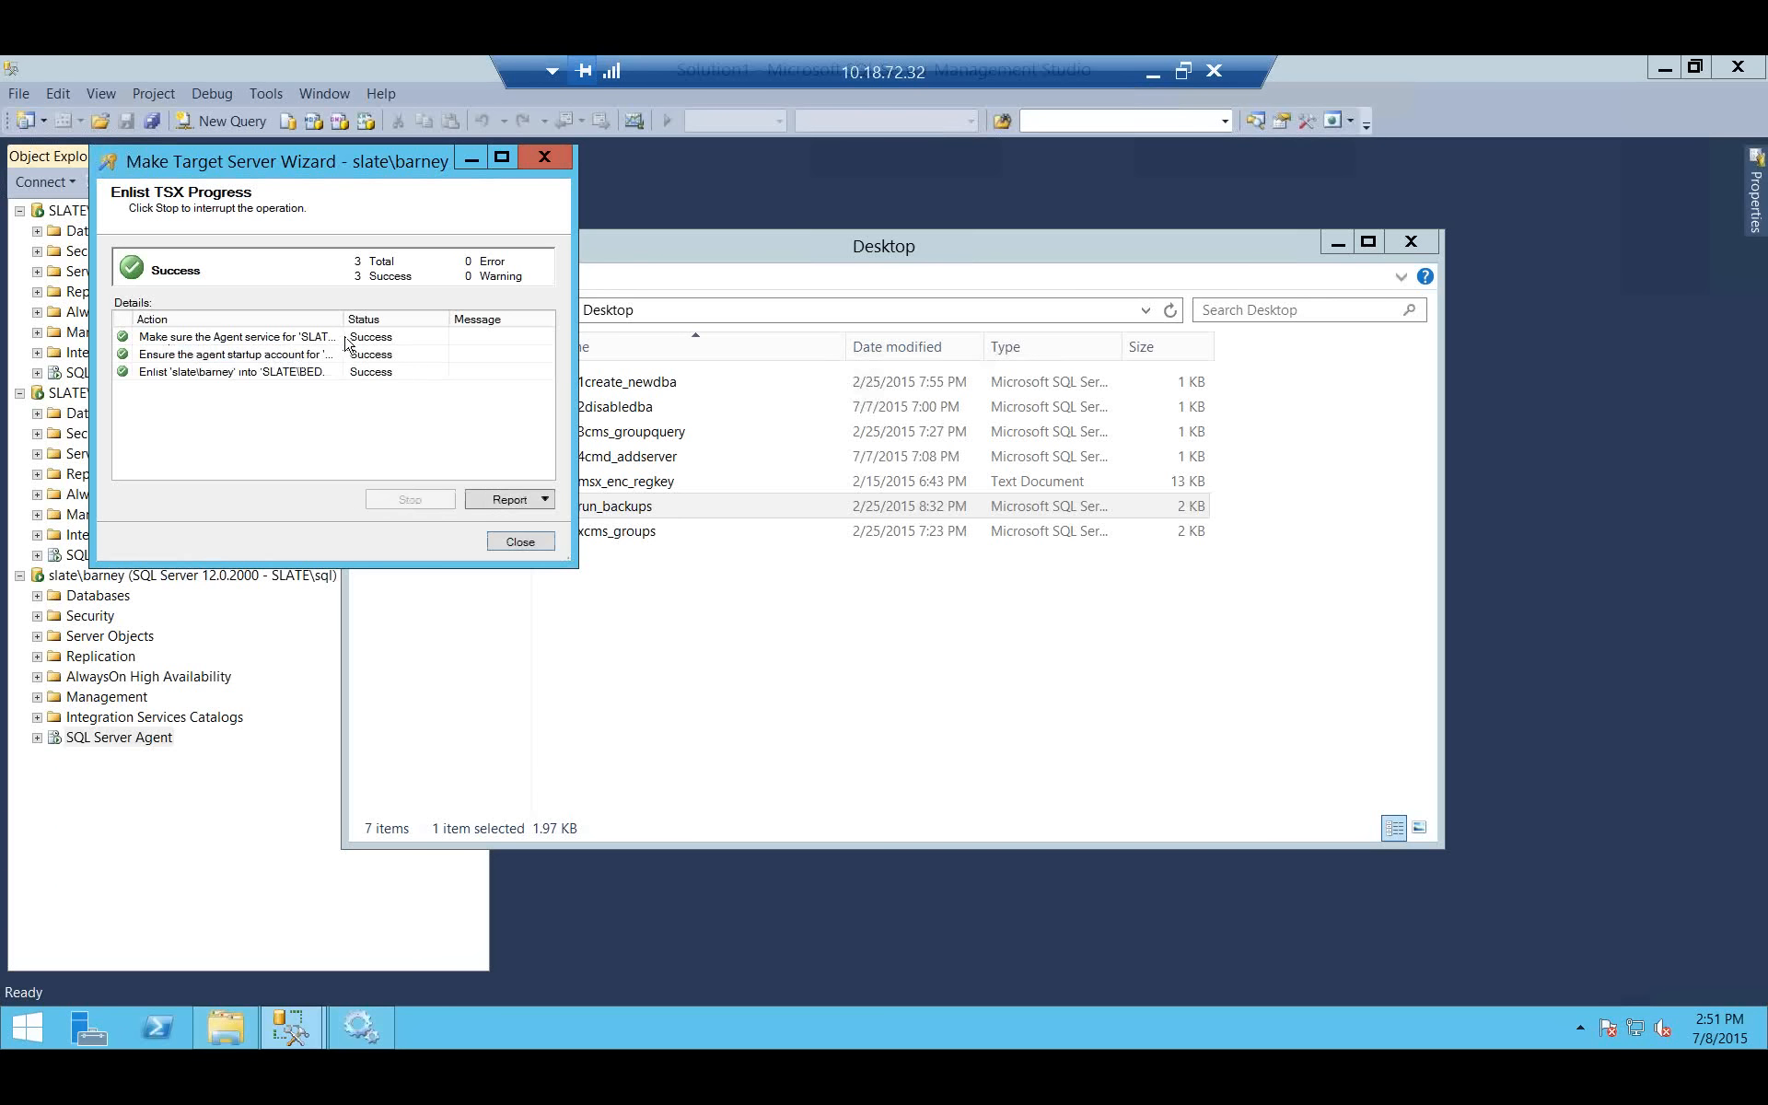
Close the finished wizard and expand the SQL Server Agent (MSX) jobs of SLATE\BEDROCK down to the Local Jobs folder.
{"action": "left_click", "coordinate": [518, 543]}
{"action": "left_click", "coordinate": [234, 722]}
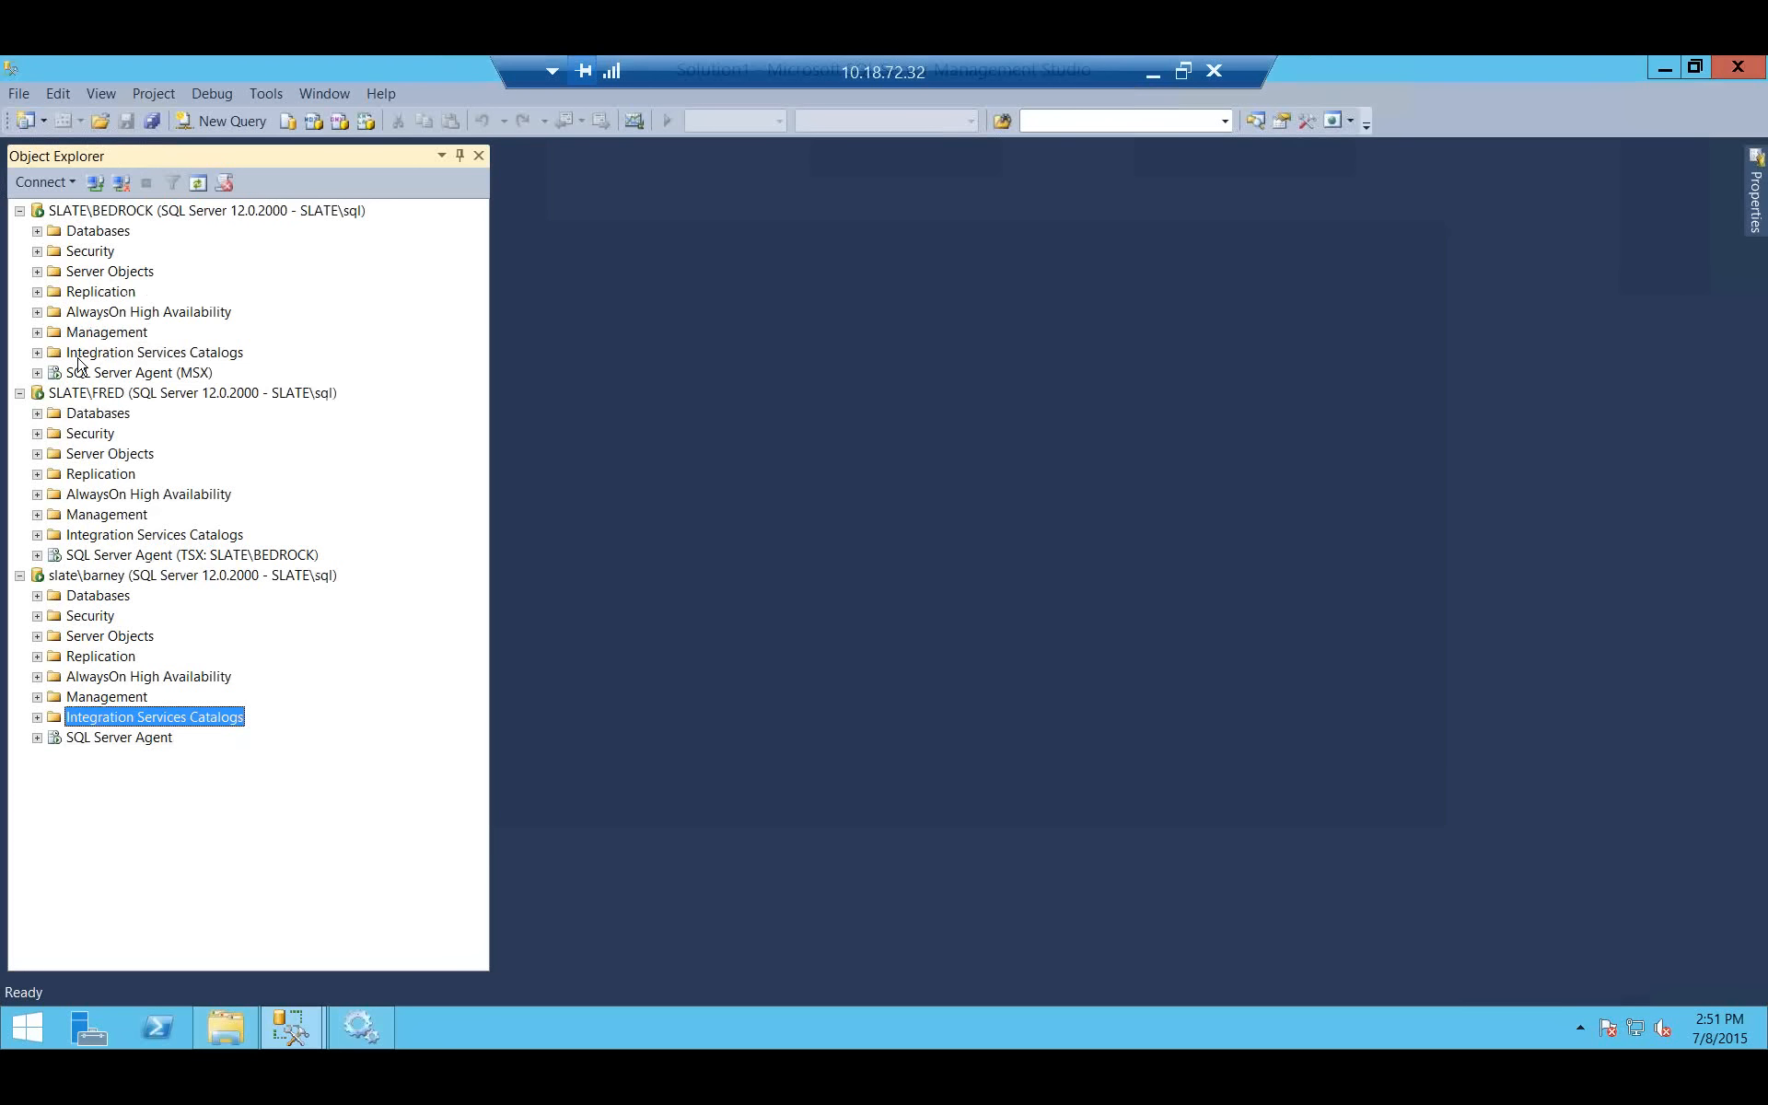
{"action": "left_click", "coordinate": [37, 373]}
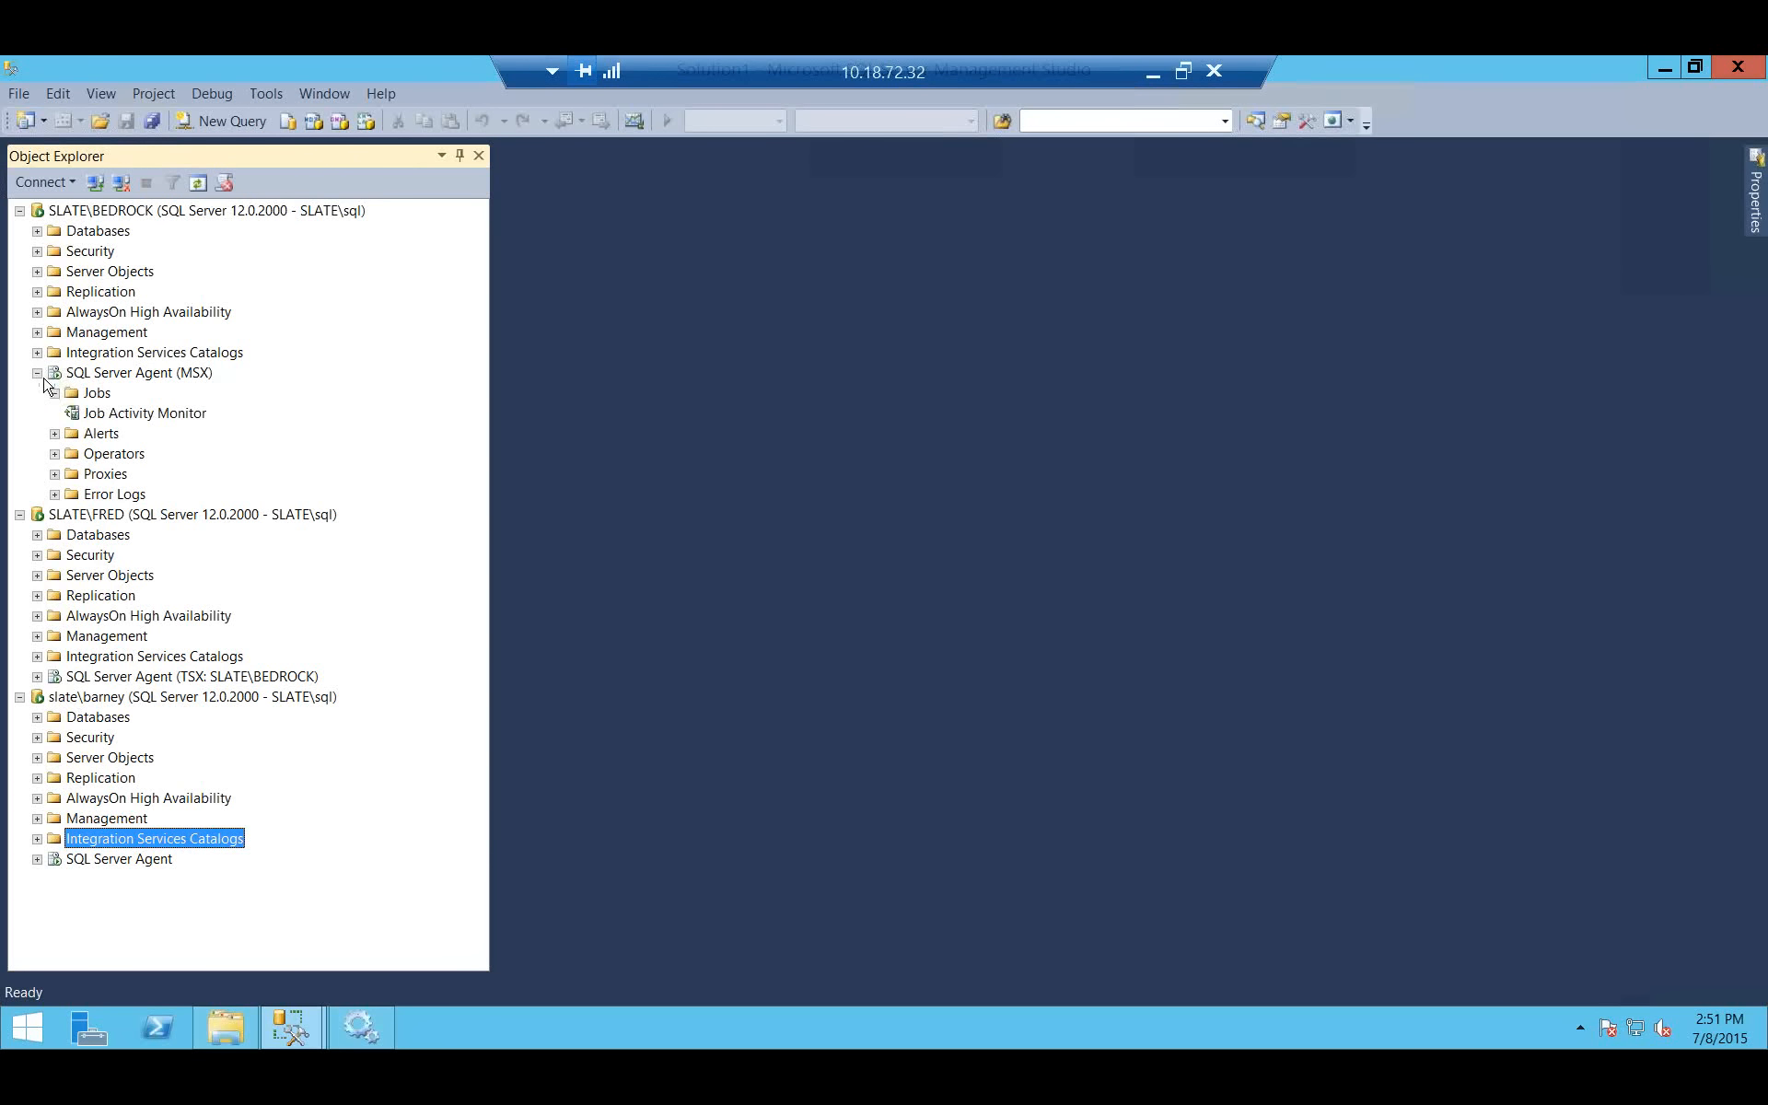
{"action": "left_click", "coordinate": [54, 394]}
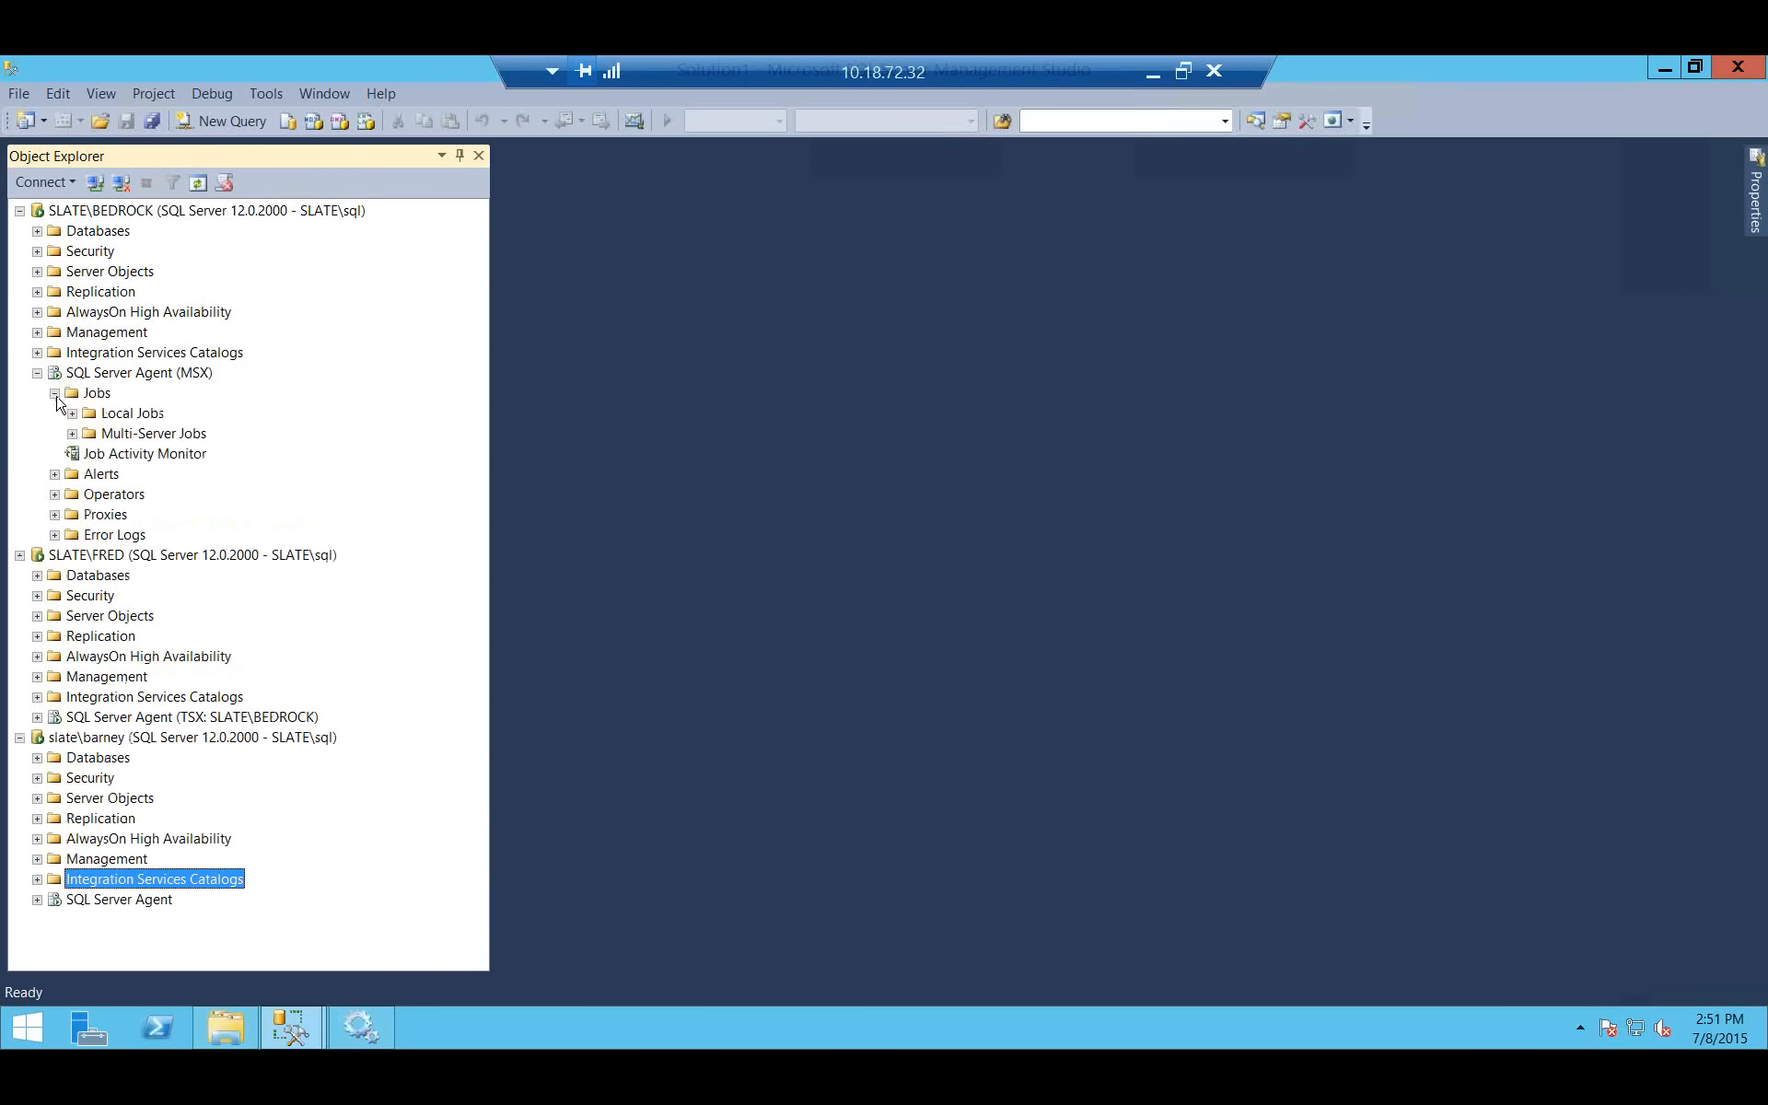
{"action": "left_click", "coordinate": [130, 414]}
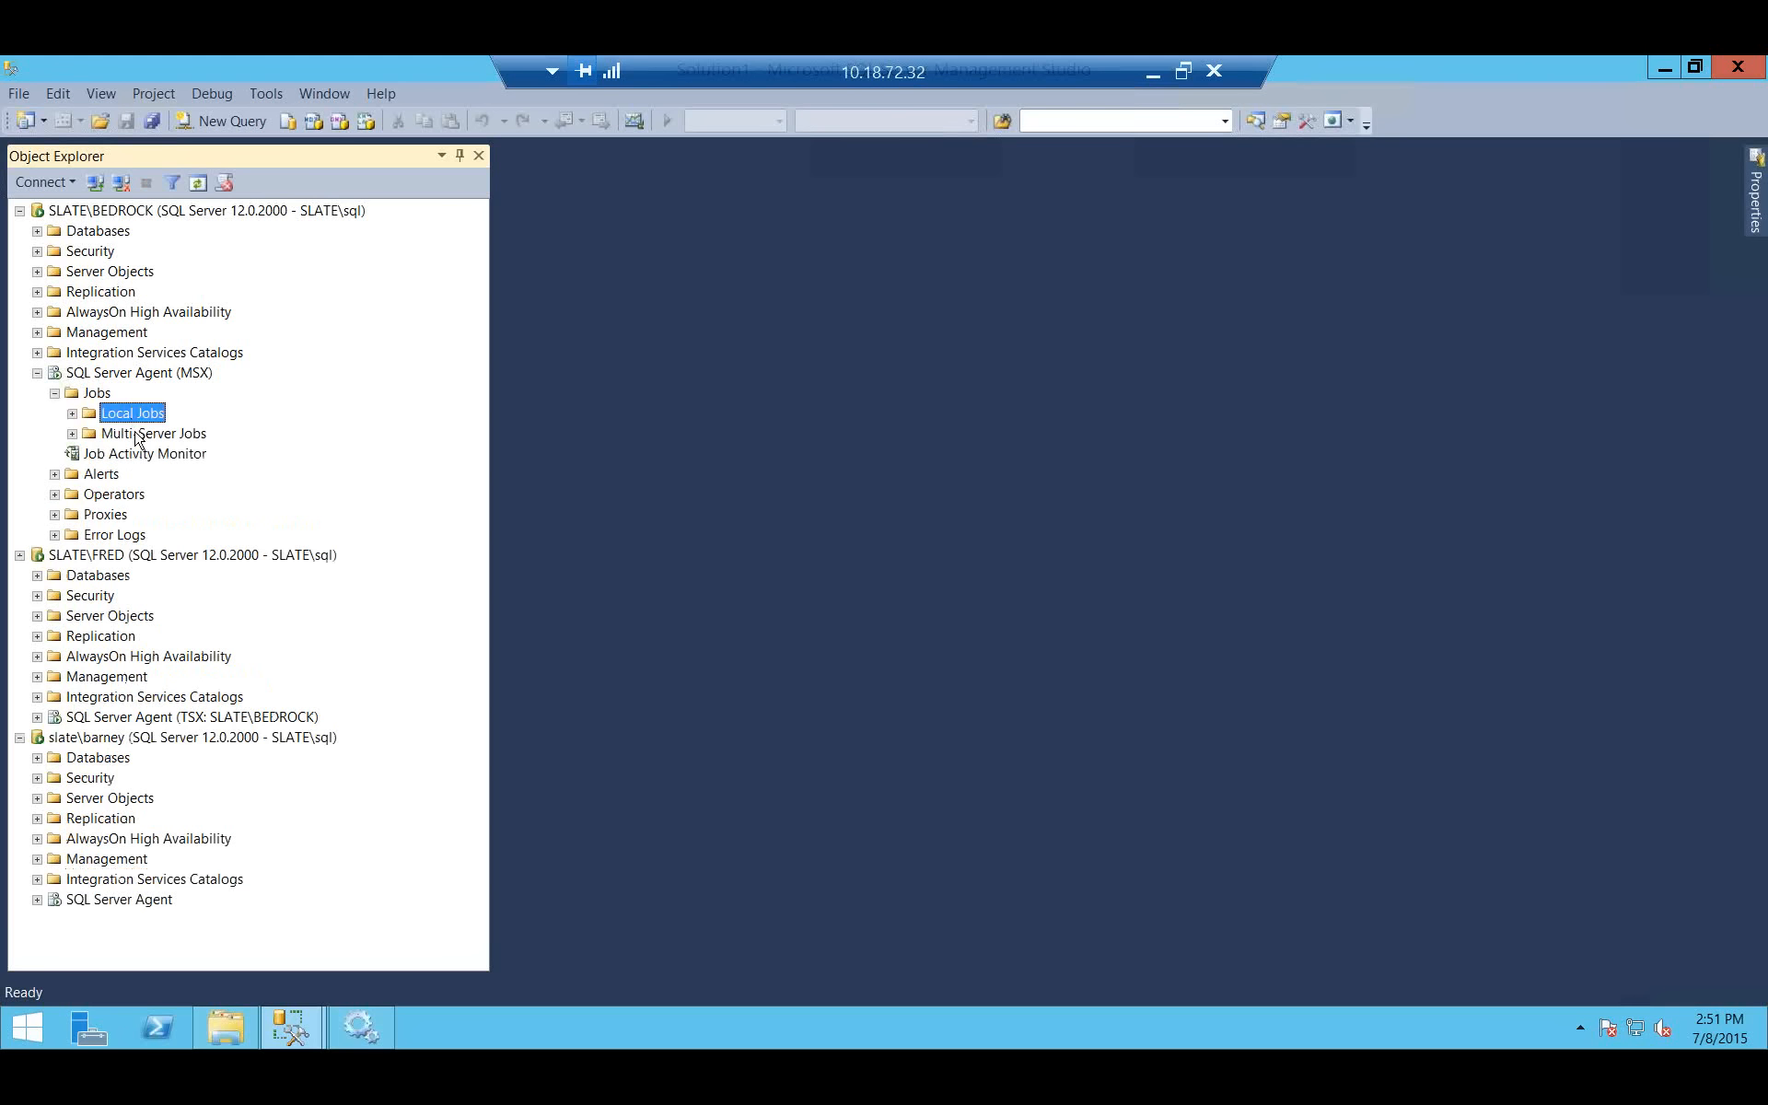
{"action": "left_click", "coordinate": [138, 431]}
{"action": "key", "text": "Up"}
{"action": "left_click", "coordinate": [148, 435]}
{"action": "left_click", "coordinate": [74, 415]}
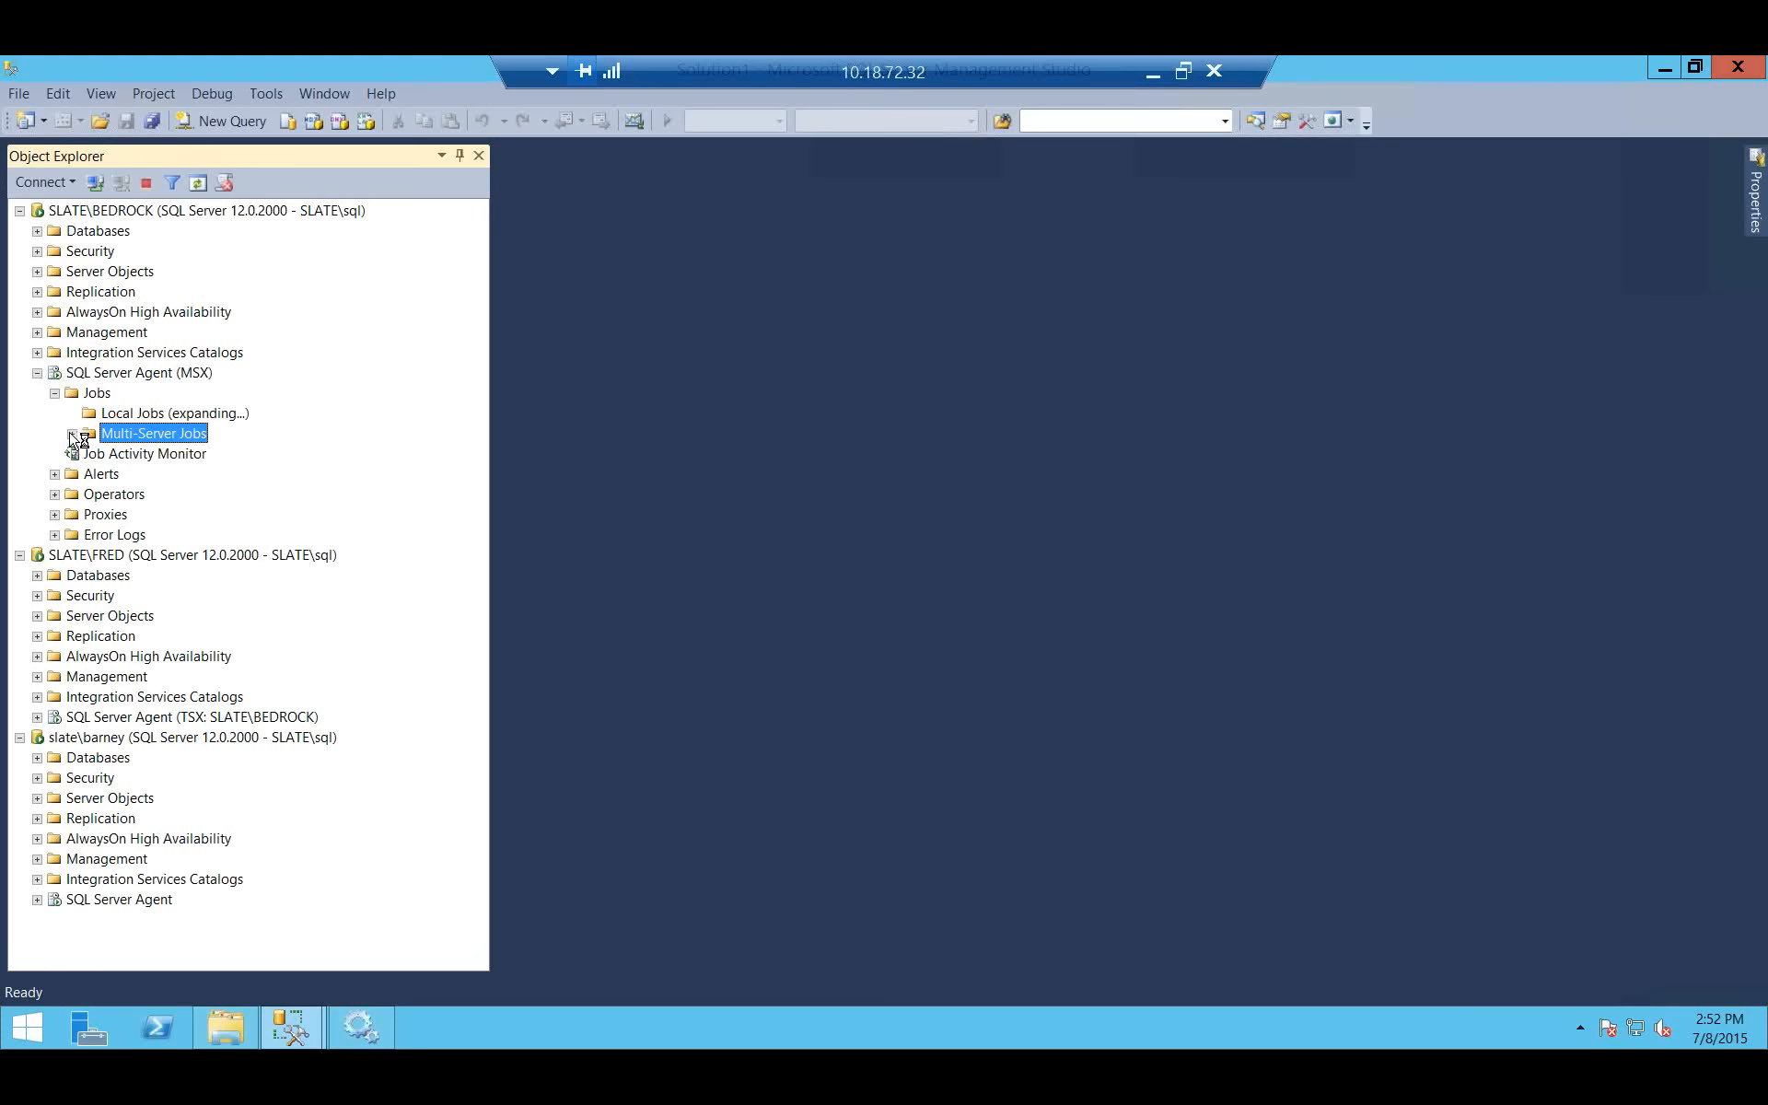
Start a new multi-server job on SLATE\BEDROCK and name it backup.
{"action": "right_click", "coordinate": [126, 431]}
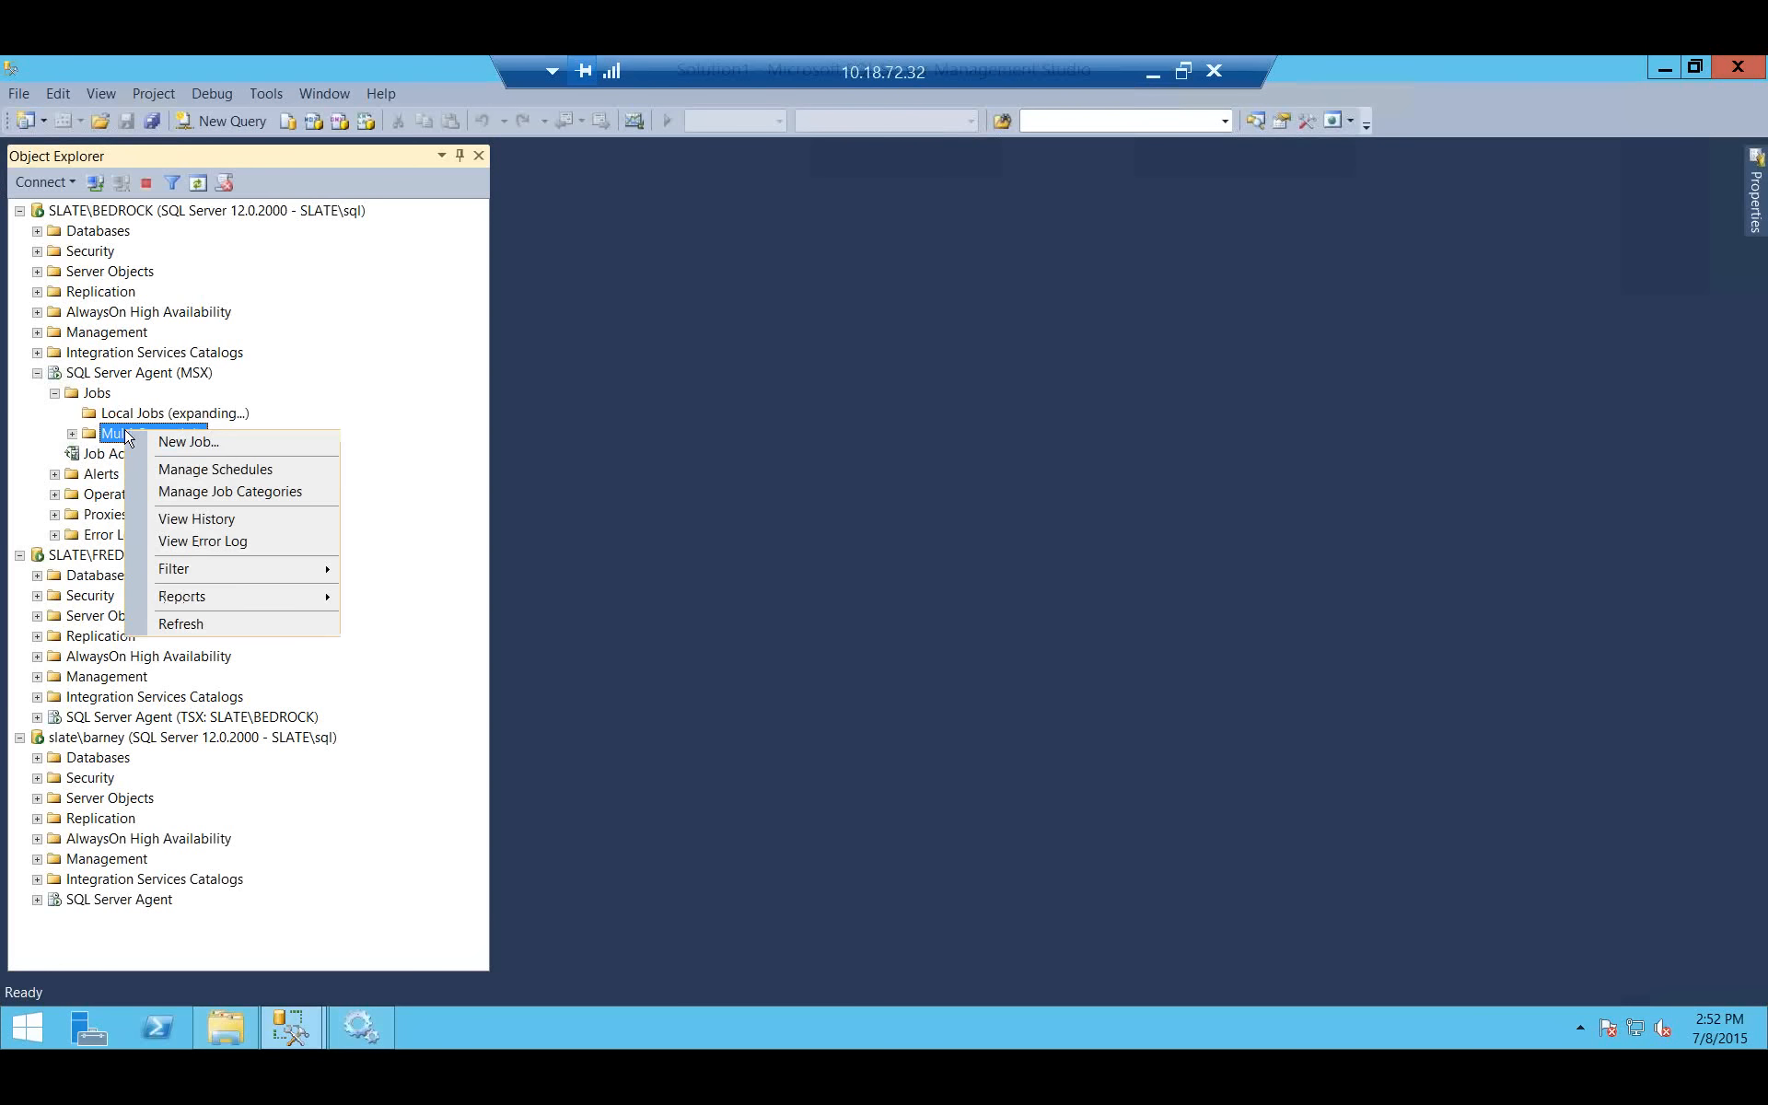
{"action": "left_click", "coordinate": [163, 449]}
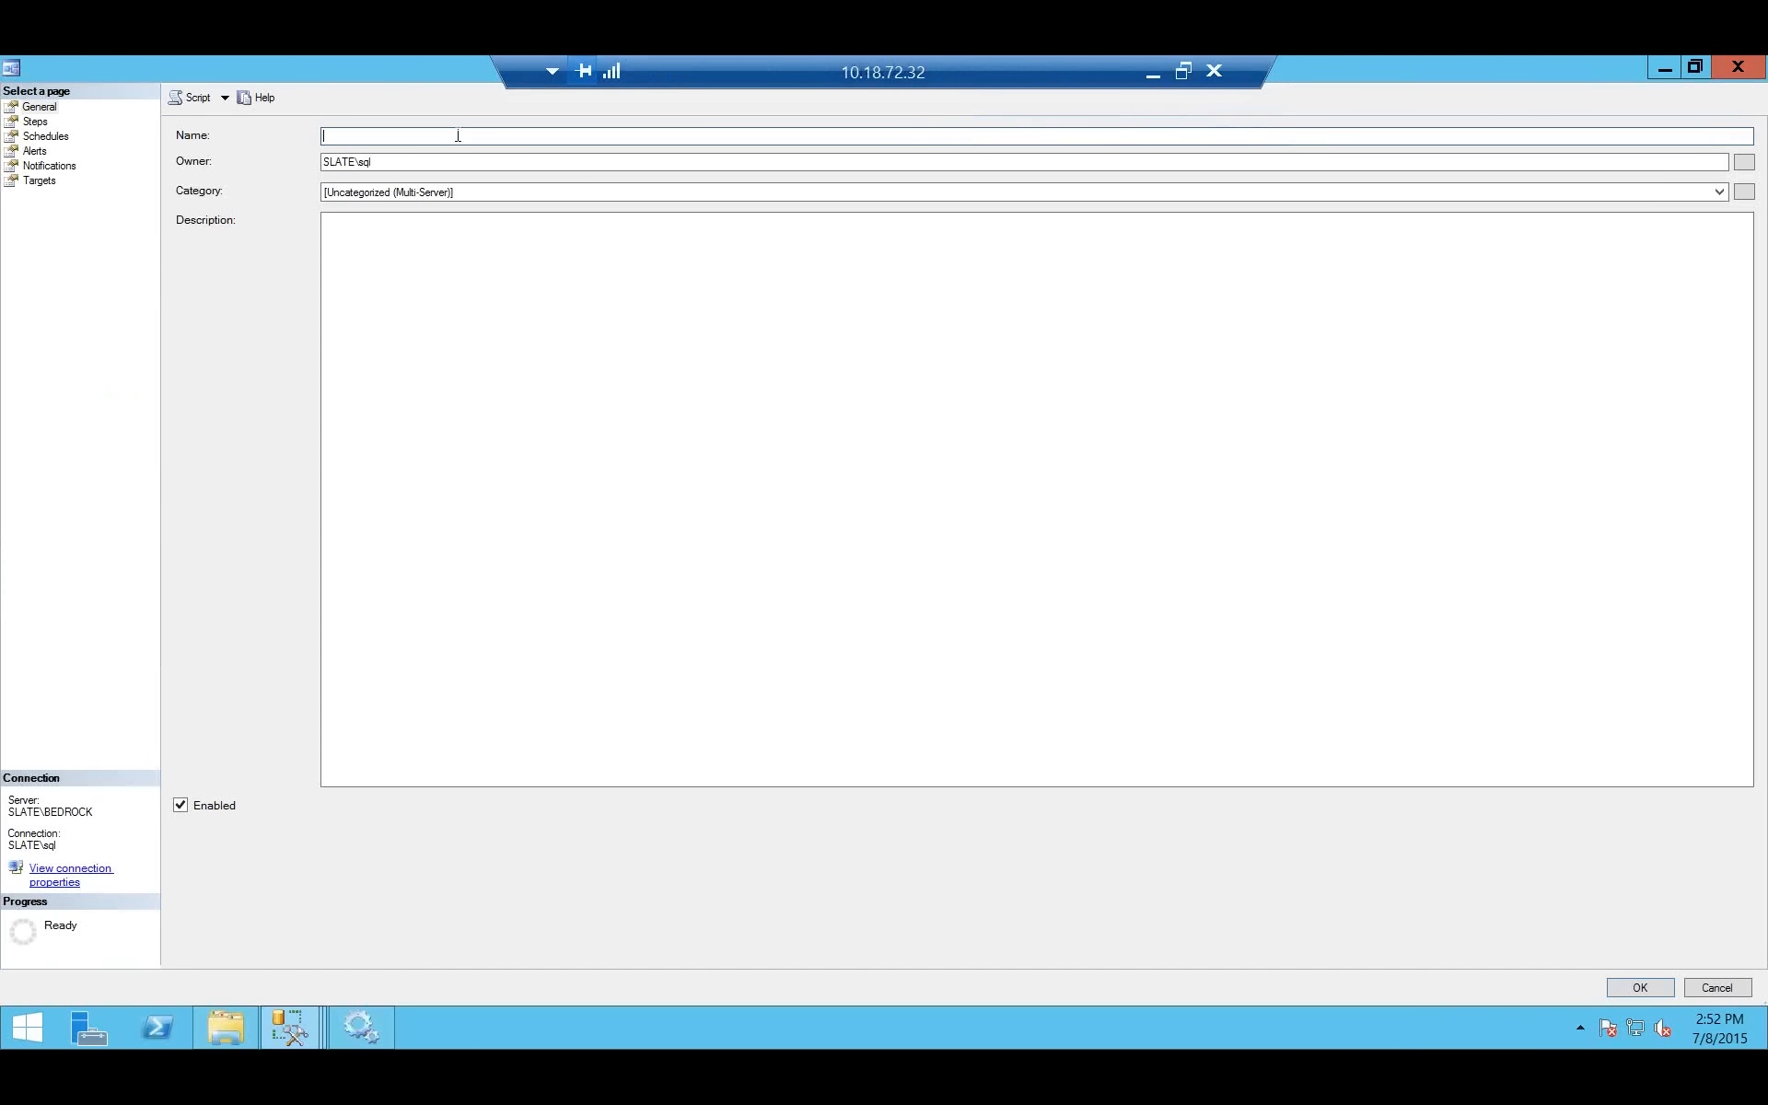
{"action": "type", "text": "backup"}
Add a Transact-SQL job step named "backup step" that runs the copied run_backups script against the master database.
{"action": "left_click", "coordinate": [36, 122]}
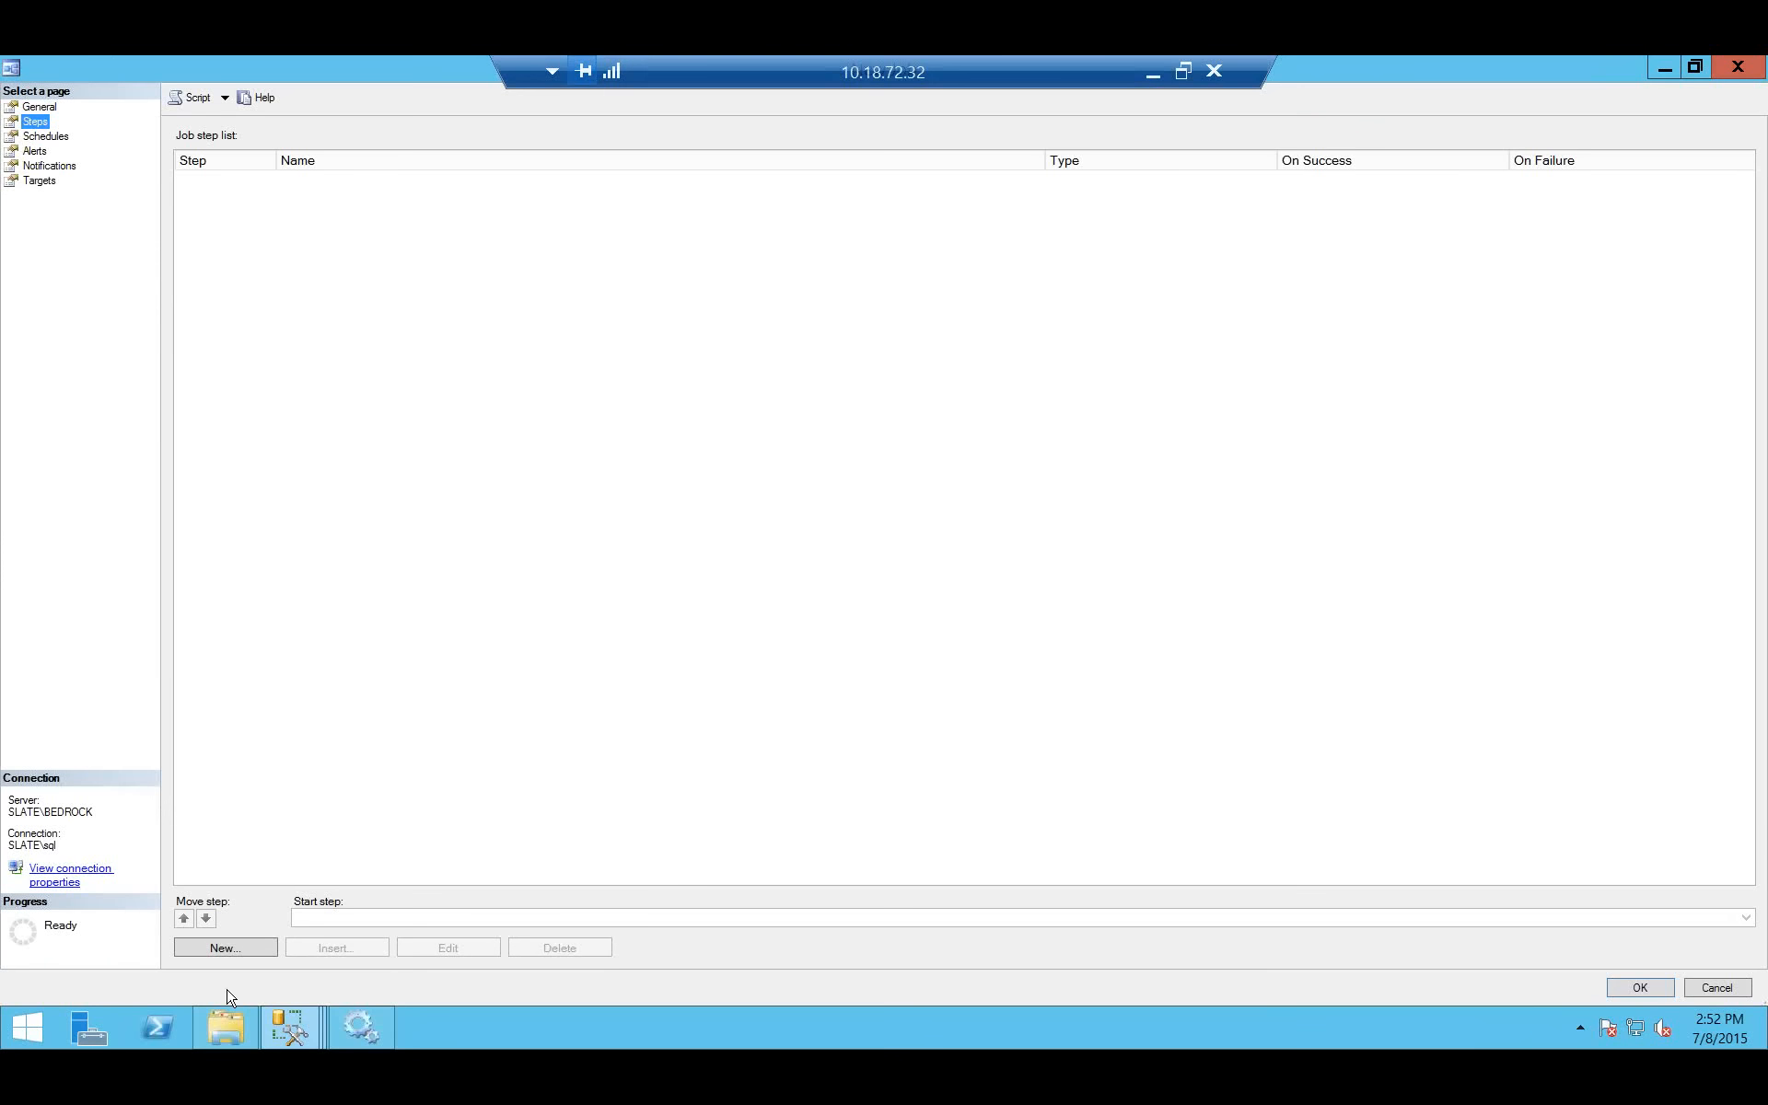
{"action": "left_click", "coordinate": [212, 947]}
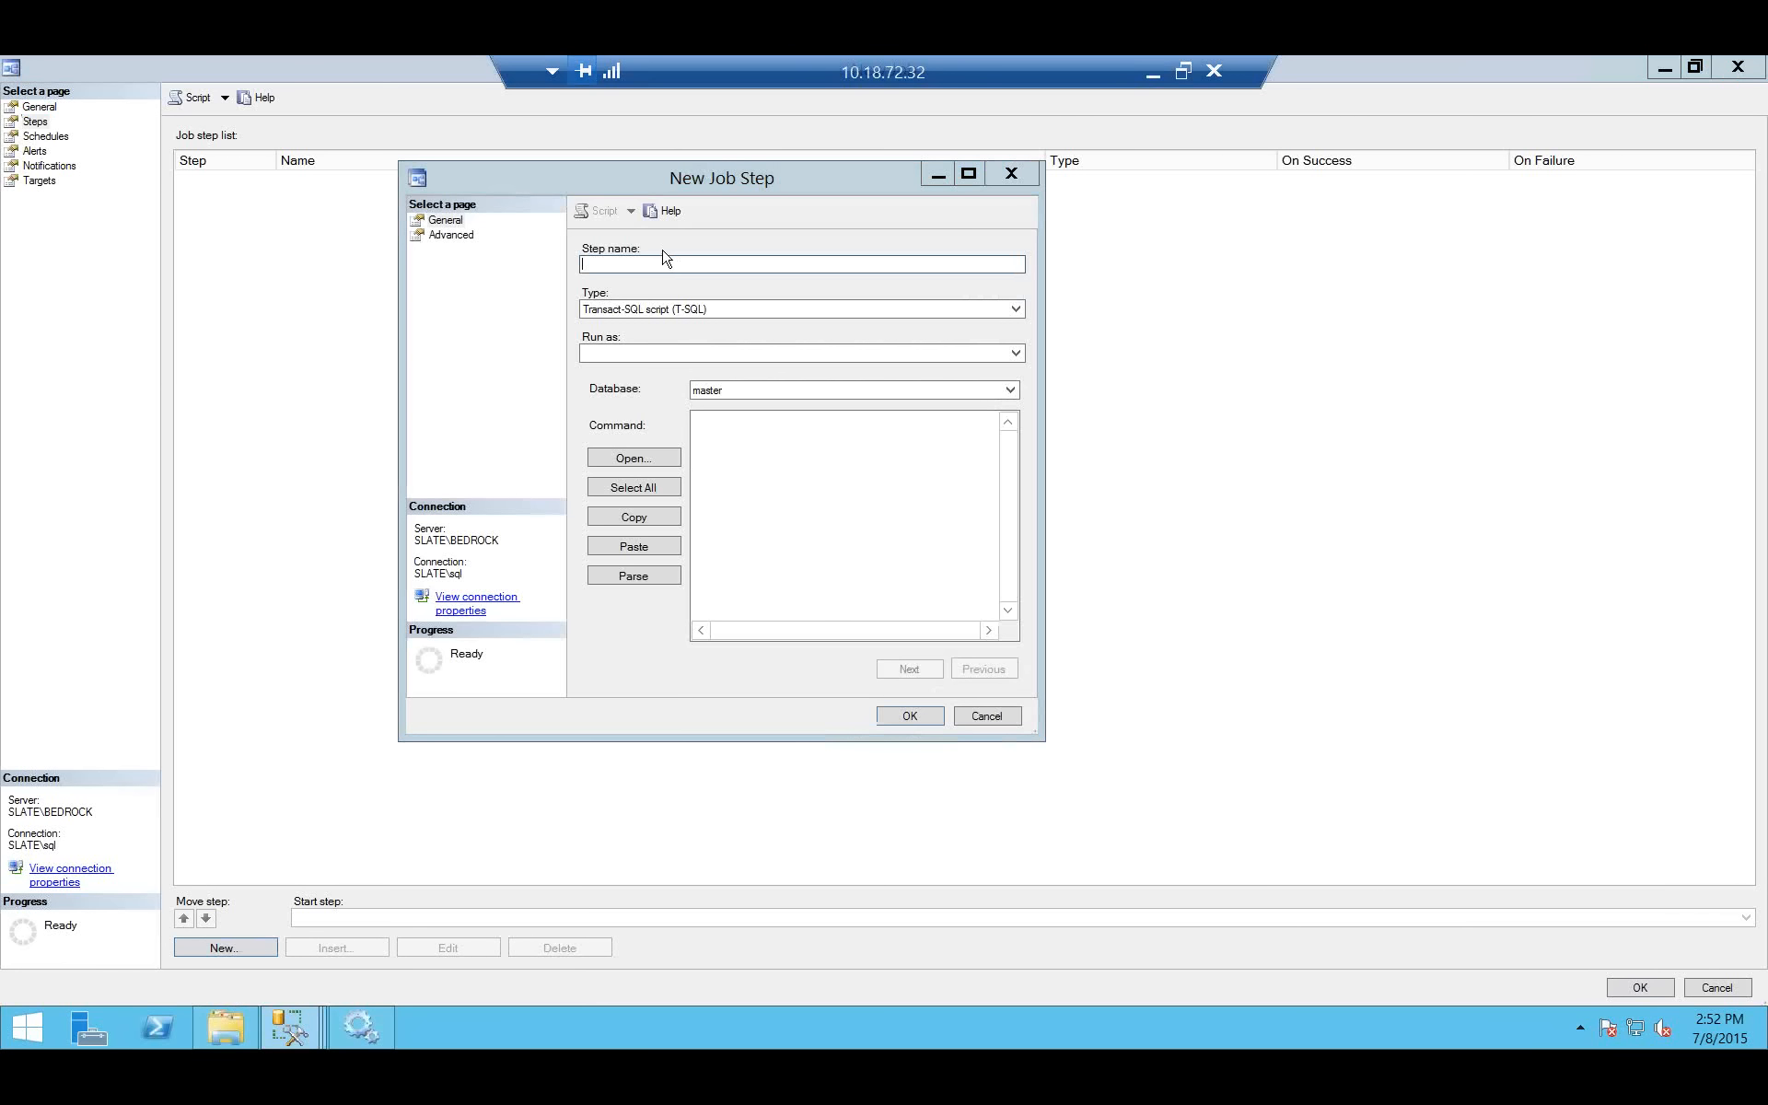
{"action": "left_click", "coordinate": [742, 418]}
{"action": "key", "text": "ctrl+v"}
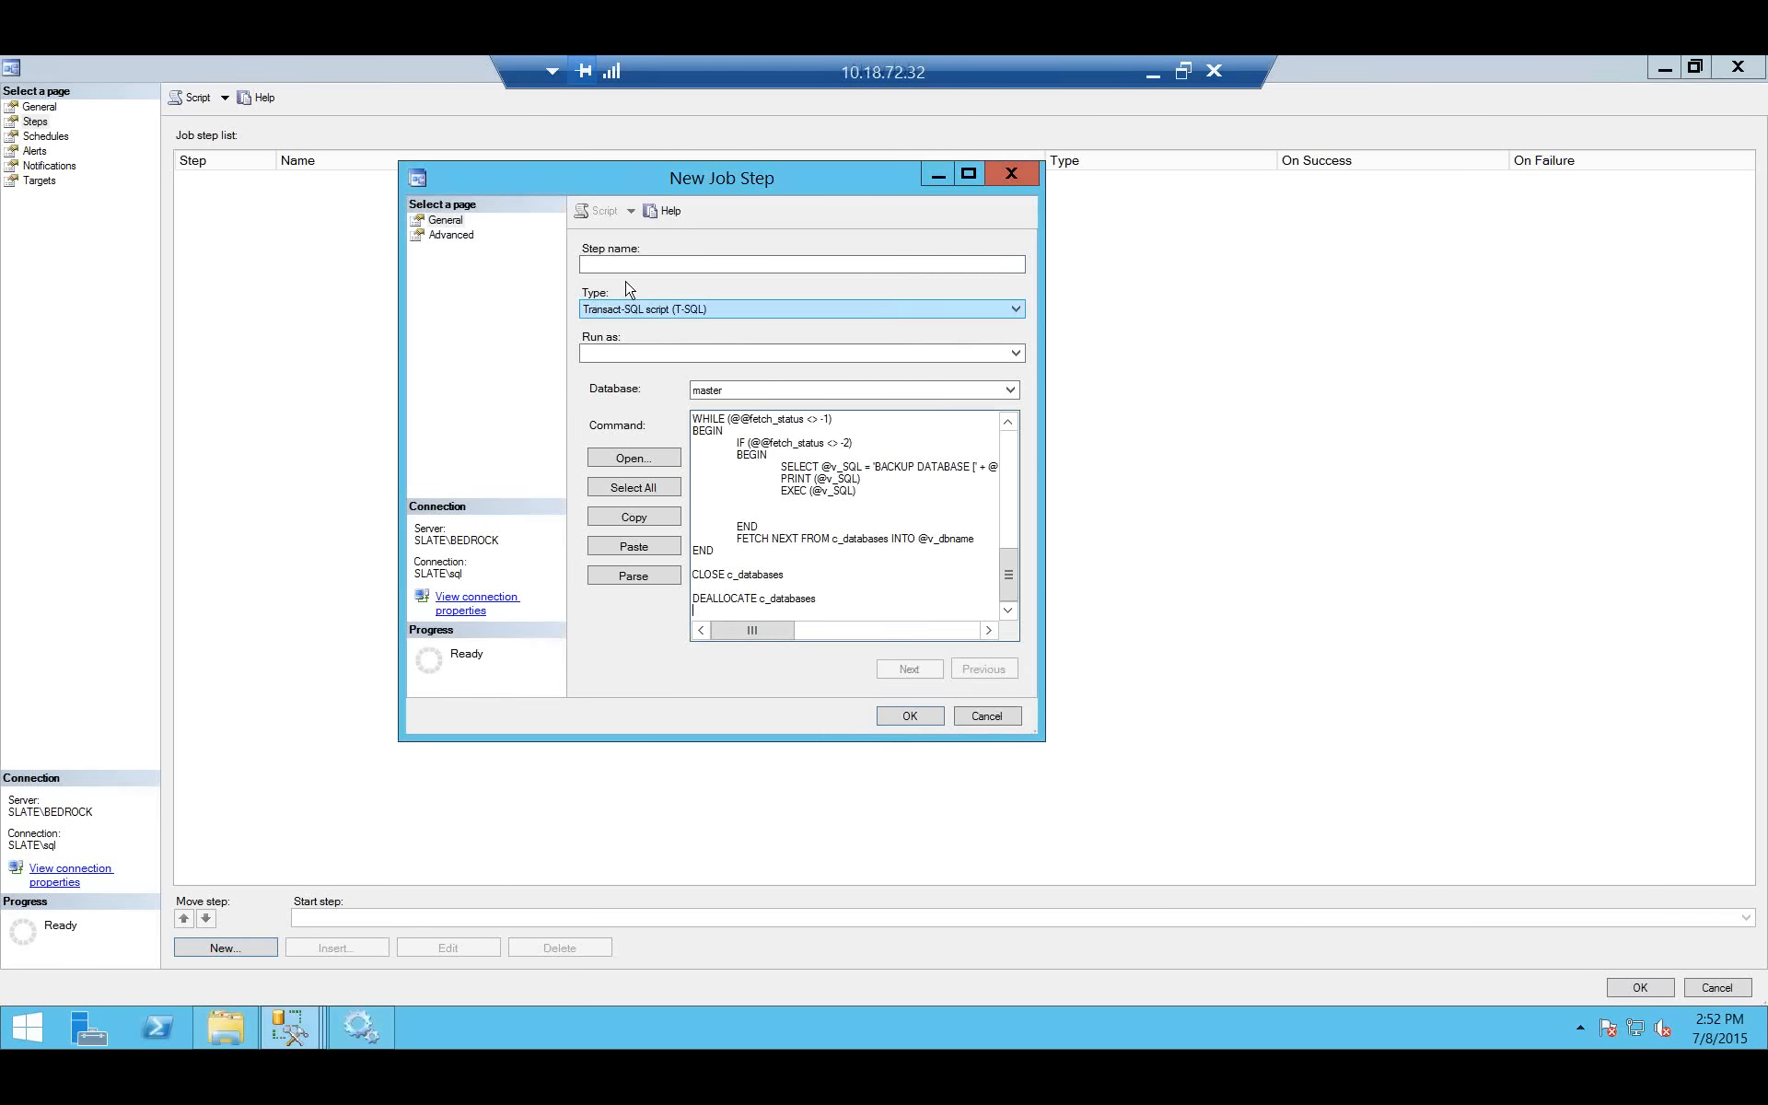
{"action": "left_click", "coordinate": [618, 265]}
{"action": "type", "text": "backup setp"}
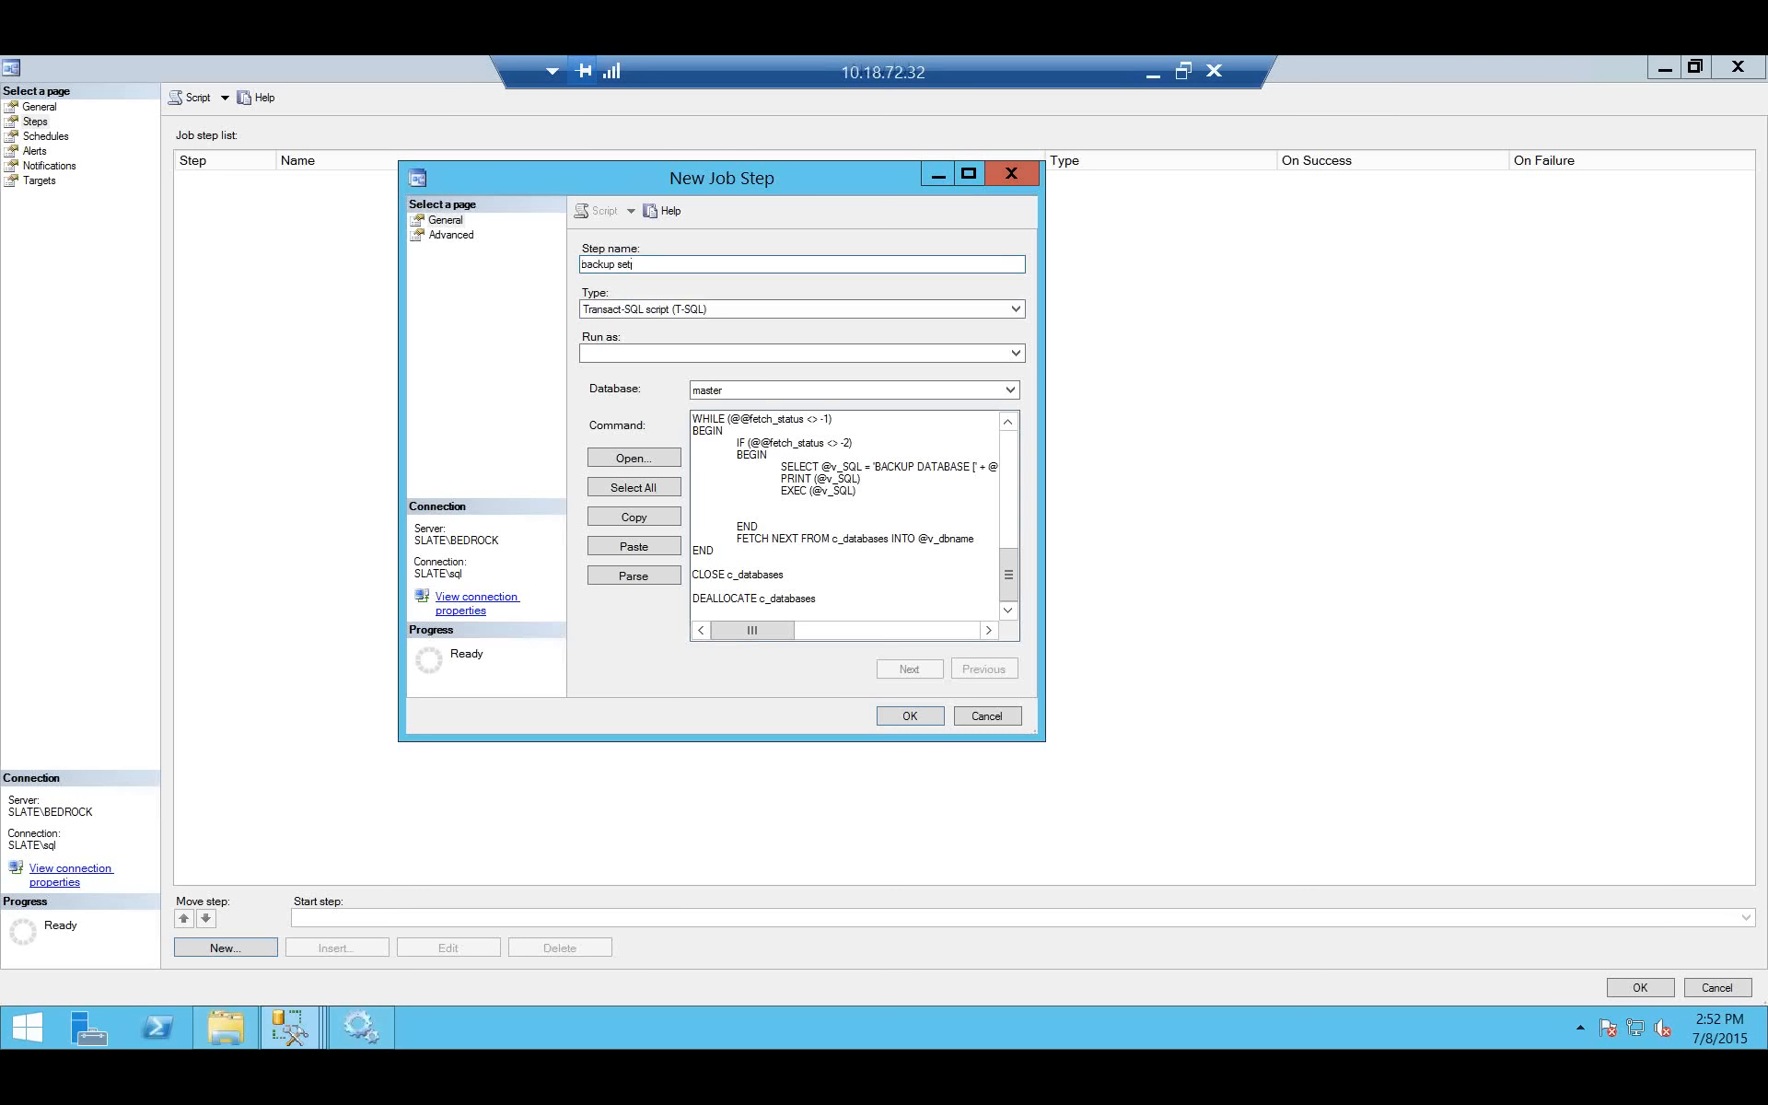
{"action": "key", "text": "Return"}
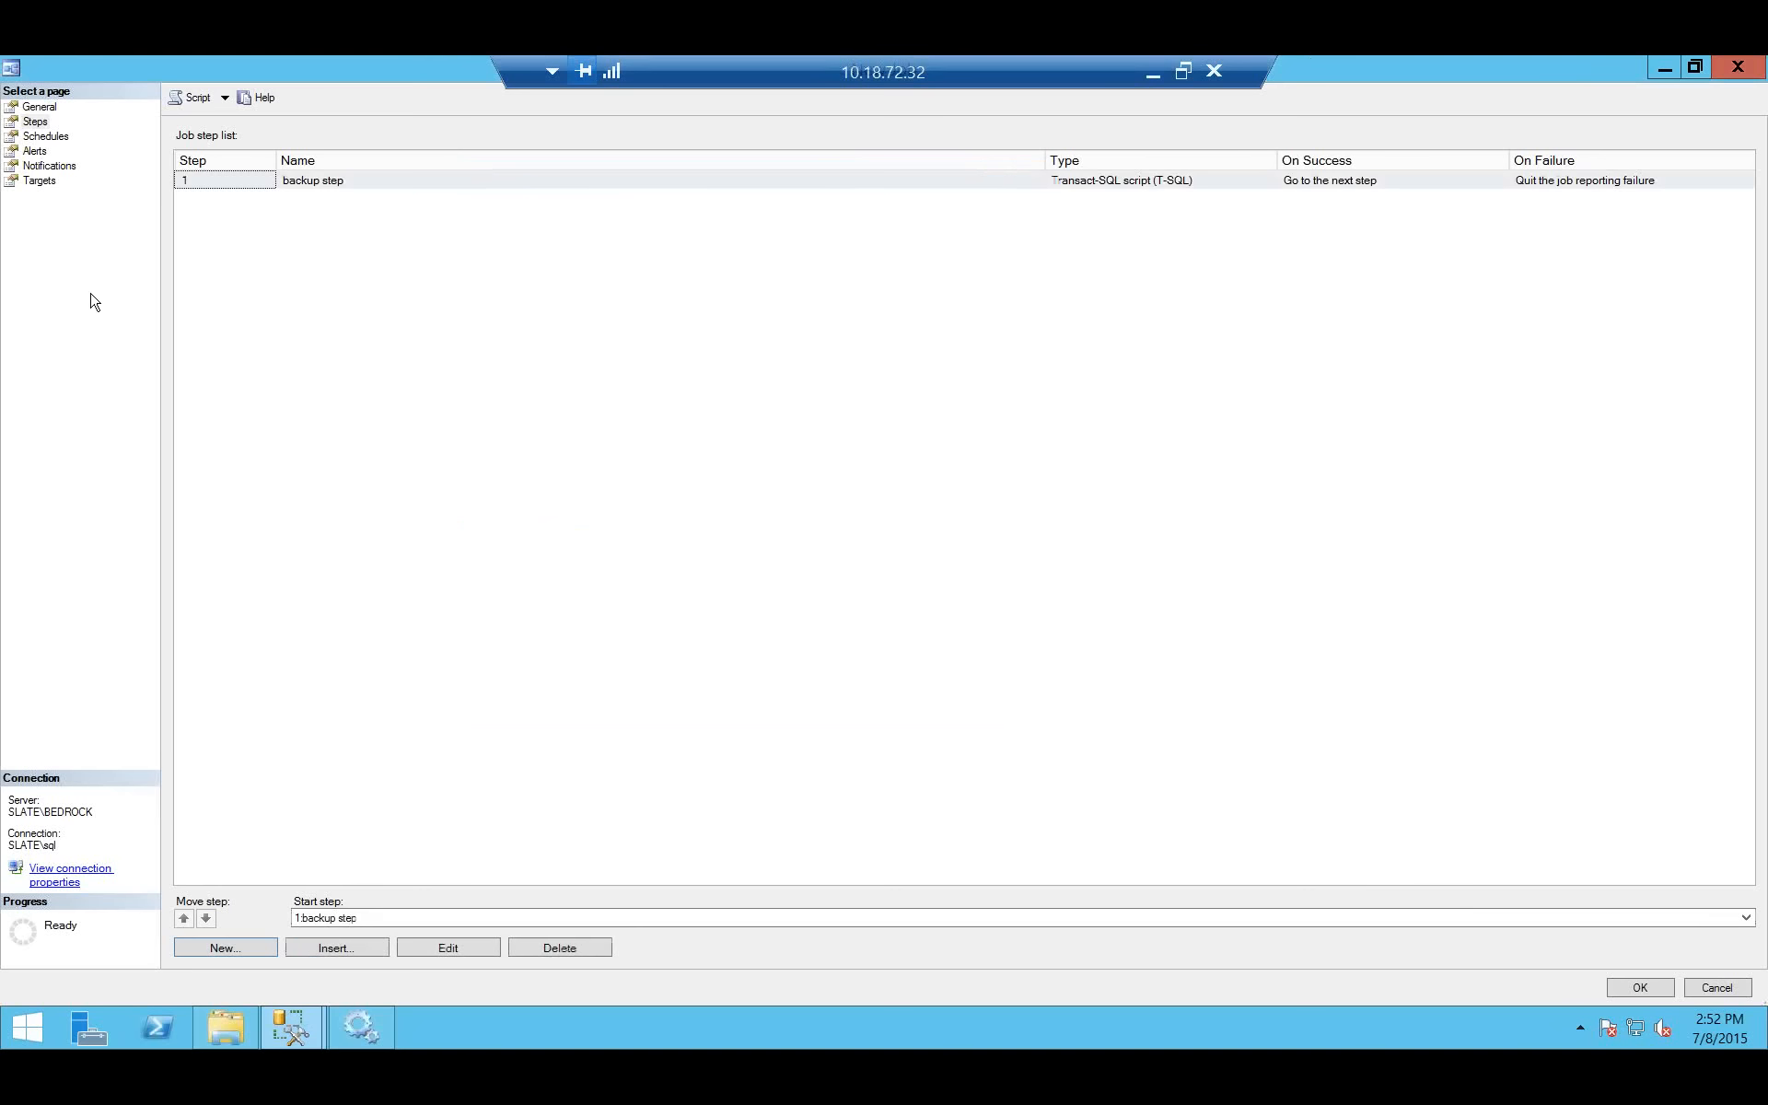
Target the job at multiple servers SLATE\BAMBAM, BARNEY, FRED, PEBBLES and WILMA, and save the job.
{"action": "left_click", "coordinate": [38, 182]}
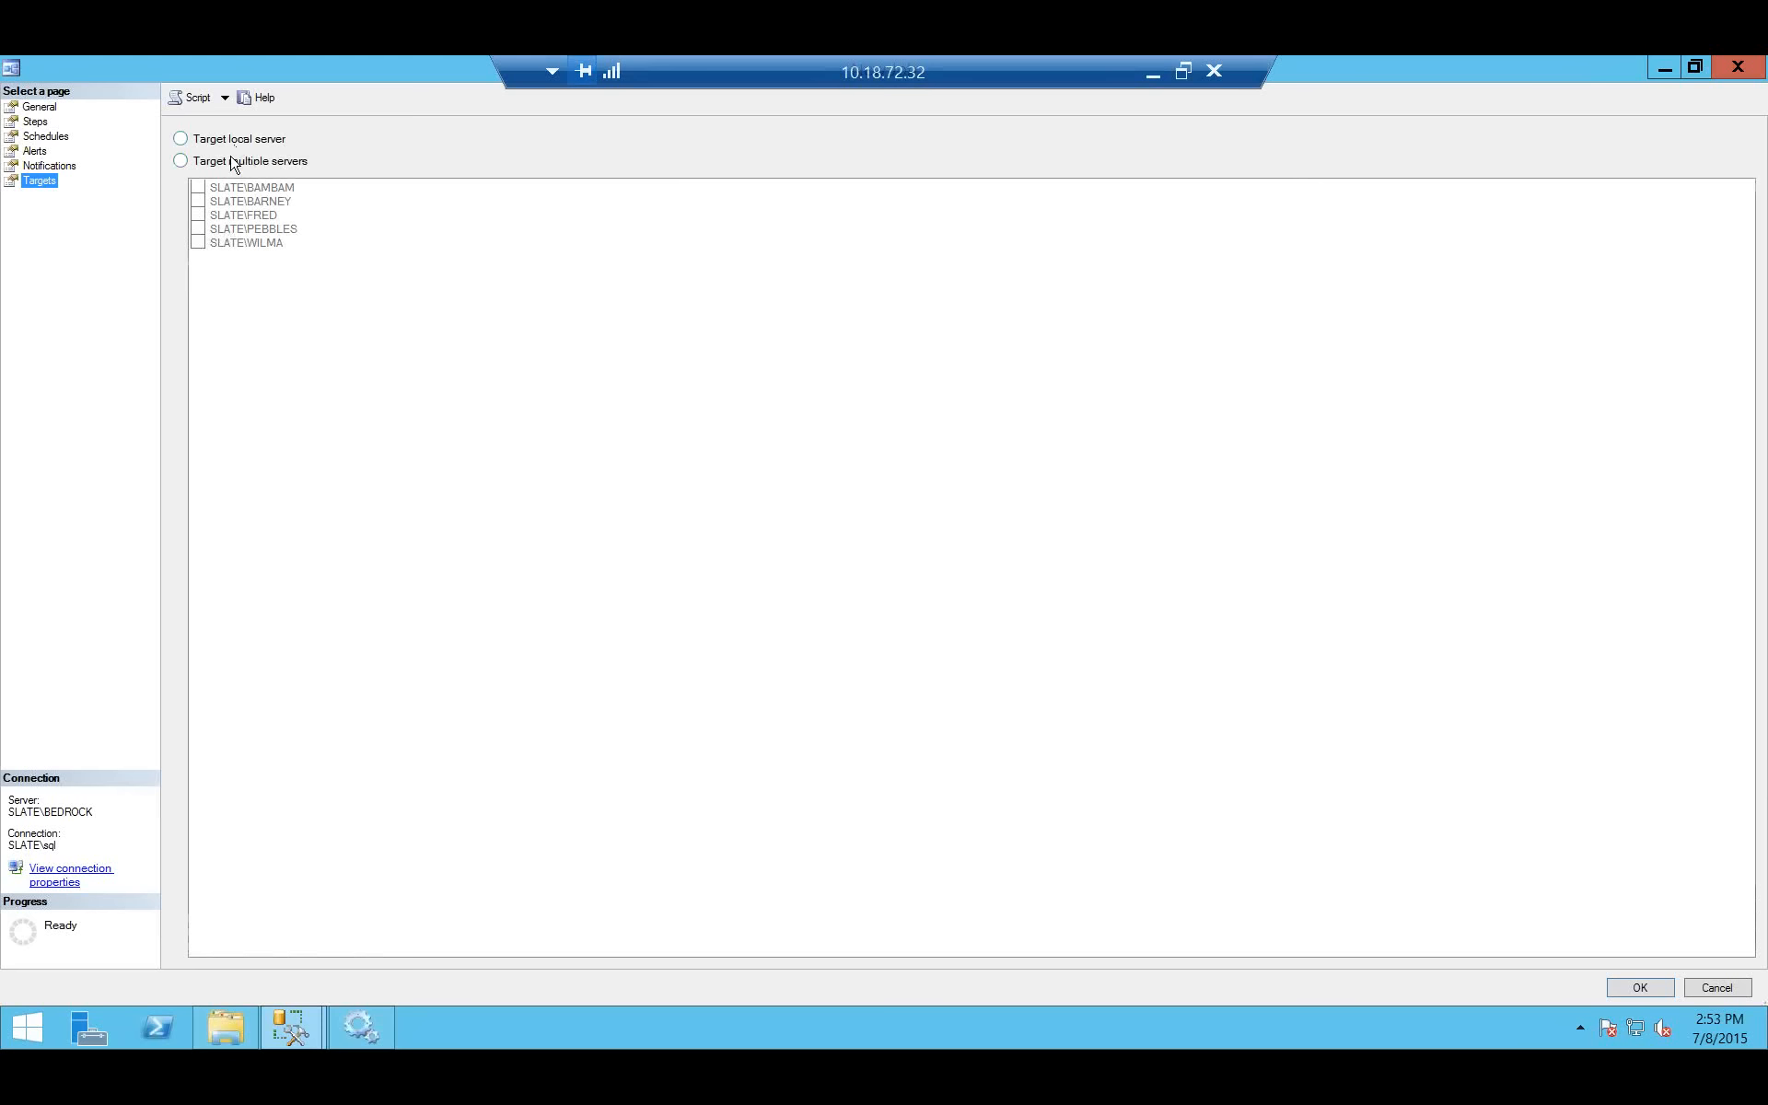
{"action": "left_click", "coordinate": [181, 161]}
{"action": "left_click", "coordinate": [198, 187]}
{"action": "left_click", "coordinate": [198, 200]}
{"action": "left_click", "coordinate": [198, 215]}
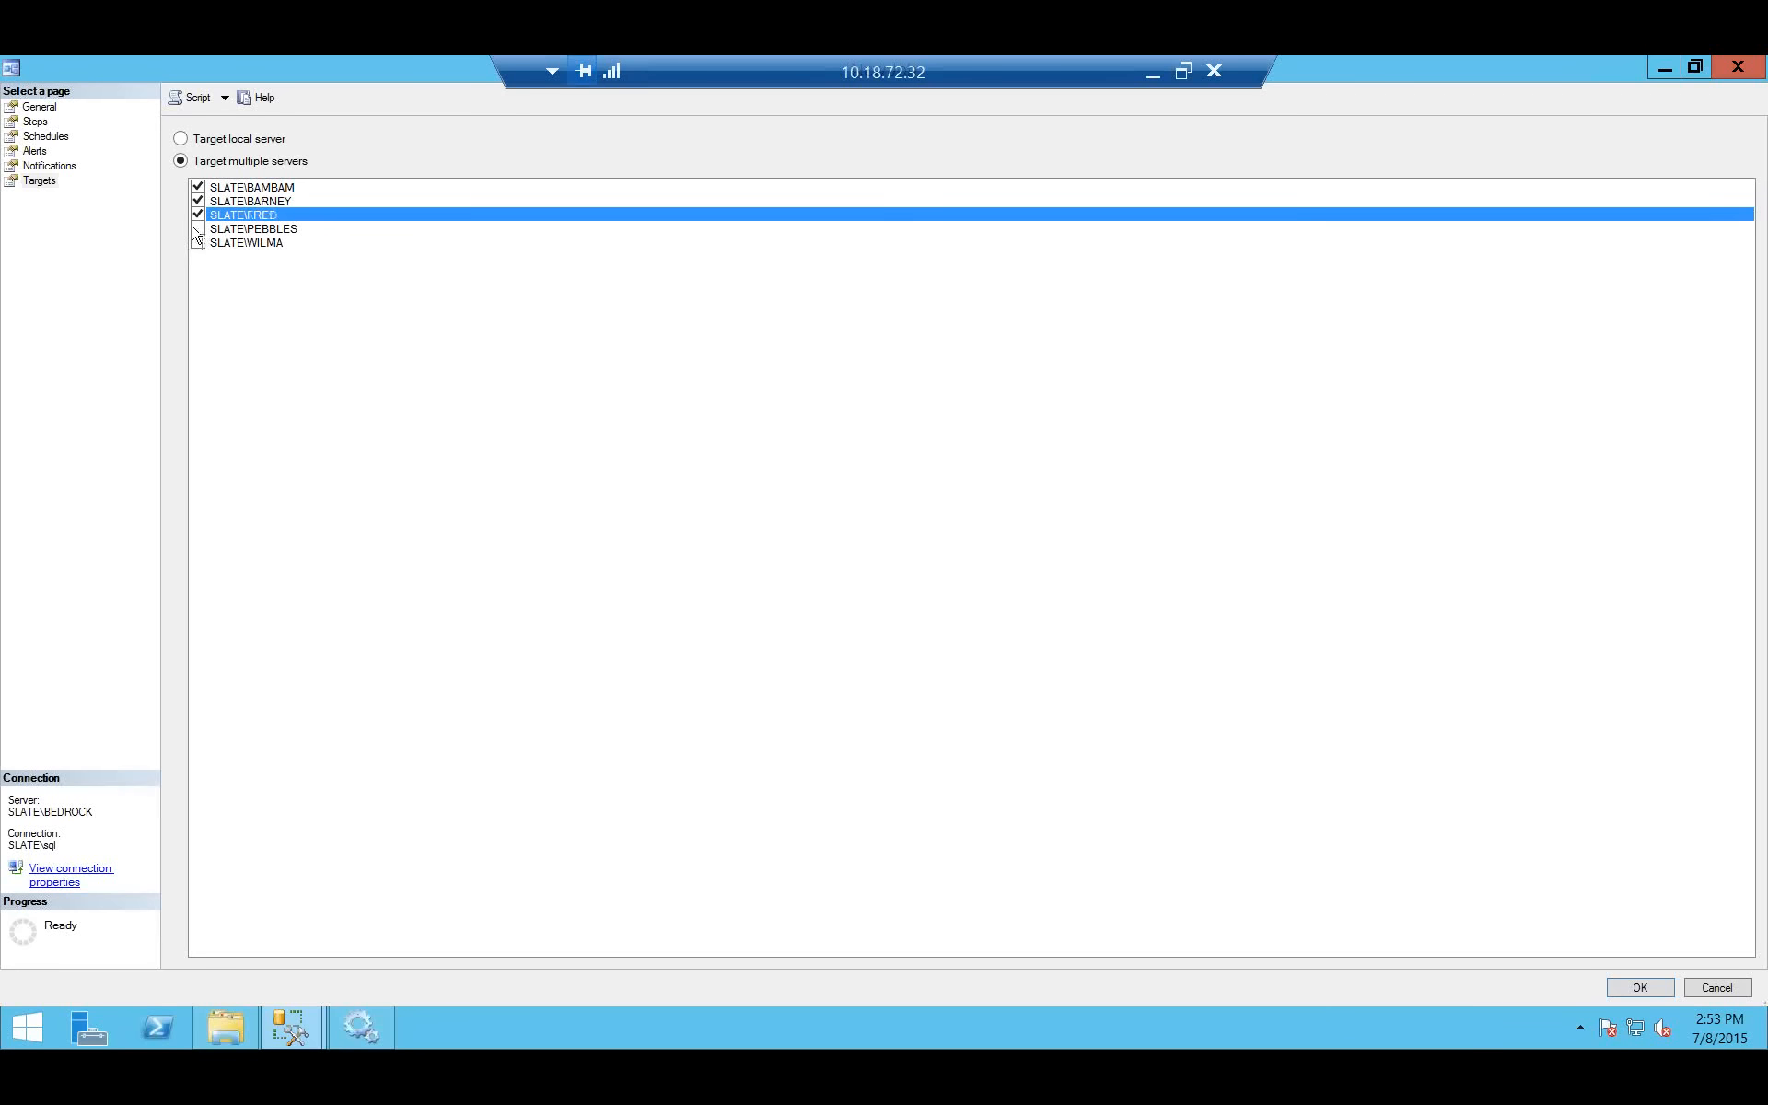
{"action": "left_click", "coordinate": [198, 228]}
{"action": "left_click", "coordinate": [198, 243]}
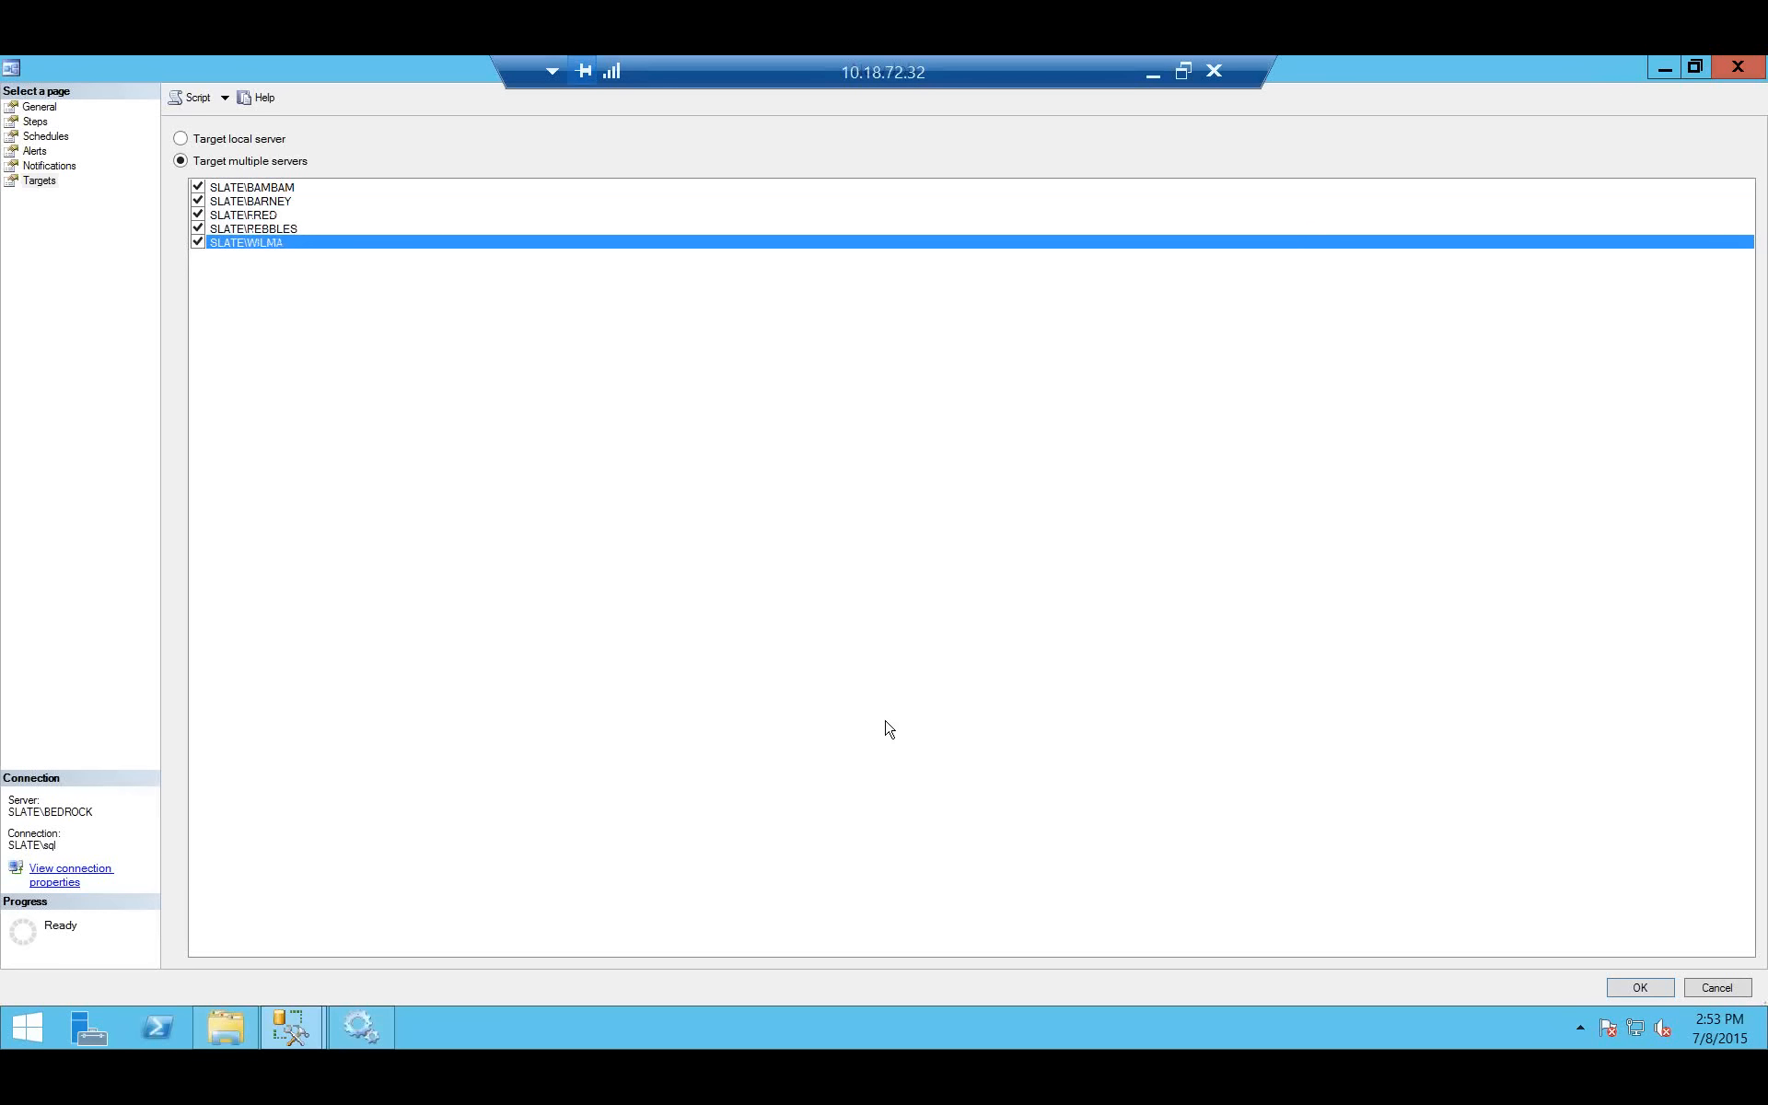
{"action": "left_click", "coordinate": [1640, 988]}
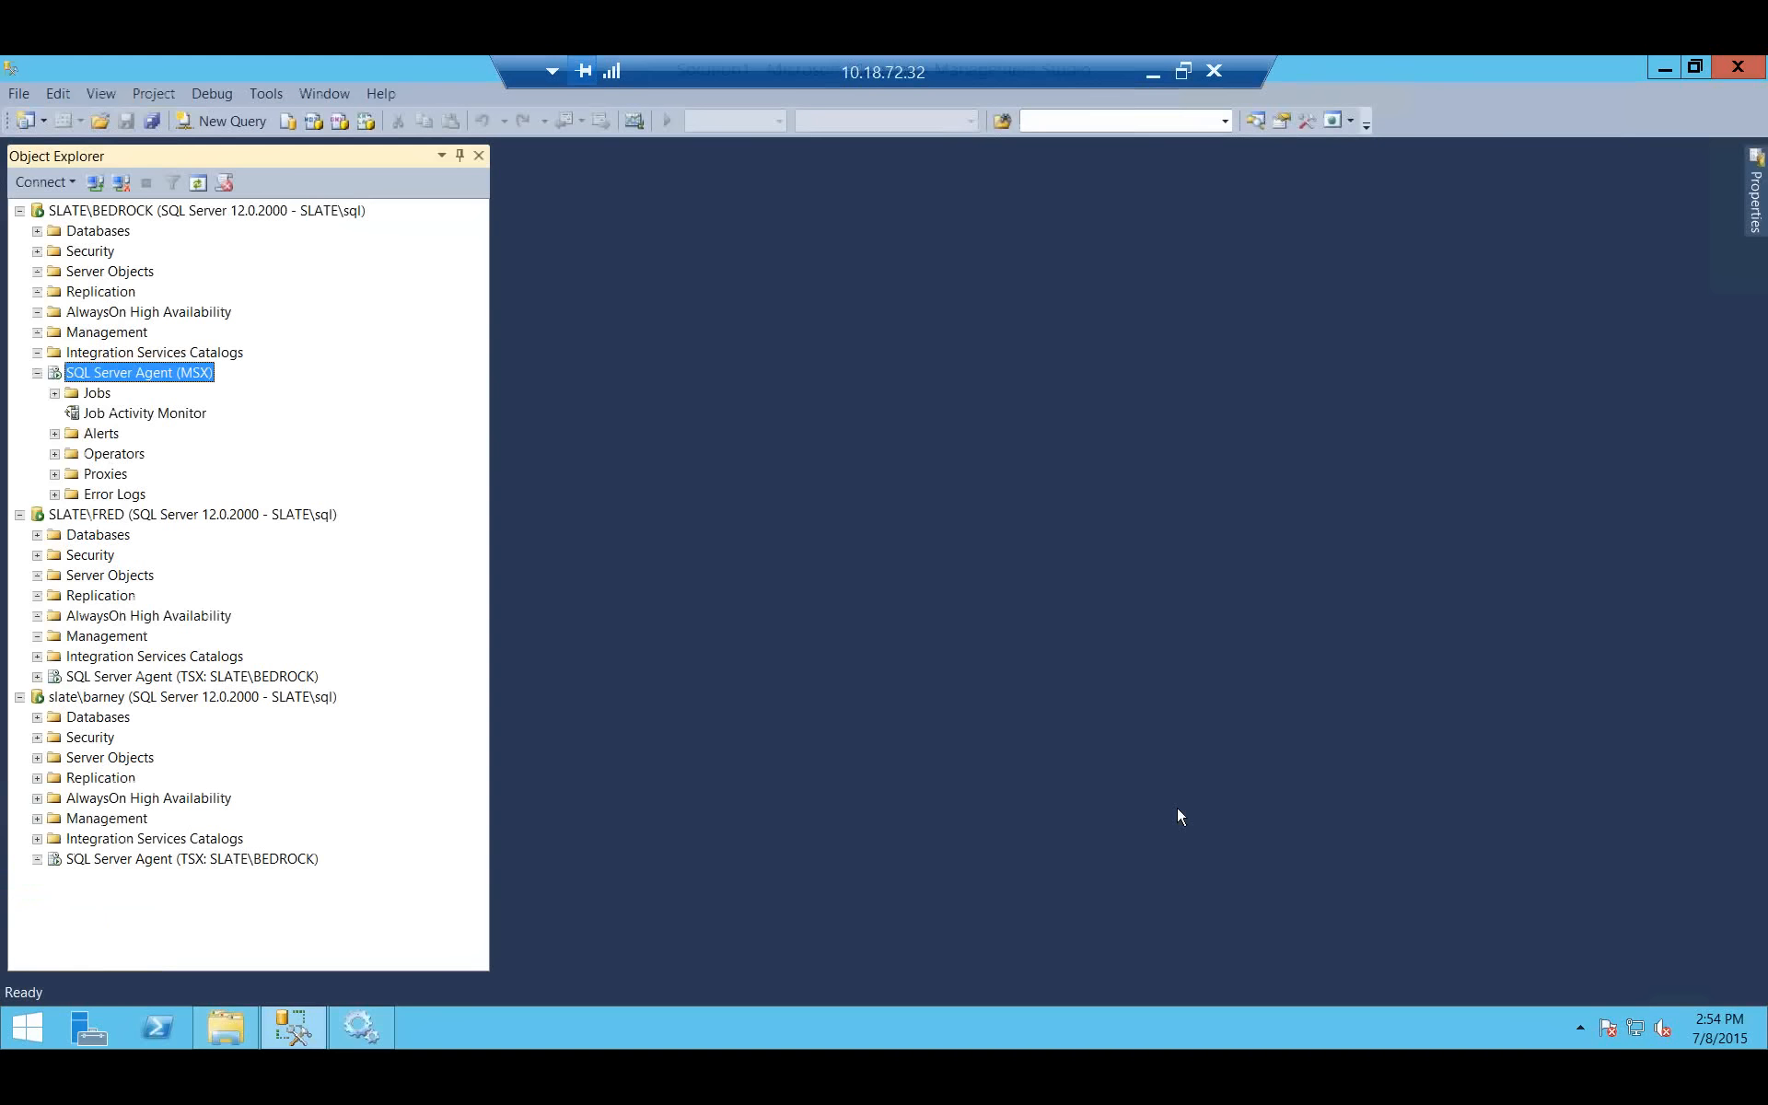
Open target server management for SLATE\BEDROCK, refresh the status to check each server's unread instructions, and close it.
{"action": "right_click", "coordinate": [152, 384]}
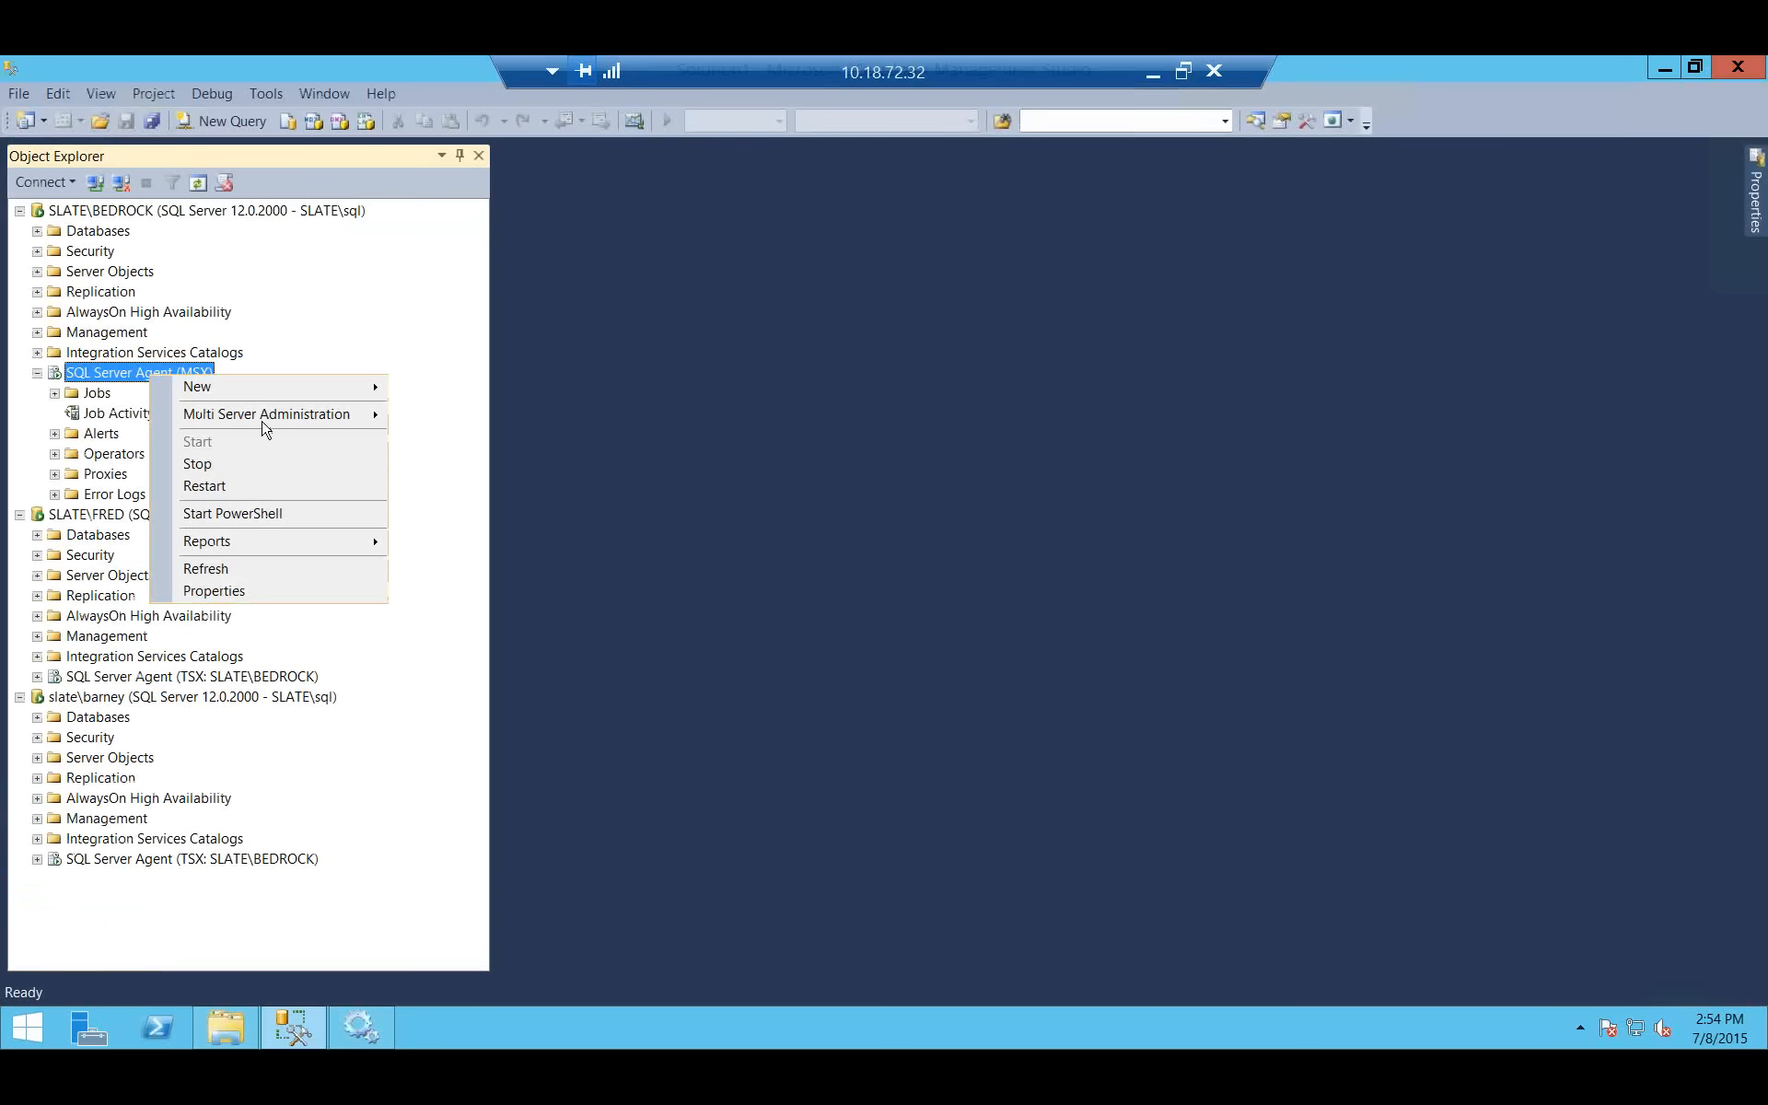
{"action": "mouse_move", "coordinate": [294, 416]}
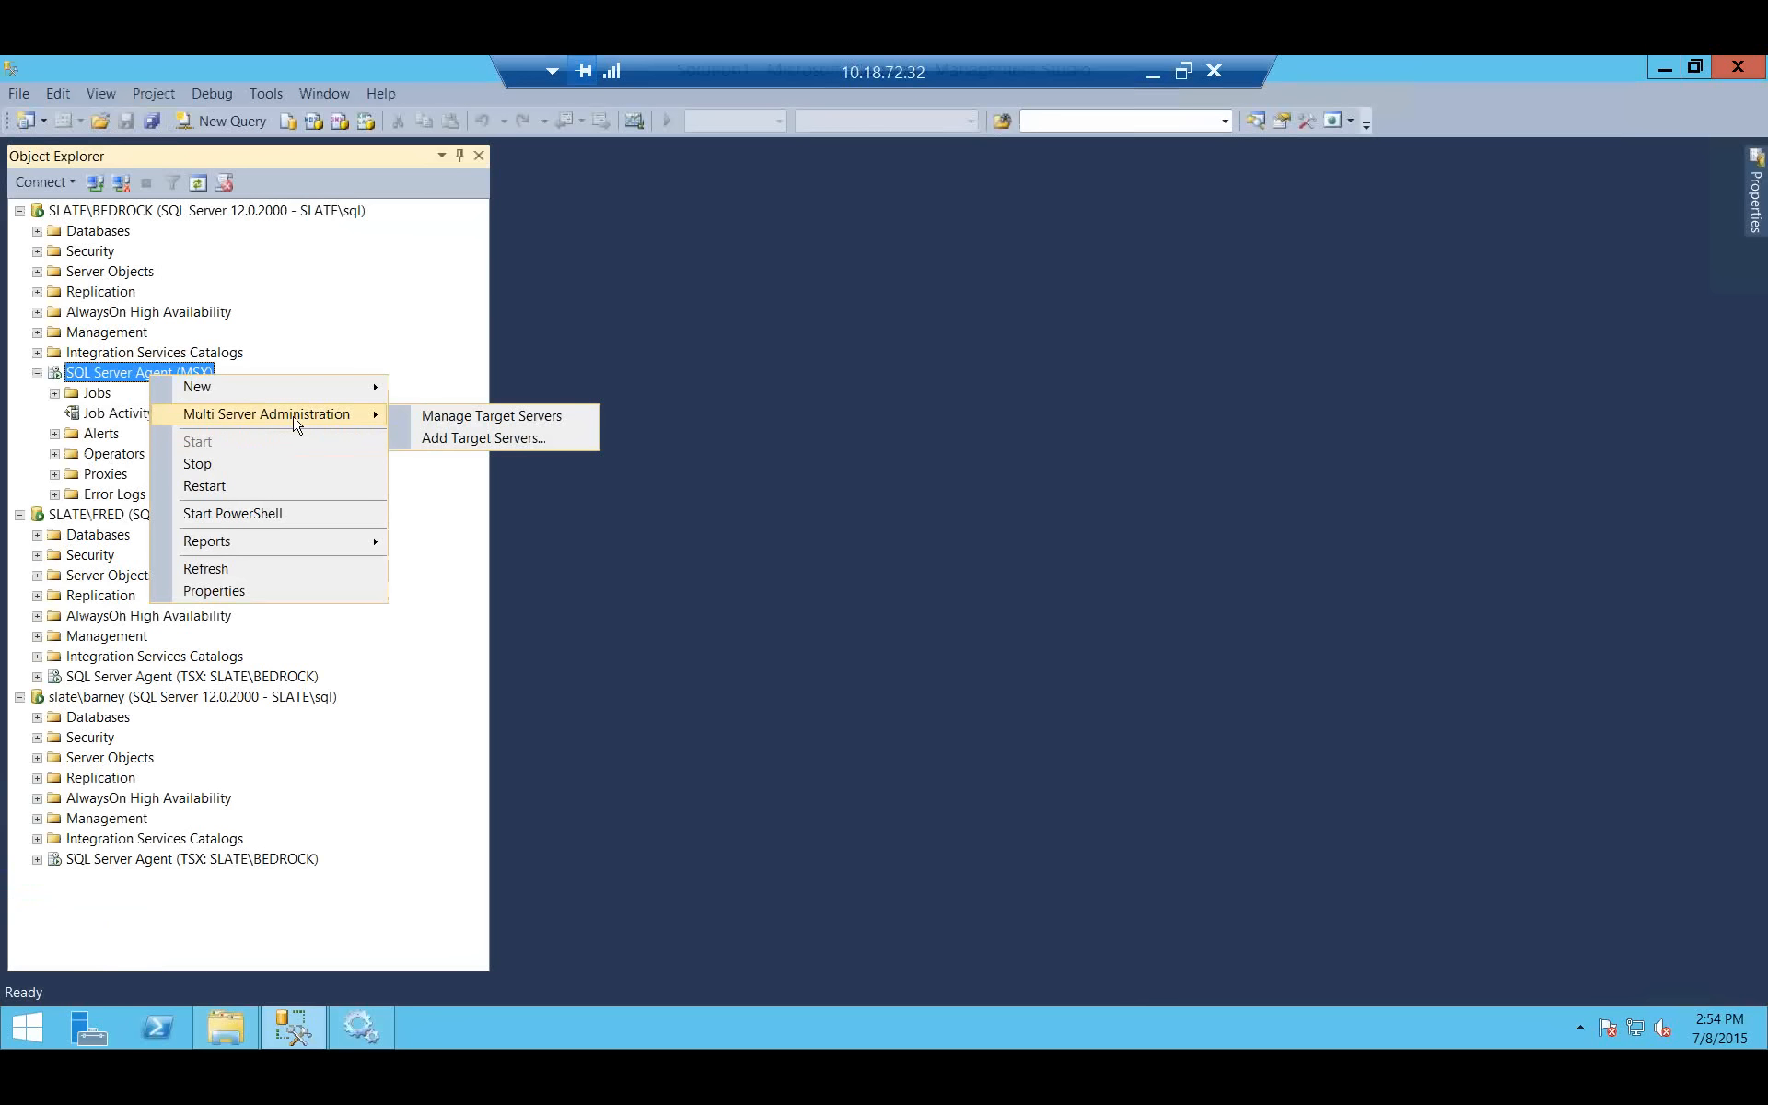
{"action": "left_click", "coordinate": [435, 424]}
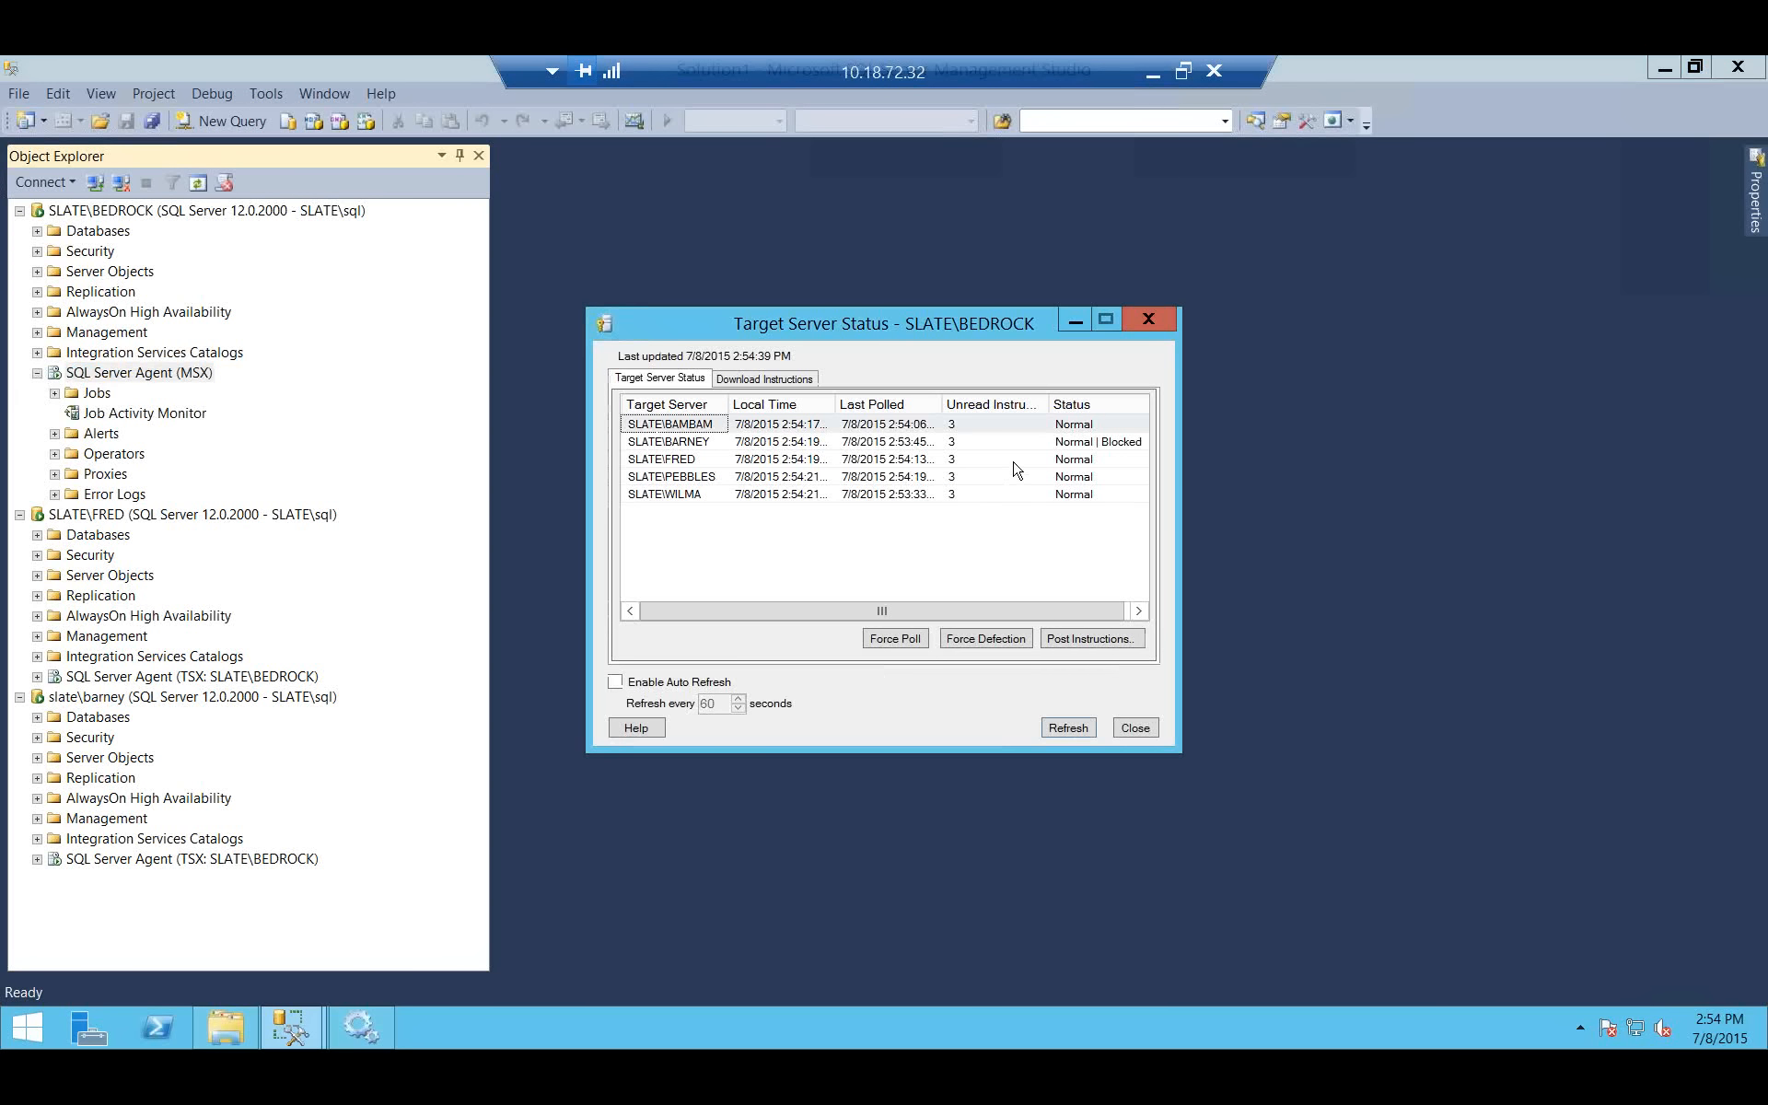
{"action": "left_click", "coordinate": [1078, 729]}
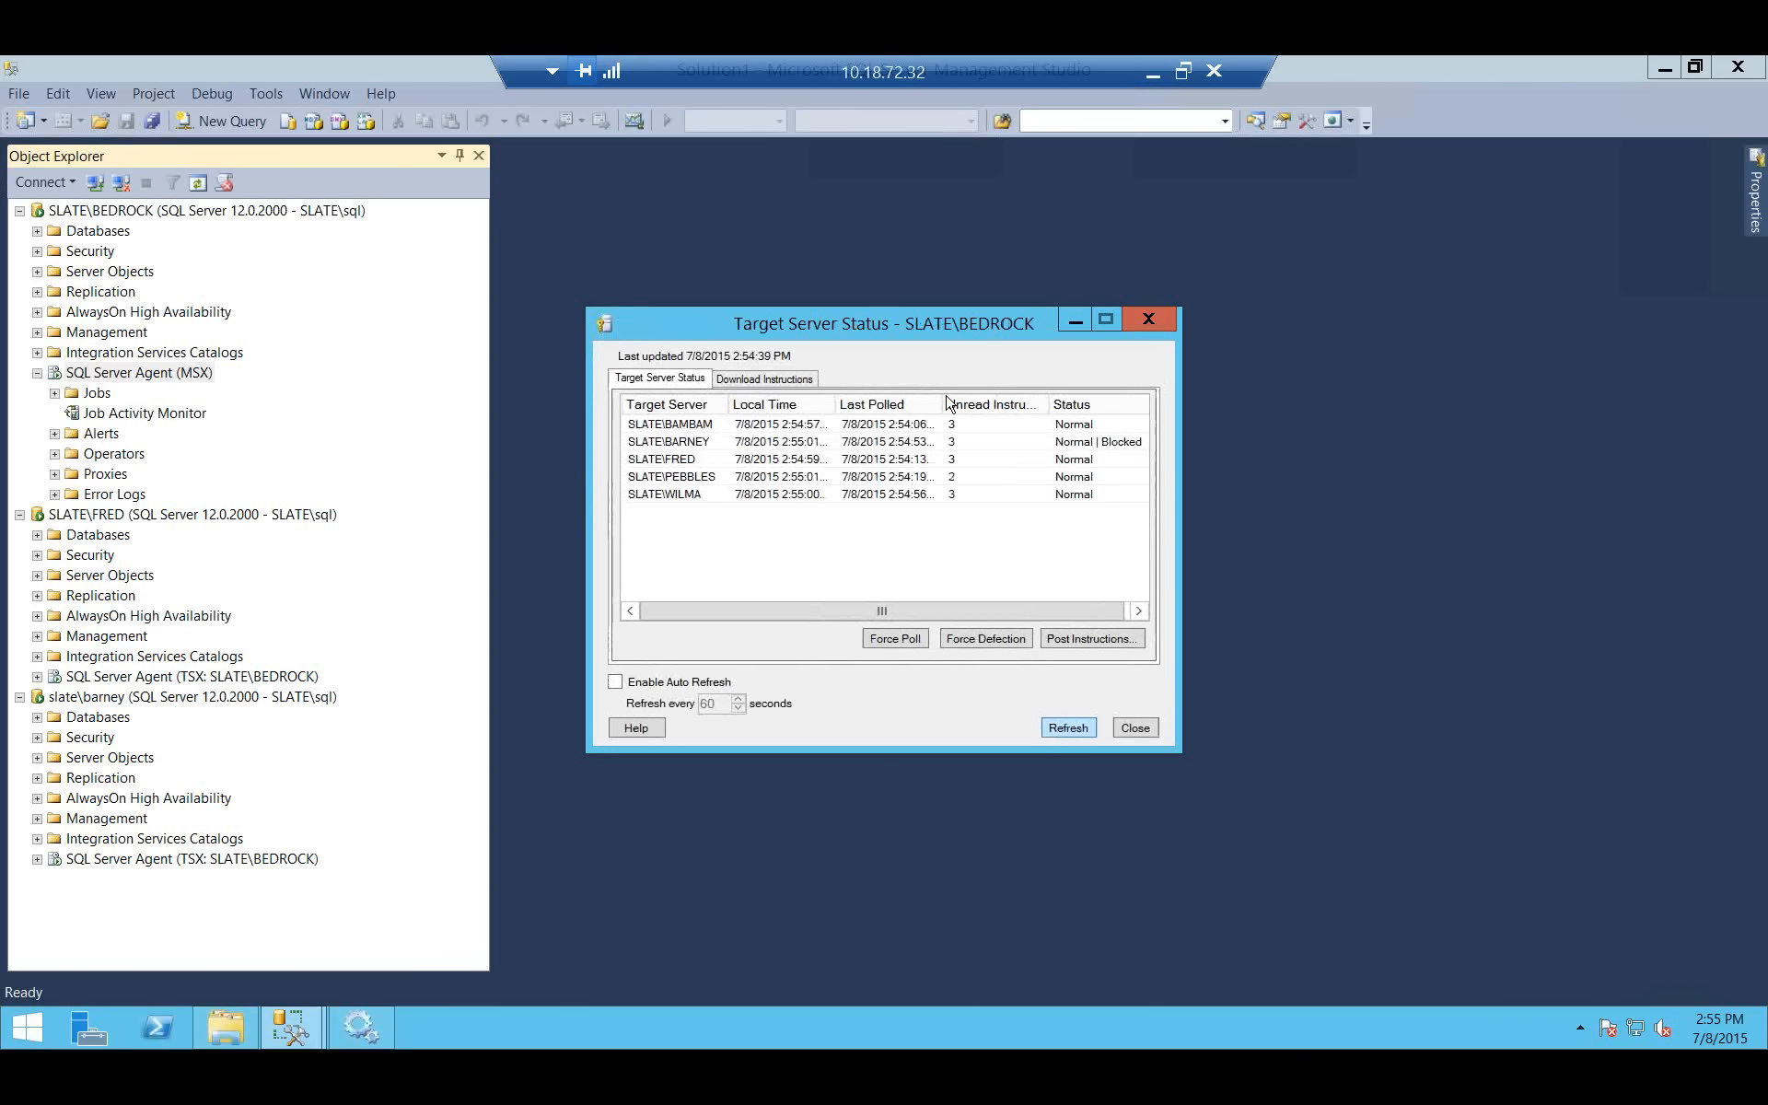
{"action": "left_click", "coordinate": [1075, 726]}
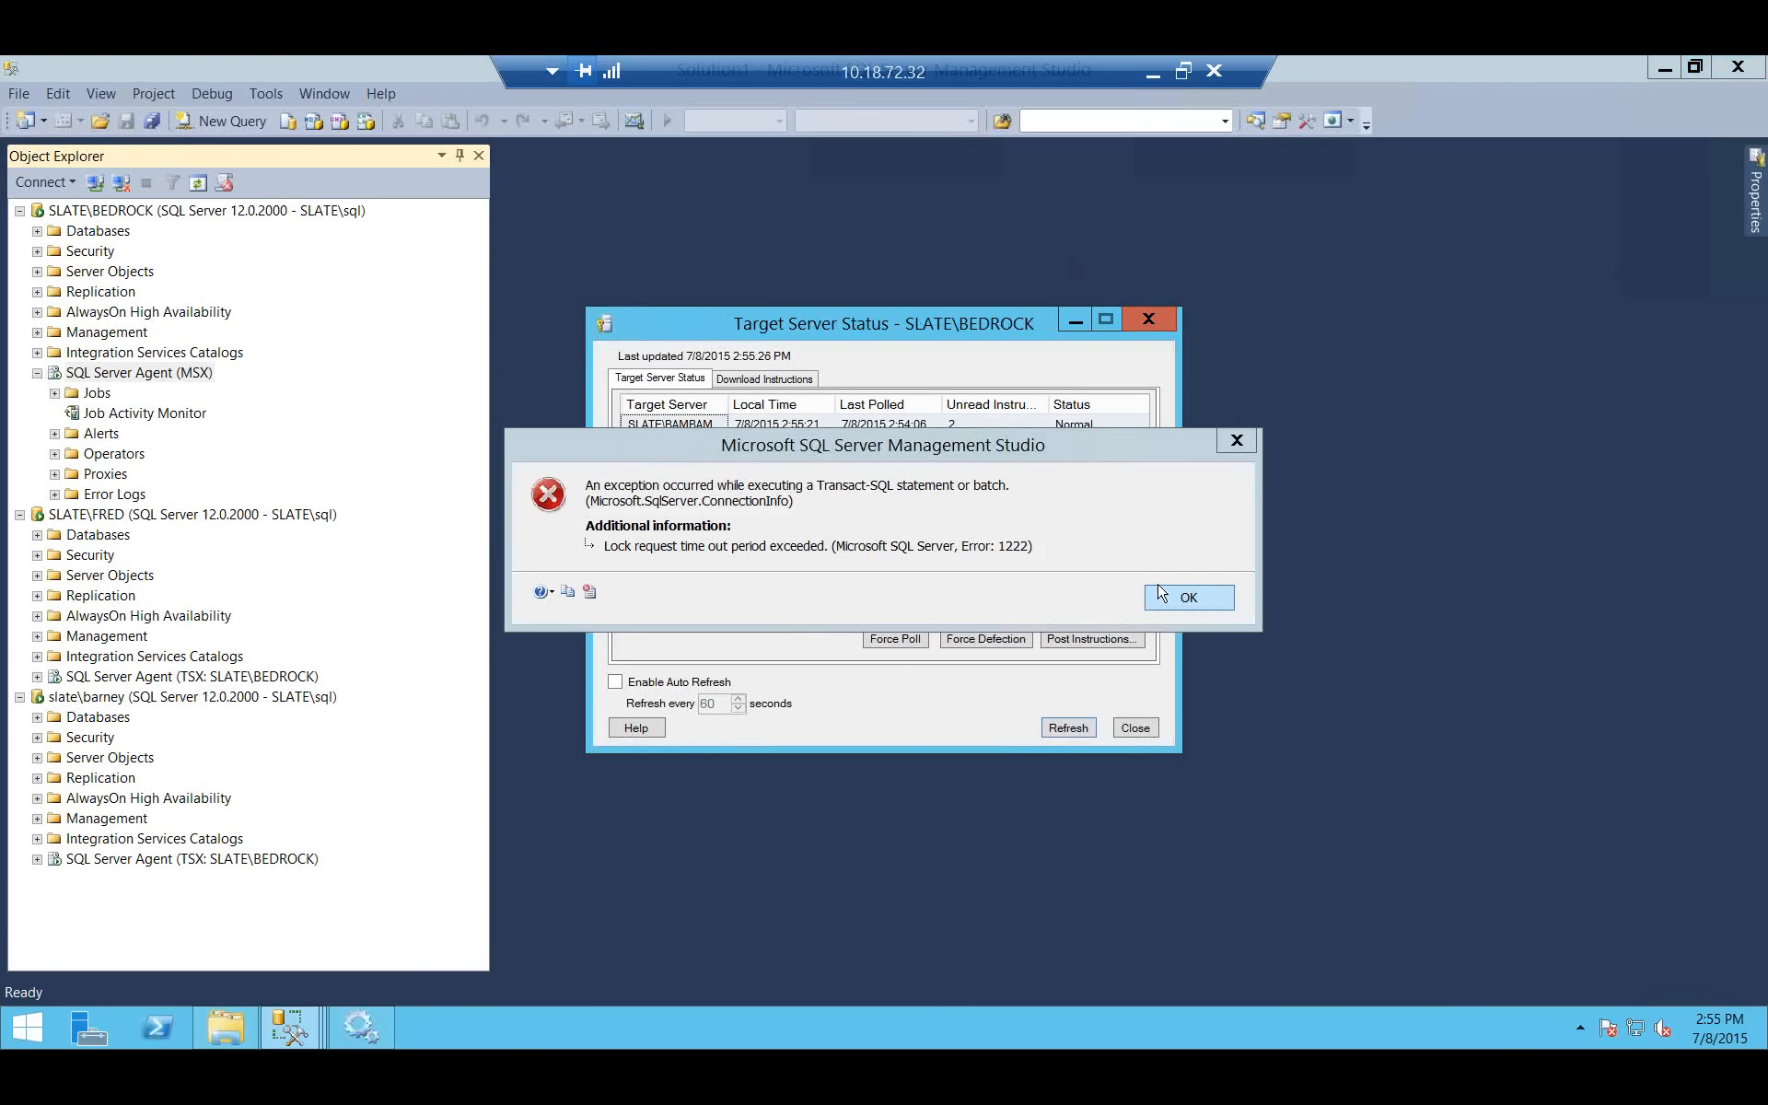
{"action": "left_click", "coordinate": [1162, 594]}
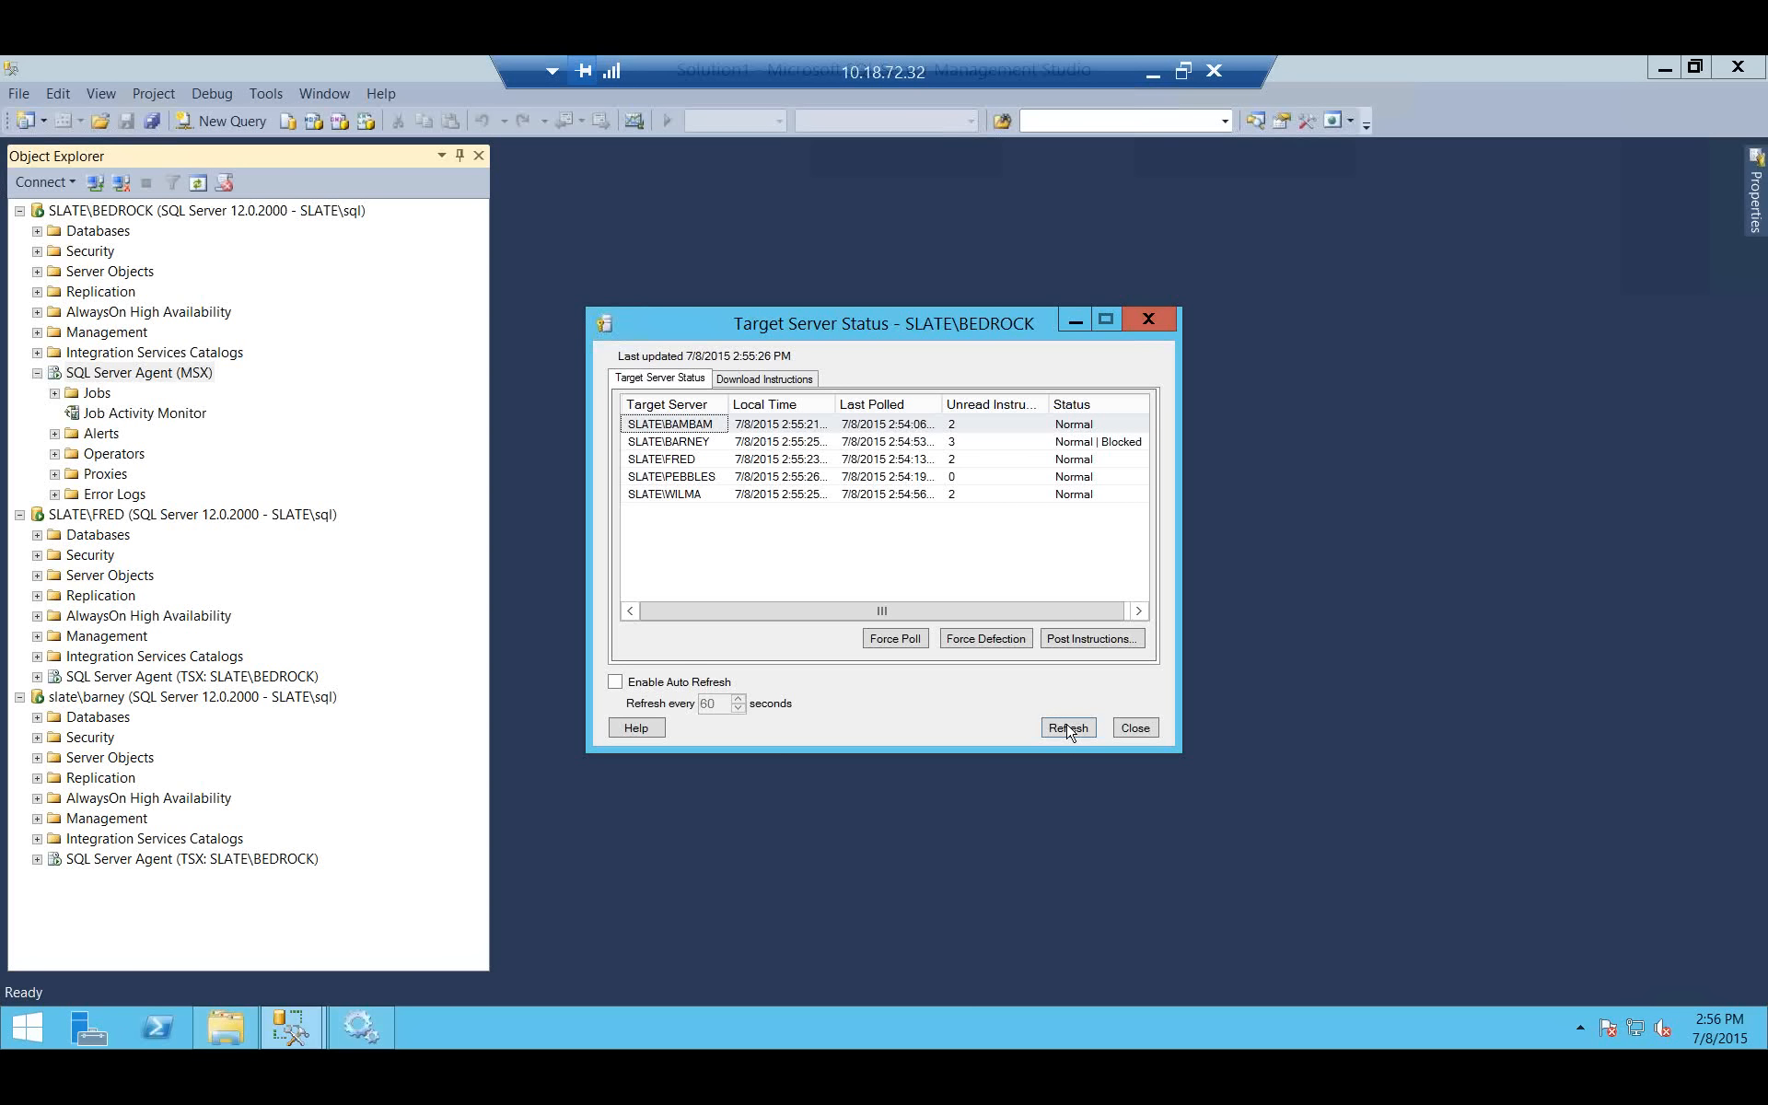
{"action": "key", "text": "Escape"}
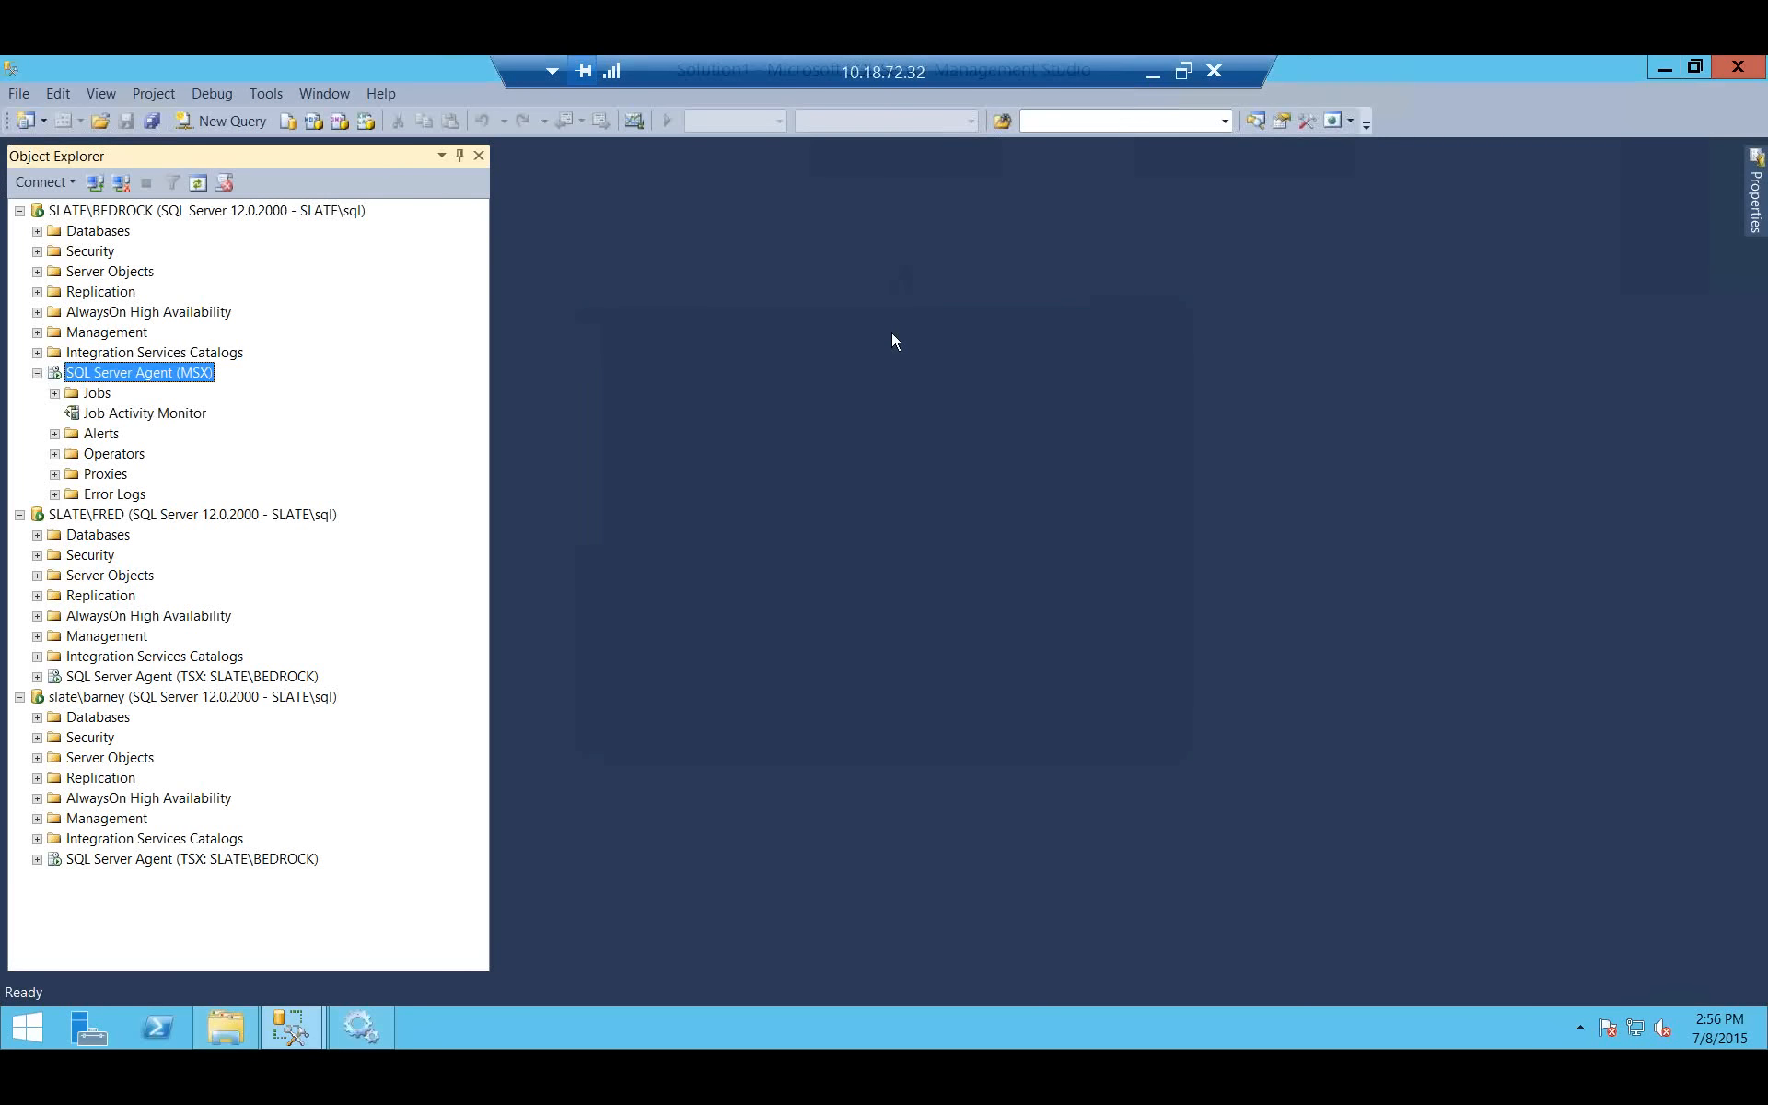
{"action": "left_click", "coordinate": [291, 1027]}
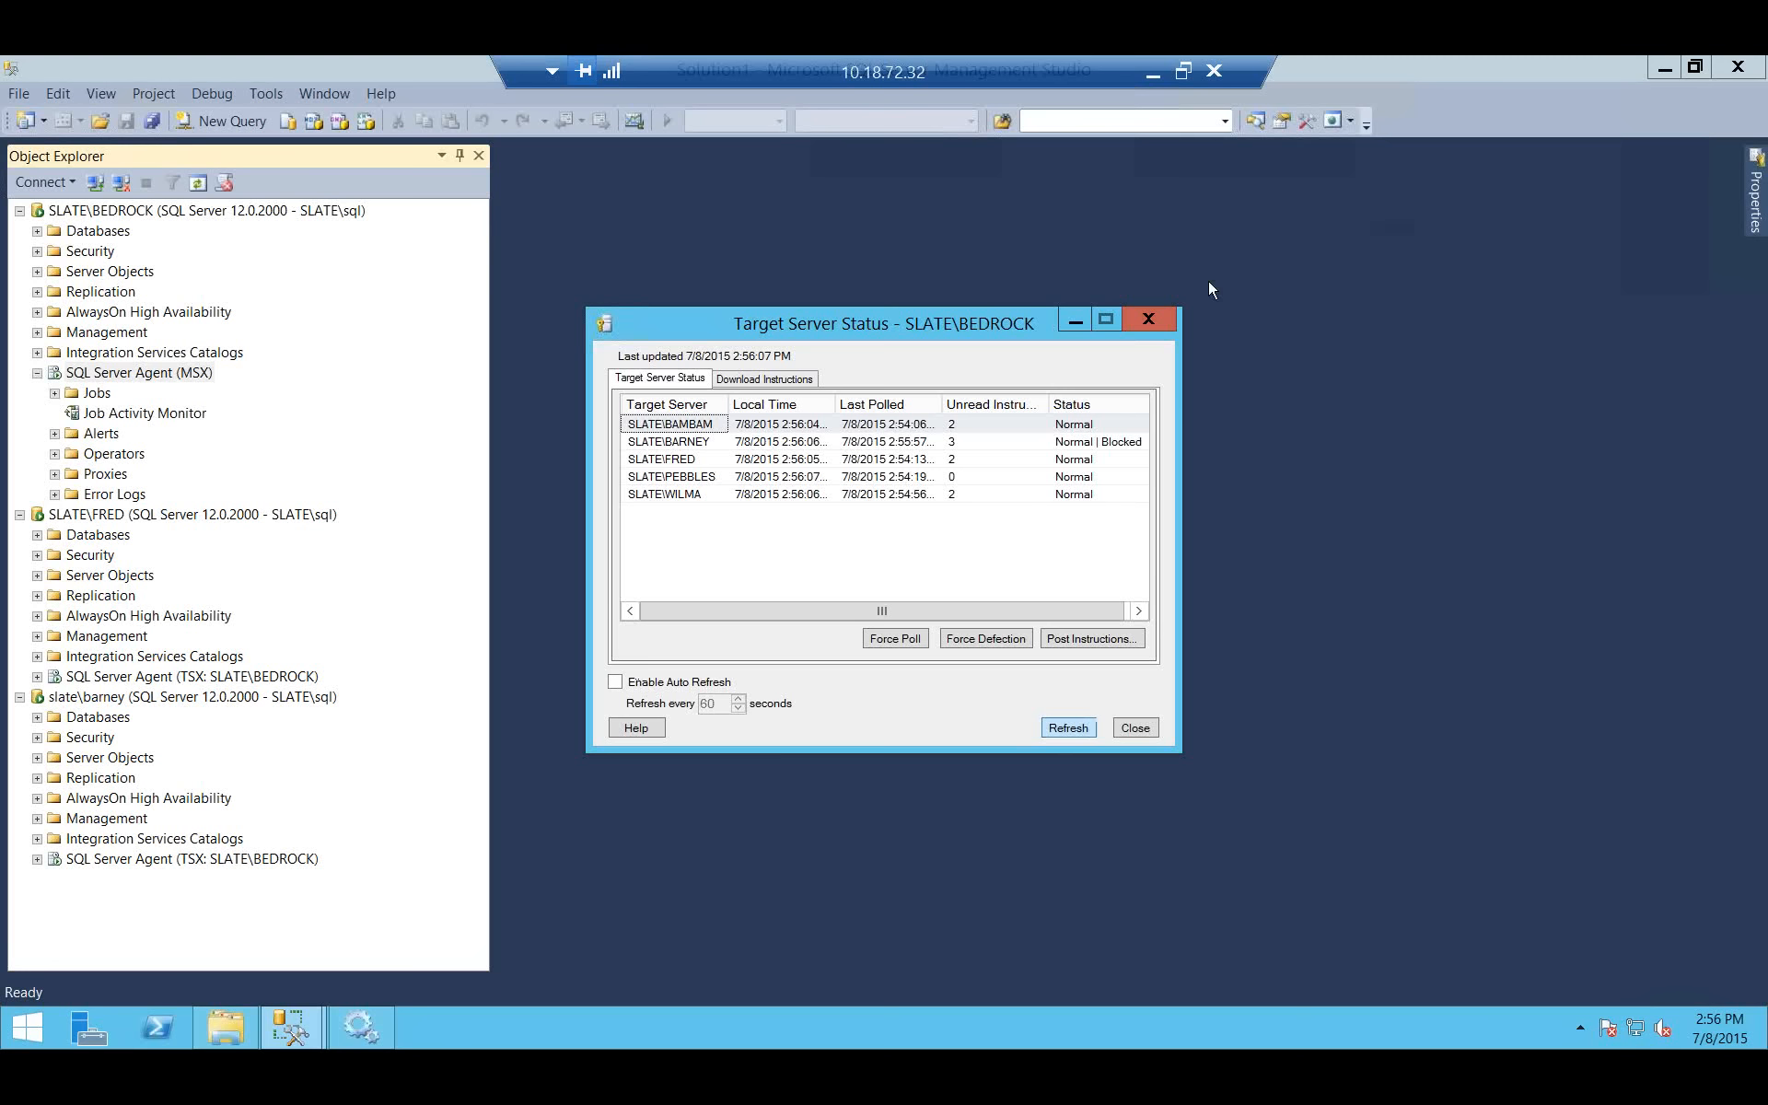
{"action": "left_click", "coordinate": [1146, 320]}
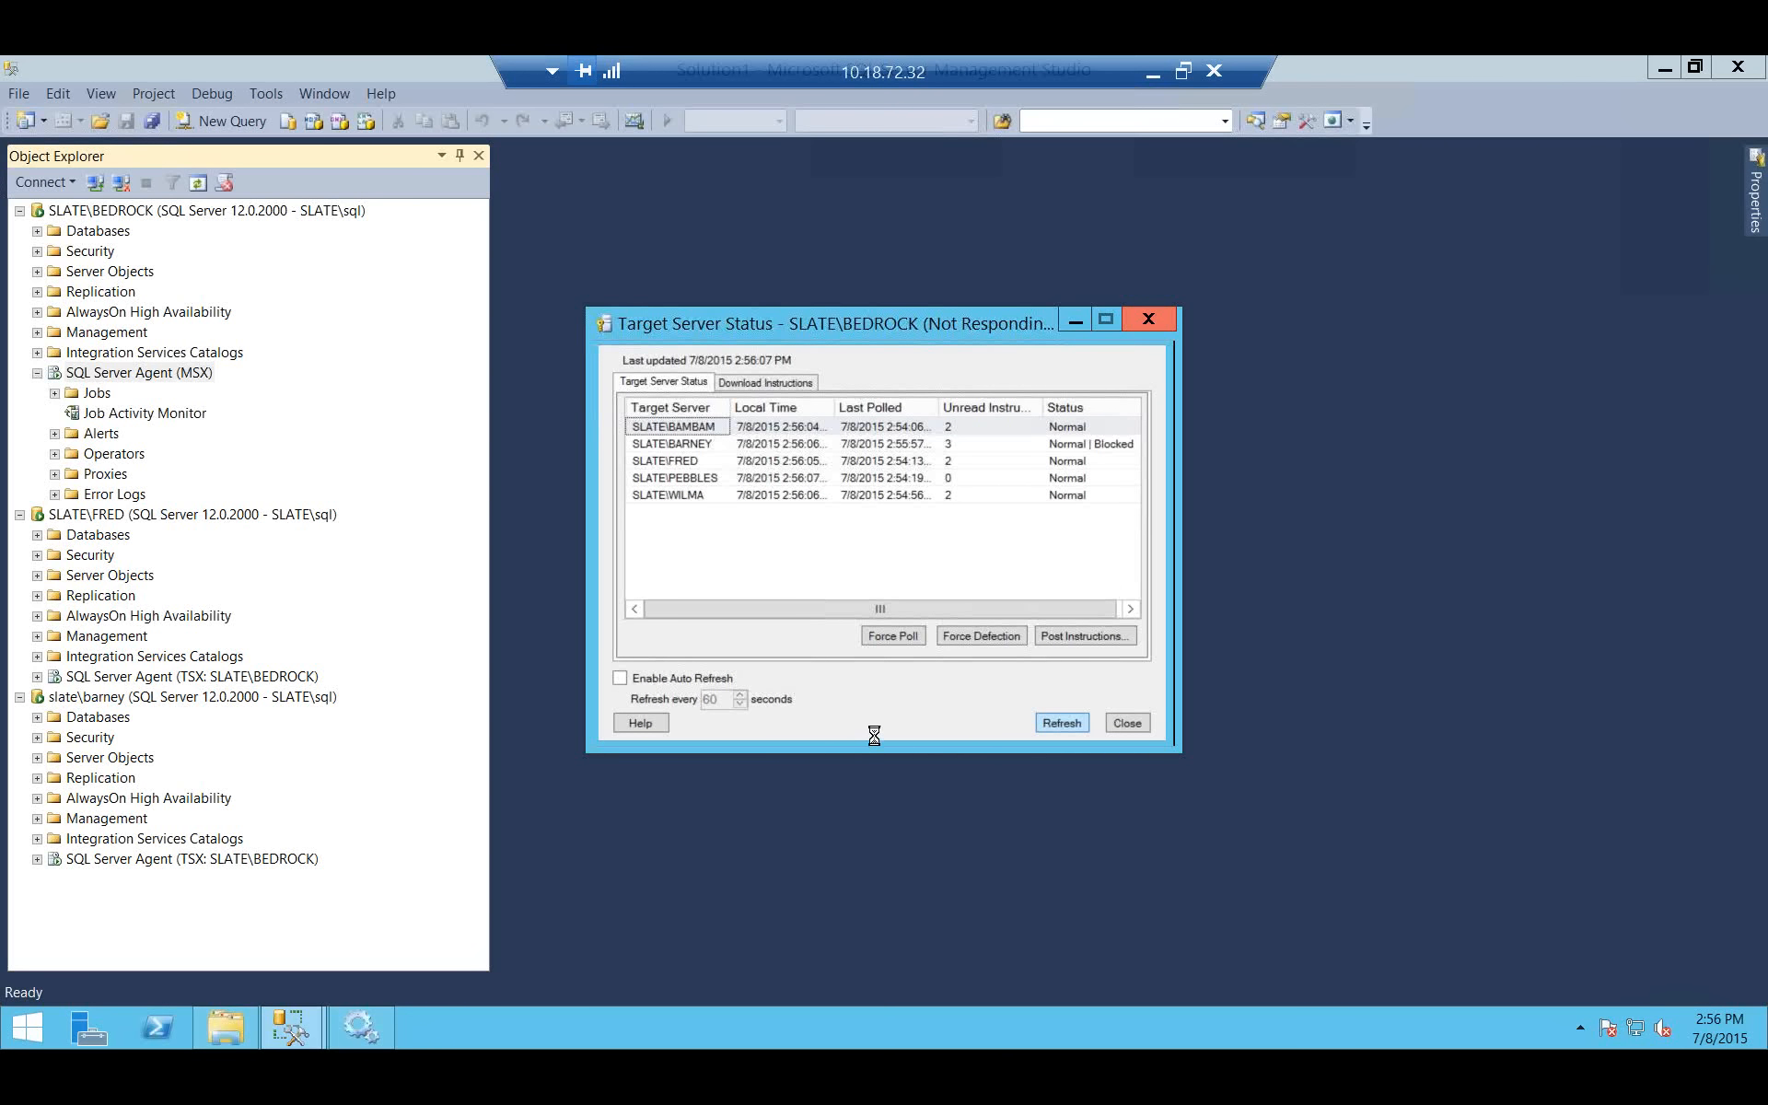
Close the Services console, SQL Server Management Studio and the Desktop folder window.
{"action": "left_click", "coordinate": [354, 1022]}
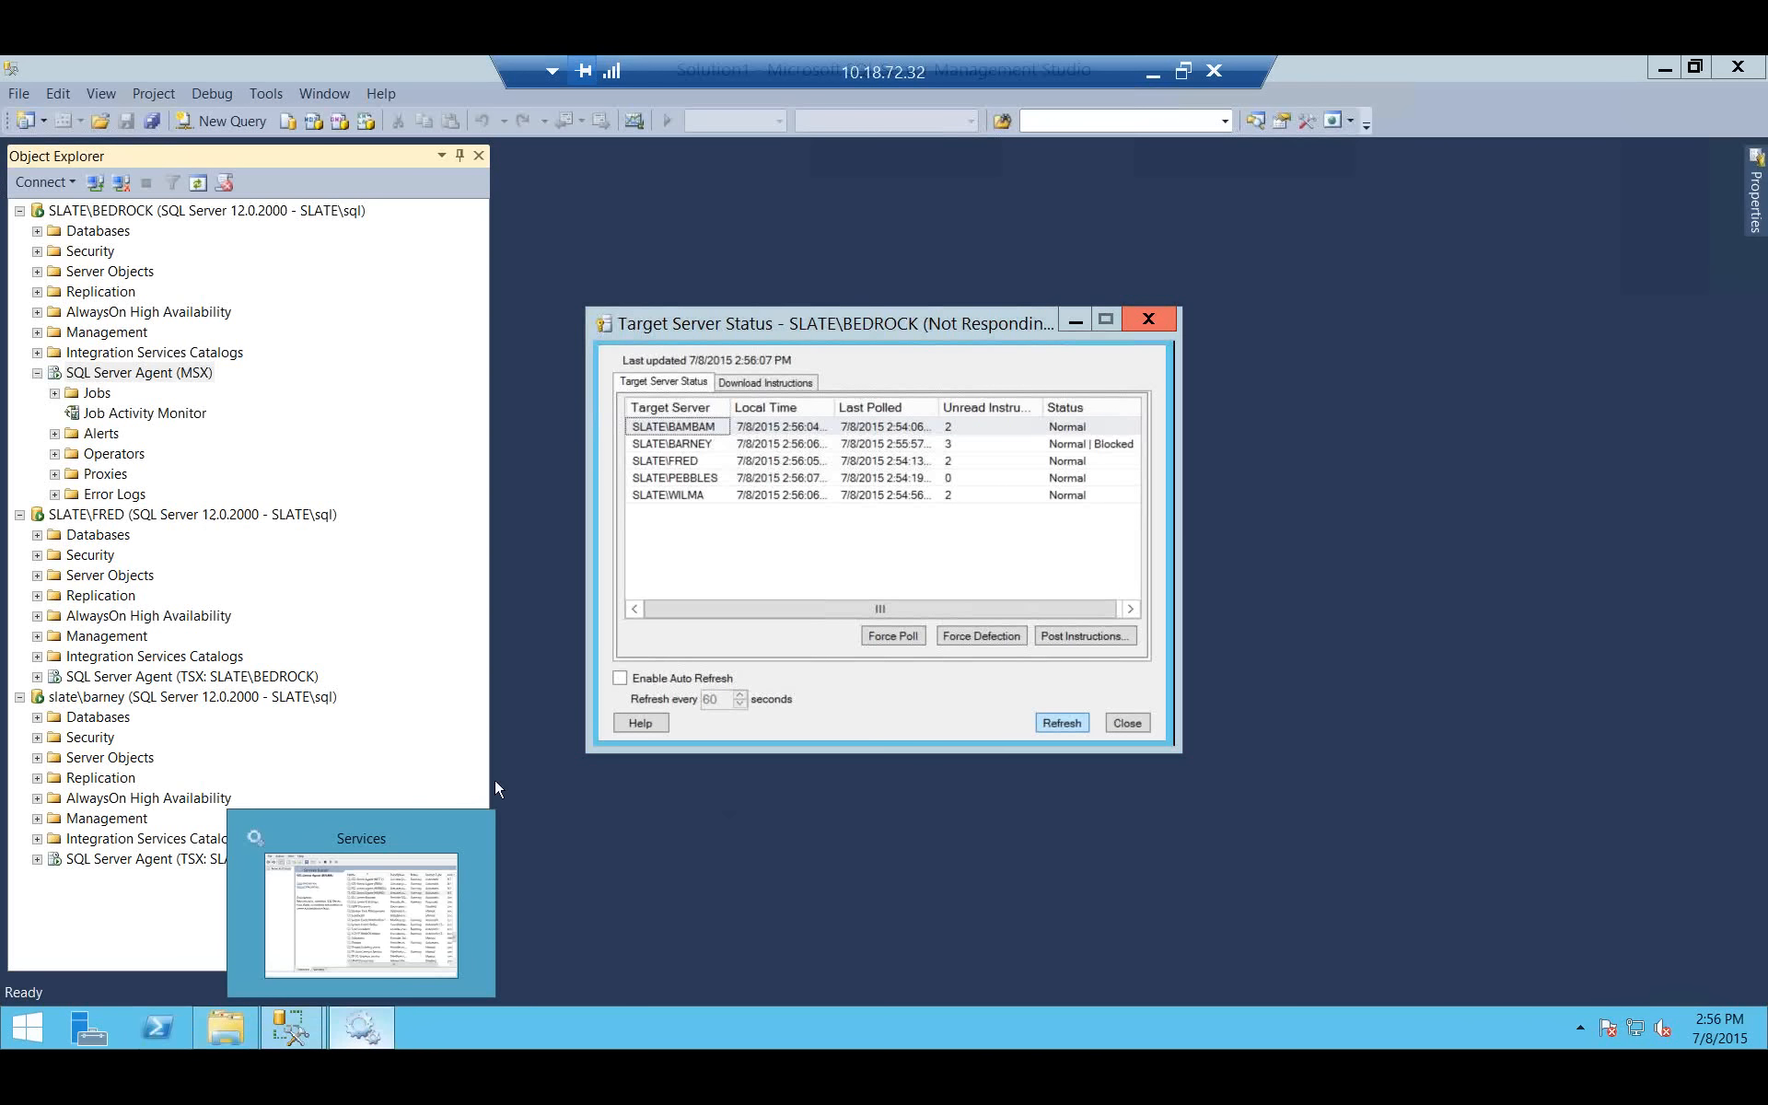
{"action": "left_click", "coordinate": [439, 888]}
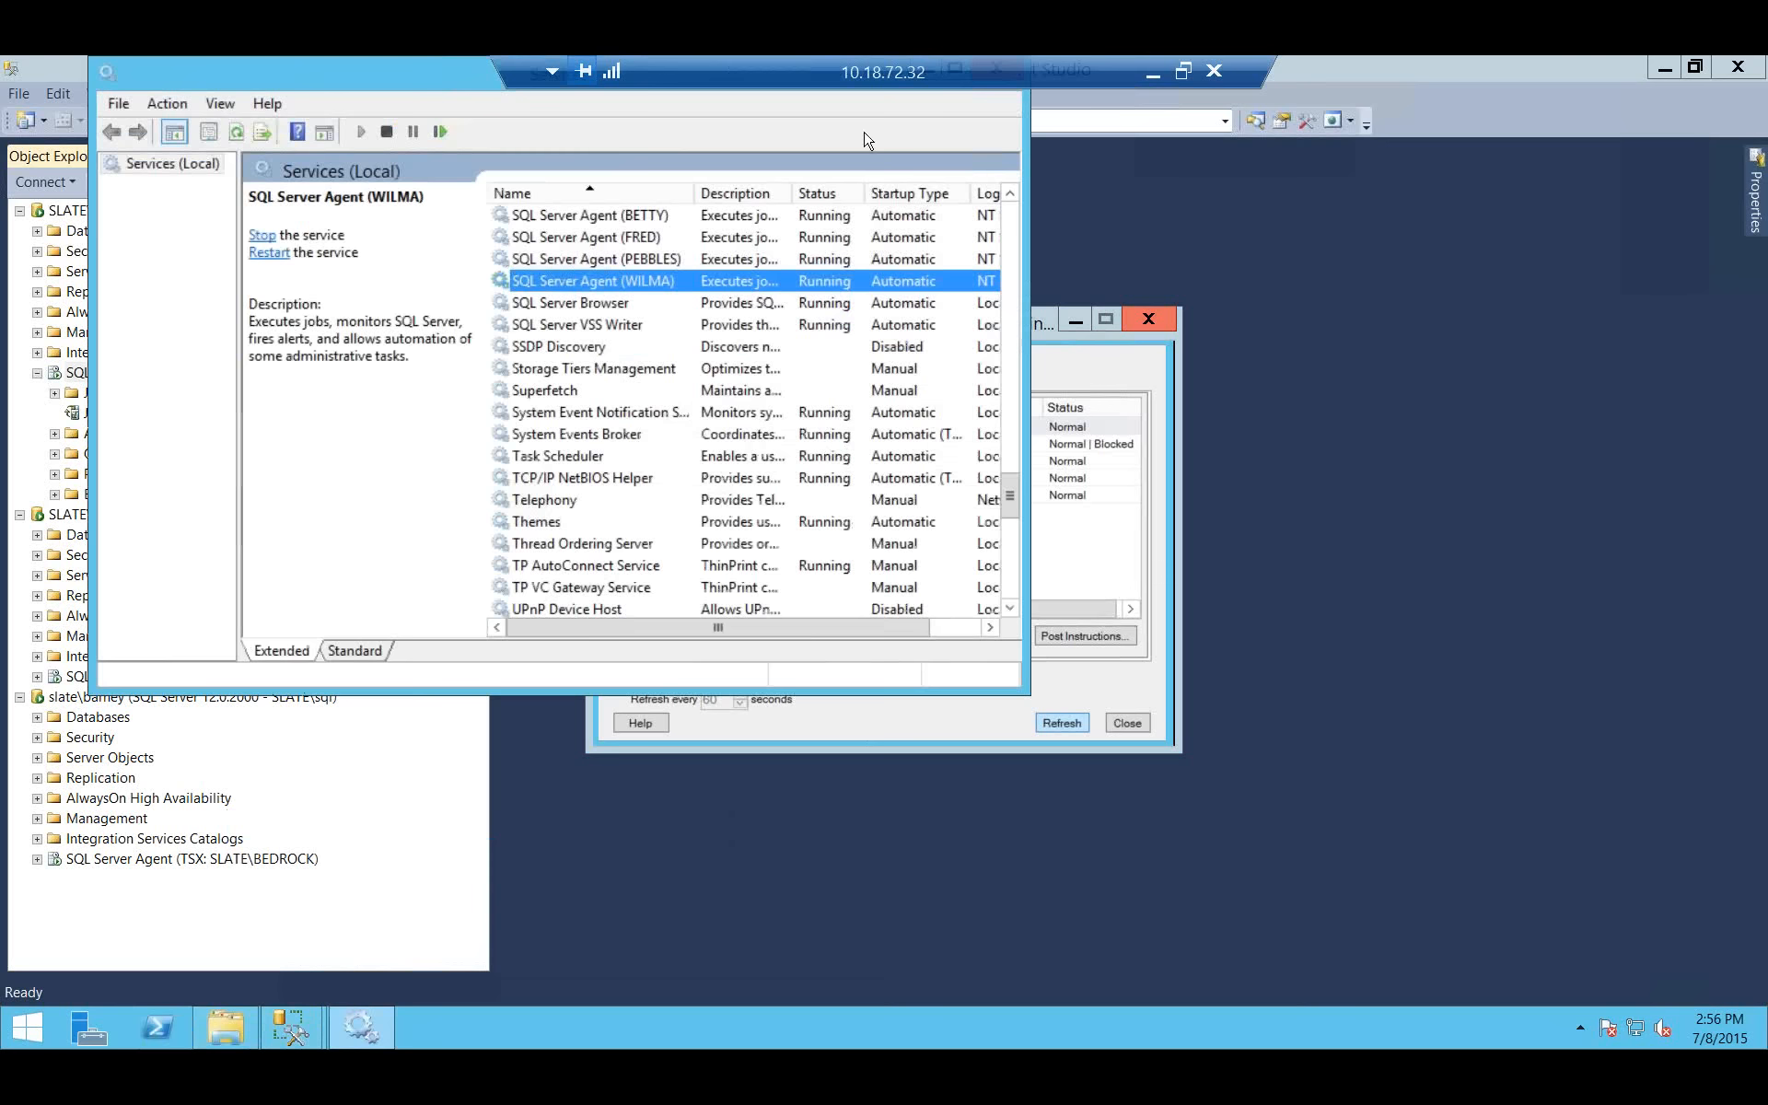
{"action": "left_click", "coordinate": [985, 134]}
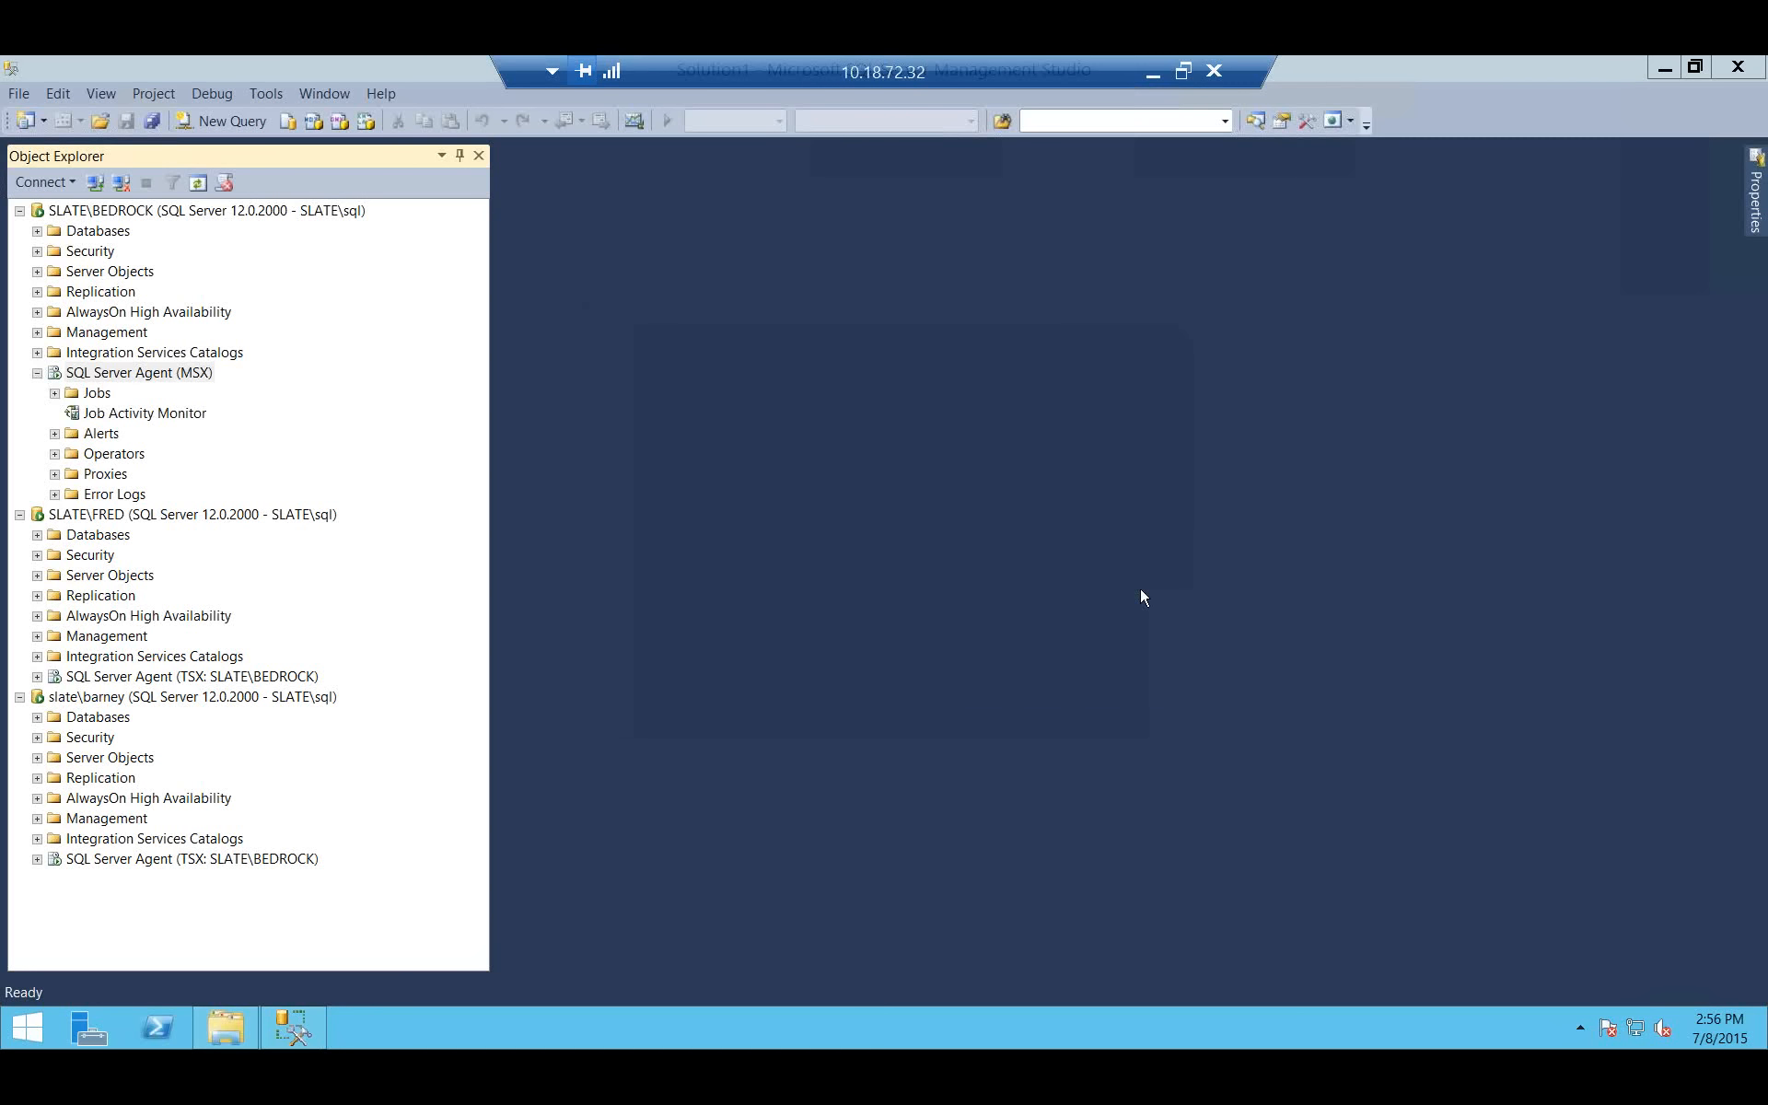
{"action": "left_click", "coordinate": [1738, 69]}
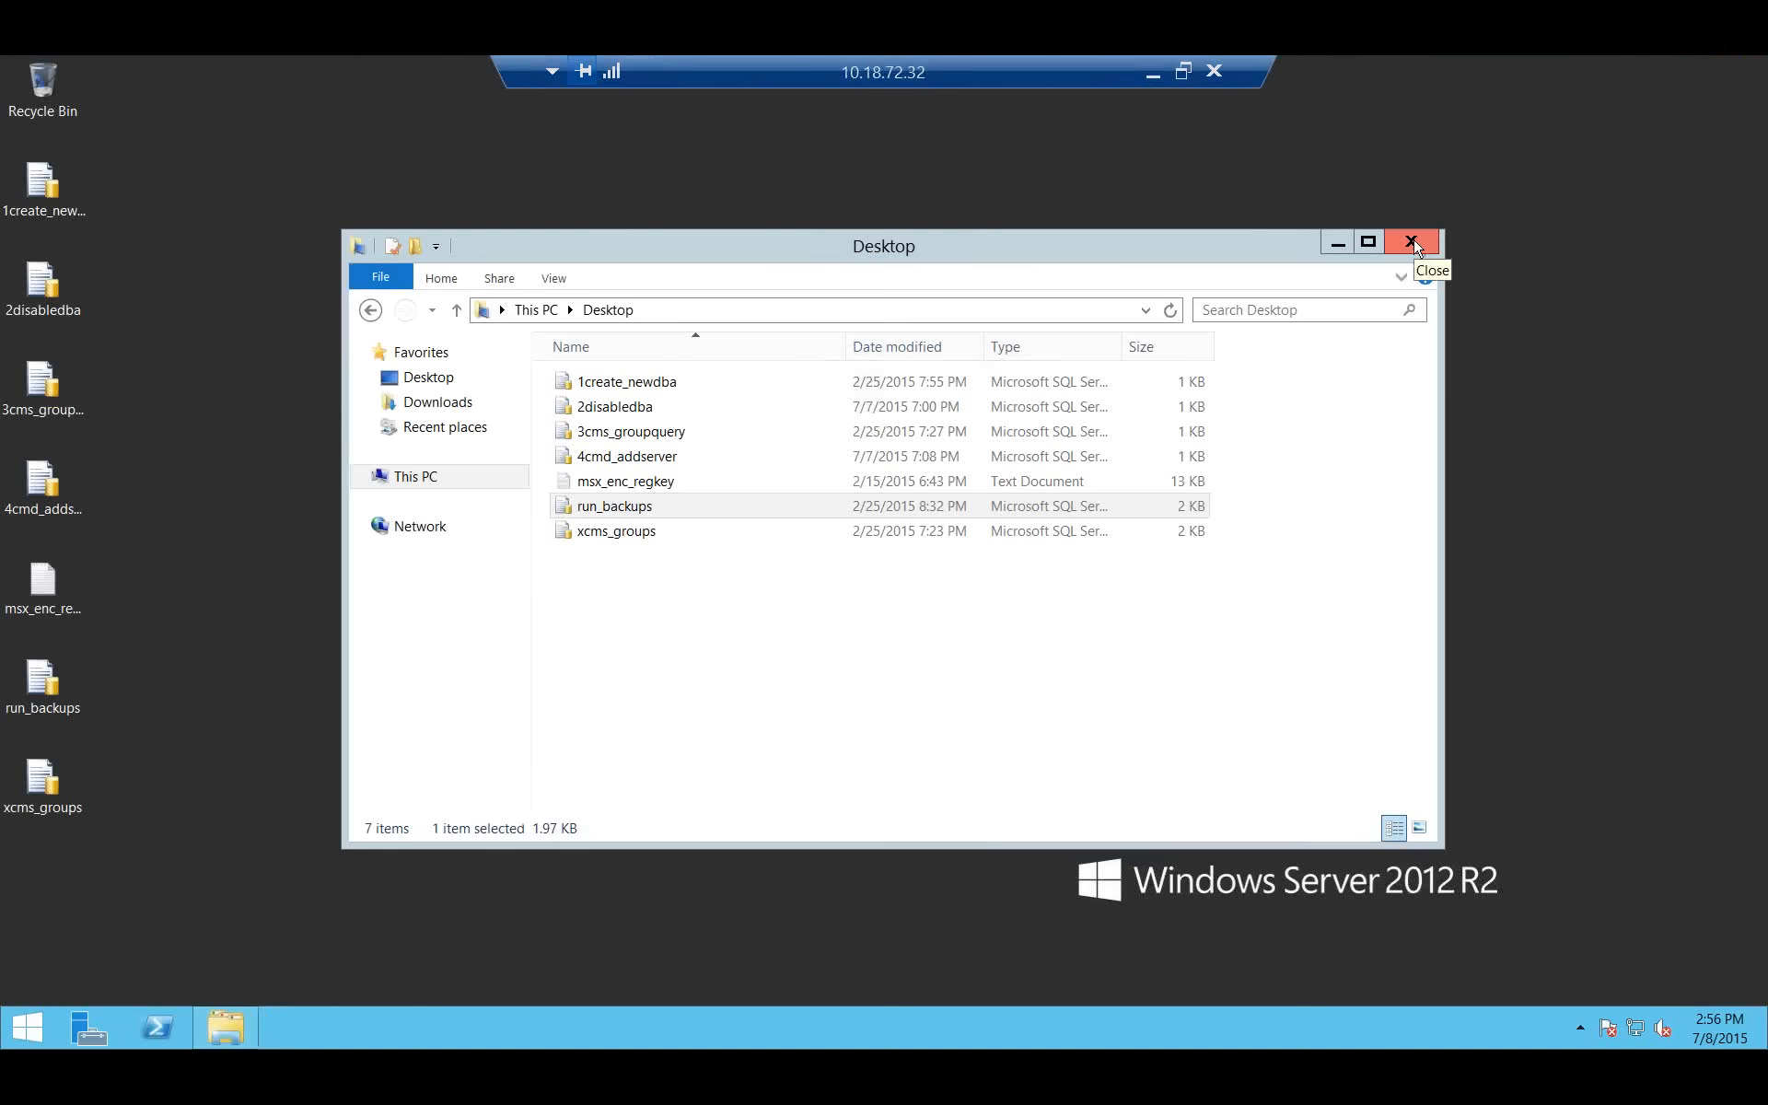
{"action": "left_click", "coordinate": [1412, 242]}
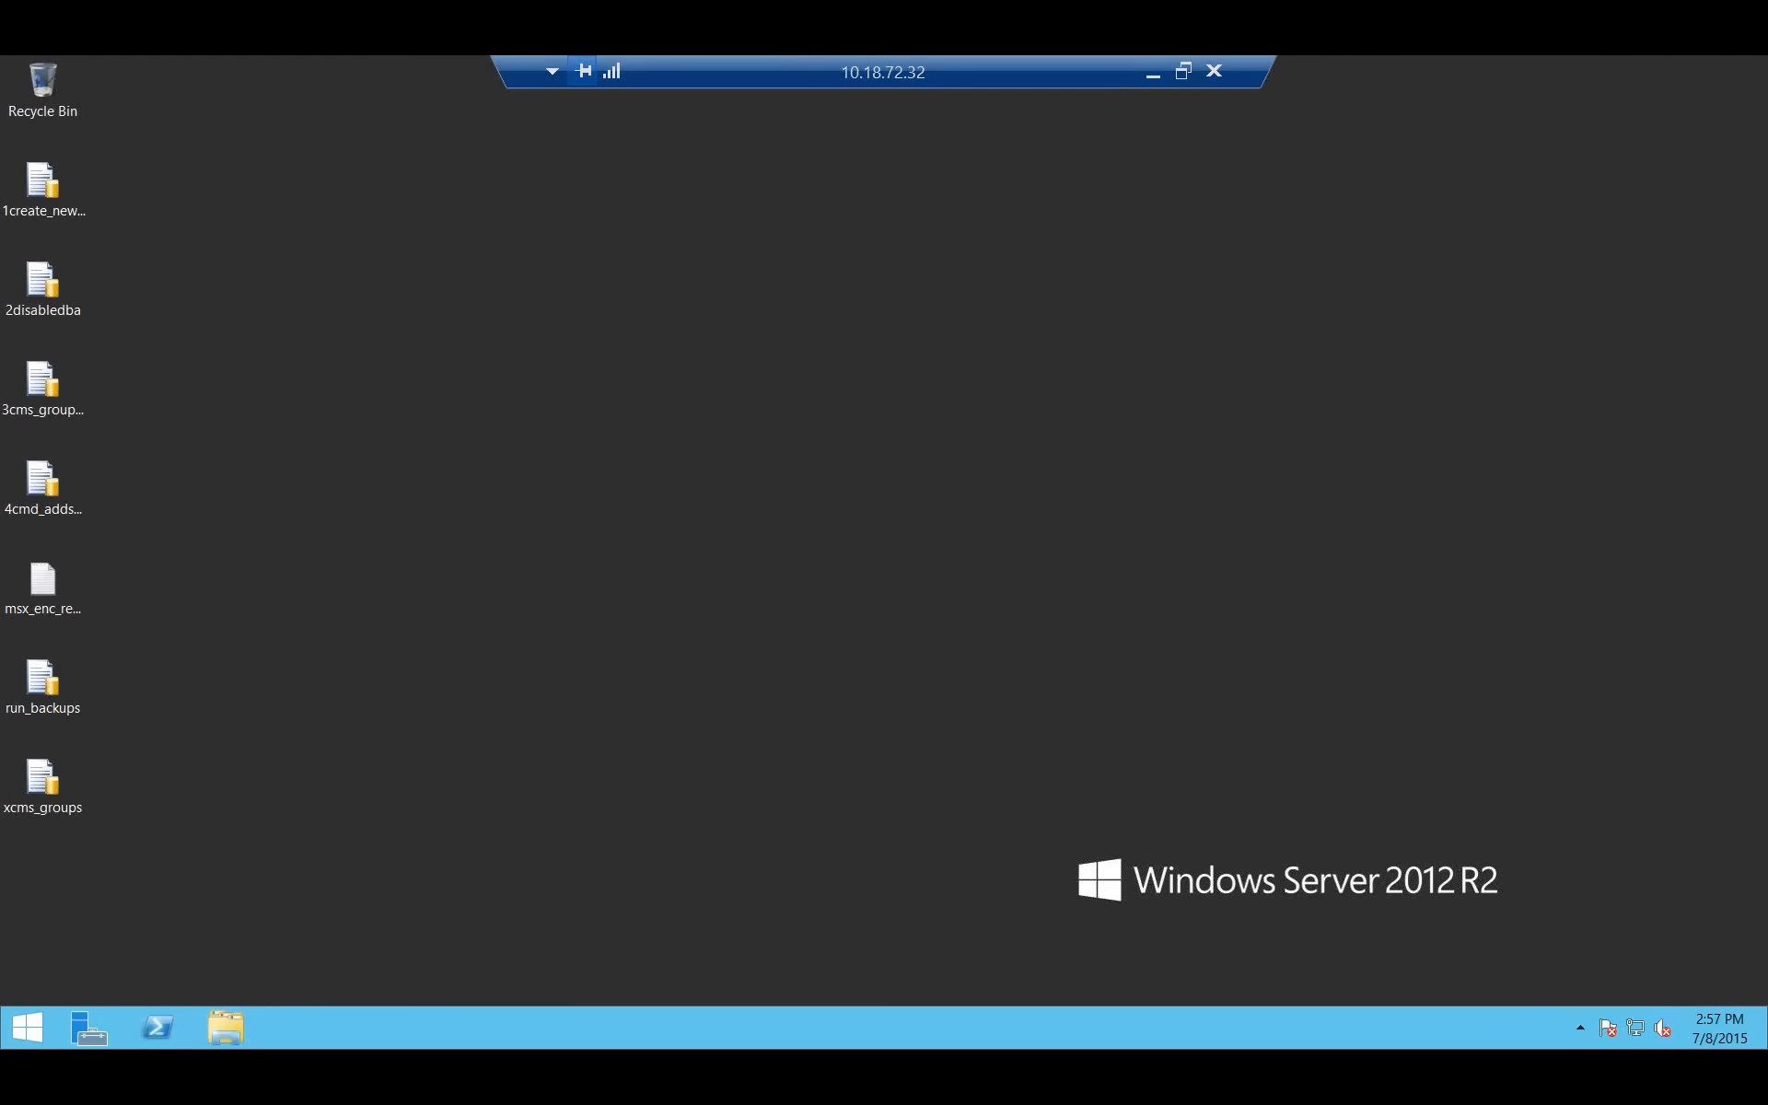
Restart the remote server from the Start screen and minimize the remote desktop session.
{"action": "left_click", "coordinate": [30, 1031]}
{"action": "left_click", "coordinate": [1611, 162]}
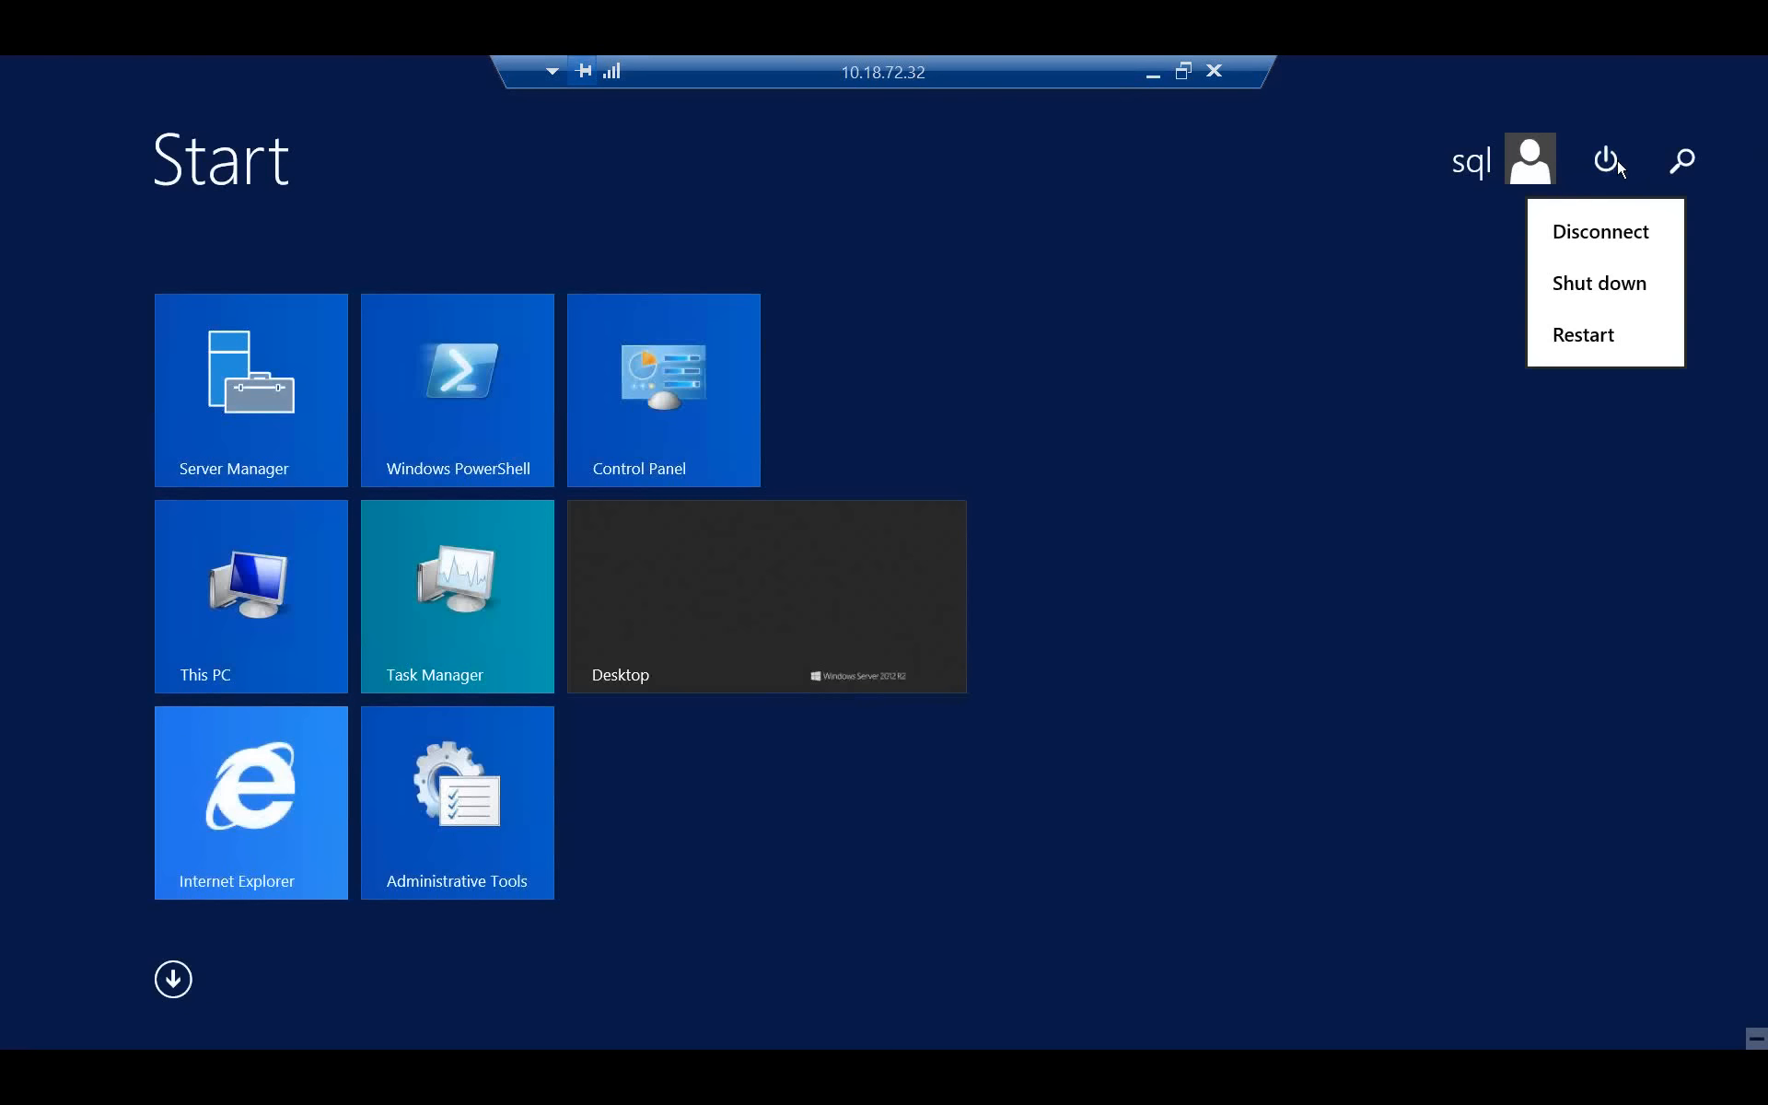
{"action": "left_click", "coordinate": [1616, 333]}
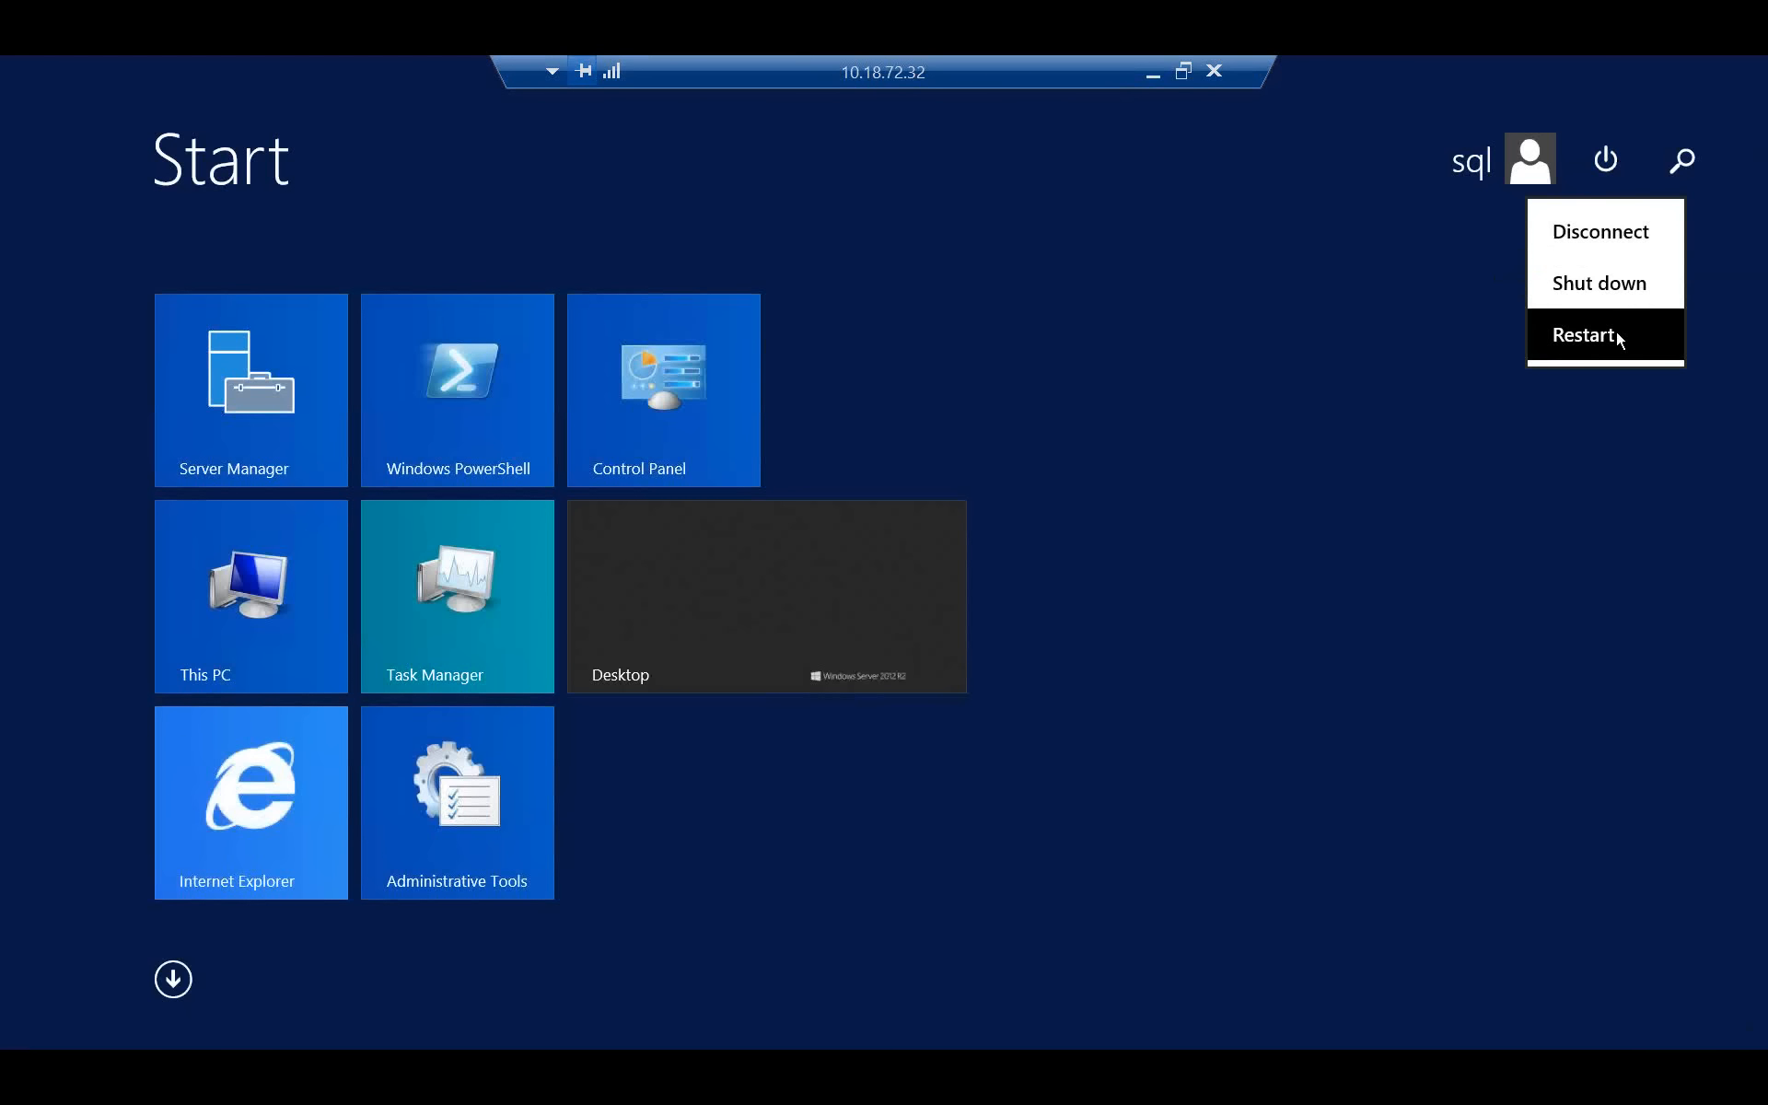
{"action": "left_click", "coordinate": [1667, 369]}
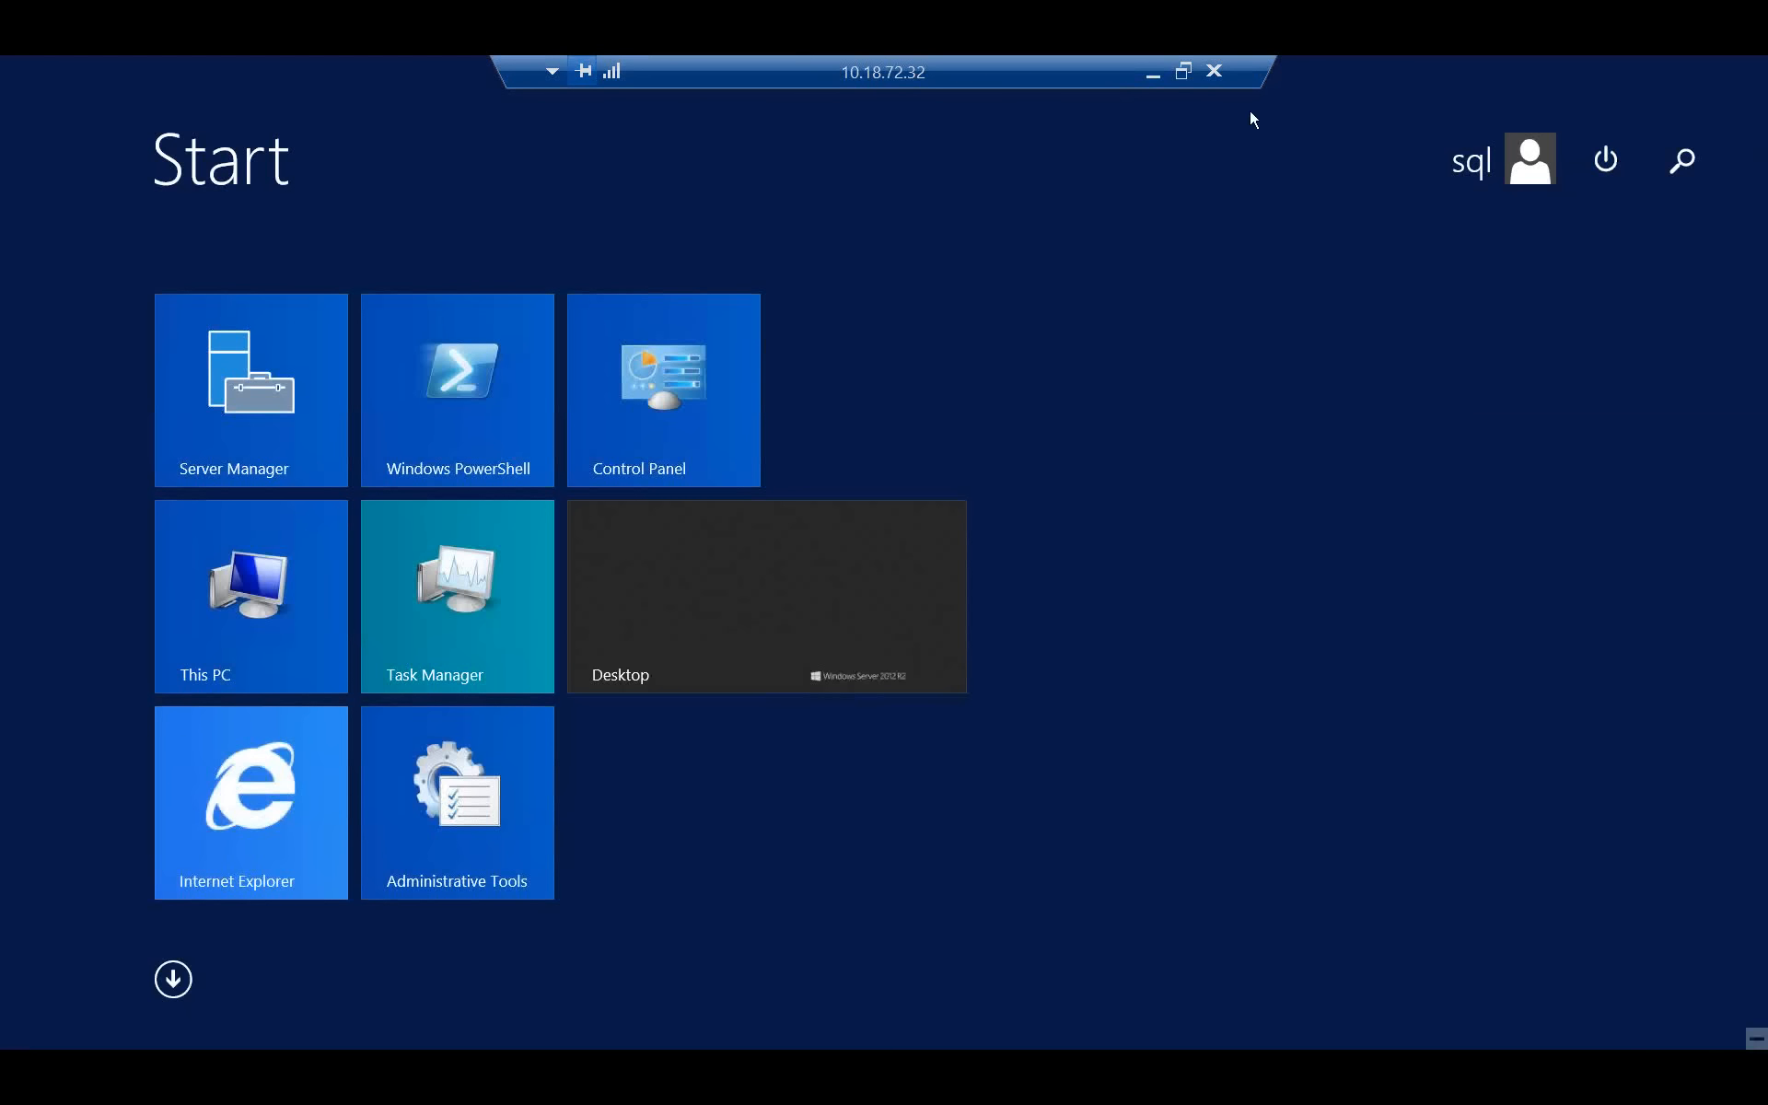
{"action": "left_click", "coordinate": [1156, 73]}
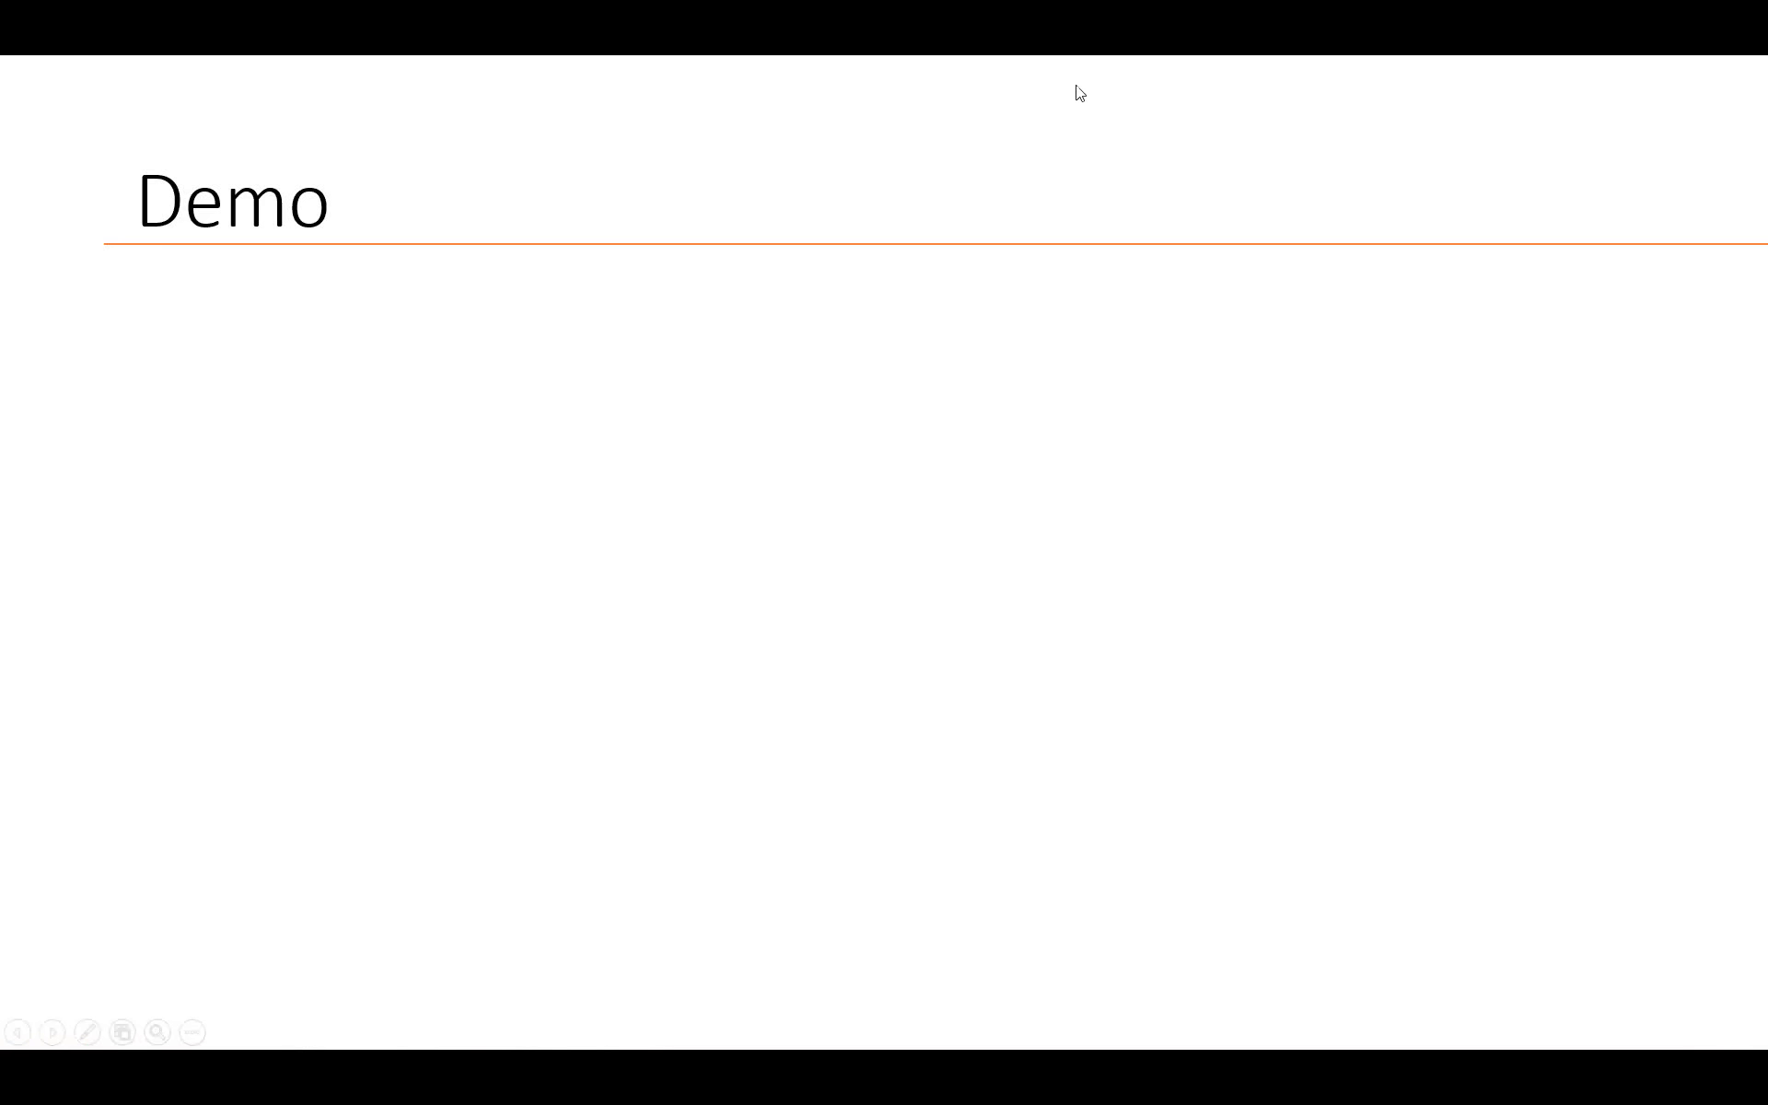
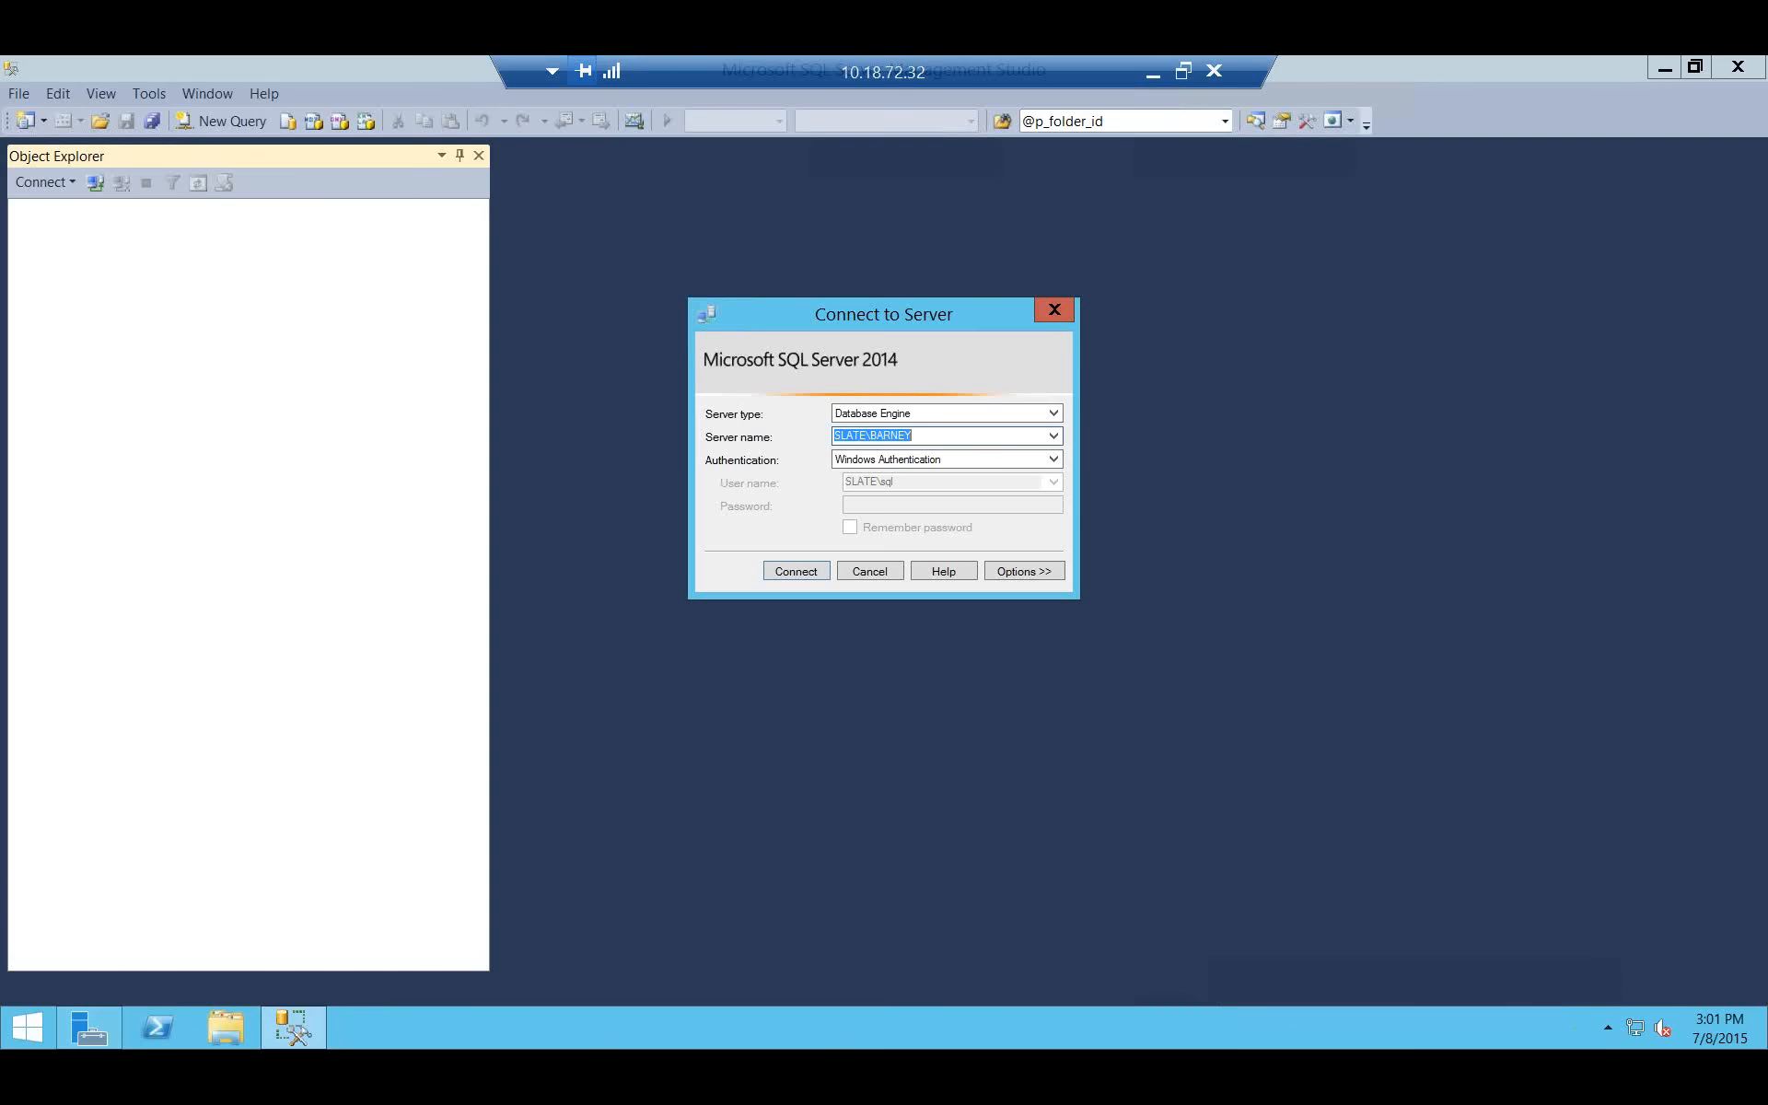
Connect to the SLATE\FRED and SLATE\BEDROCK database engines with Windows Authentication.
{"action": "key", "text": "Down"}
{"action": "key", "text": "Return"}
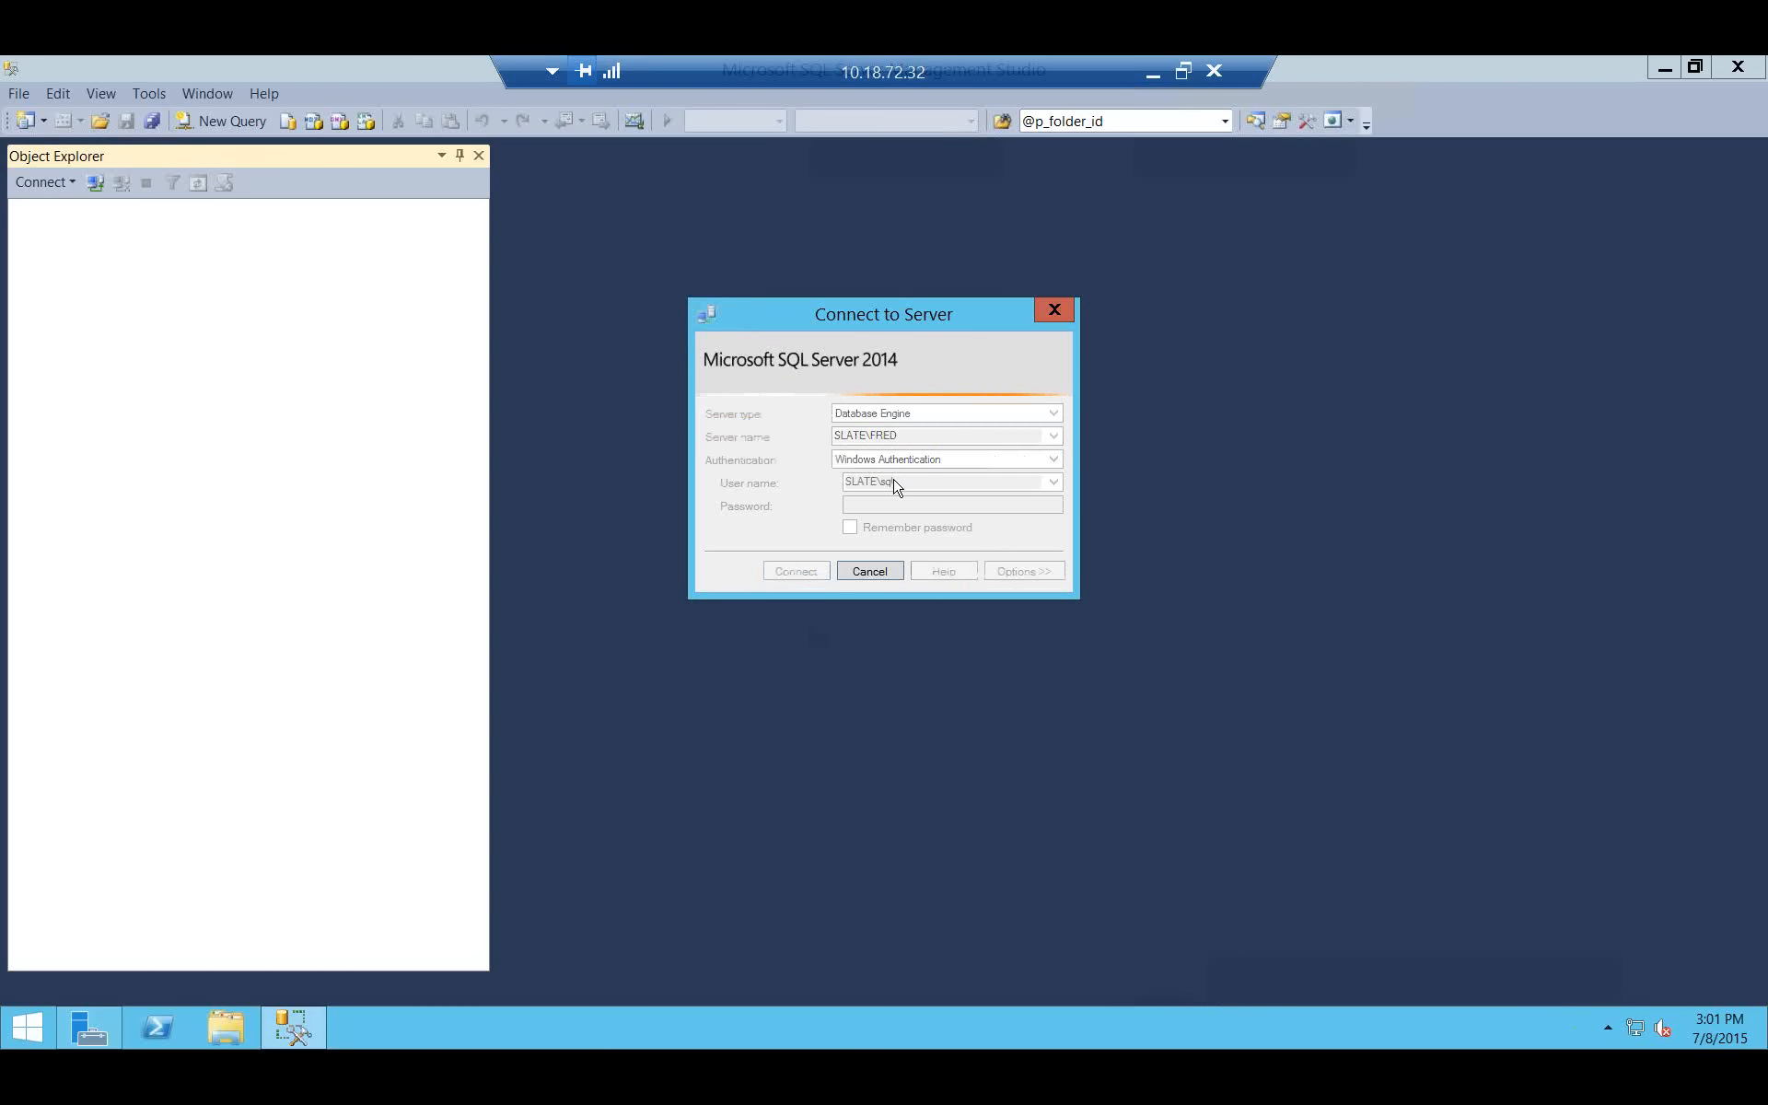
{"action": "left_click", "coordinate": [53, 187]}
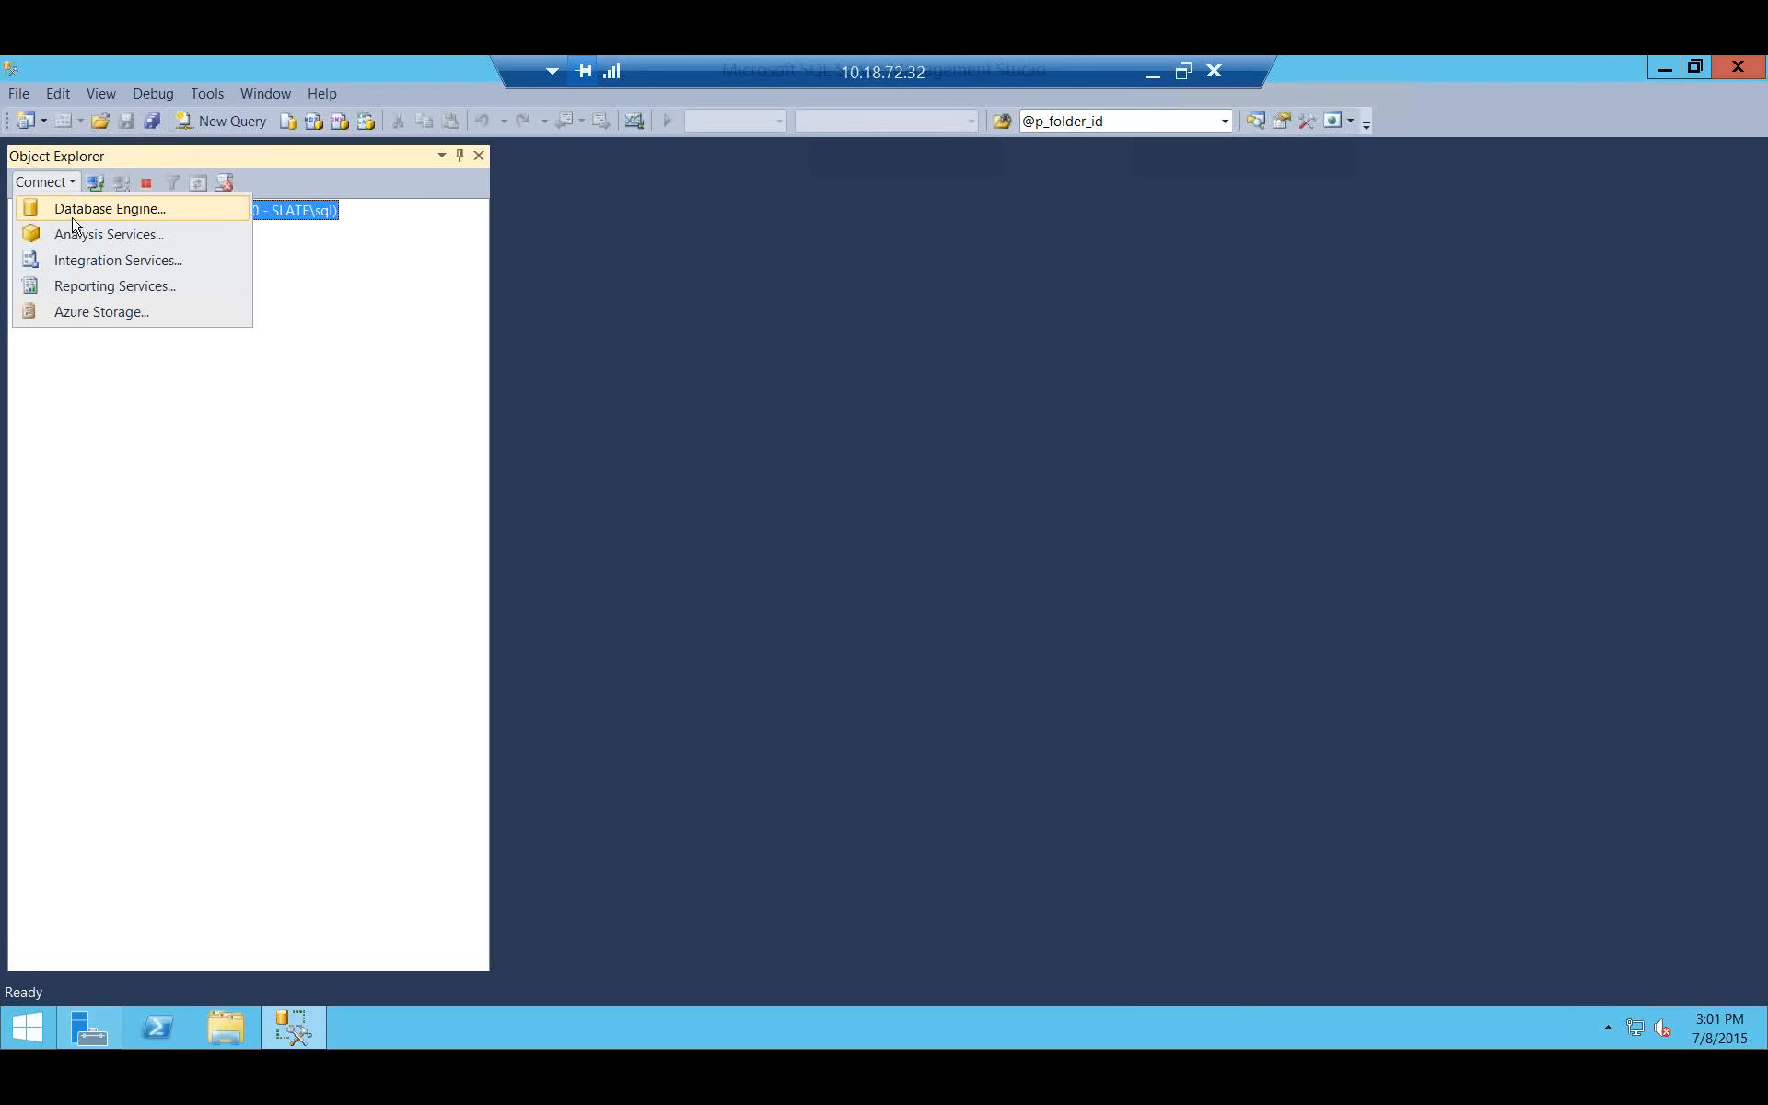
{"action": "left_click", "coordinate": [73, 218]}
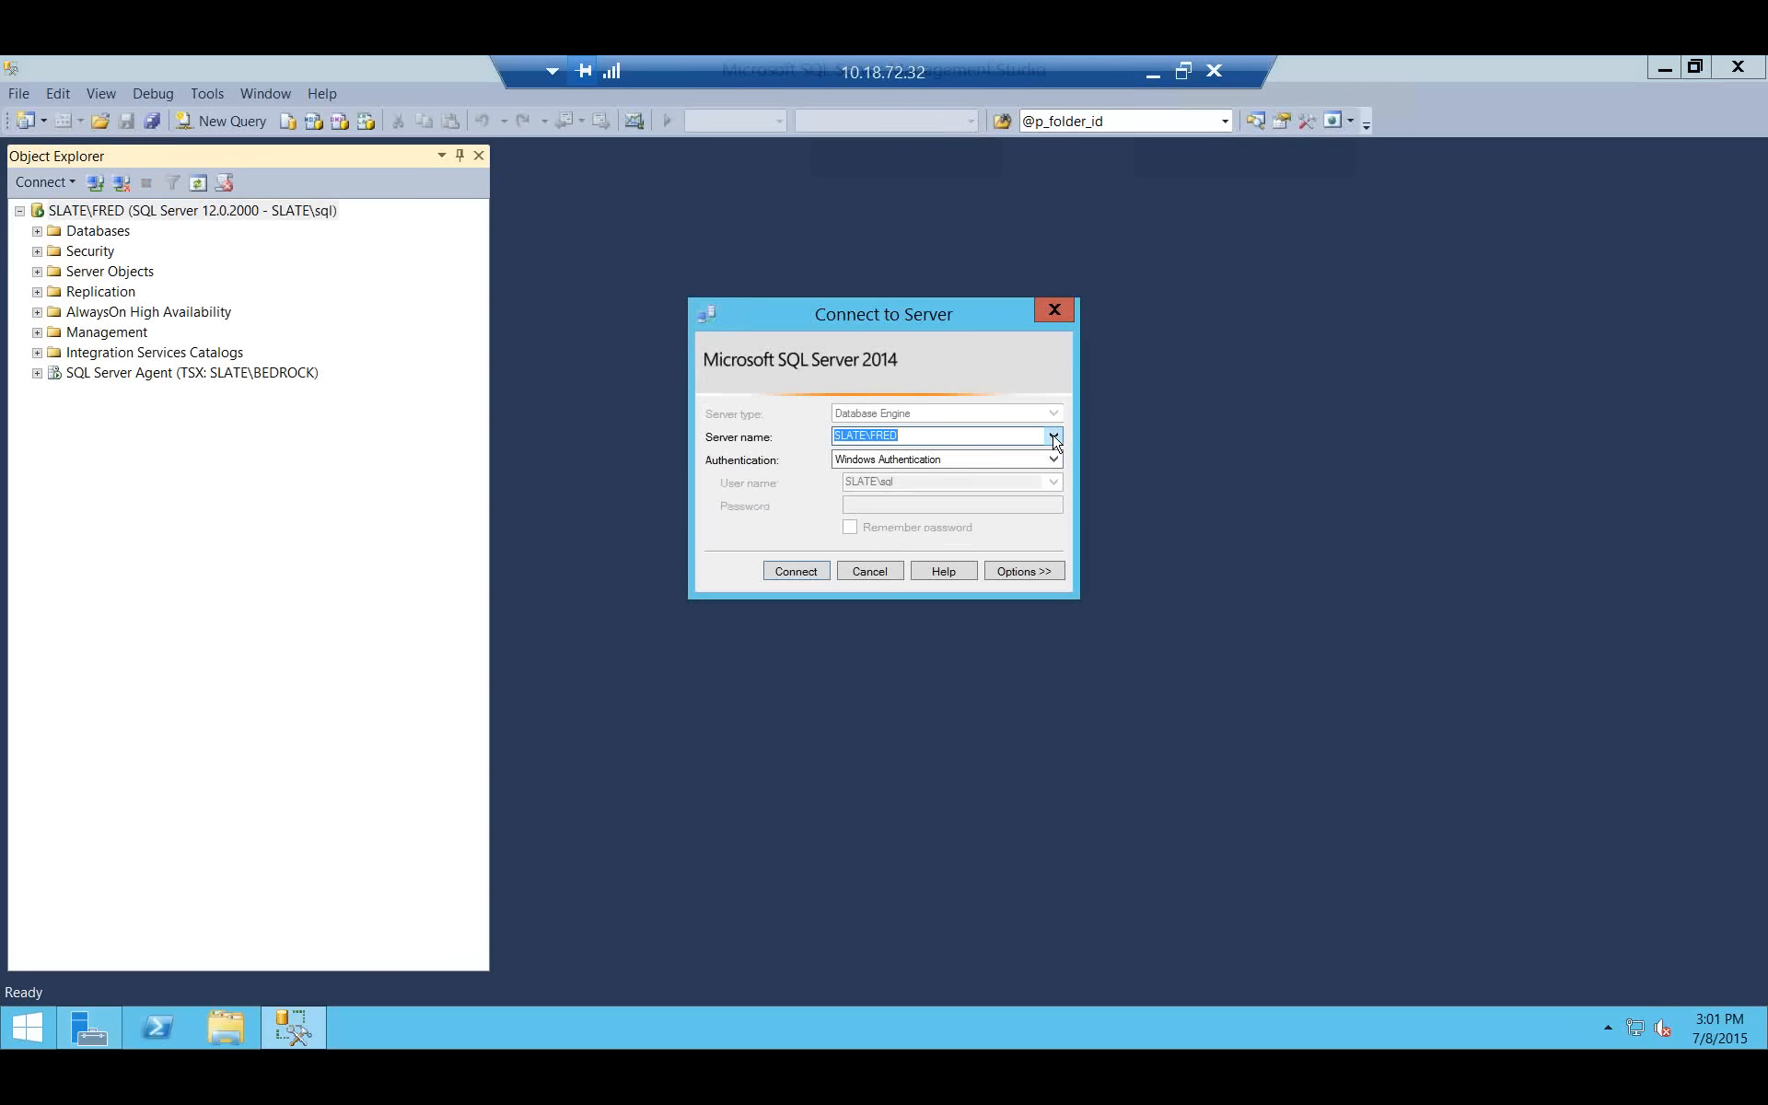
{"action": "left_click", "coordinate": [1054, 437]}
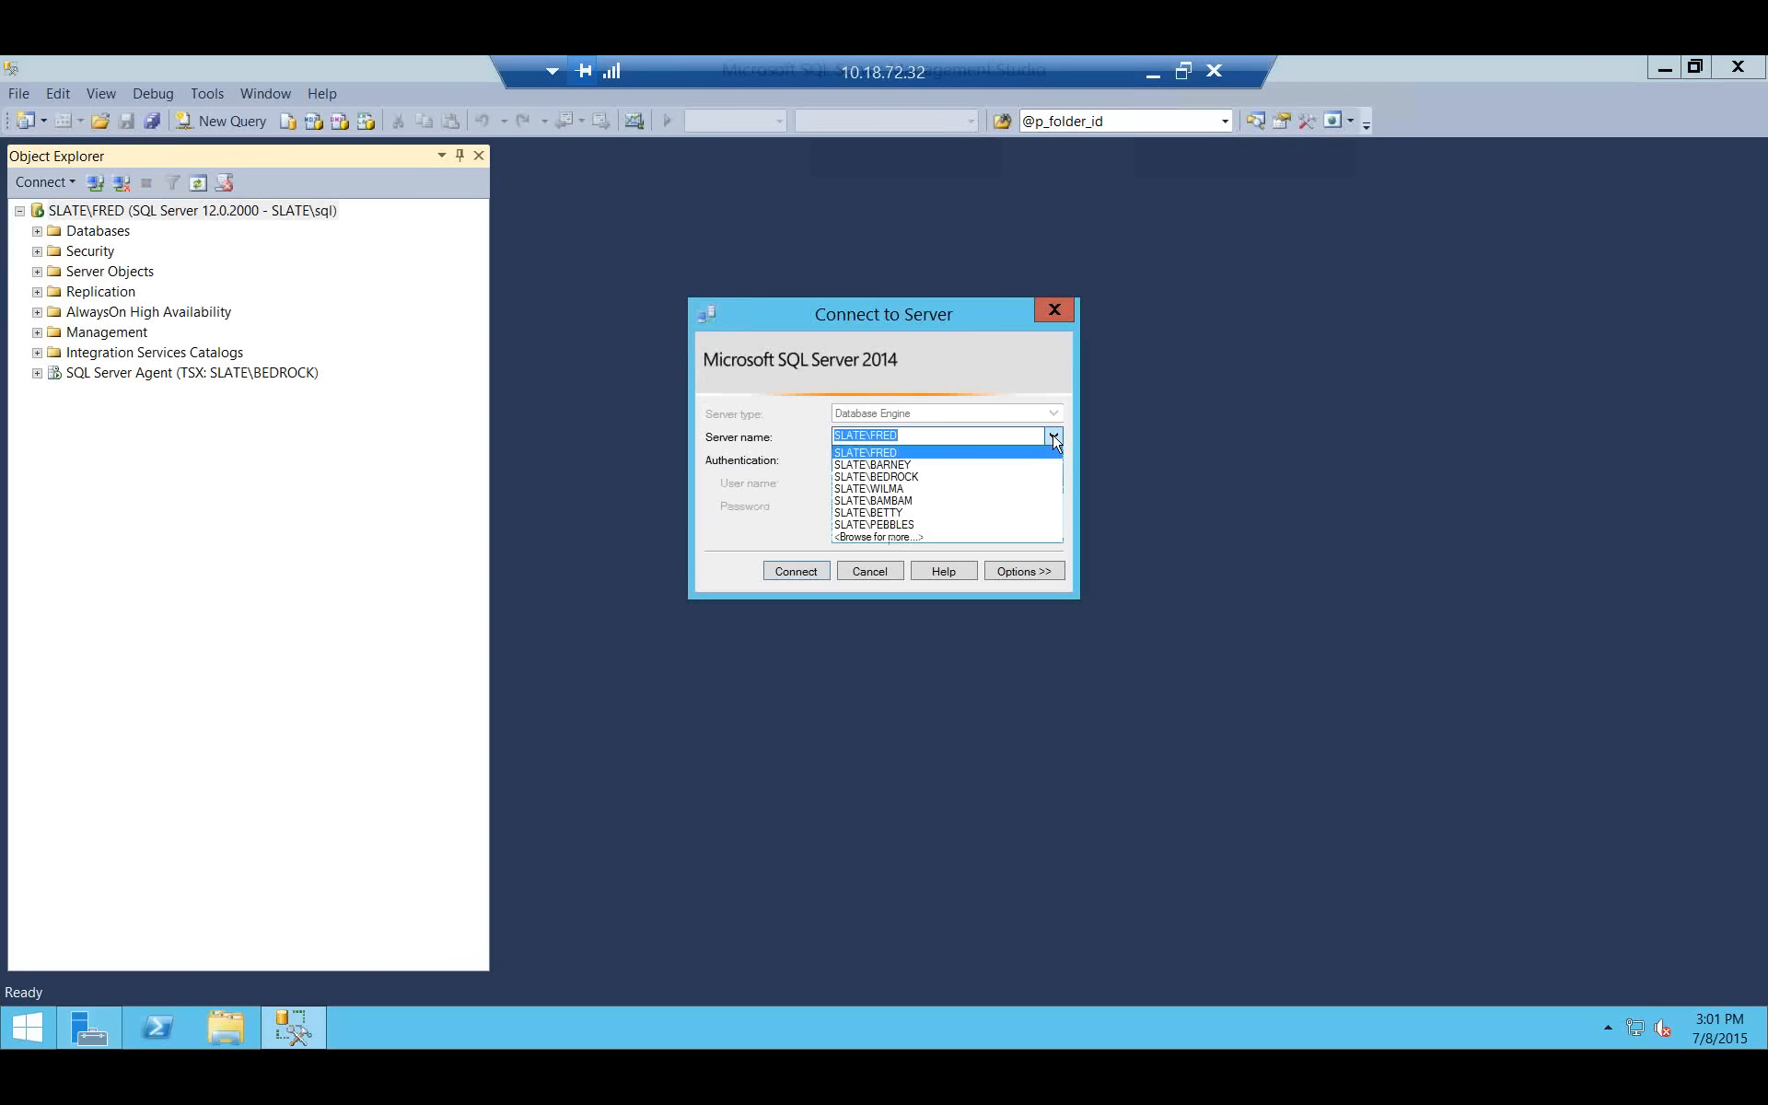
{"action": "left_click", "coordinate": [898, 477]}
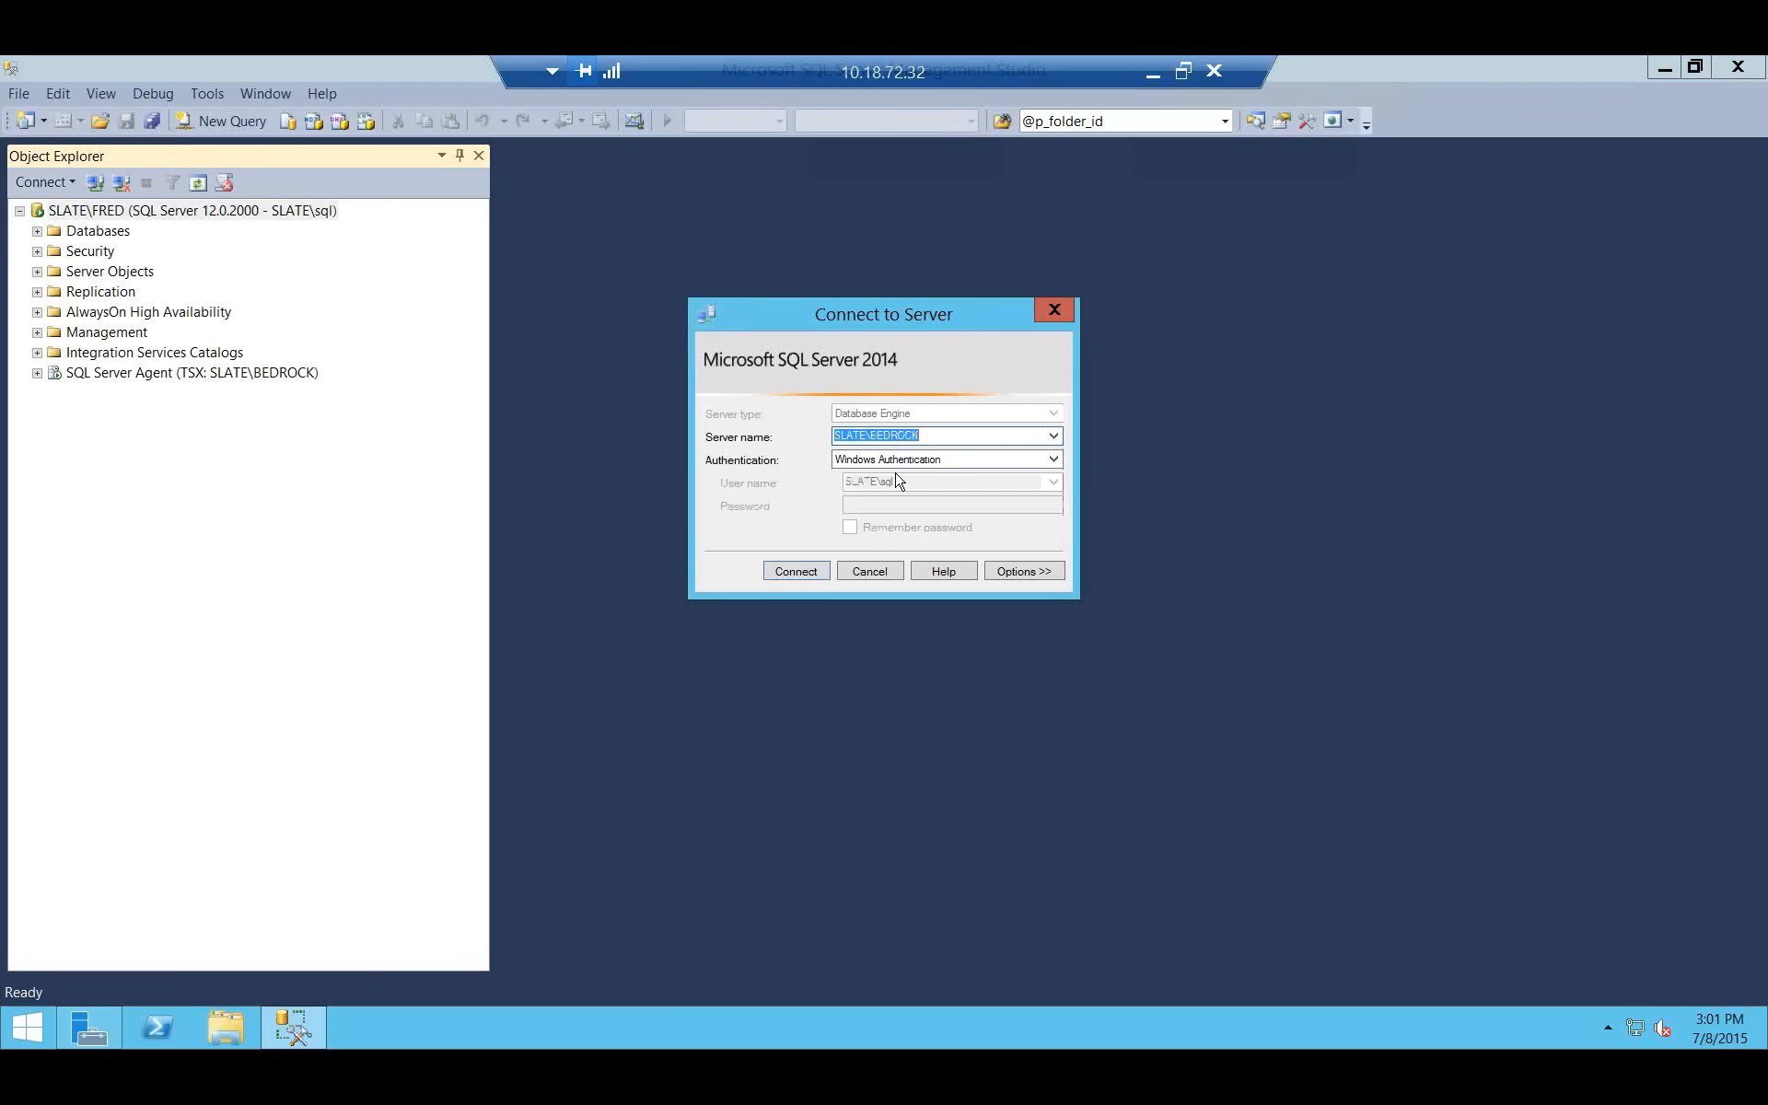
{"action": "left_click", "coordinate": [814, 571]}
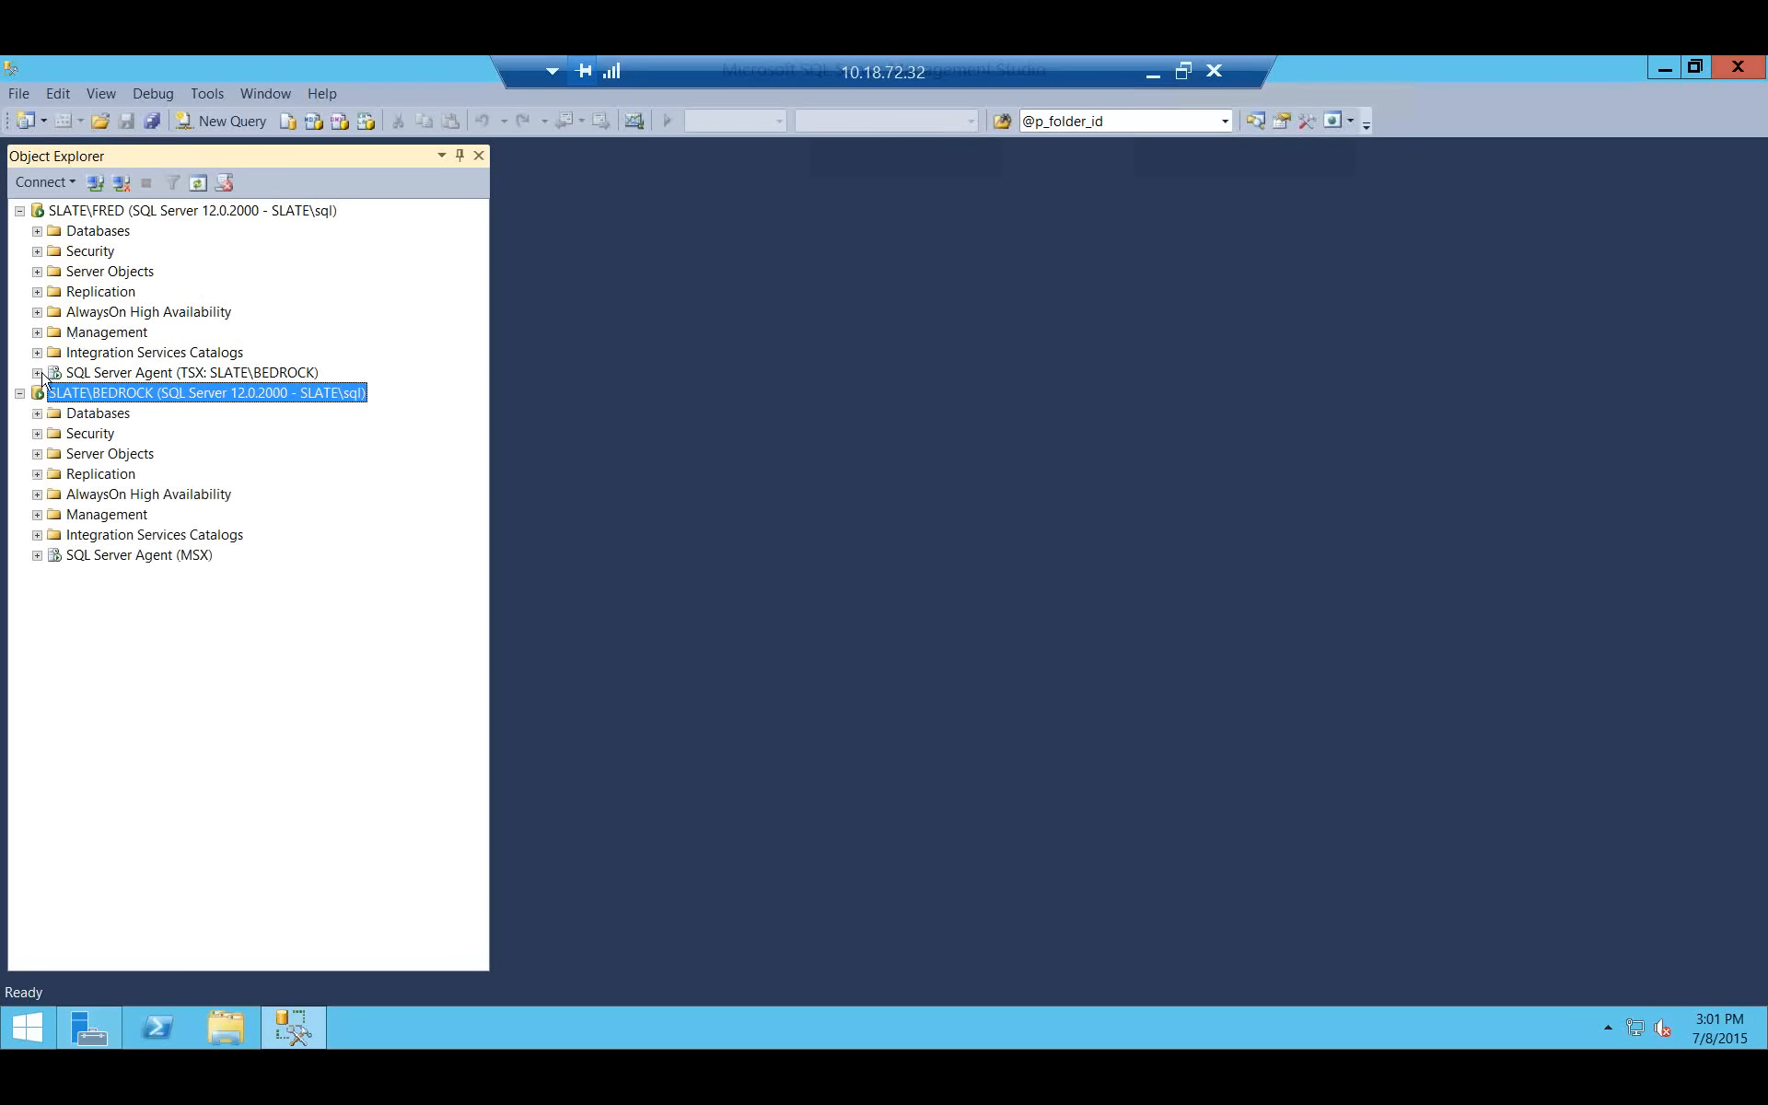
Expand the SQL Server Agent jobs on SLATE\FRED and select the backup job.
{"action": "left_click", "coordinate": [38, 373]}
{"action": "left_click", "coordinate": [55, 393]}
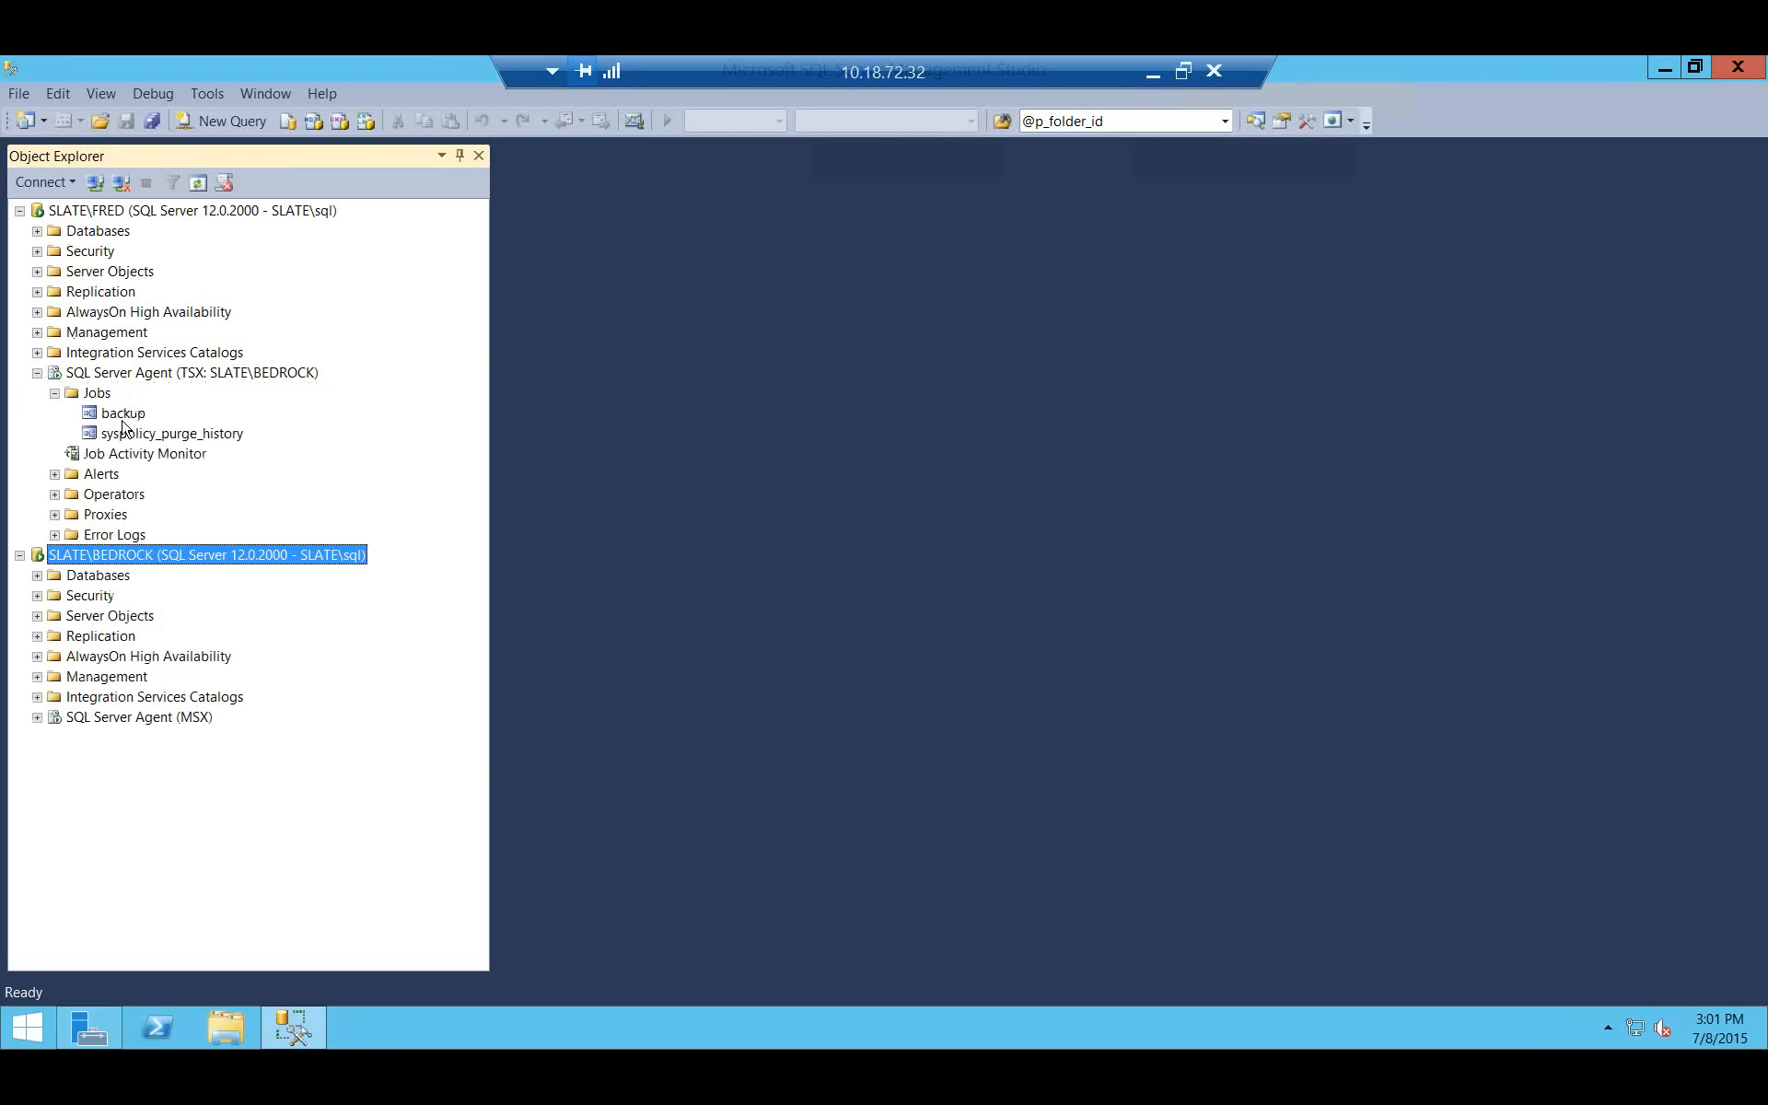
{"action": "left_click", "coordinate": [116, 419]}
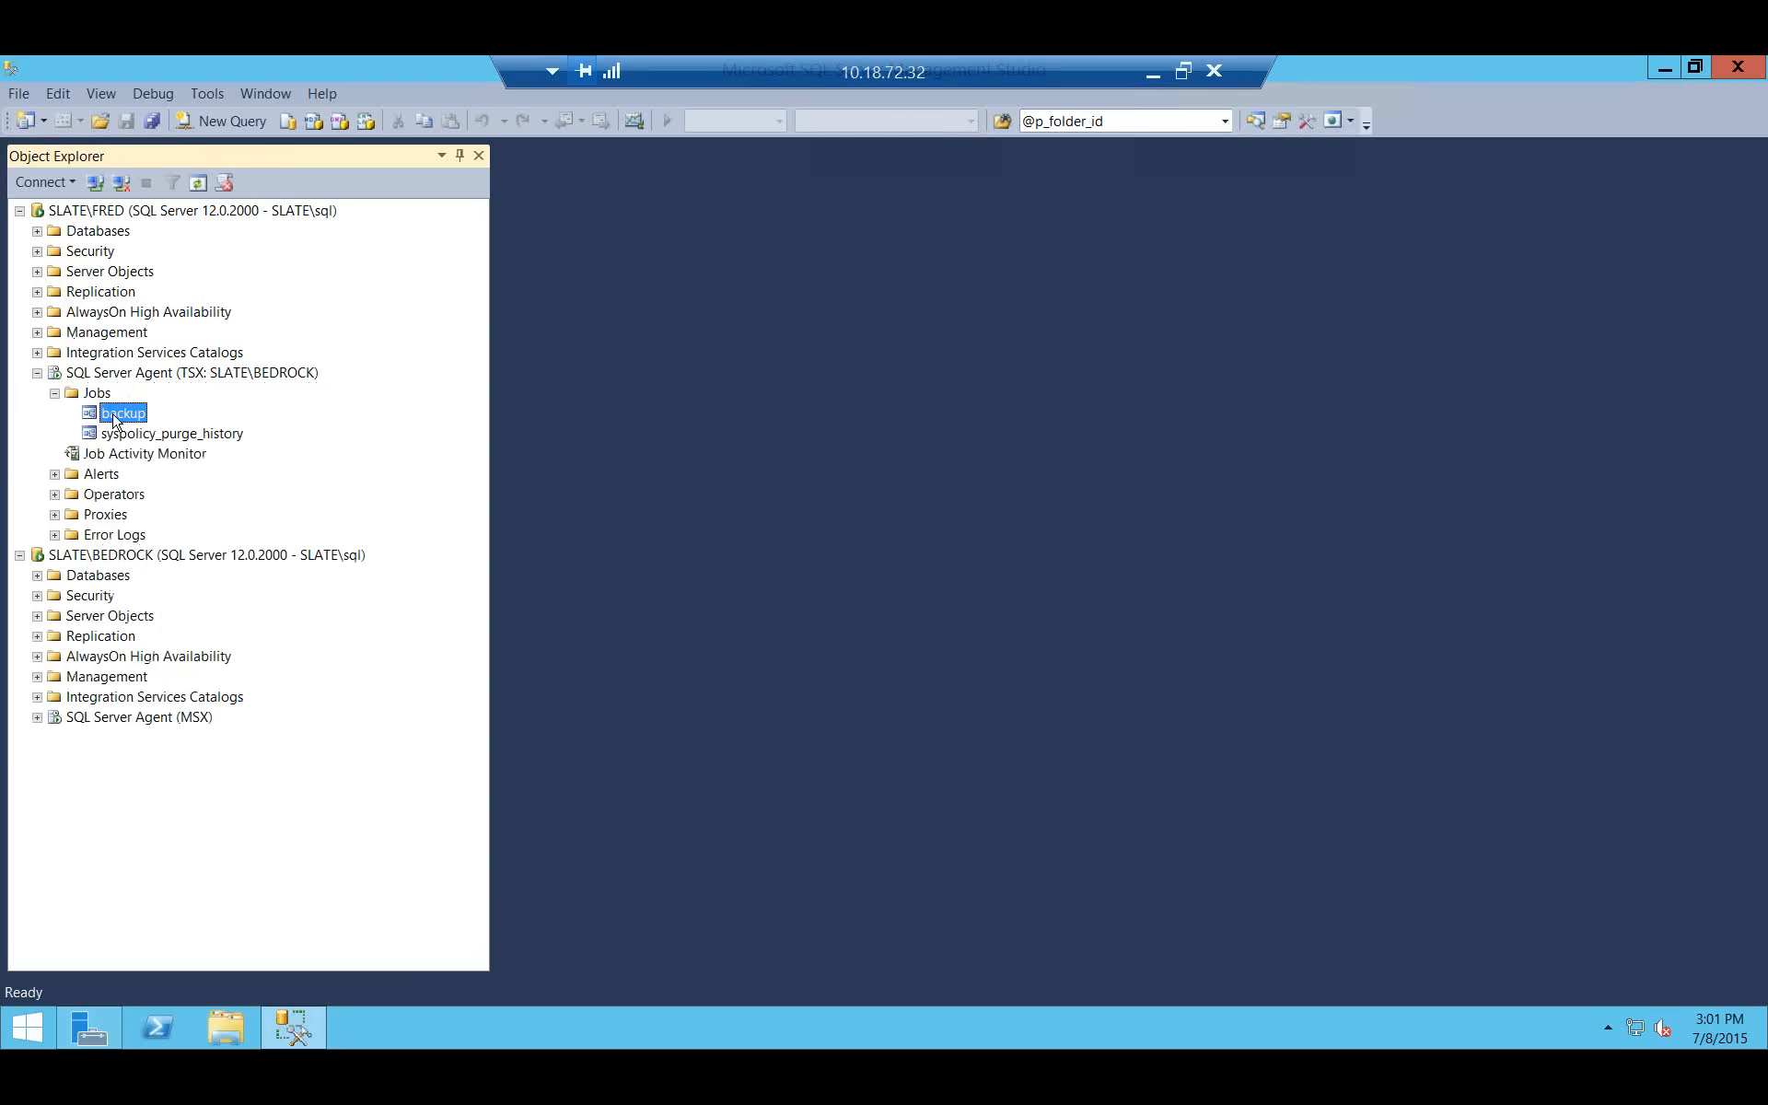
Remove SLATE\FRED from the targets of the multi-server backup job on SLATE\BEDROCK and save the job.
{"action": "left_click", "coordinate": [38, 718]}
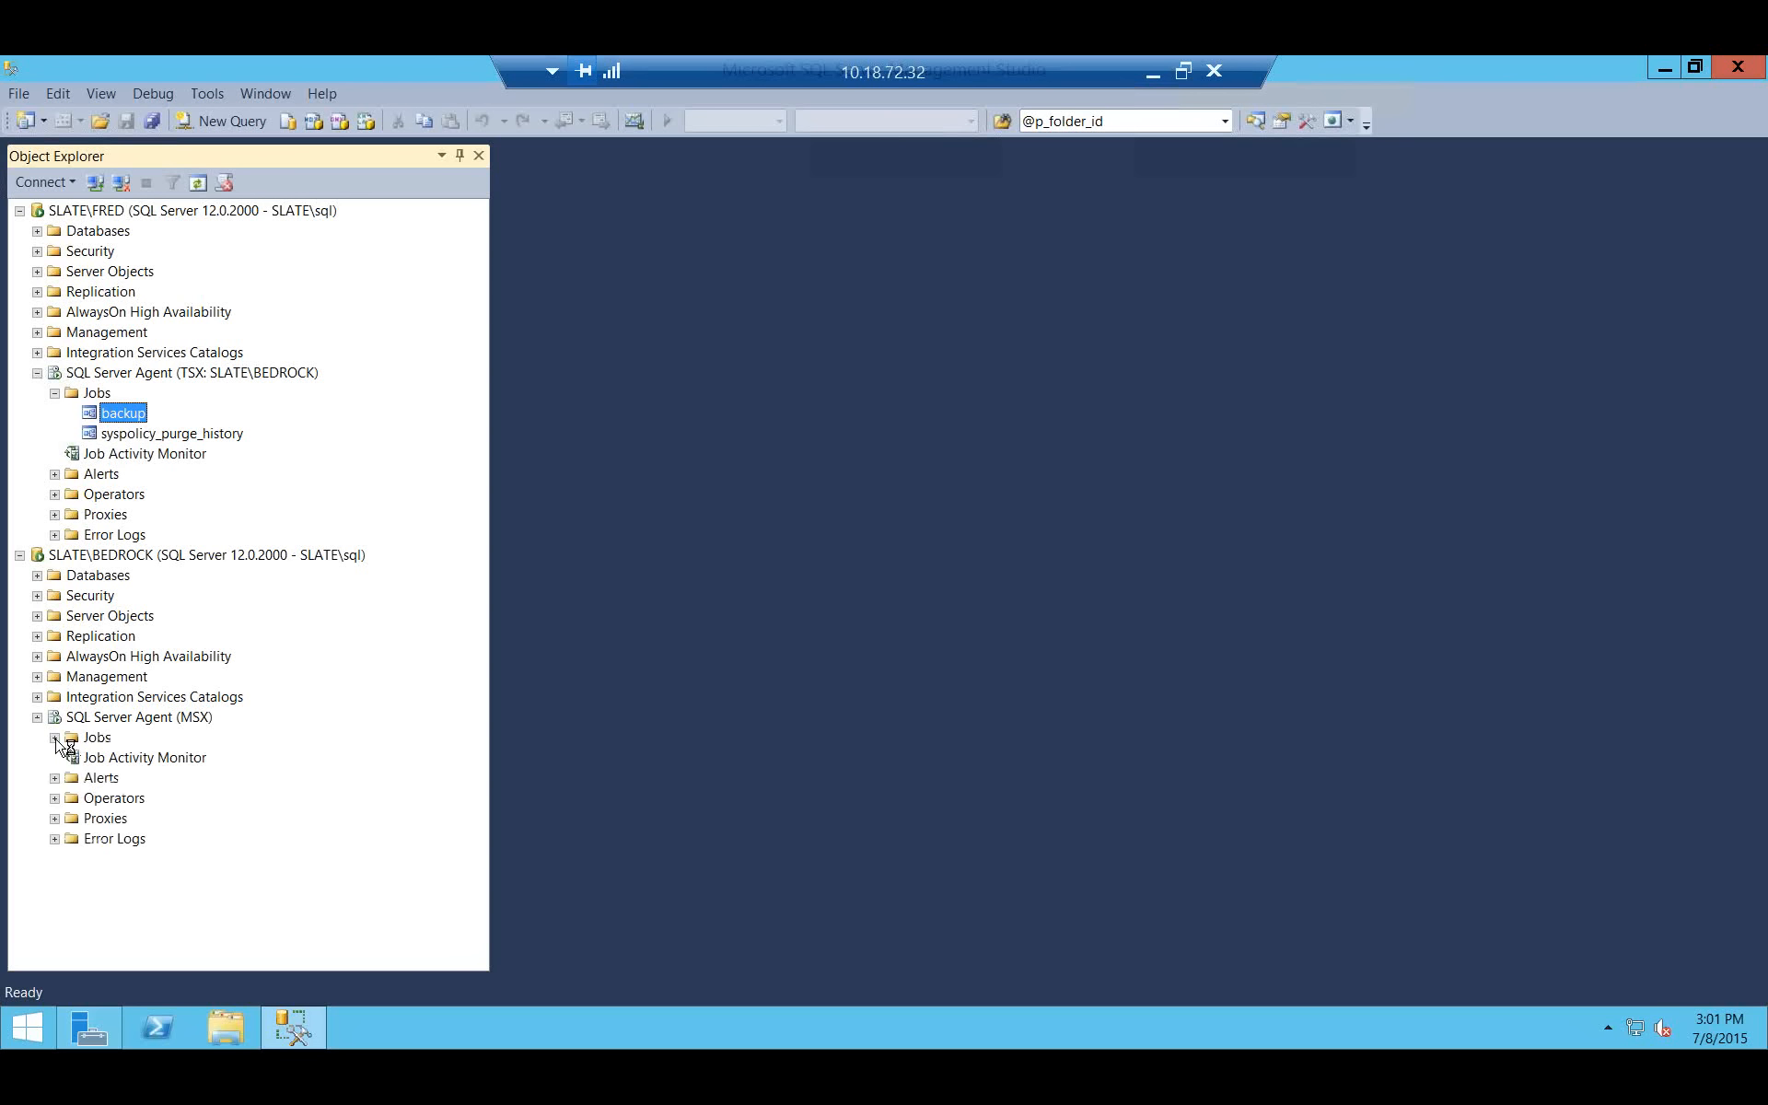
{"action": "left_click", "coordinate": [54, 736]}
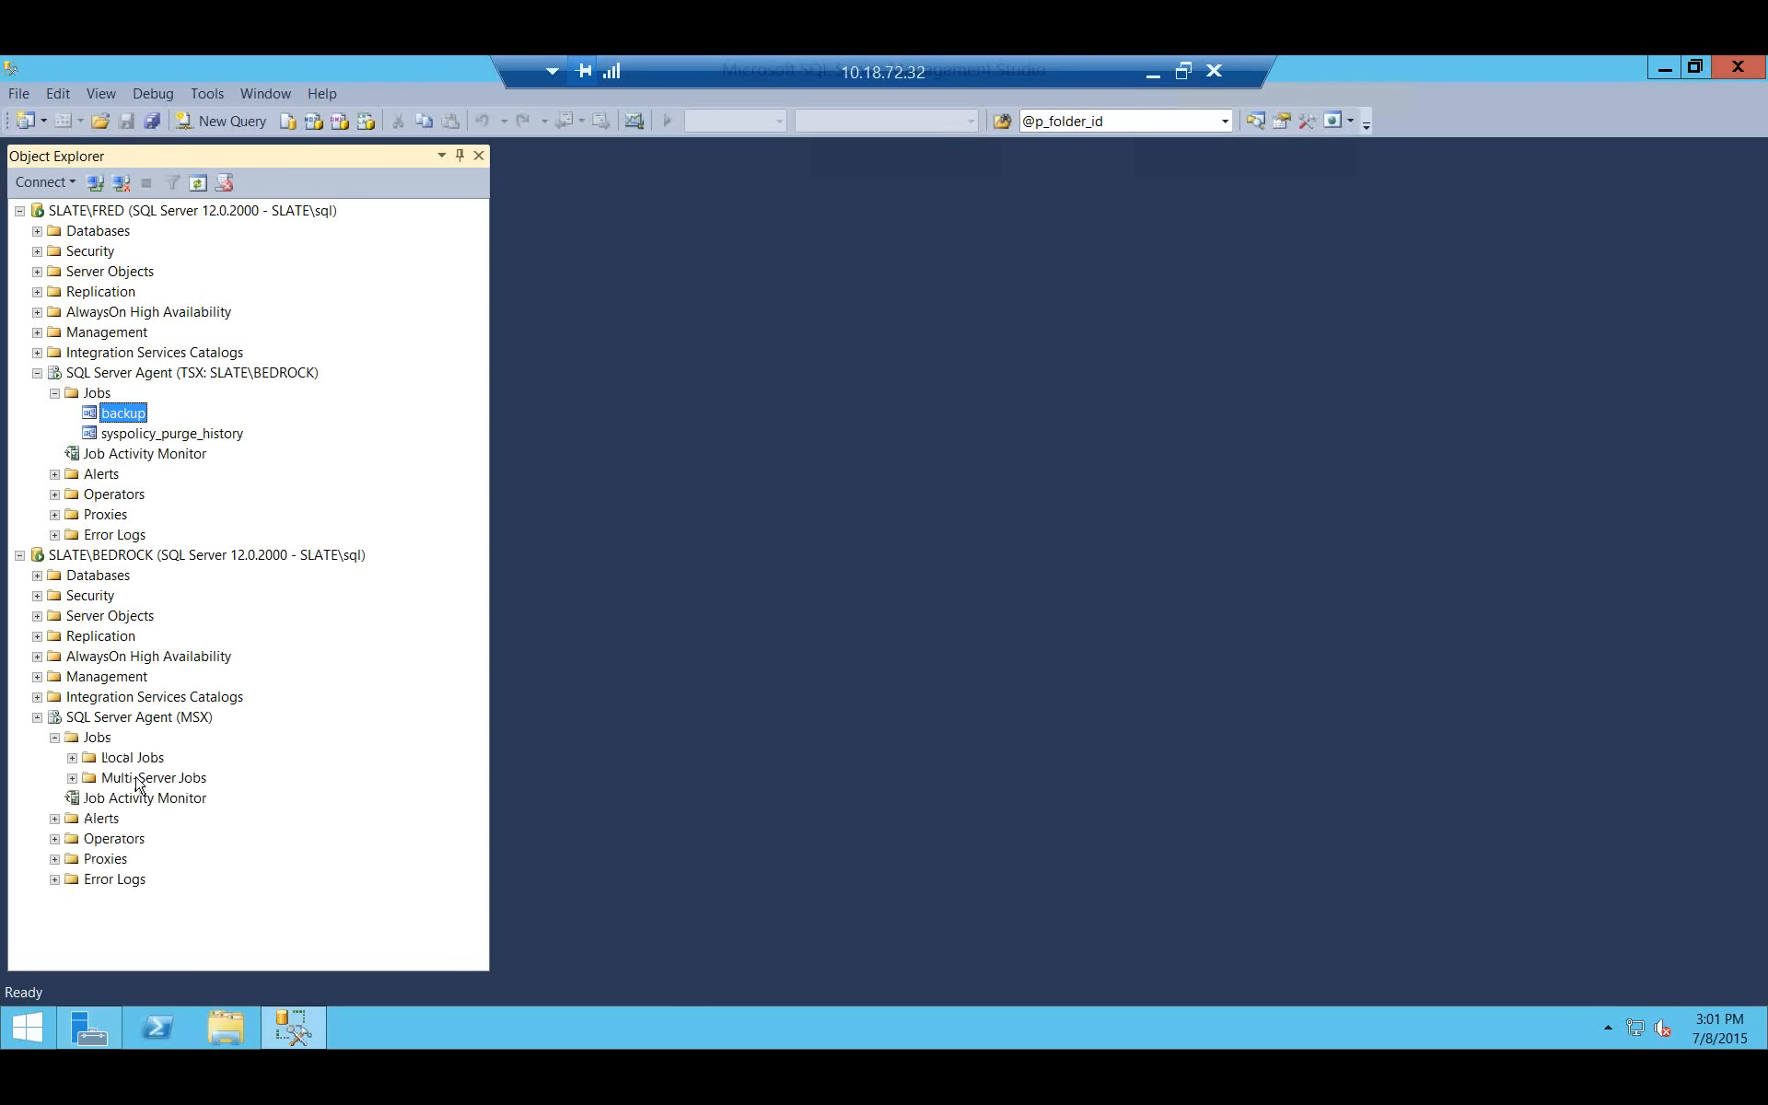
{"action": "left_click", "coordinate": [73, 778]}
{"action": "left_click", "coordinate": [140, 798]}
{"action": "right_click", "coordinate": [154, 797]}
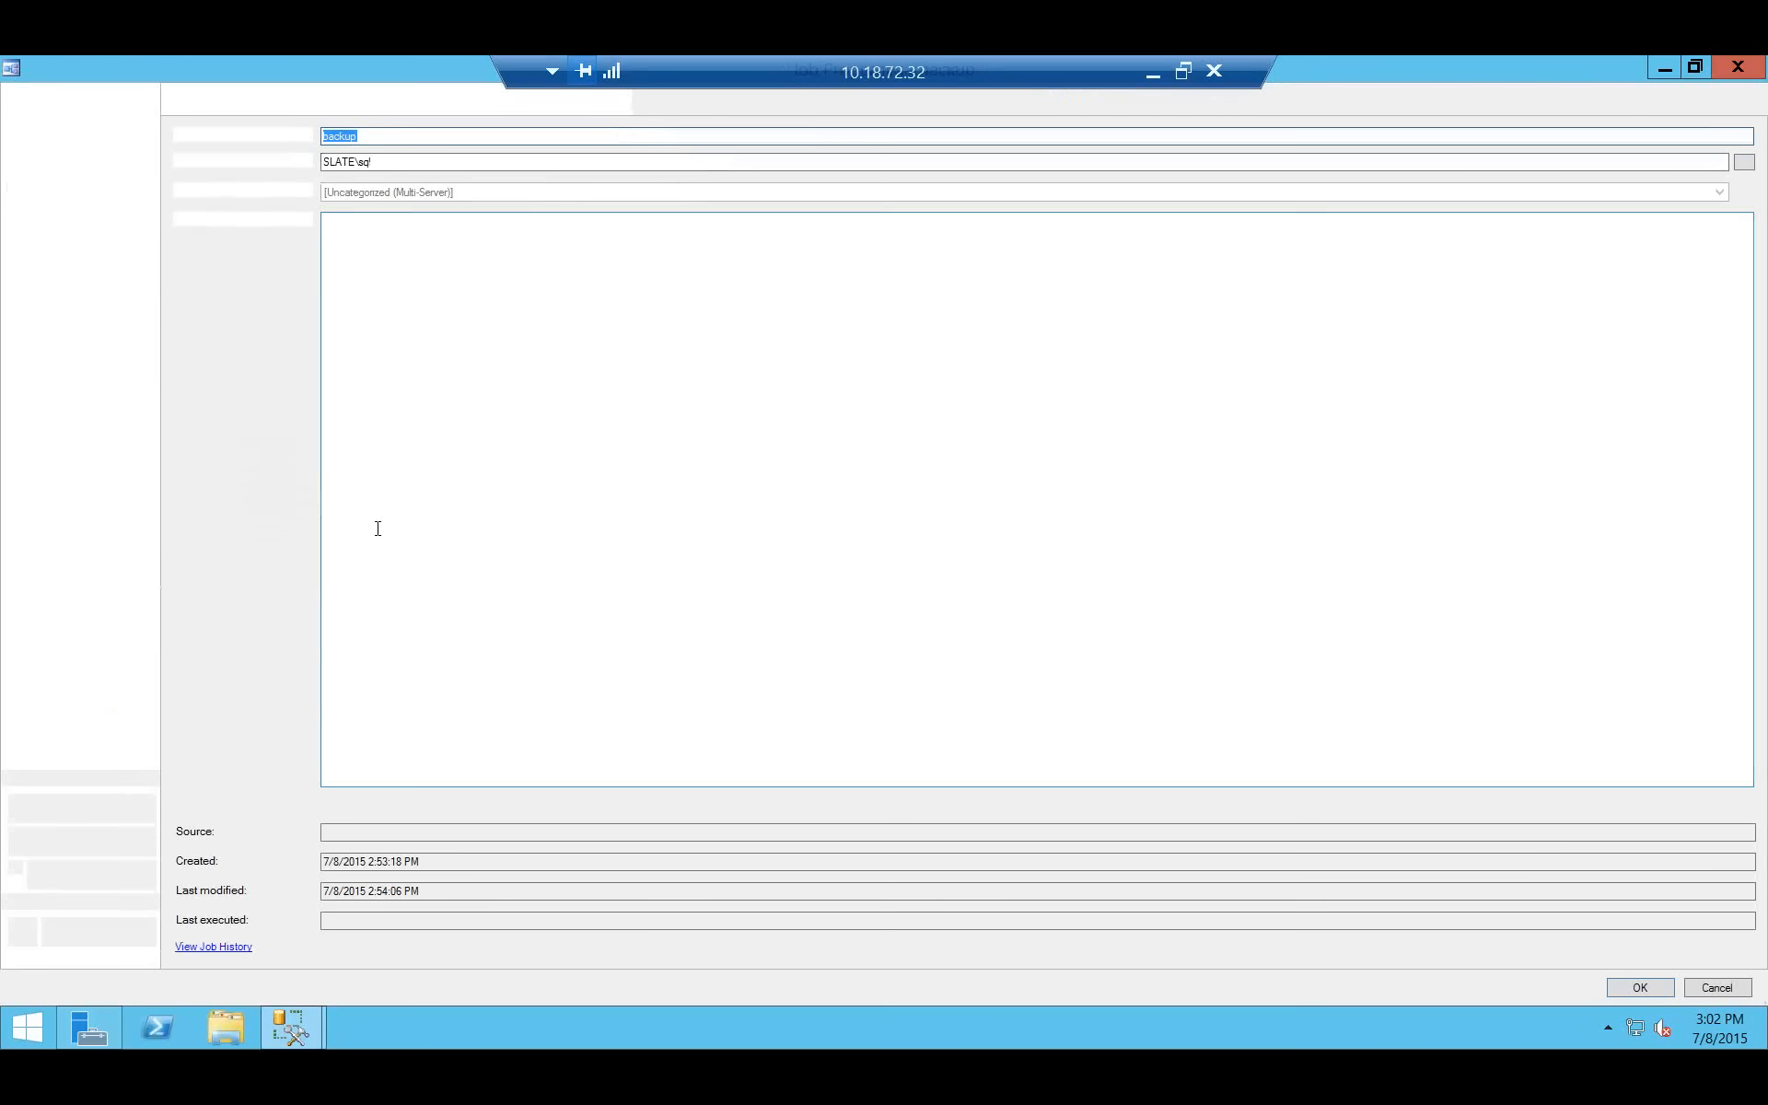
{"action": "left_click", "coordinate": [38, 181]}
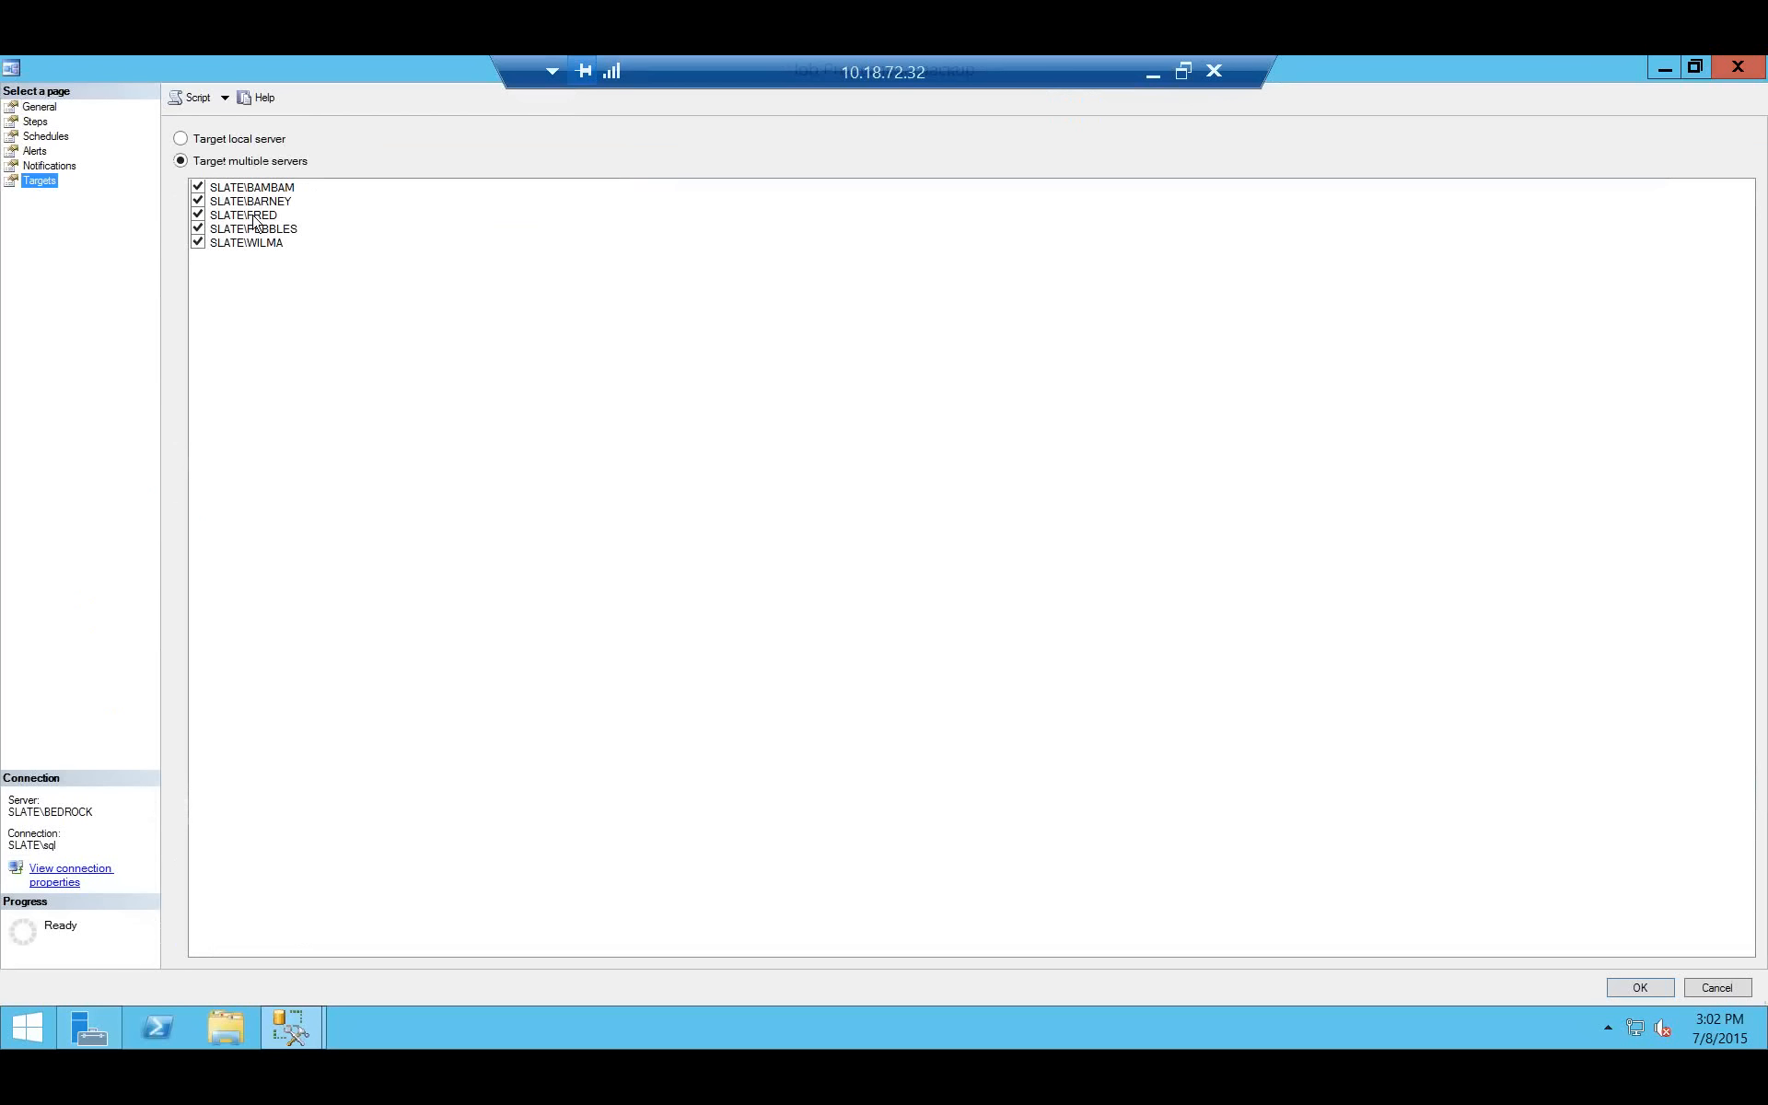
{"action": "left_click", "coordinate": [199, 215]}
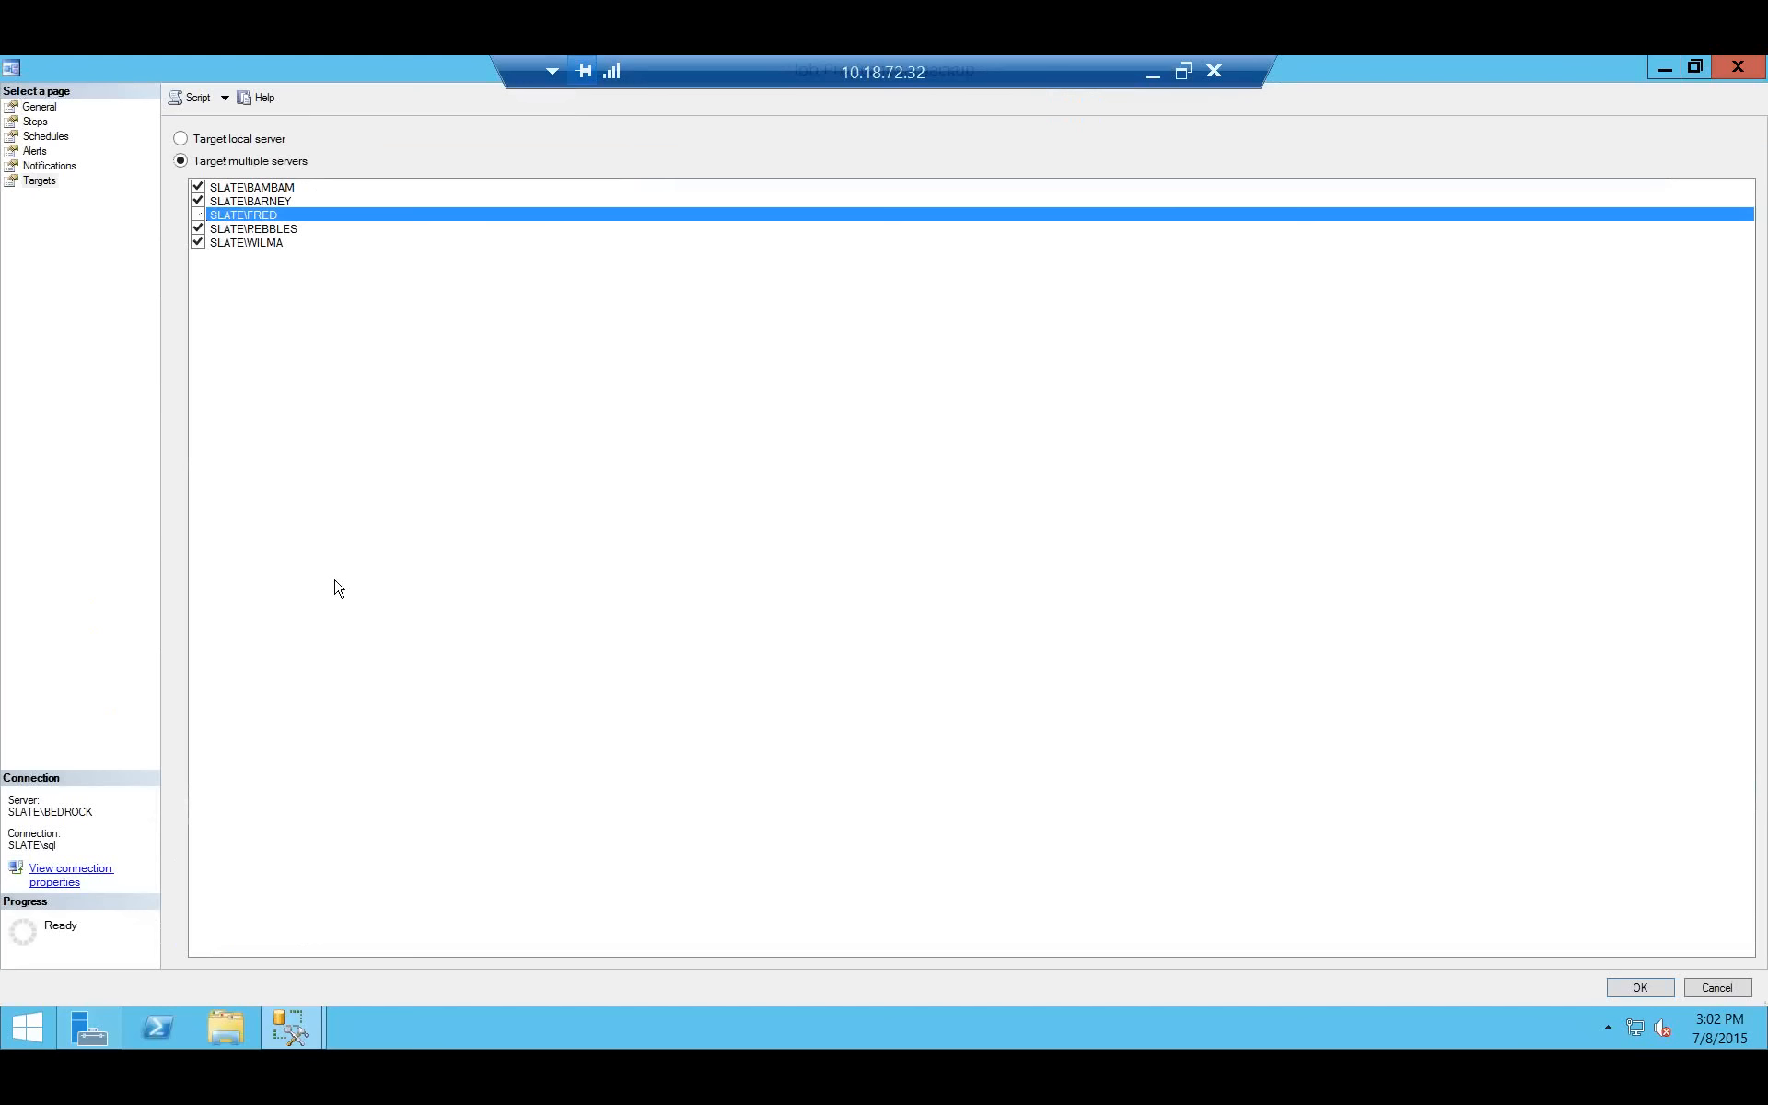
{"action": "left_click", "coordinate": [1631, 985]}
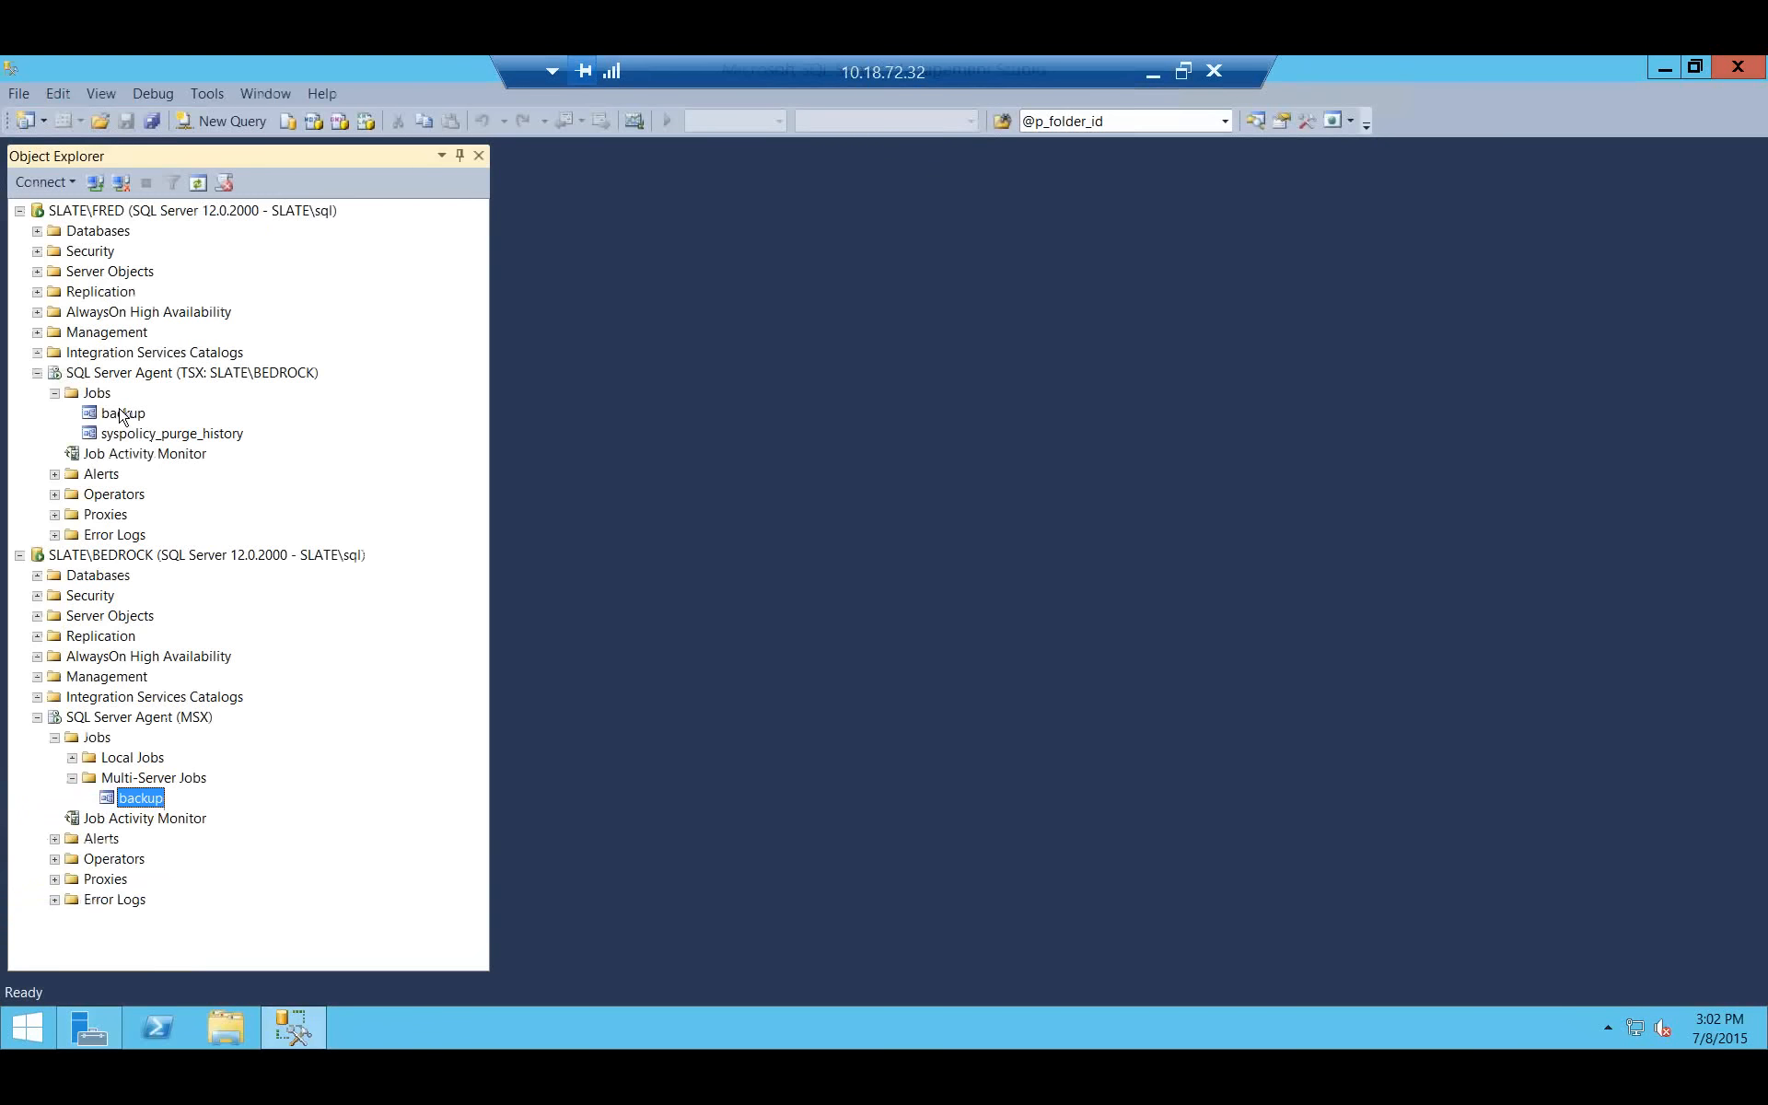
Open target server management for SLATE\BEDROCK and refresh the status to check the unread instructions of SLATE\BARNEY and SLATE\FRED.
{"action": "left_click", "coordinate": [122, 413]}
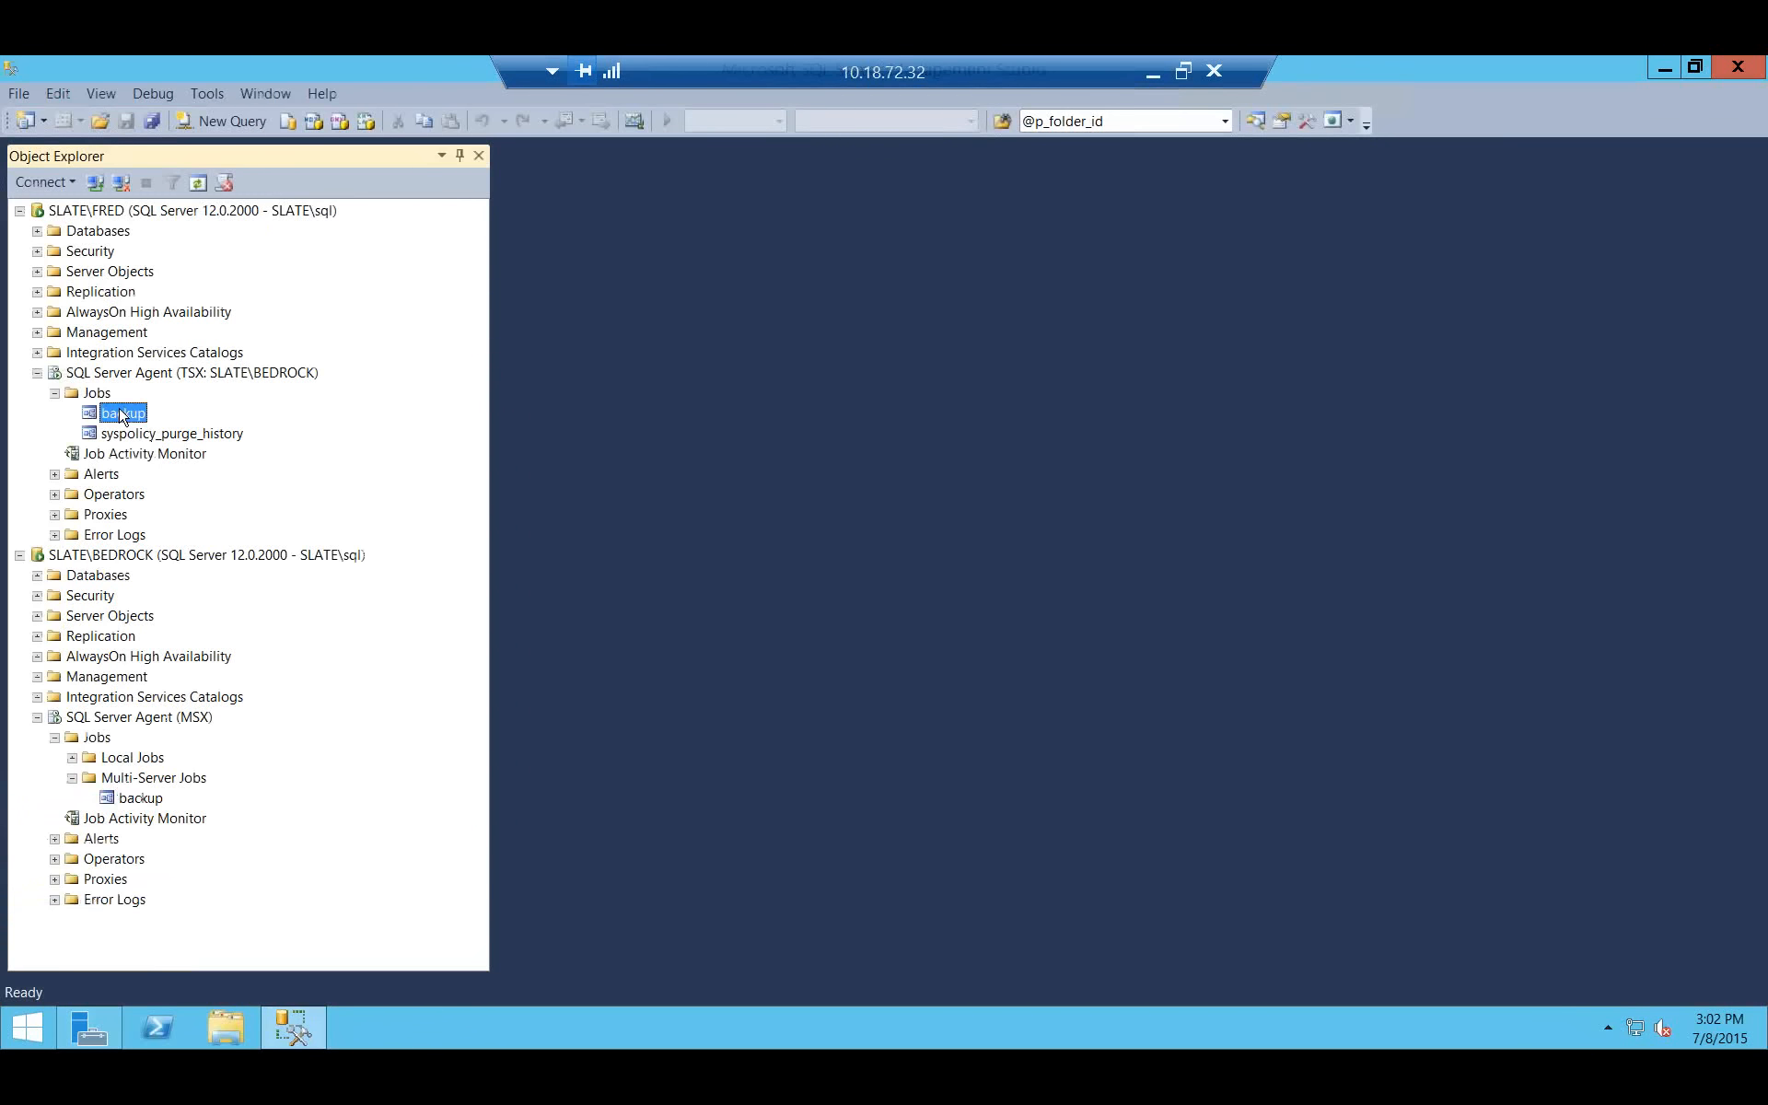
{"action": "right_click", "coordinate": [105, 716]}
{"action": "mouse_move", "coordinate": [187, 753]}
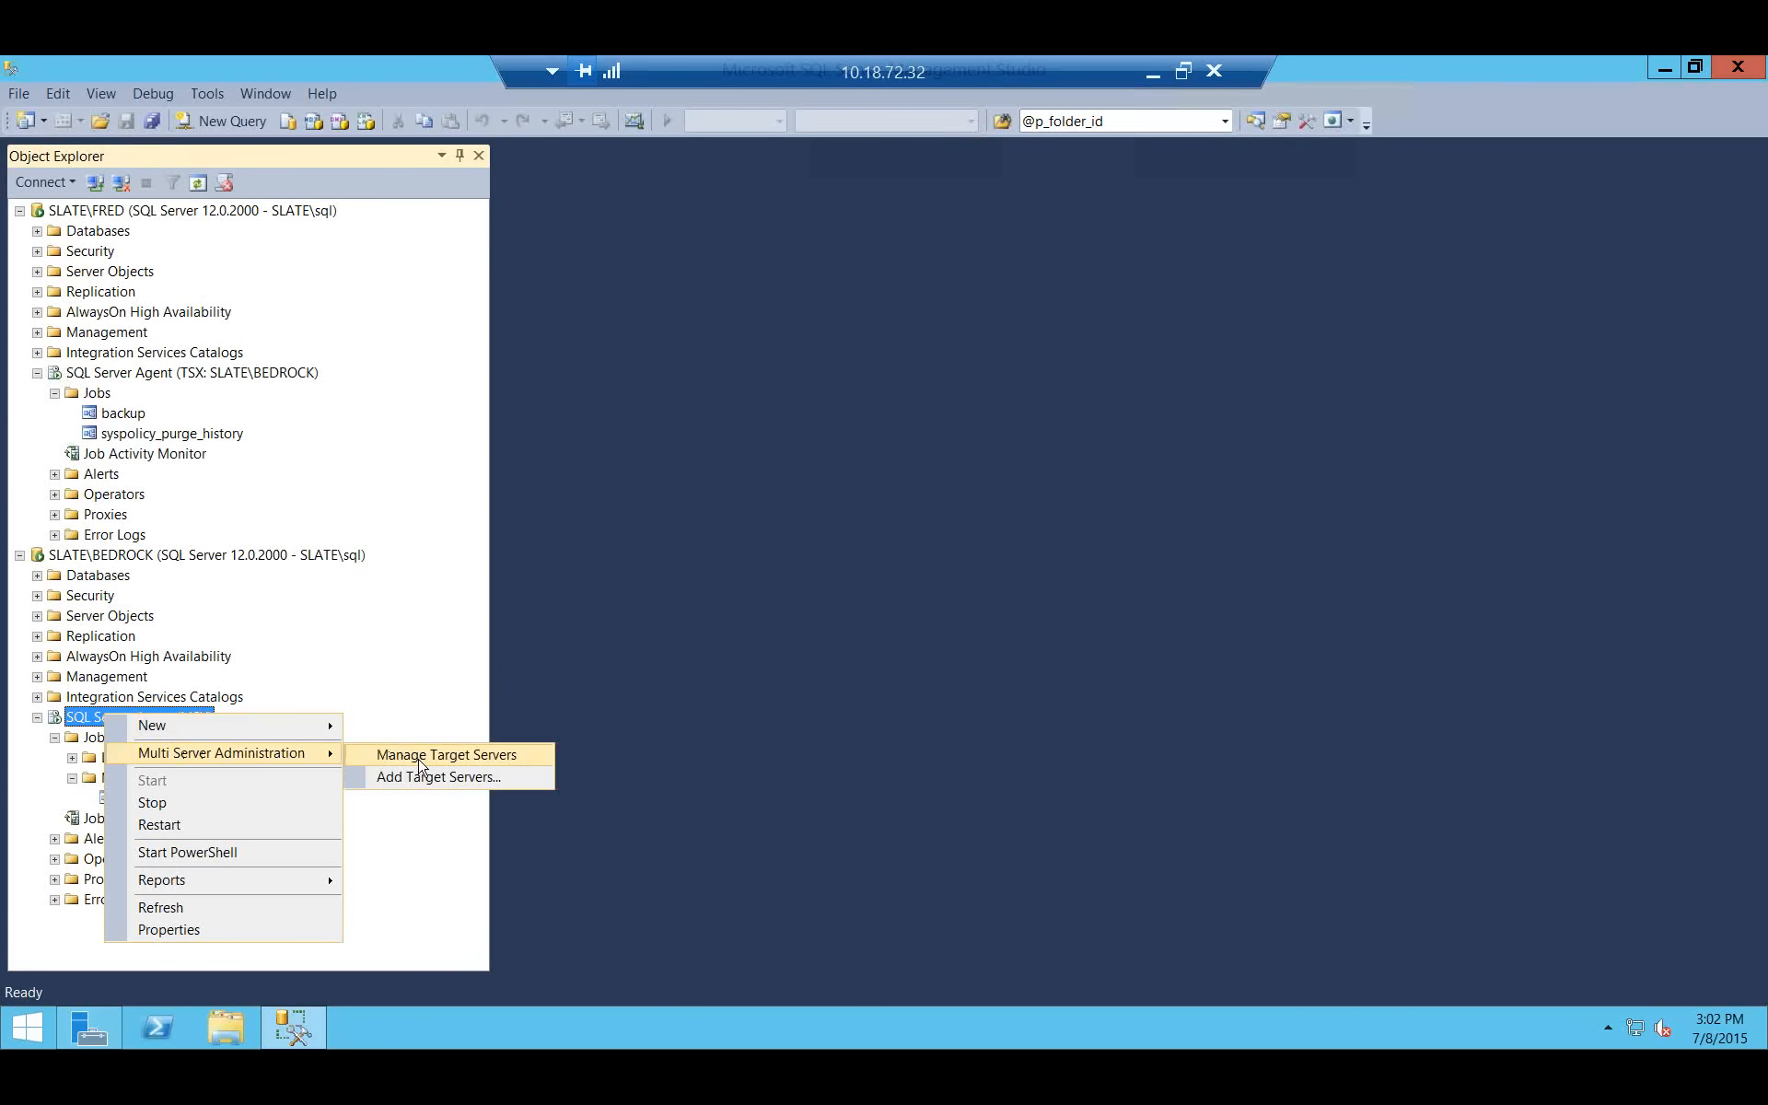
{"action": "left_click", "coordinate": [419, 757]}
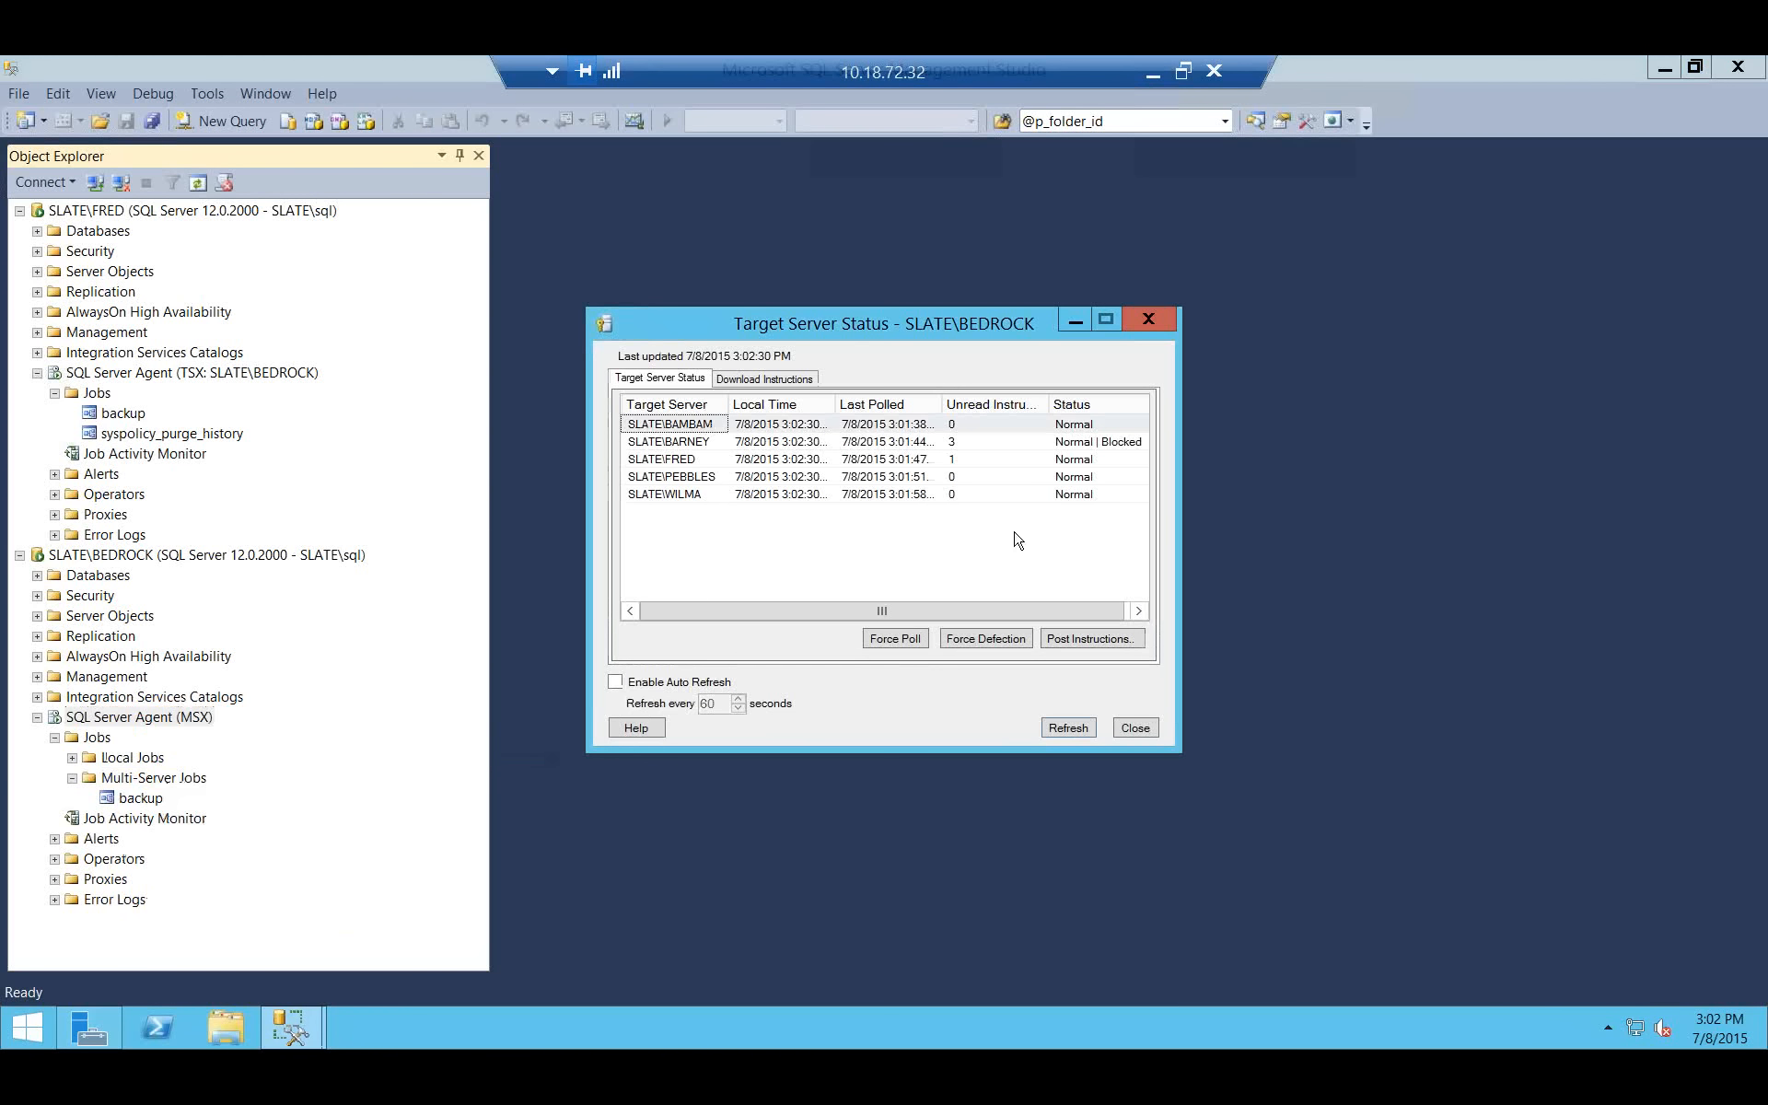
{"action": "left_click", "coordinate": [966, 446]}
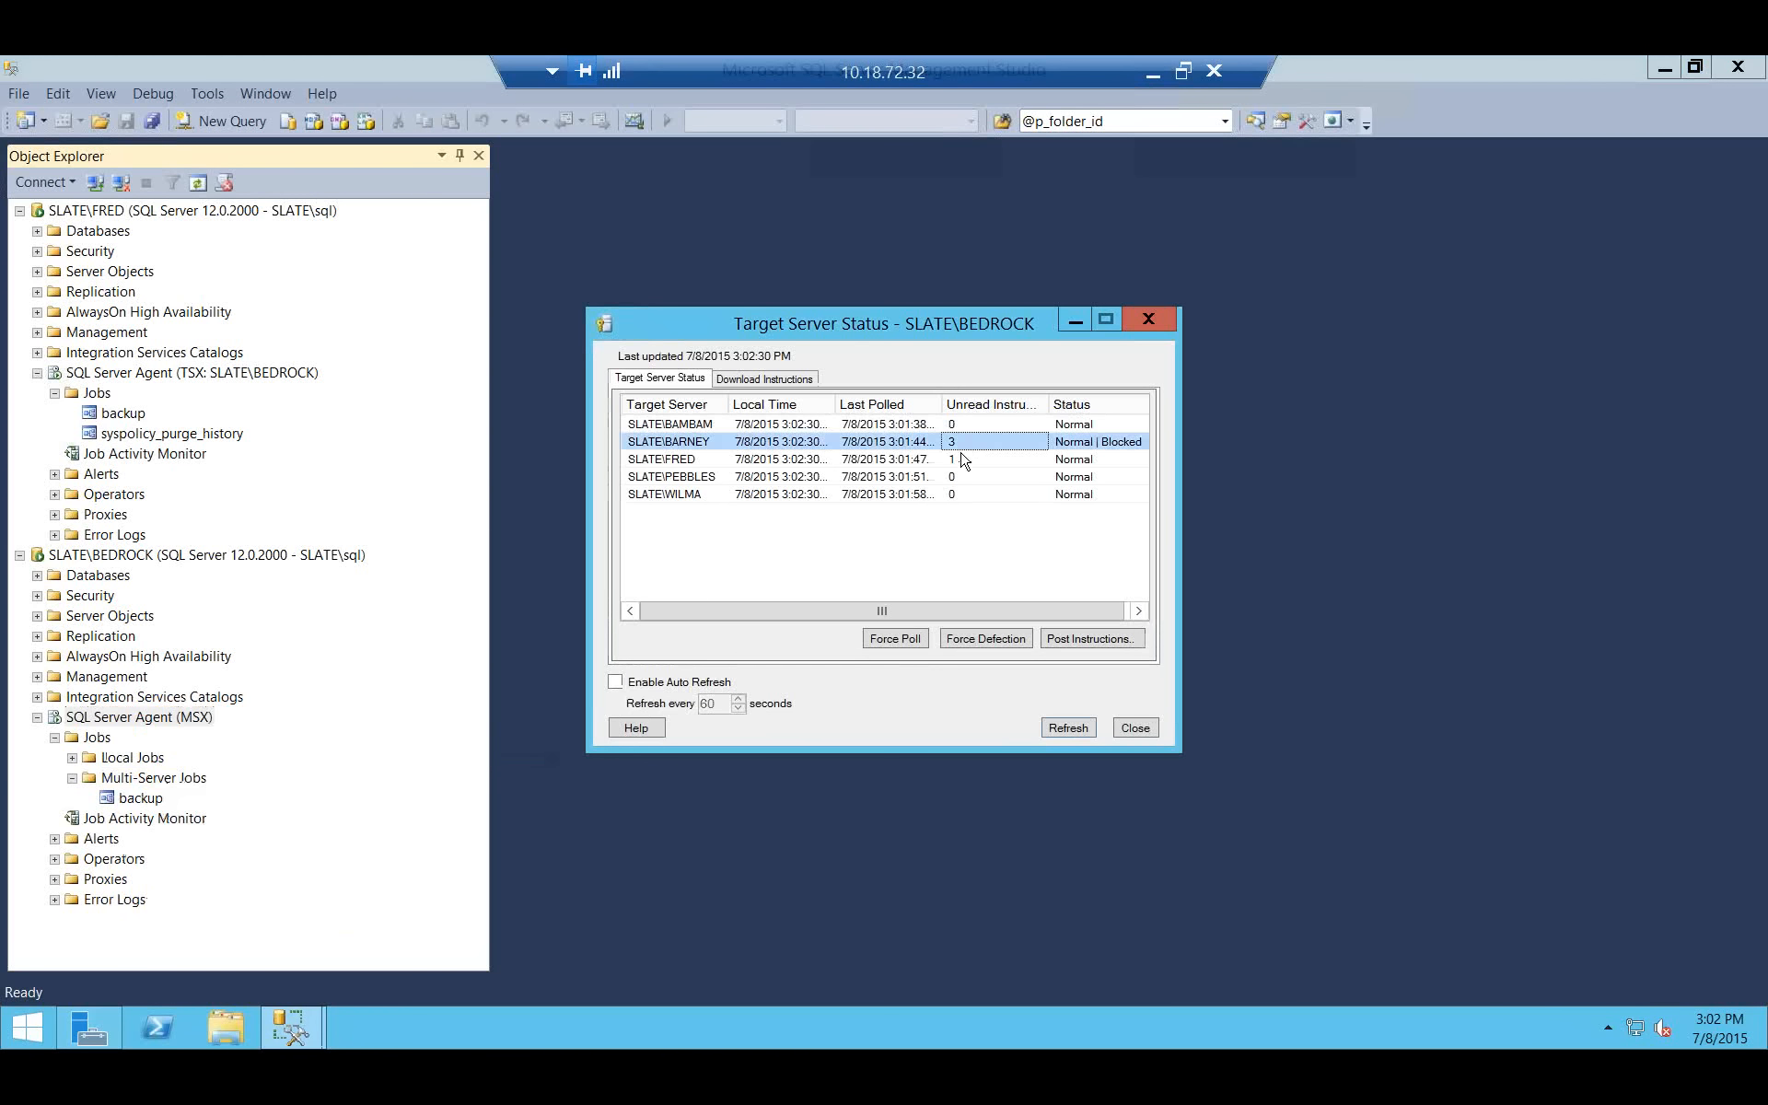
{"action": "left_click", "coordinate": [958, 460]}
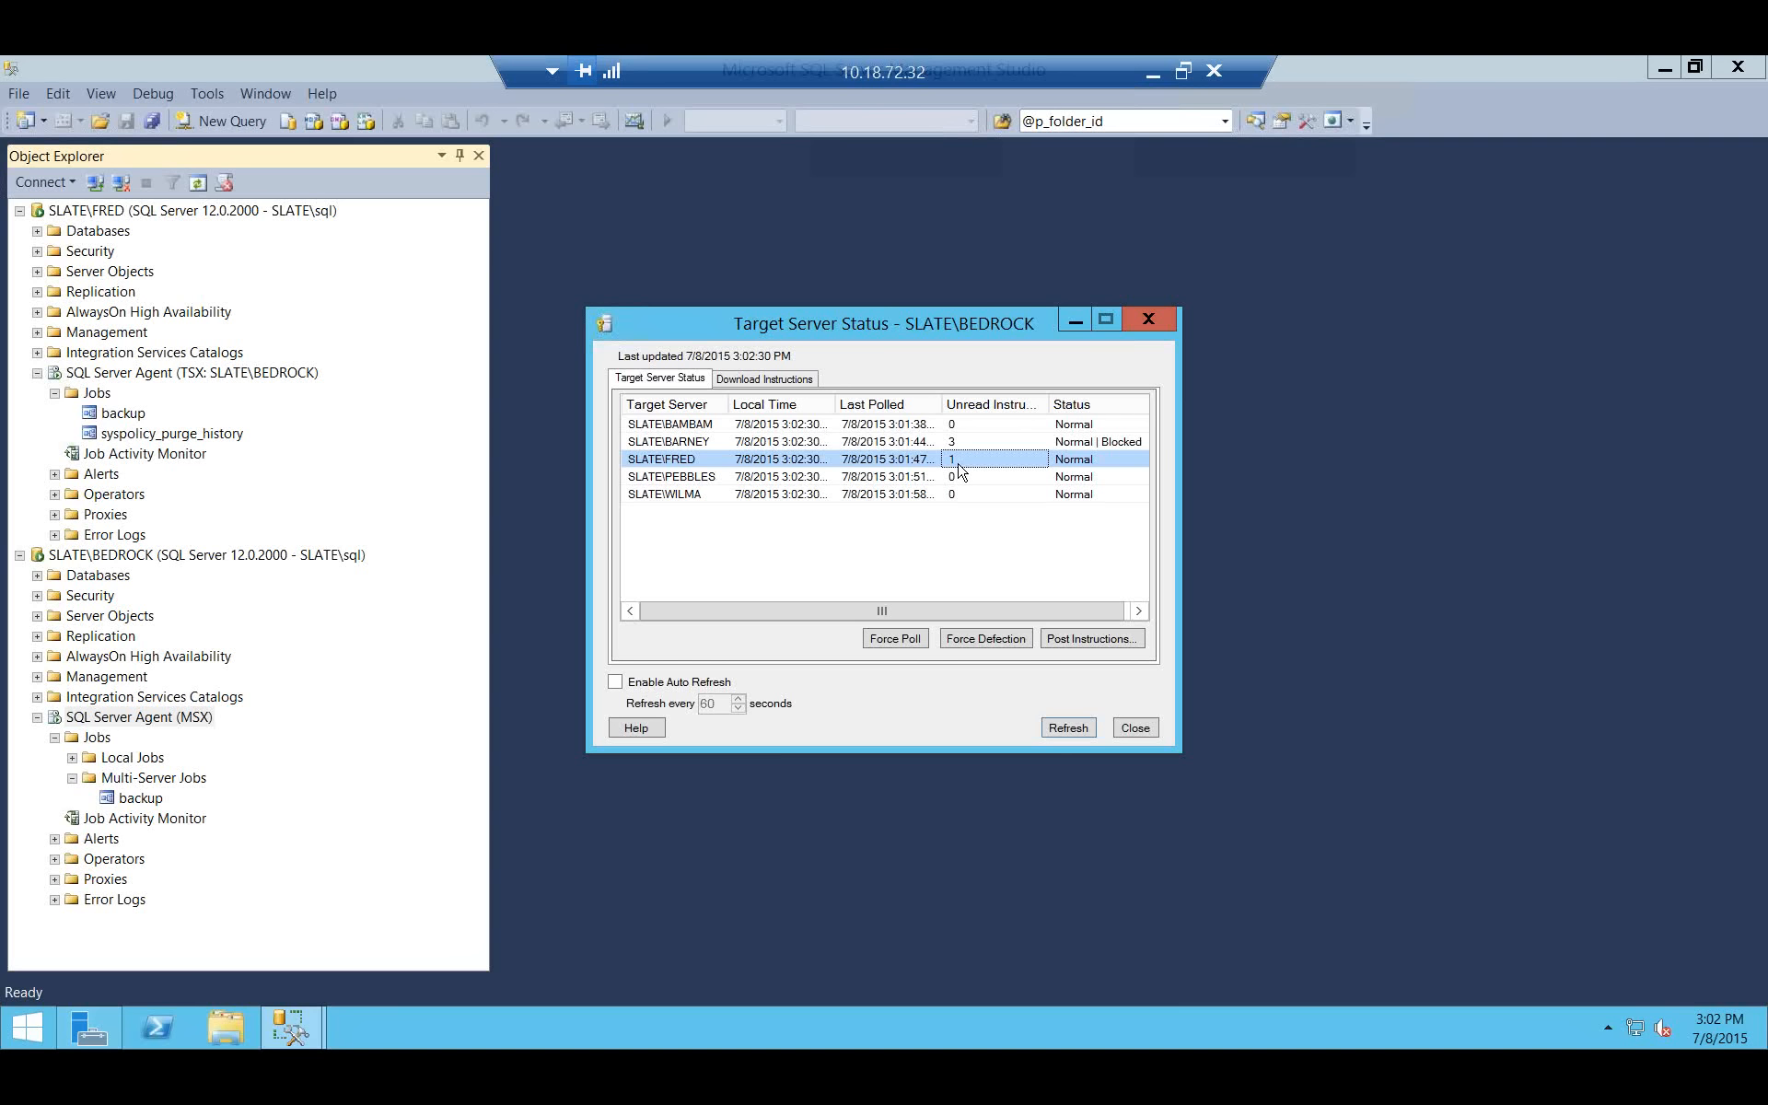
{"action": "left_click", "coordinate": [1068, 727]}
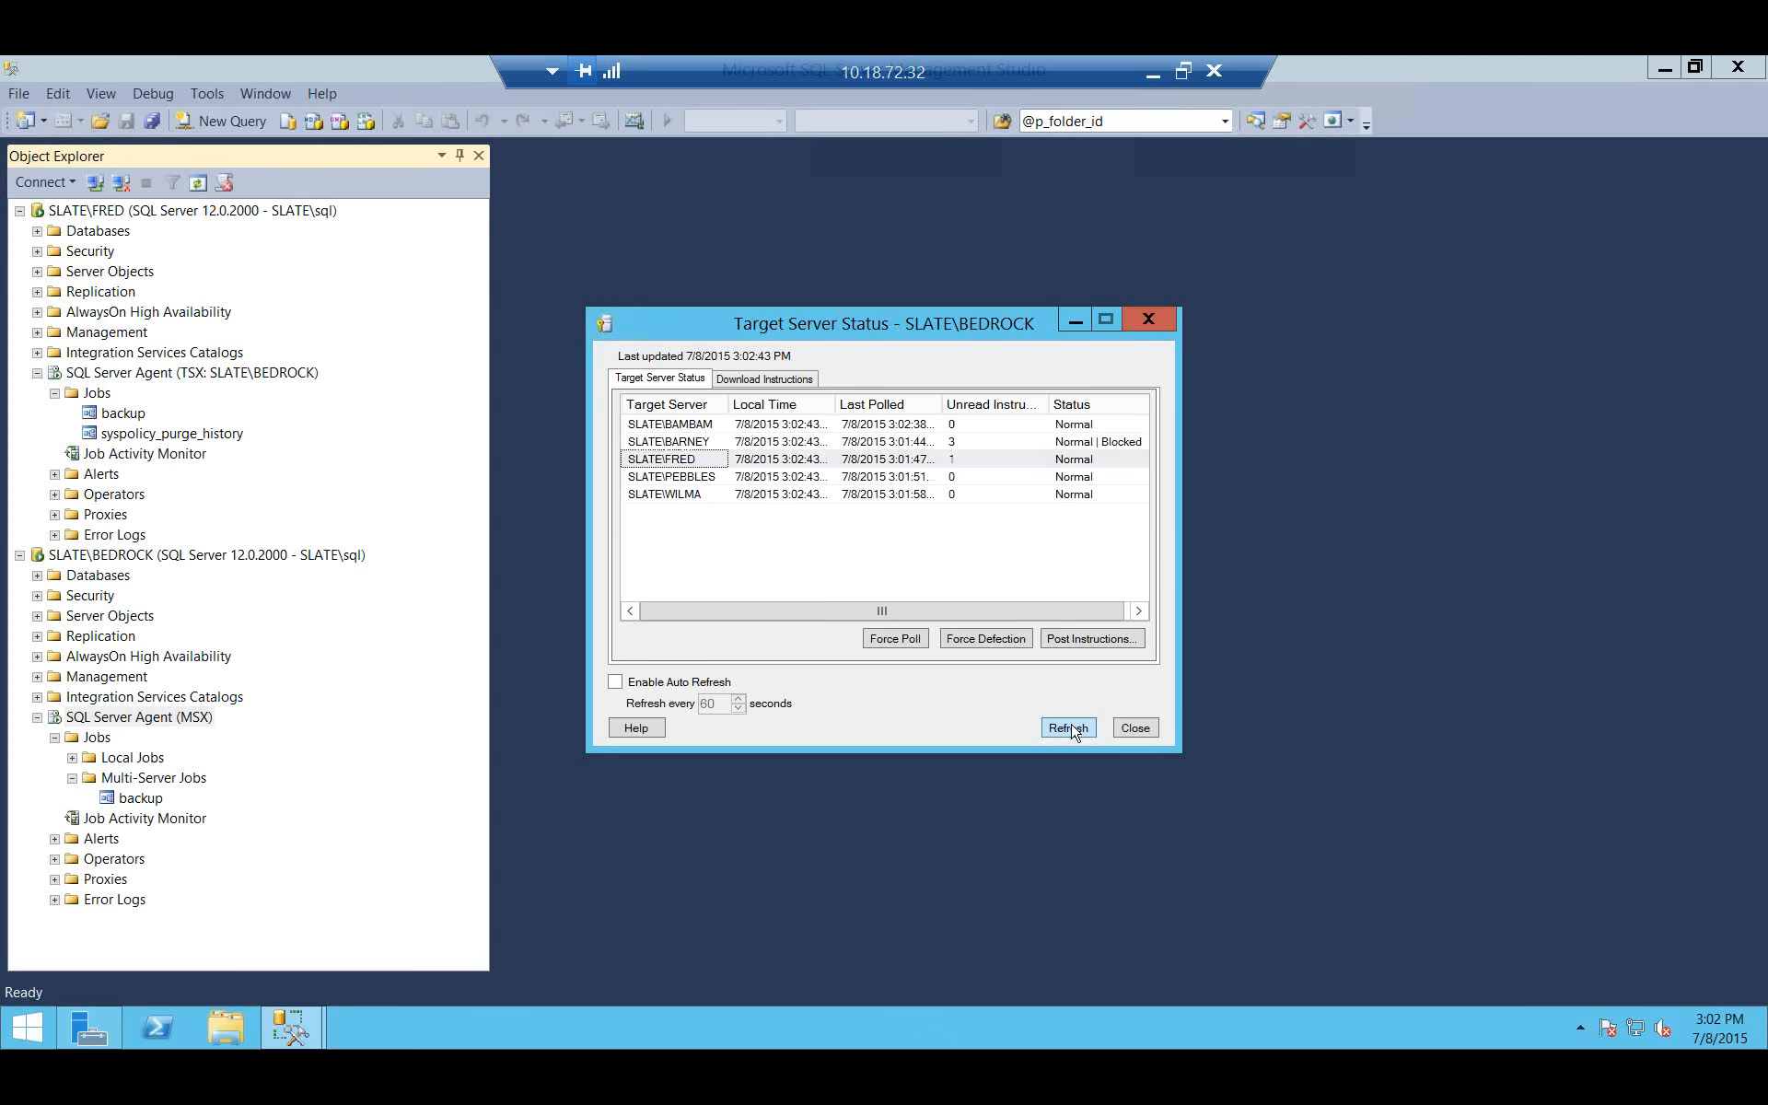
{"action": "left_click", "coordinate": [1068, 729]}
{"action": "left_click", "coordinate": [1068, 727]}
{"action": "left_click", "coordinate": [974, 462]}
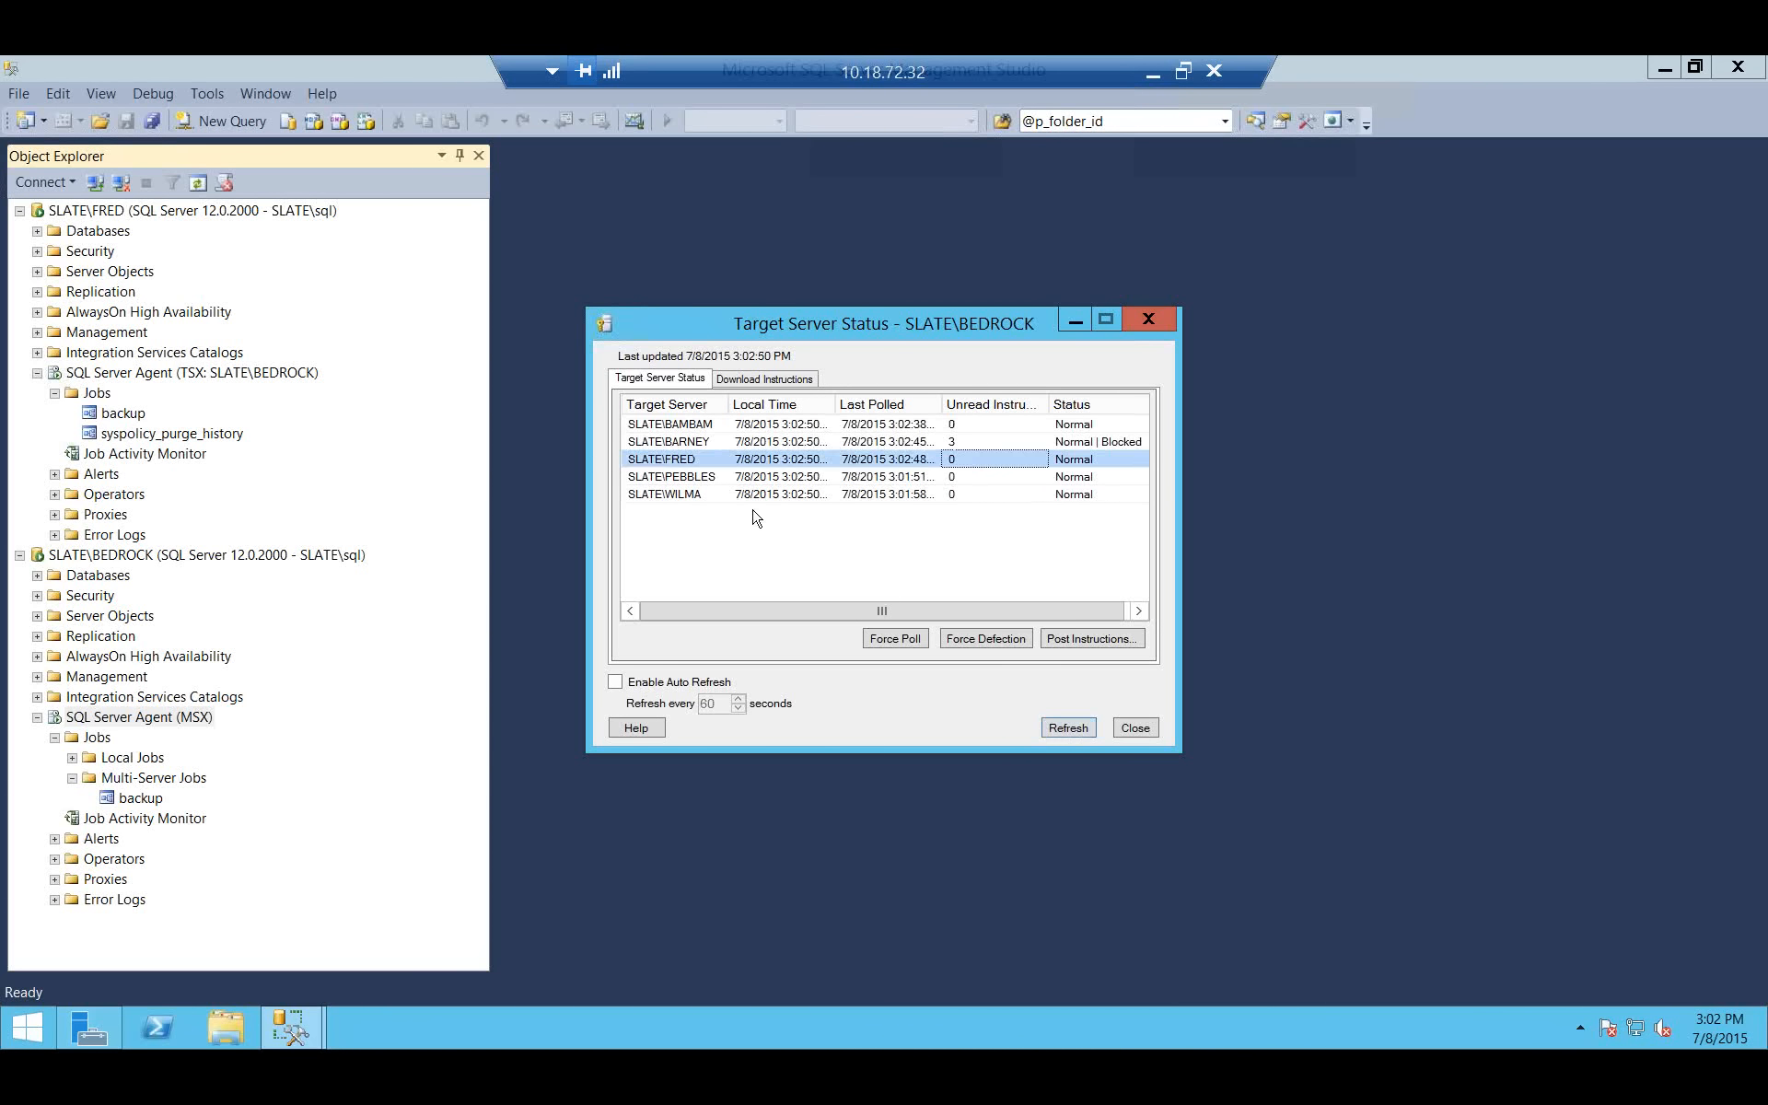
Leave the target server status and refresh the job list on SLATE\FRED.
{"action": "right_click", "coordinate": [90, 398]}
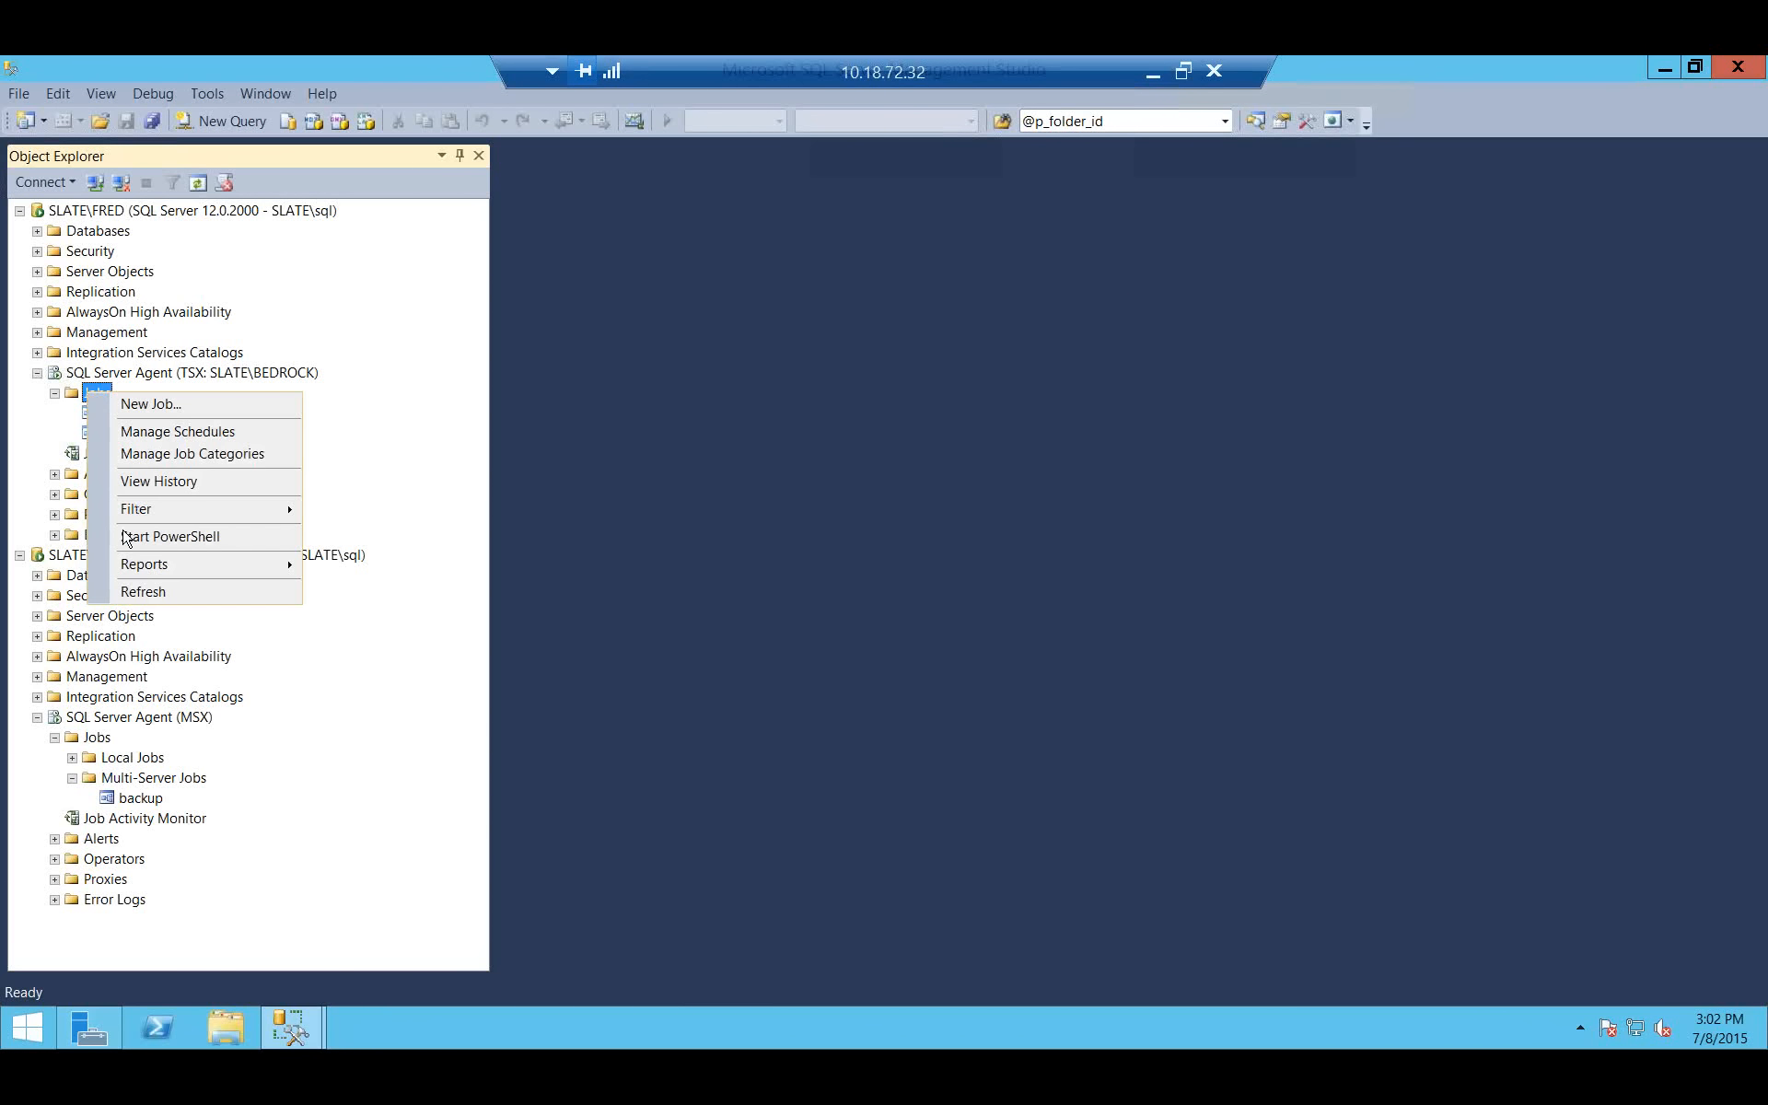
{"action": "left_click", "coordinate": [166, 595]}
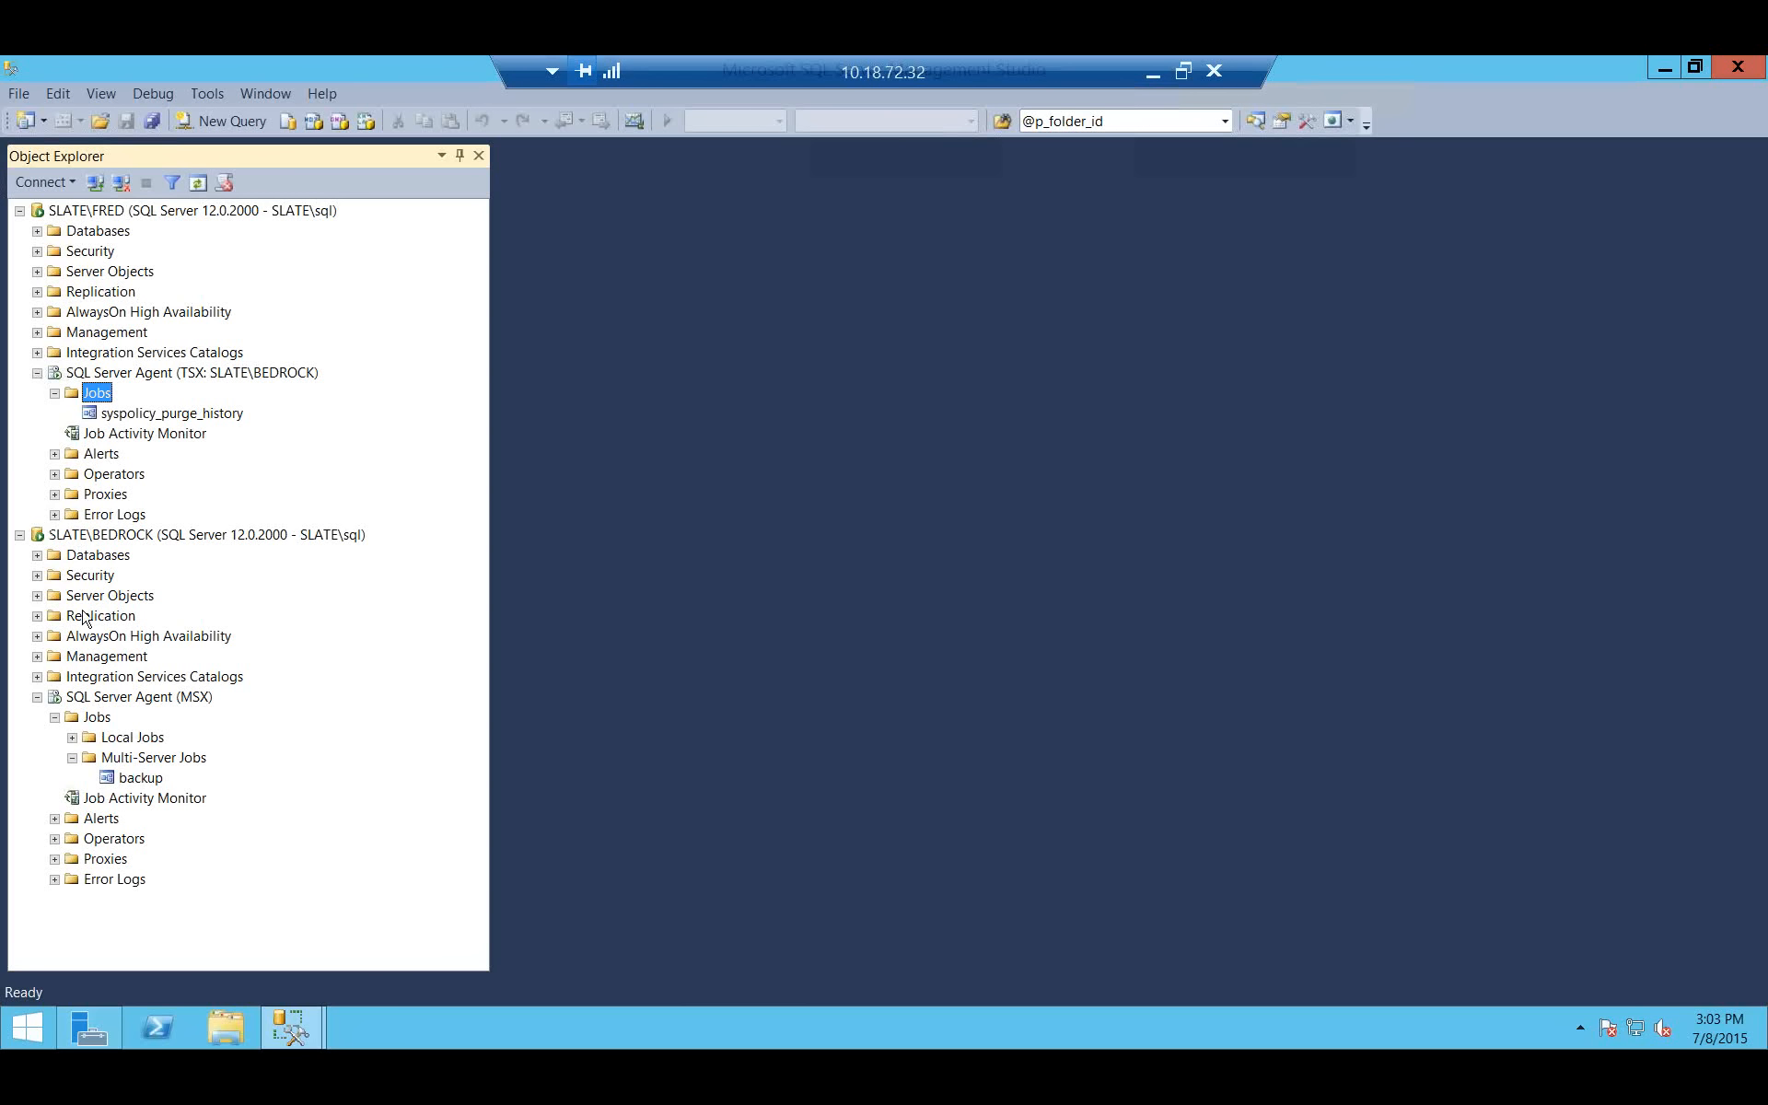
{"action": "left_click", "coordinate": [143, 777]}
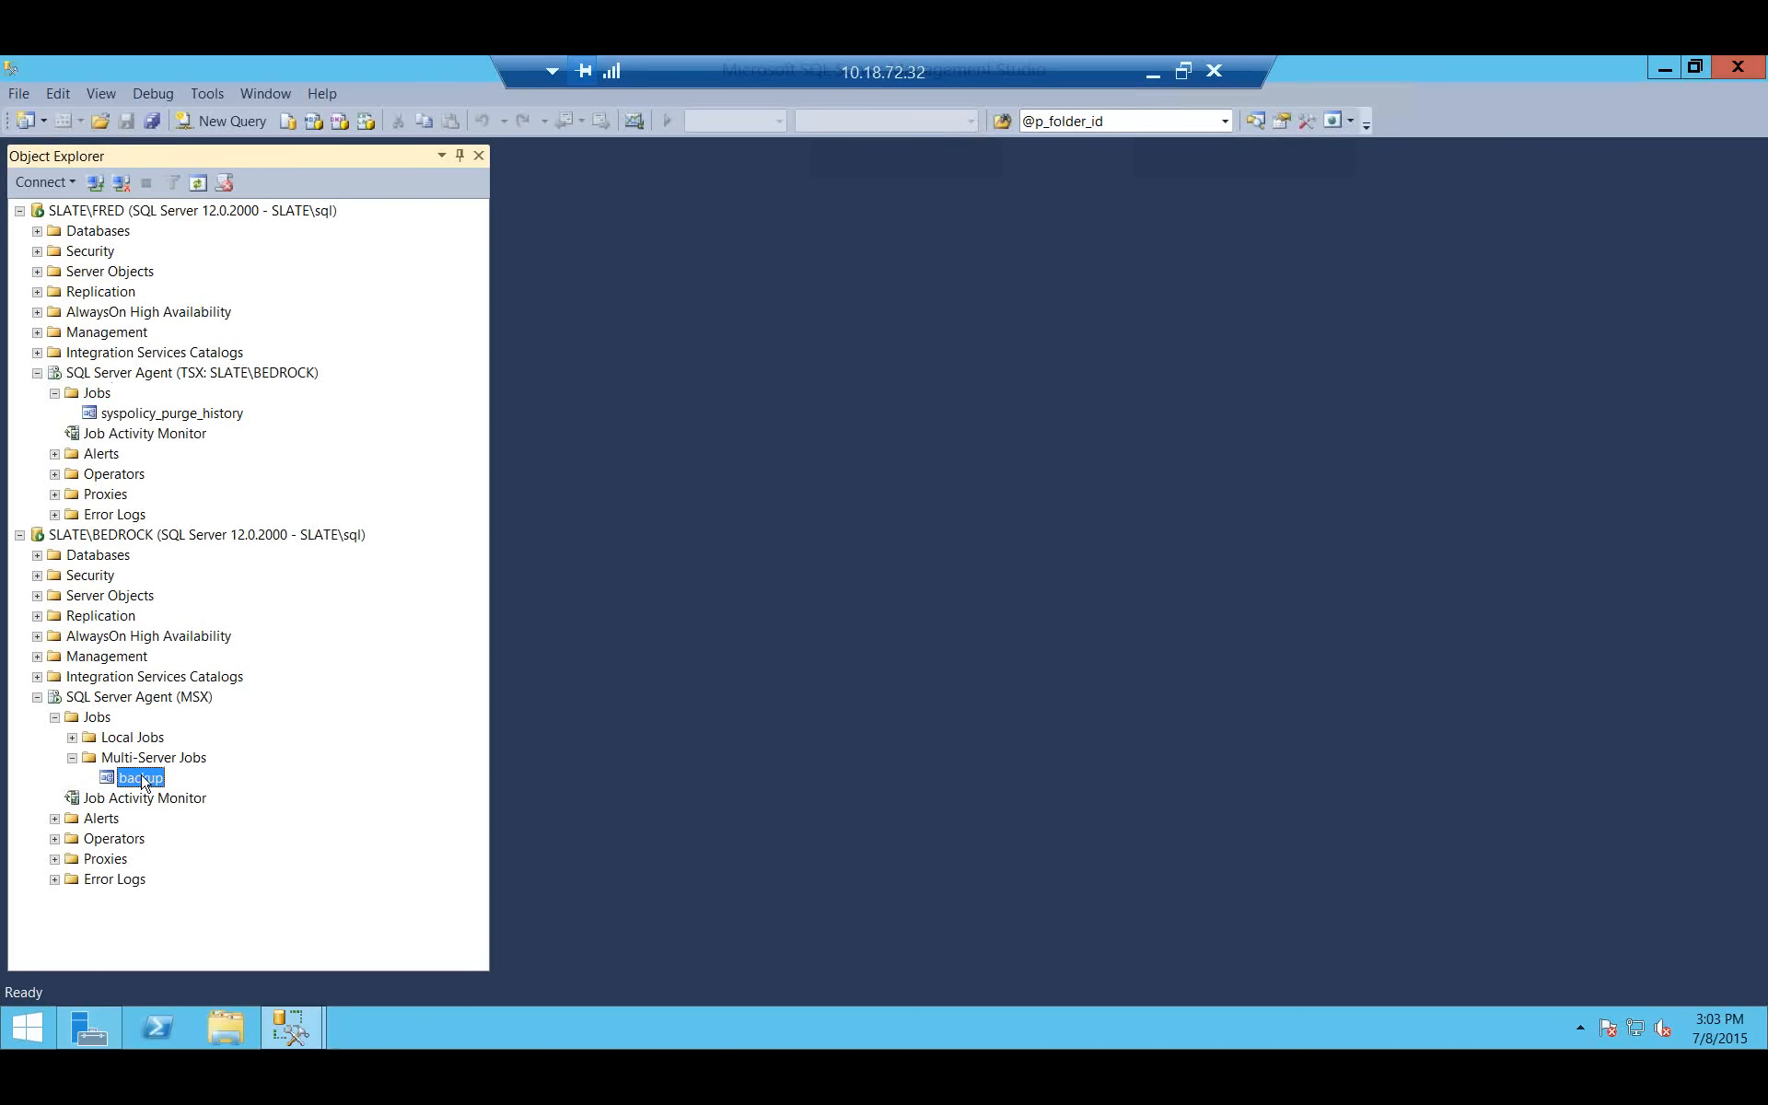
{"action": "right_click", "coordinate": [142, 780]}
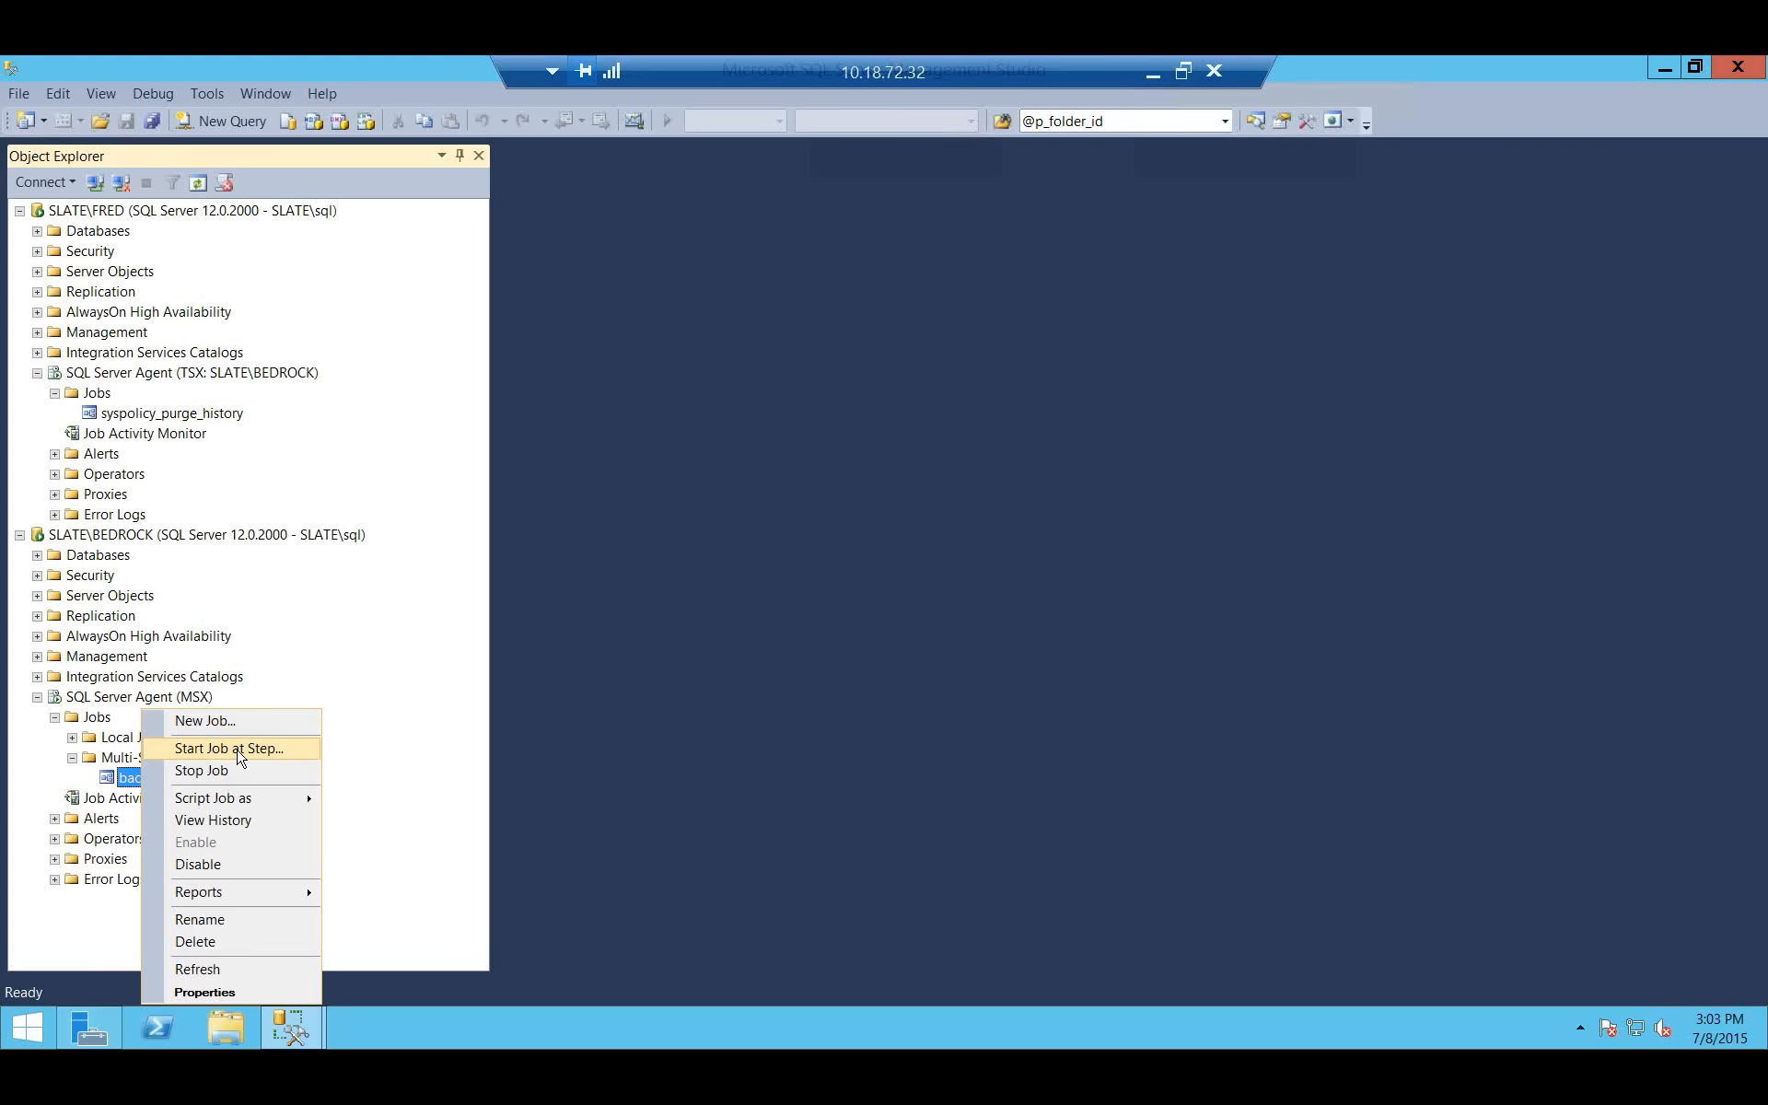
{"action": "left_click", "coordinate": [834, 639]}
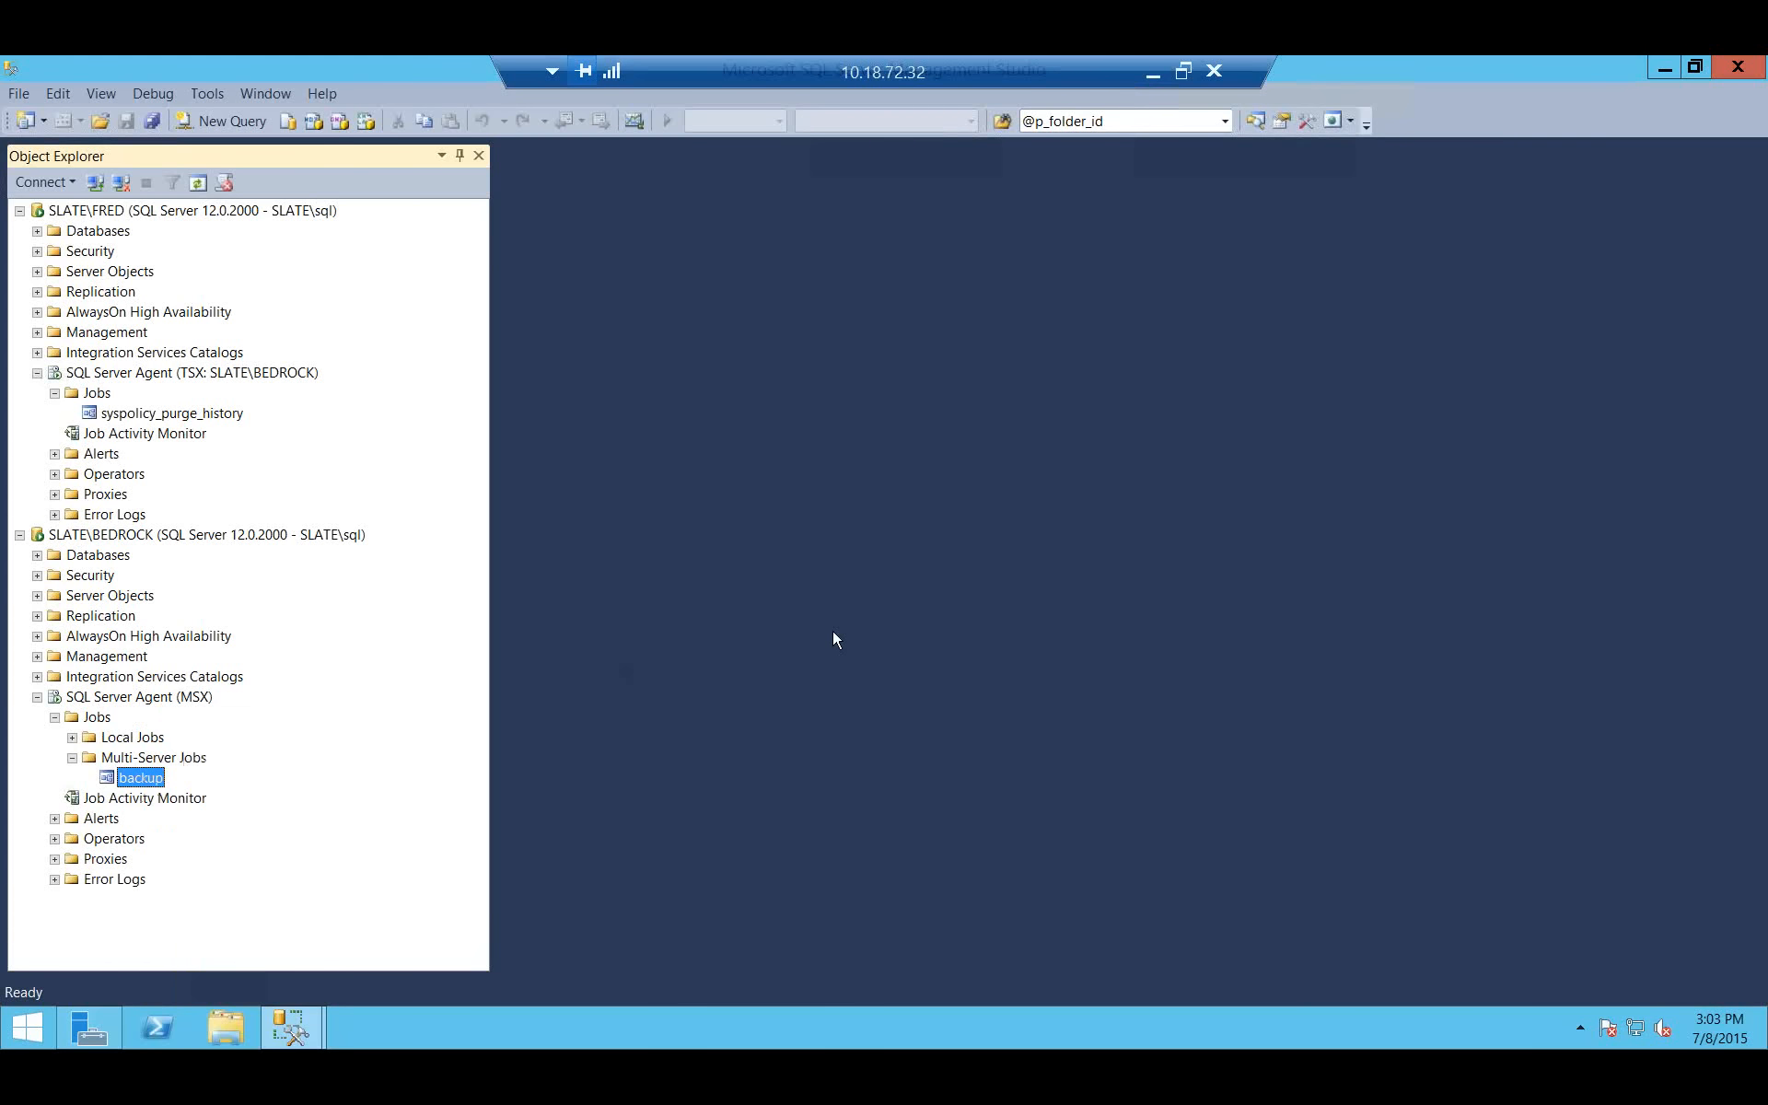
{"action": "left_click", "coordinate": [104, 397]}
{"action": "left_click", "coordinate": [134, 796]}
{"action": "left_click", "coordinate": [130, 763]}
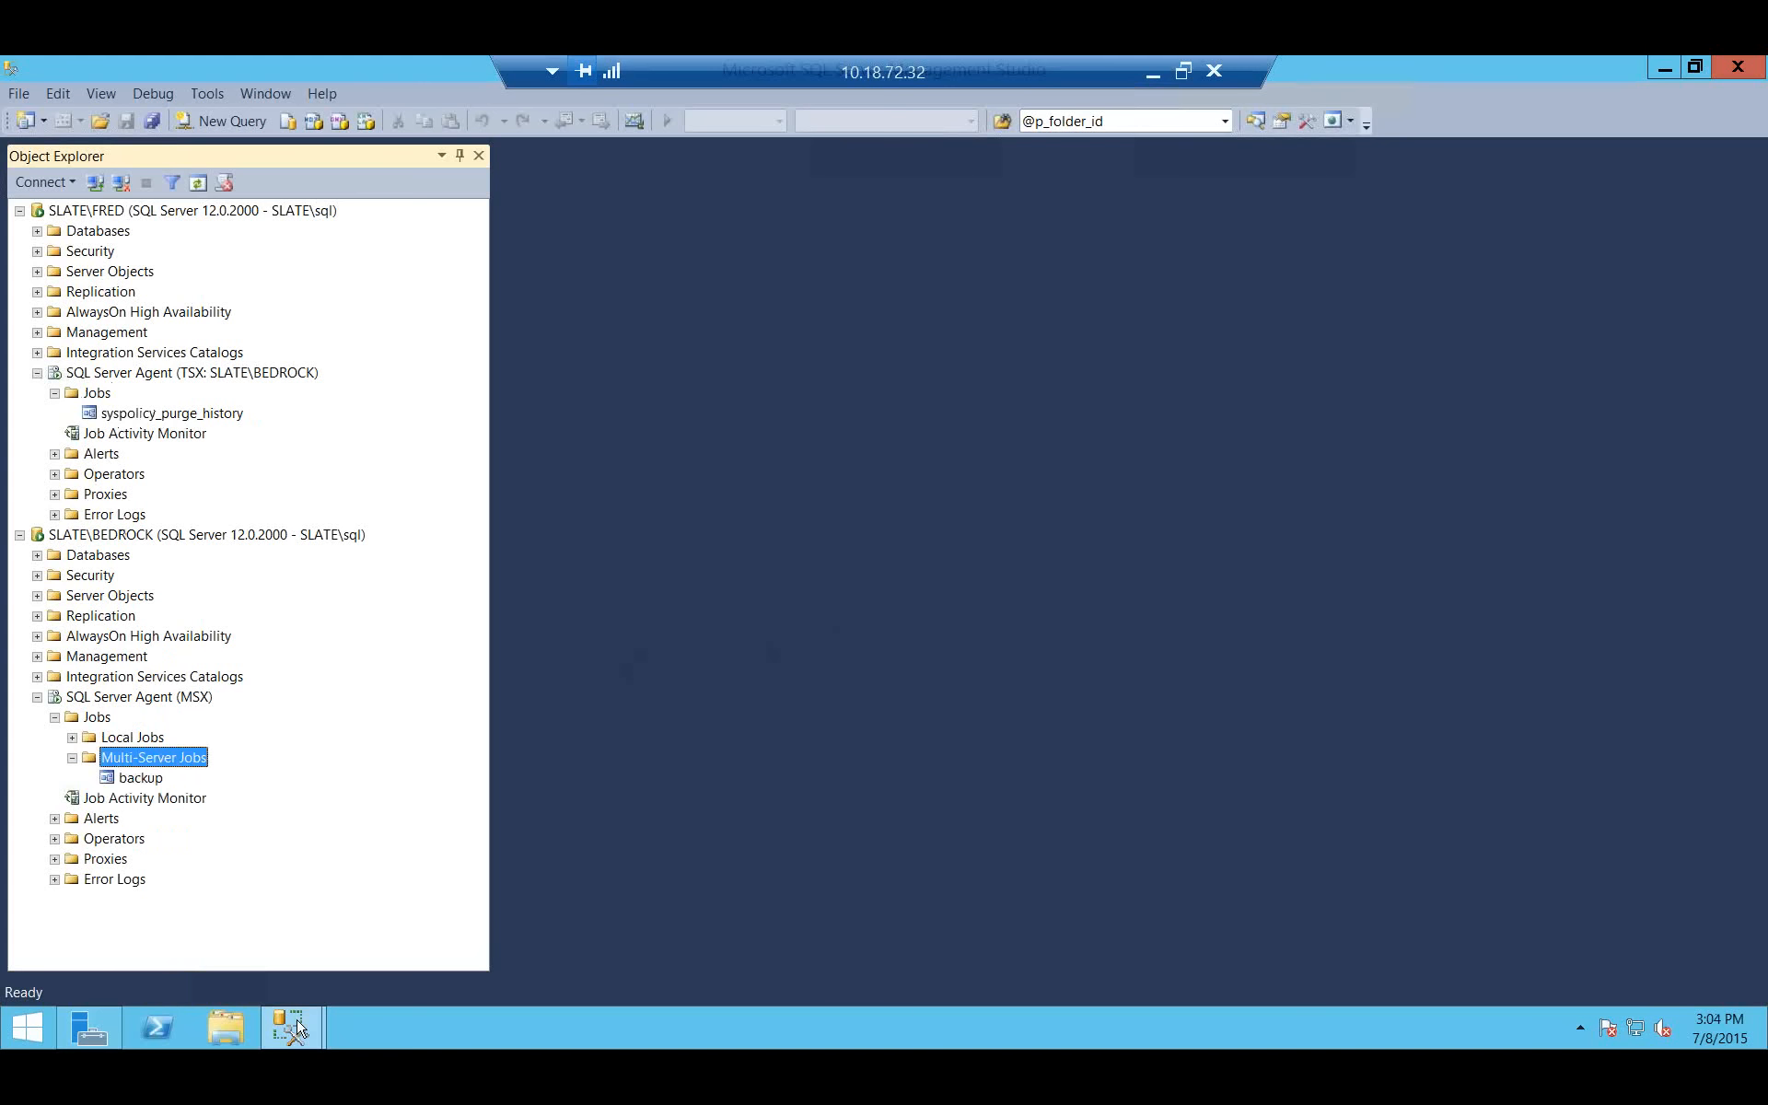
Open a new query on SLATE\BEDROCK and enter "exec sp_help_systargetservers".
{"action": "mouse_move", "coordinate": [291, 1027]}
{"action": "left_click", "coordinate": [223, 121]}
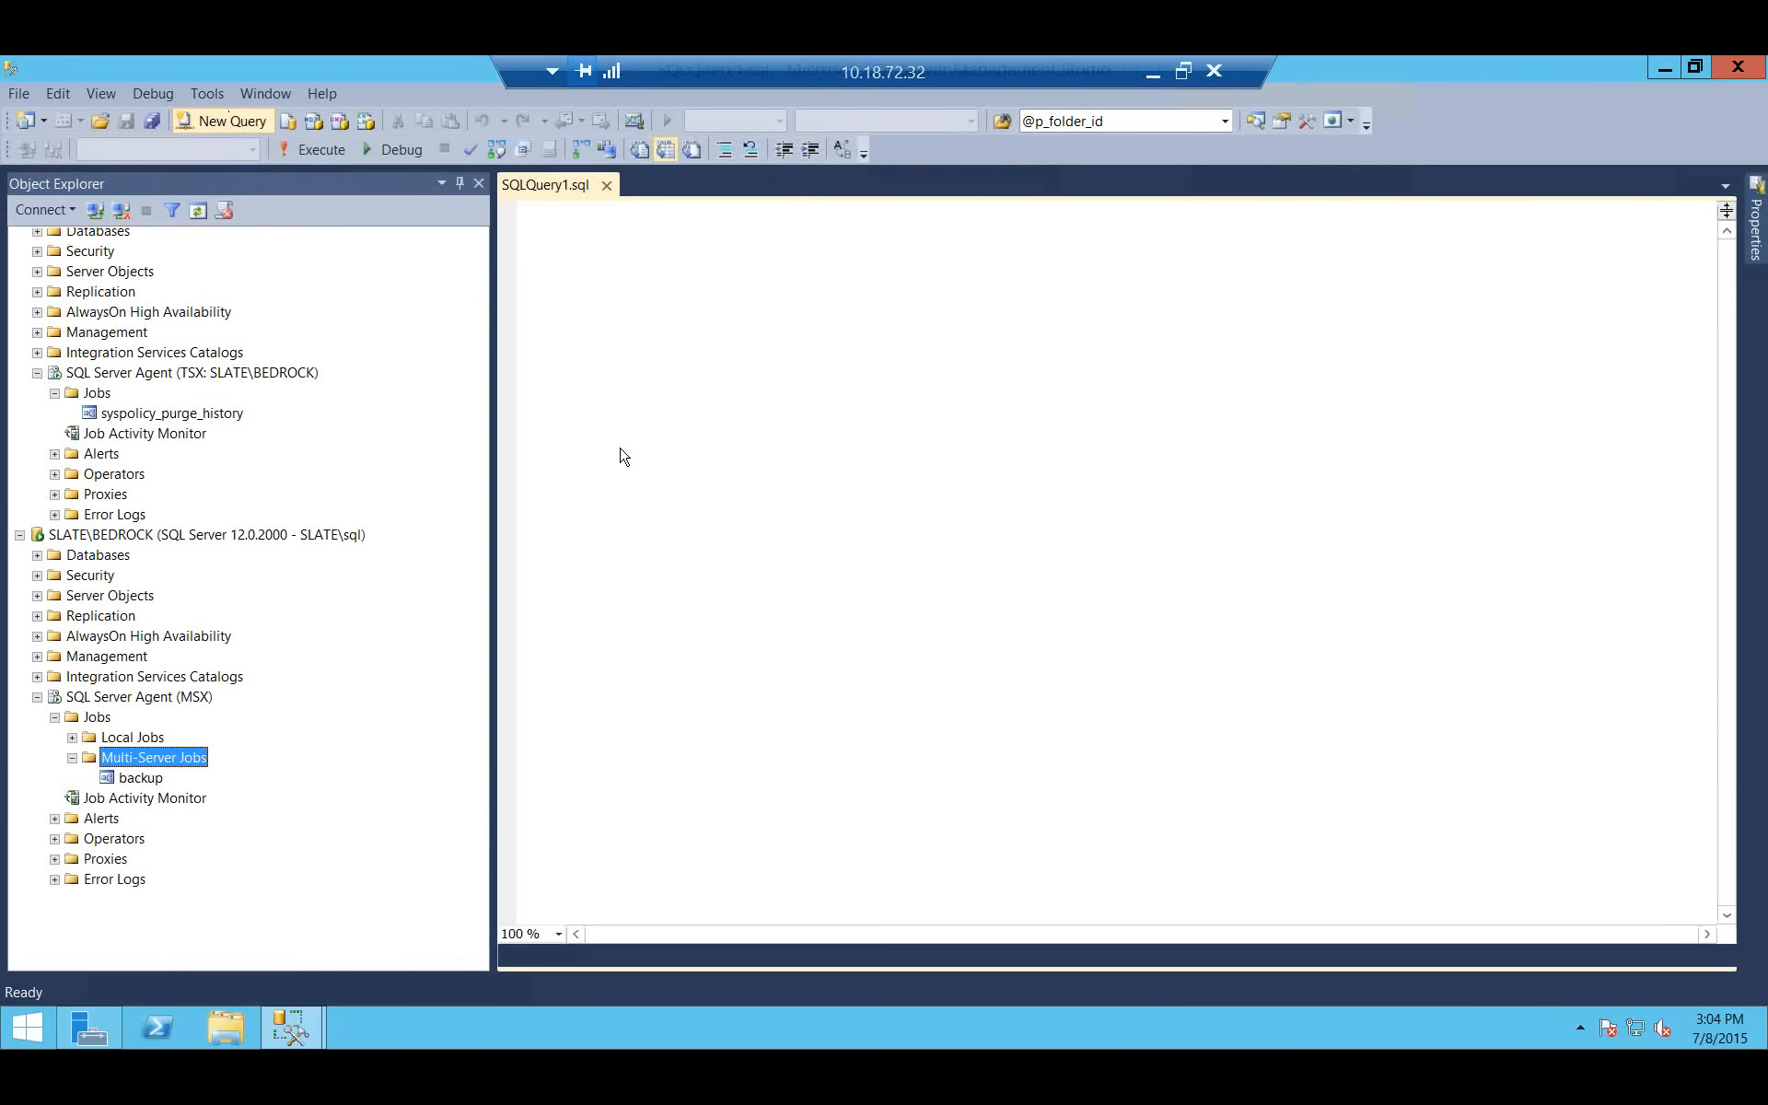
{"action": "type", "text": "exec sp_h"}
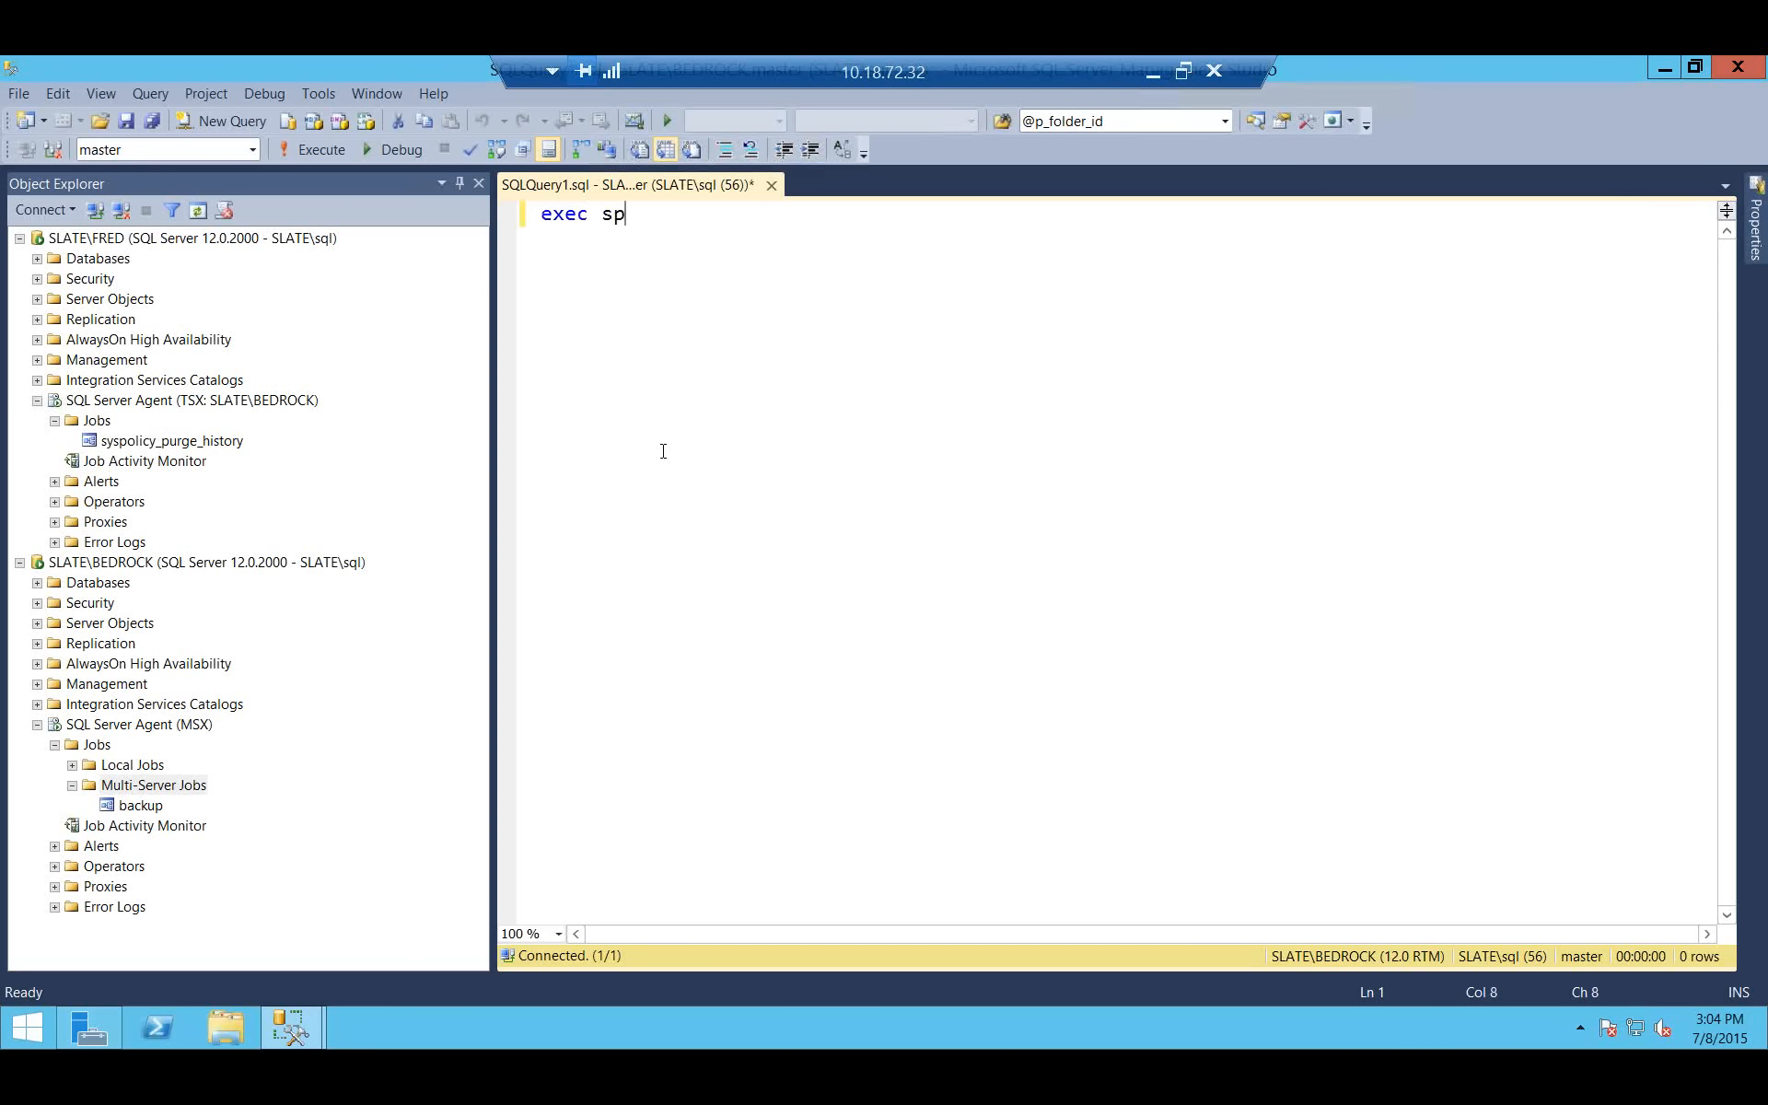
{"action": "key", "text": "BackSpace"}
{"action": "key", "text": "BackSpace"}
{"action": "type", "text": "_heklpo="}
{"action": "key", "text": "BackSpace"}
{"action": "key", "text": "BackSpace"}
{"action": "key", "text": "BackSpace"}
{"action": "key", "text": "BackSpace"}
{"action": "key", "text": "BackSpace"}
{"action": "type", "text": "lp_"}
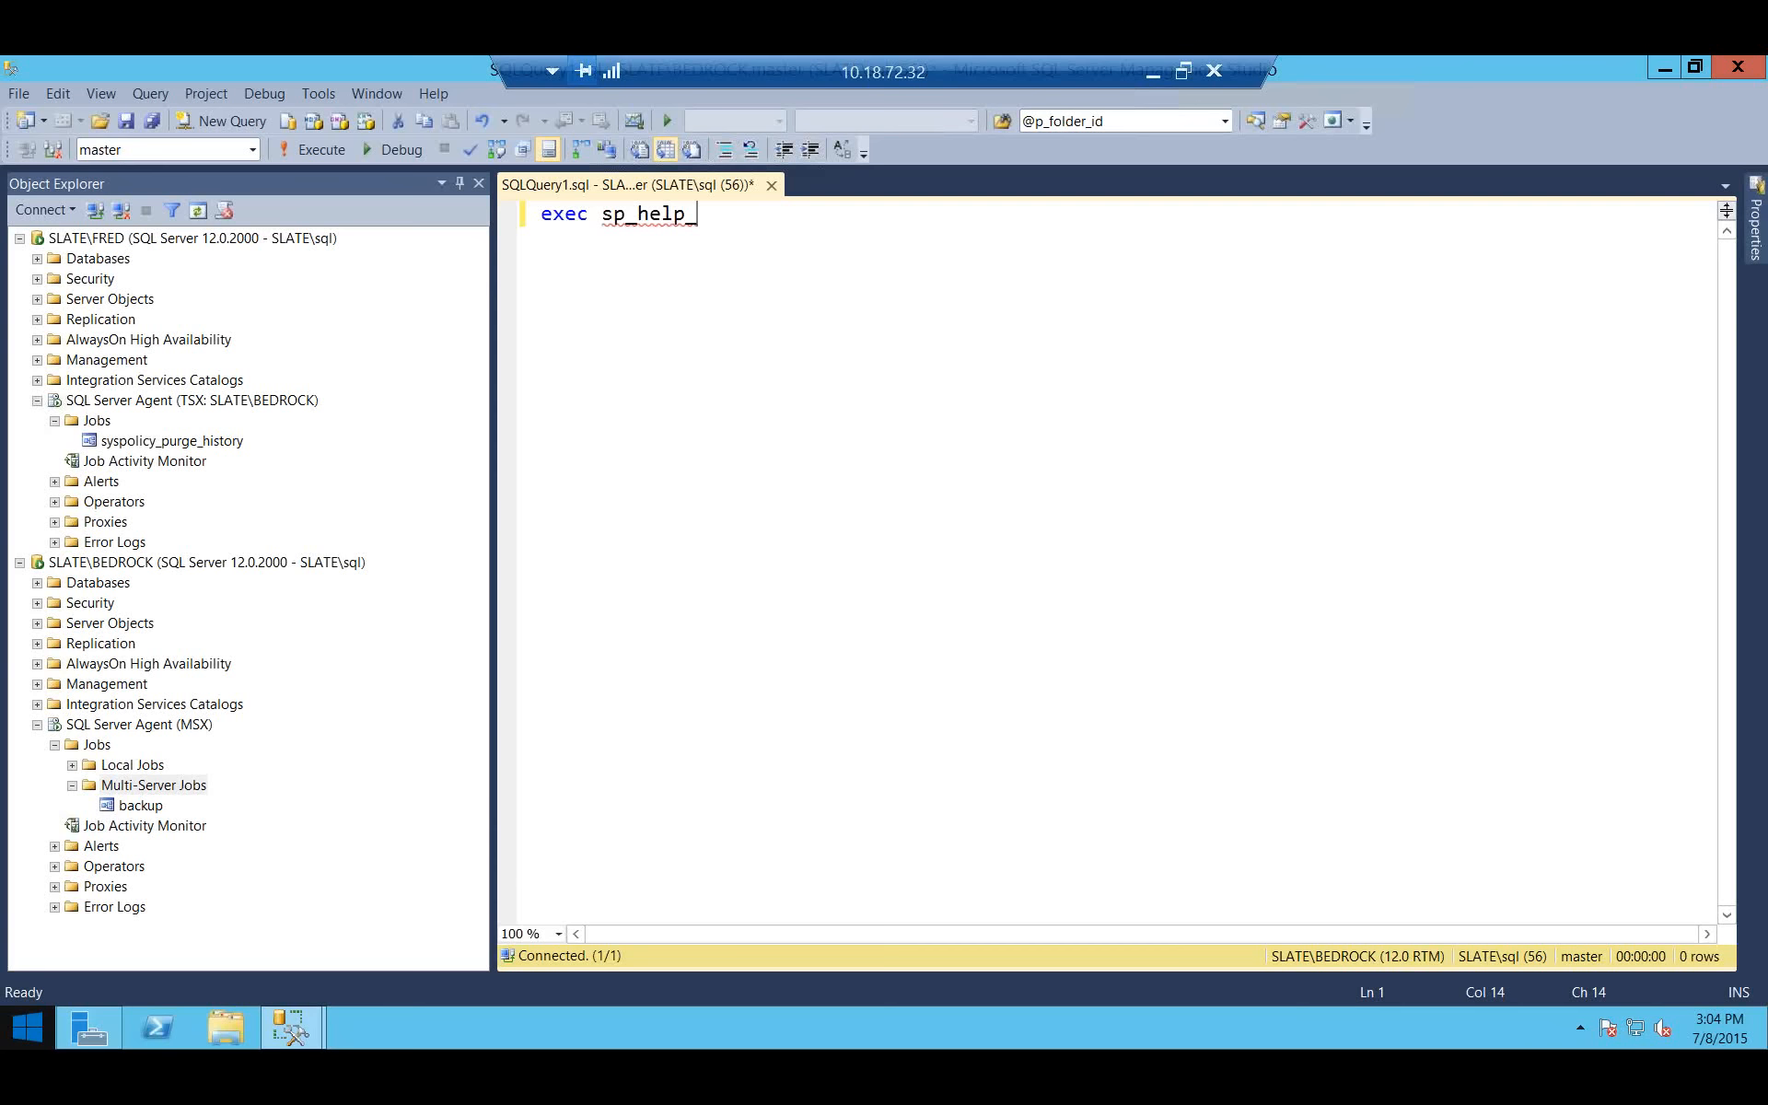
{"action": "type", "text": "systargetservers"}
{"action": "key", "text": "Escape"}
Qualify the stored procedure name with "msdb.dbo." and execute the query.
{"action": "key", "text": "Home"}
{"action": "key", "text": "Right"}
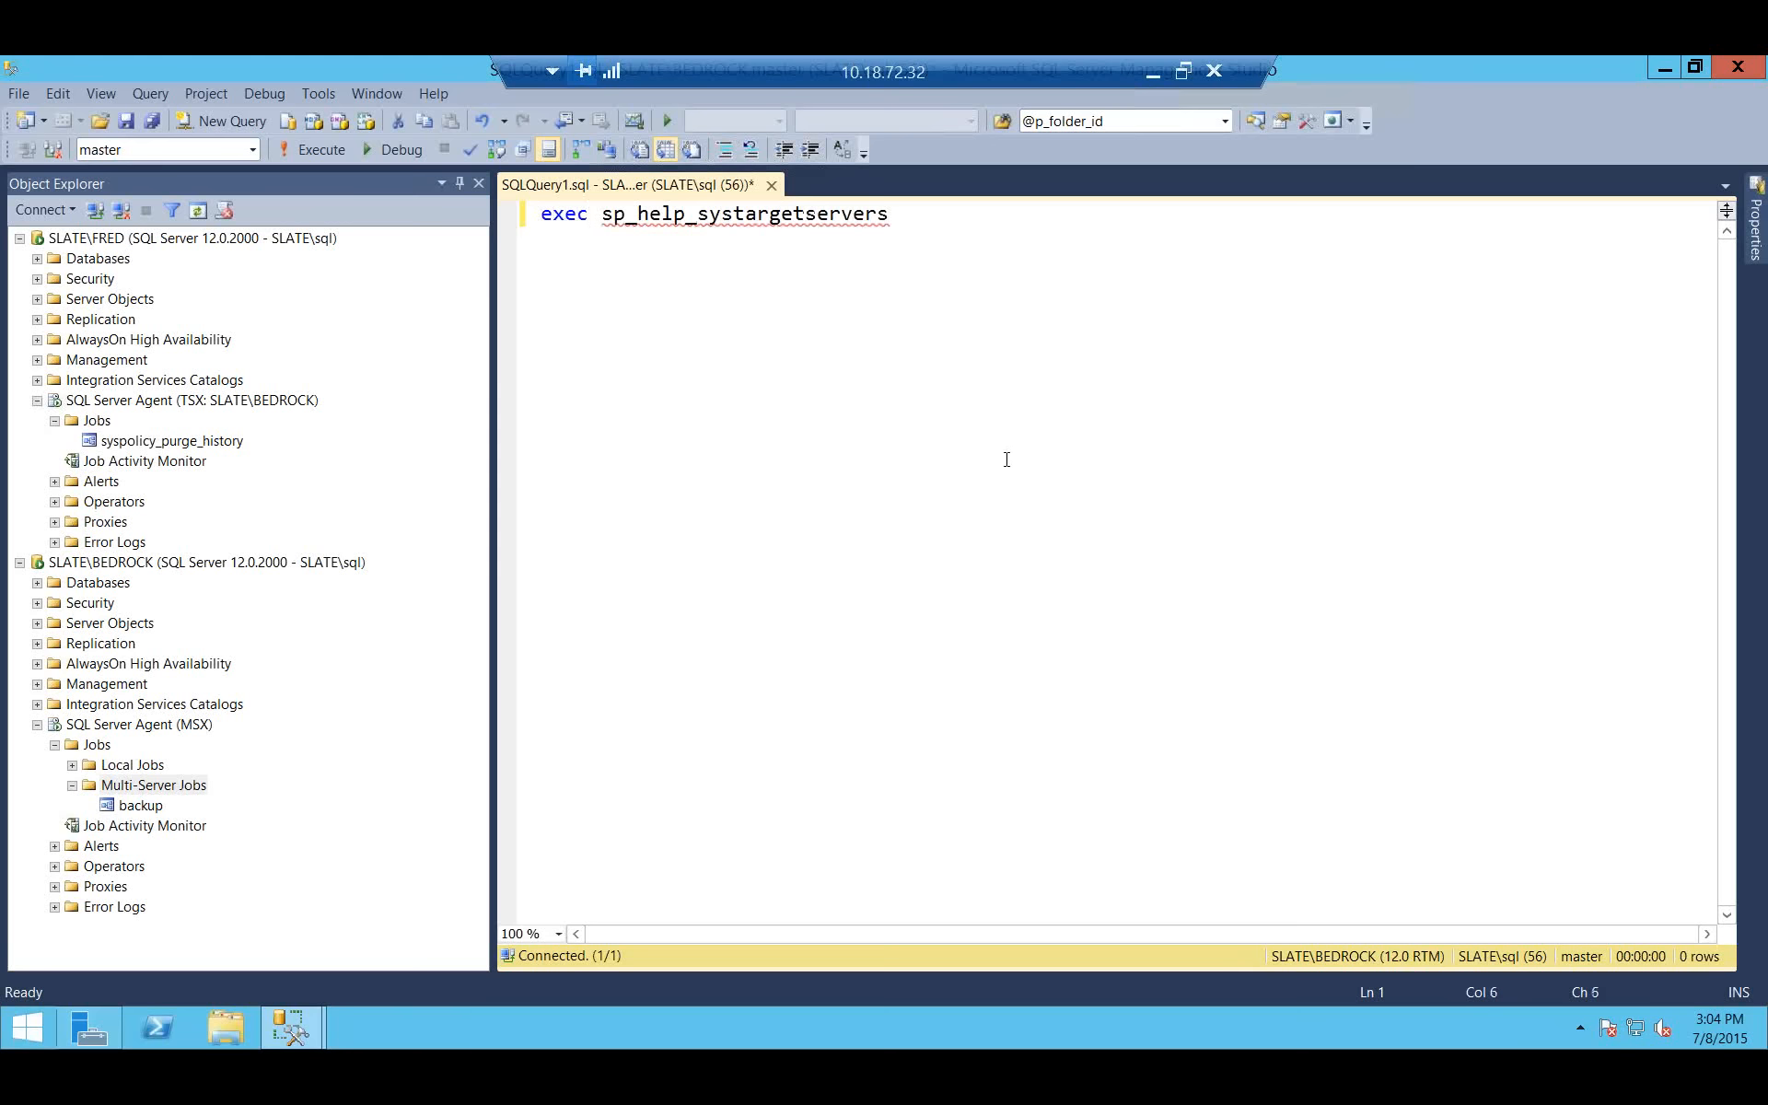
{"action": "type", "text": "msdb"}
{"action": "key", "text": "Escape"}
{"action": "type", "text": ".dbo."}
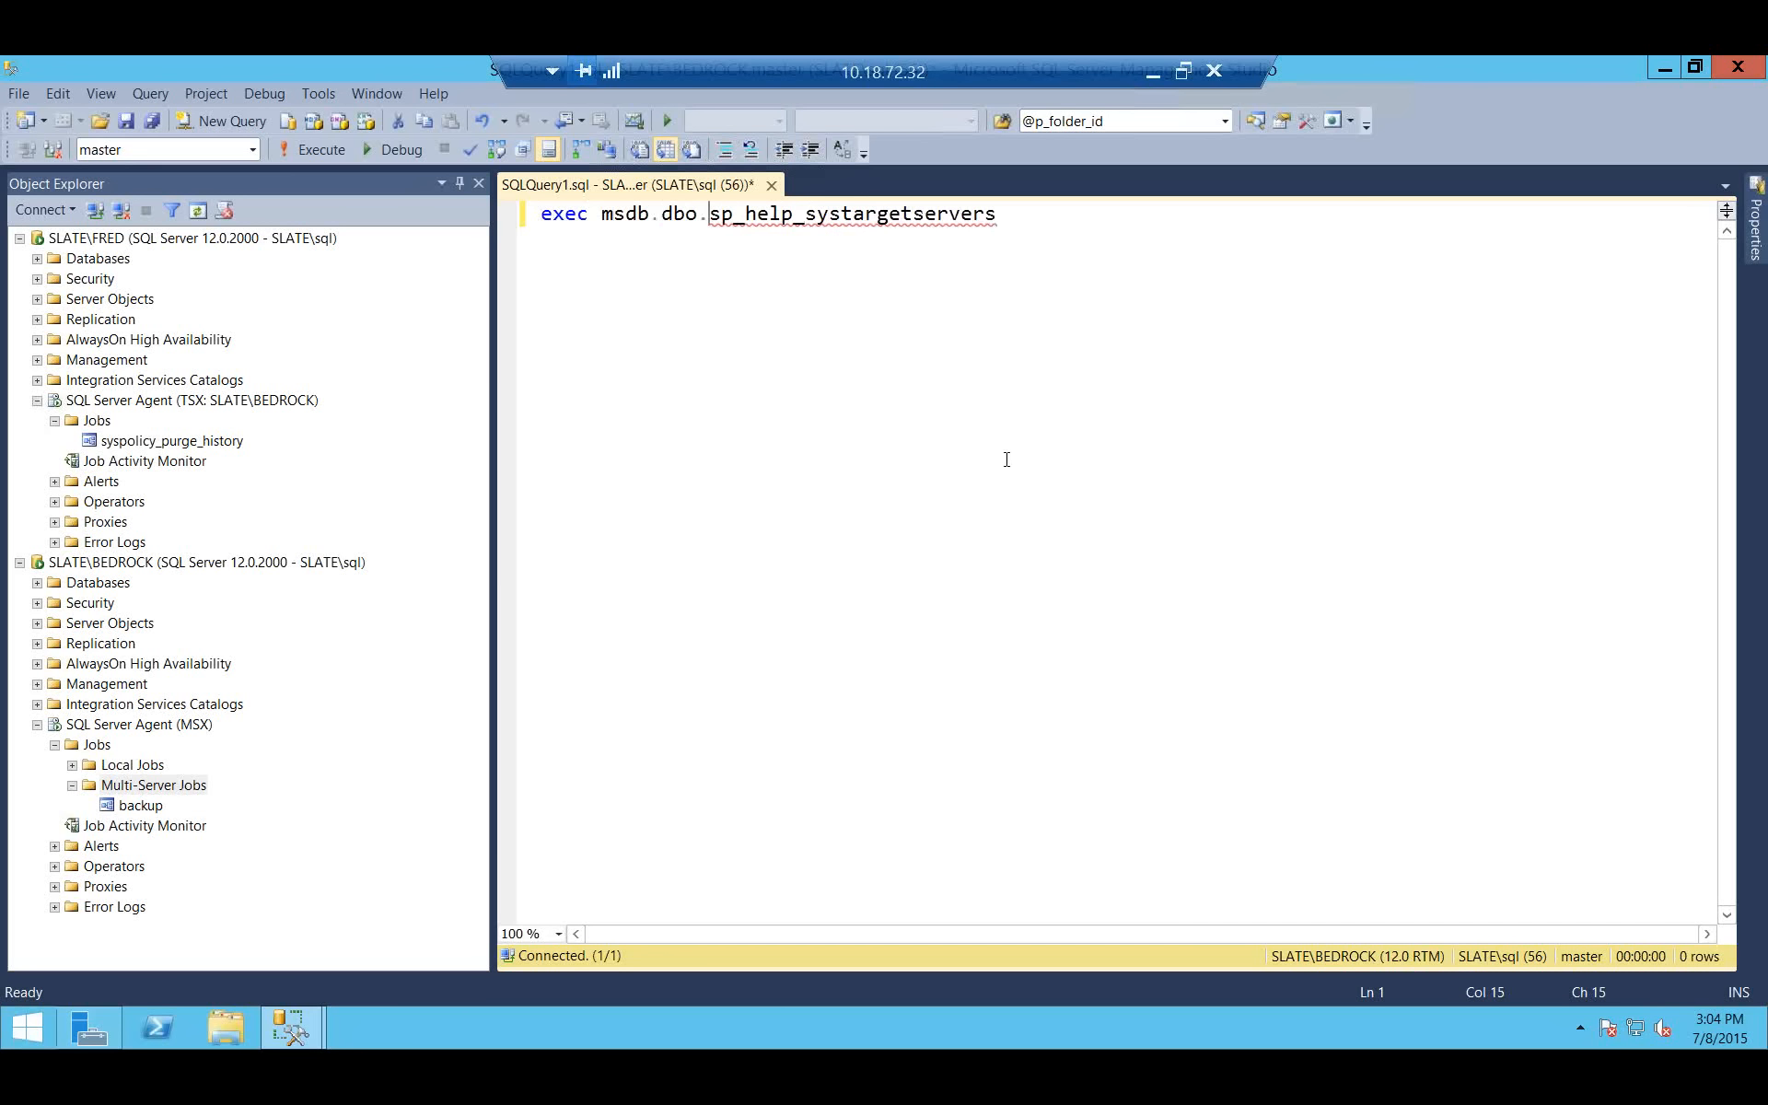
{"action": "key", "text": "F5"}
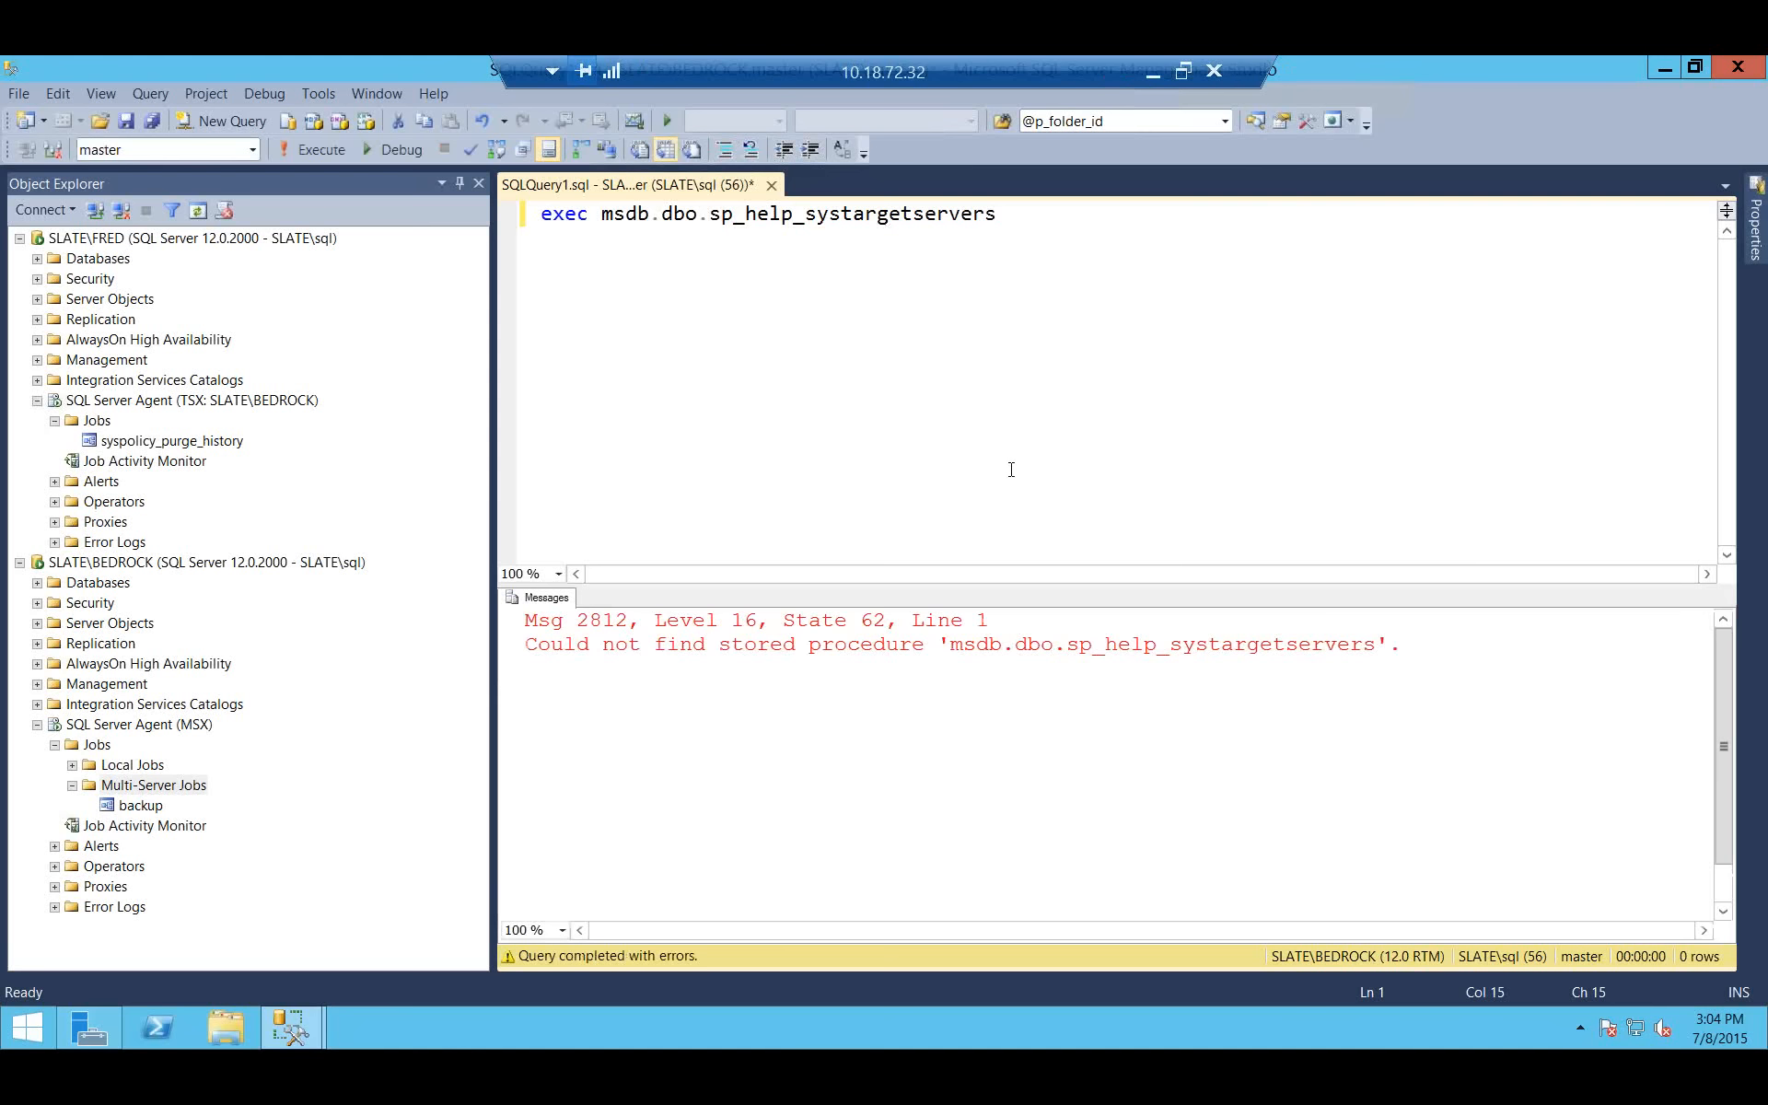
Shorten the procedure name to sp_help_systargetserver and try executing the query again.
{"action": "left_click", "coordinate": [1039, 282]}
{"action": "key", "text": "BackSpace"}
{"action": "key", "text": "F5"}
Correct the query to "exec msdb.dbo.sp_help_targetserver" and execute it to list the enlisted target servers.
{"action": "key", "text": "Left"}
{"action": "key", "text": "Left"}
{"action": "key", "text": "Left"}
{"action": "key", "text": "Left"}
{"action": "key", "text": "Left"}
{"action": "key", "text": "Left"}
{"action": "key", "text": "Left"}
{"action": "key", "text": "Left"}
{"action": "key", "text": "Left"}
{"action": "key", "text": "BackSpace"}
{"action": "key", "text": "BackSpace"}
{"action": "key", "text": "BackSpace"}
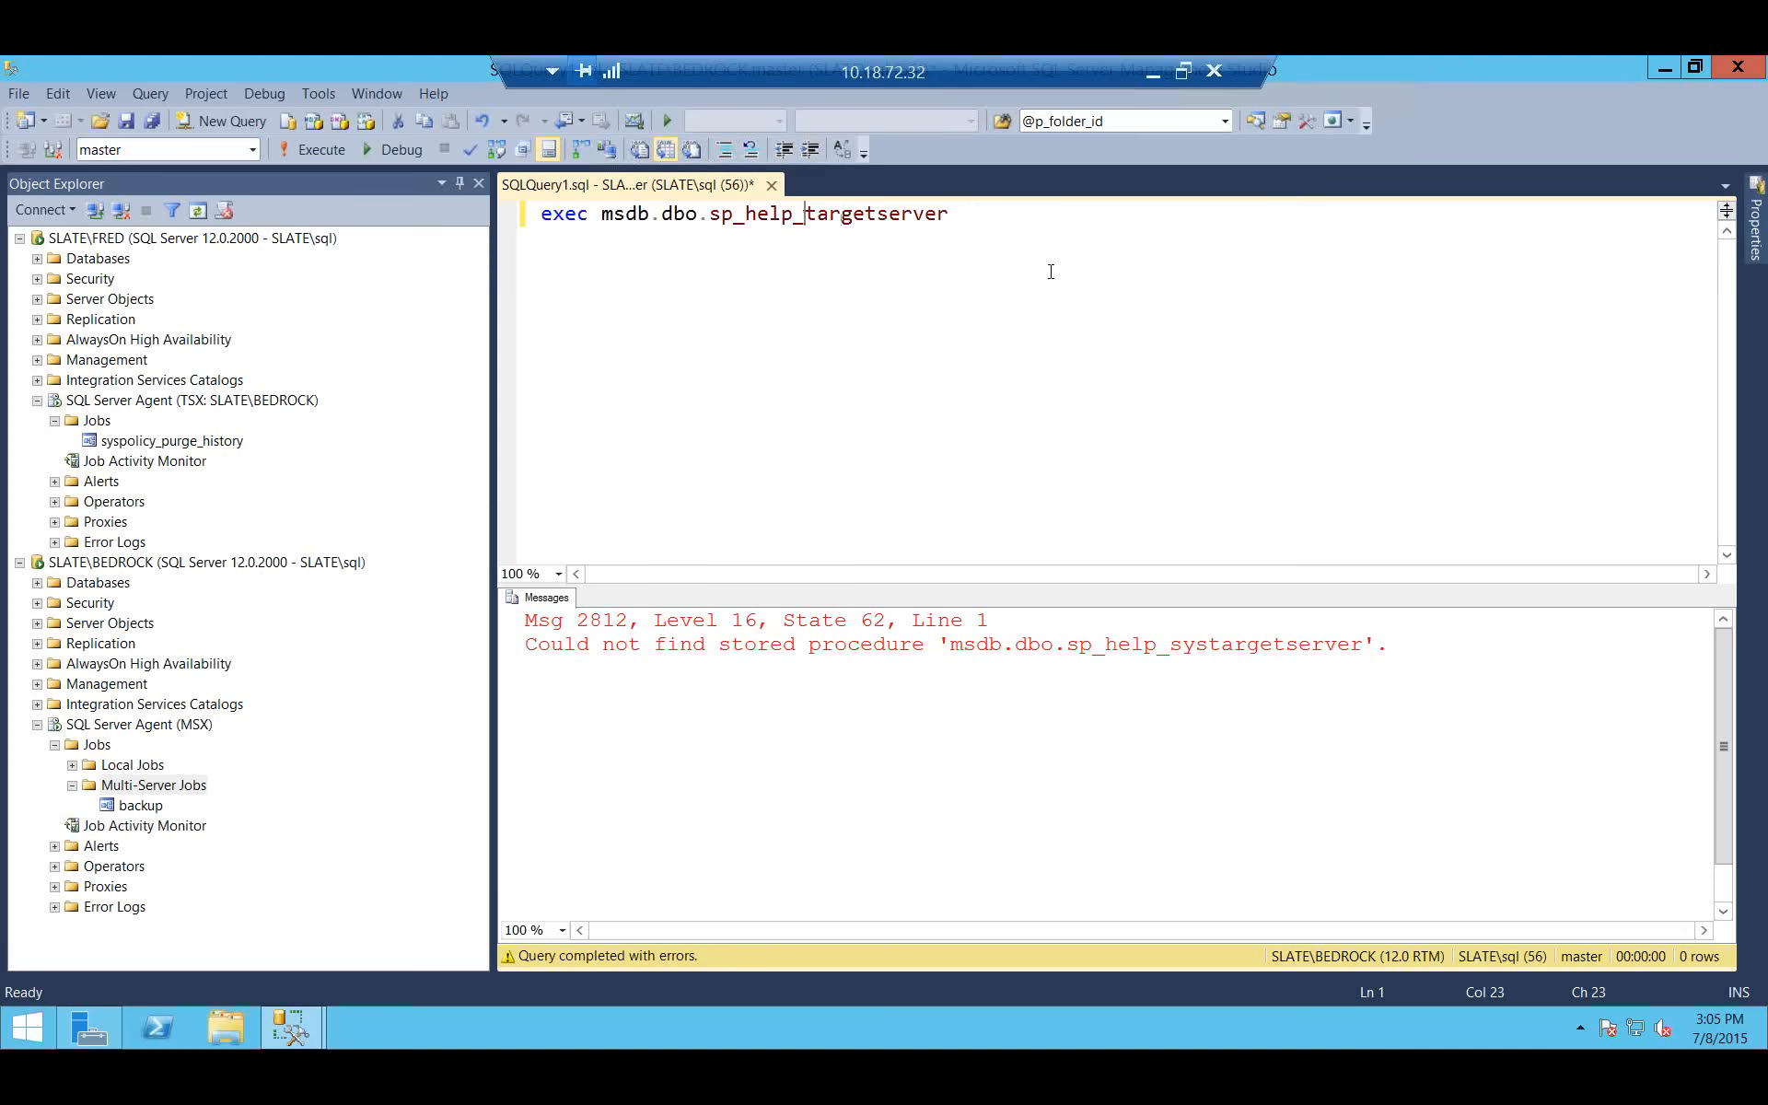
{"action": "key", "text": "F5"}
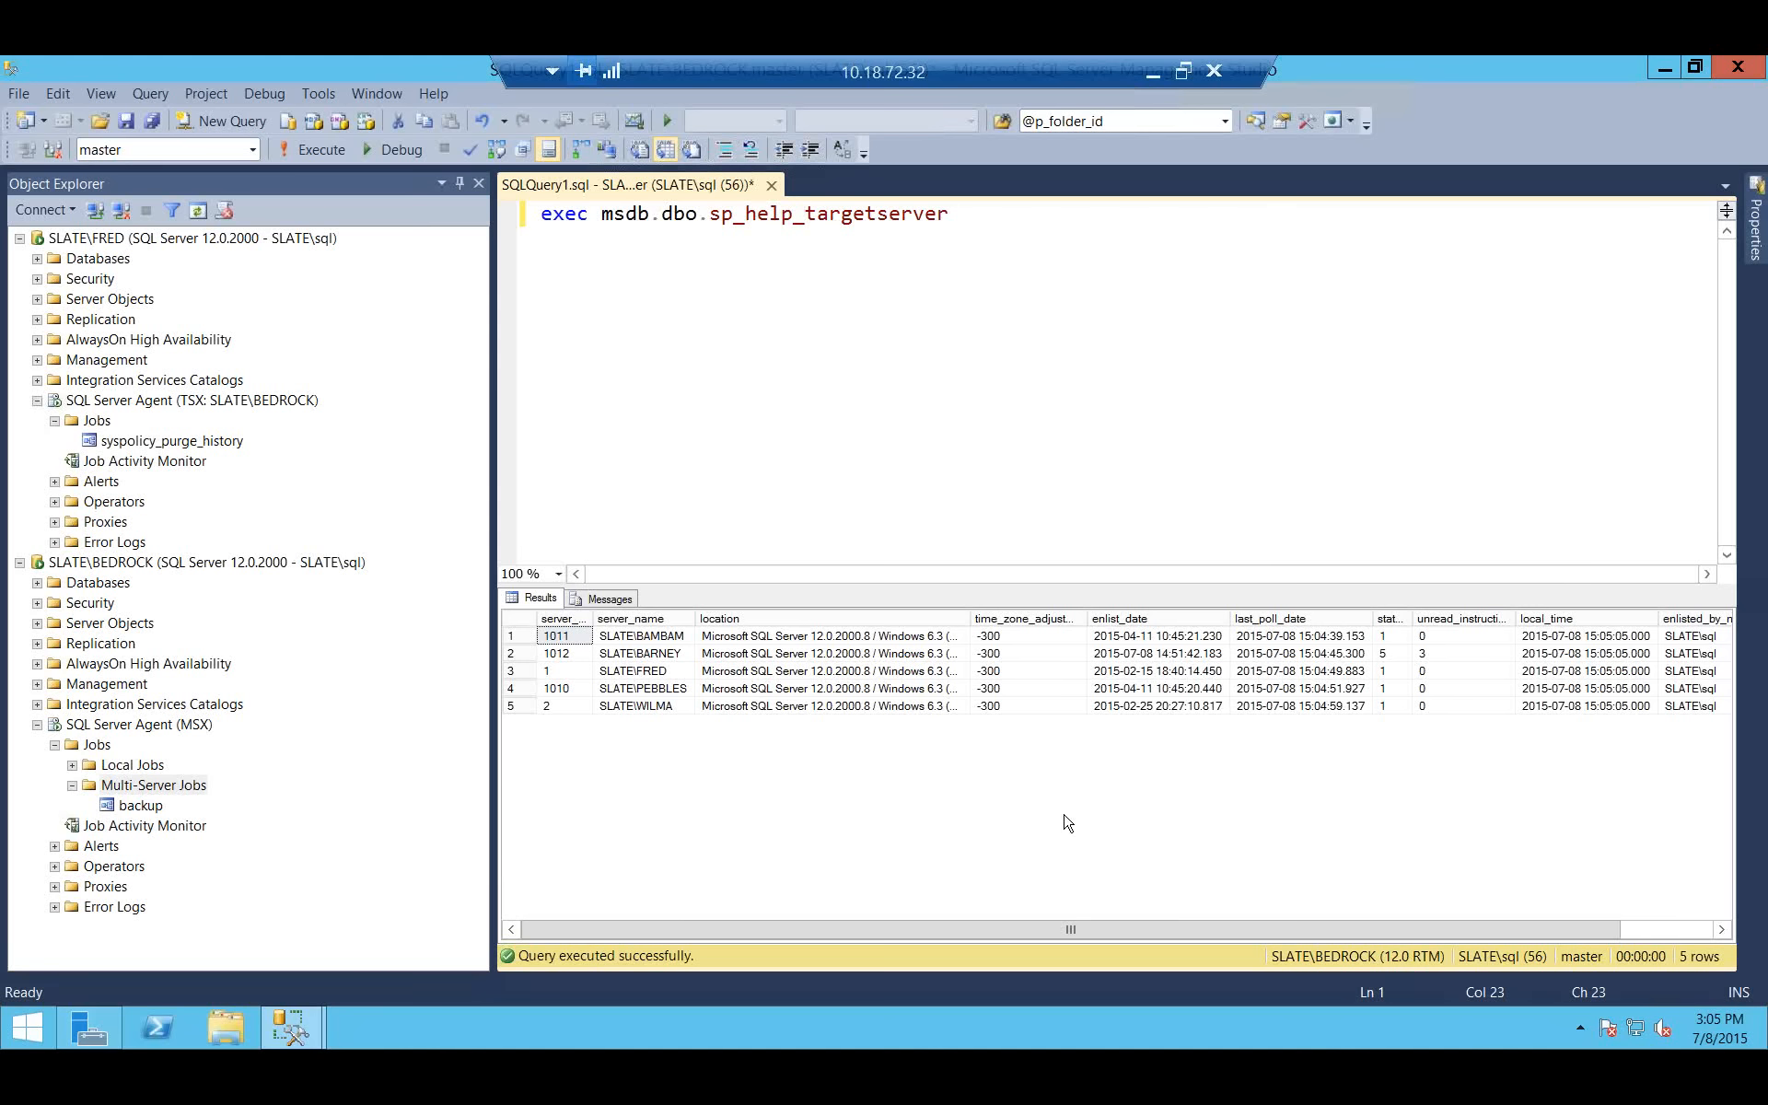
Examine the enlist dates, last poll dates, unread instructions and status in the query results, widening the status column and focusing on SLATE\BARNEY.
{"action": "left_click_drag", "start_coordinate": [1180, 644], "coordinate": [1188, 705]}
{"action": "left_click_drag", "start_coordinate": [1344, 637], "coordinate": [1332, 728]}
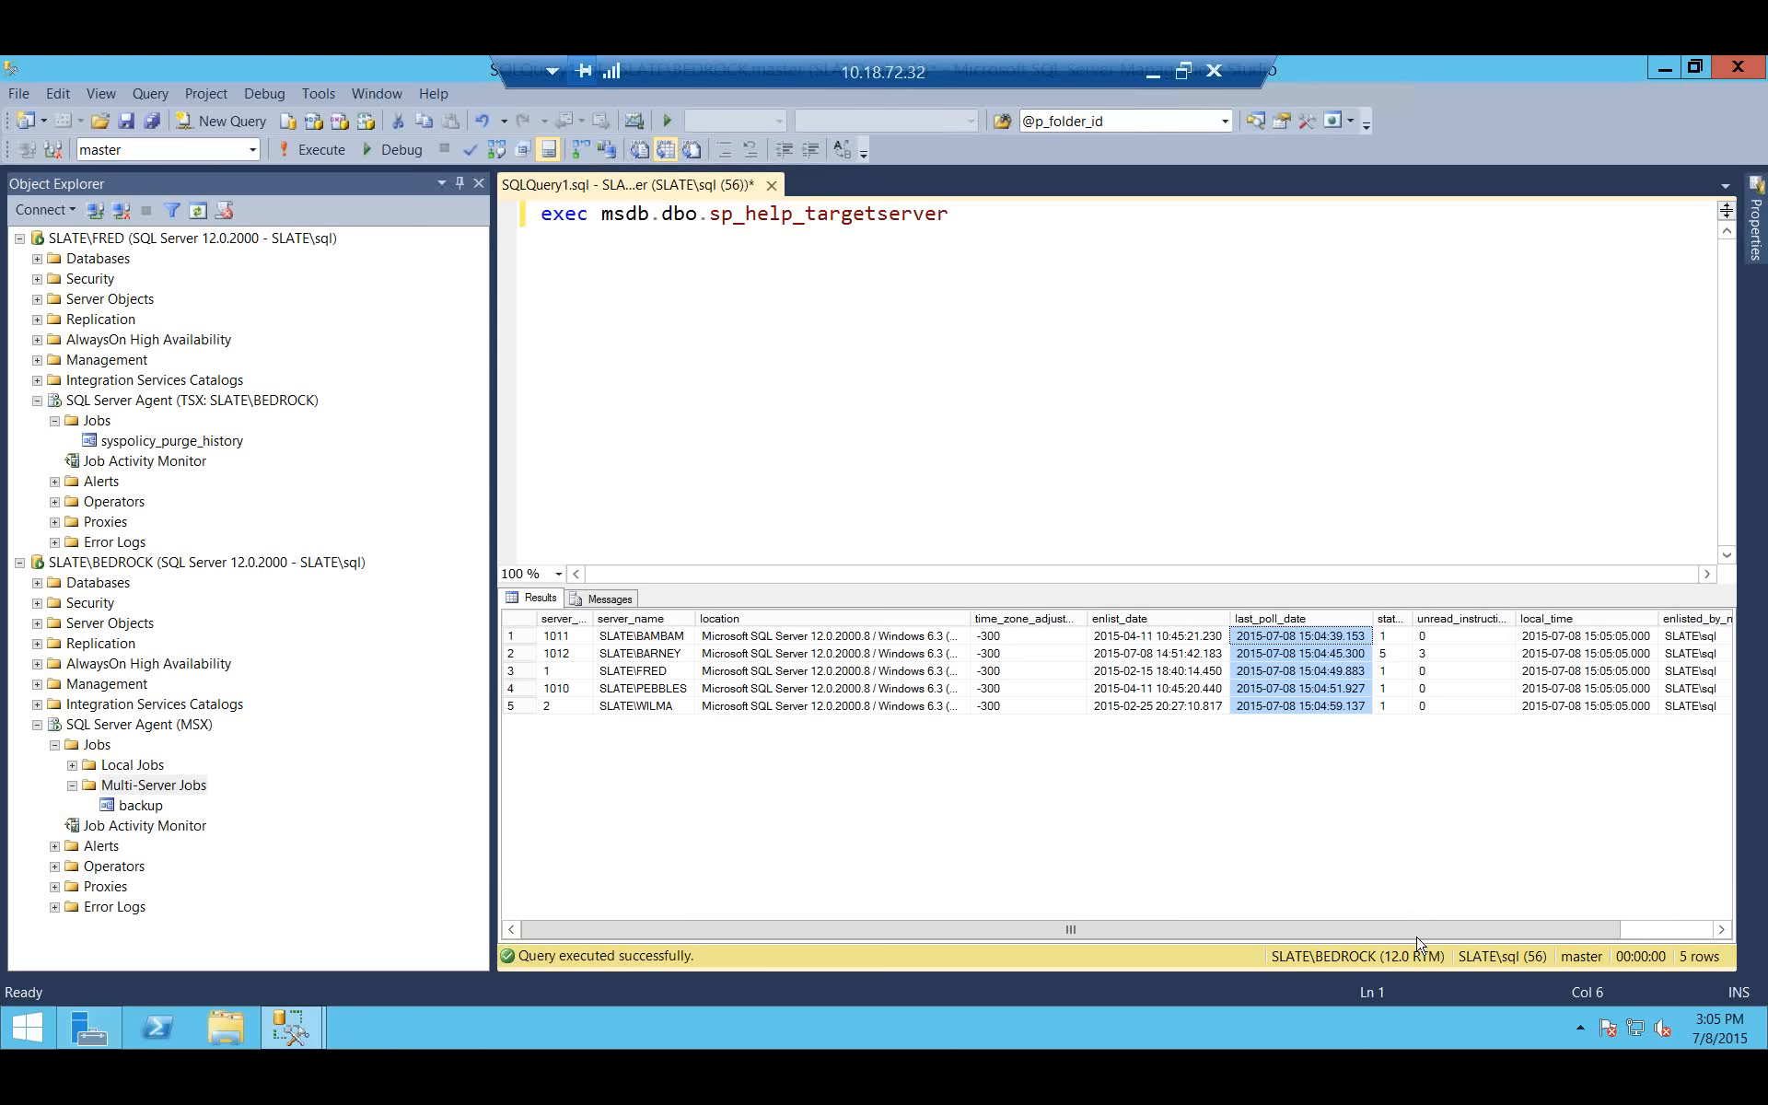
{"action": "left_click", "coordinate": [1443, 656]}
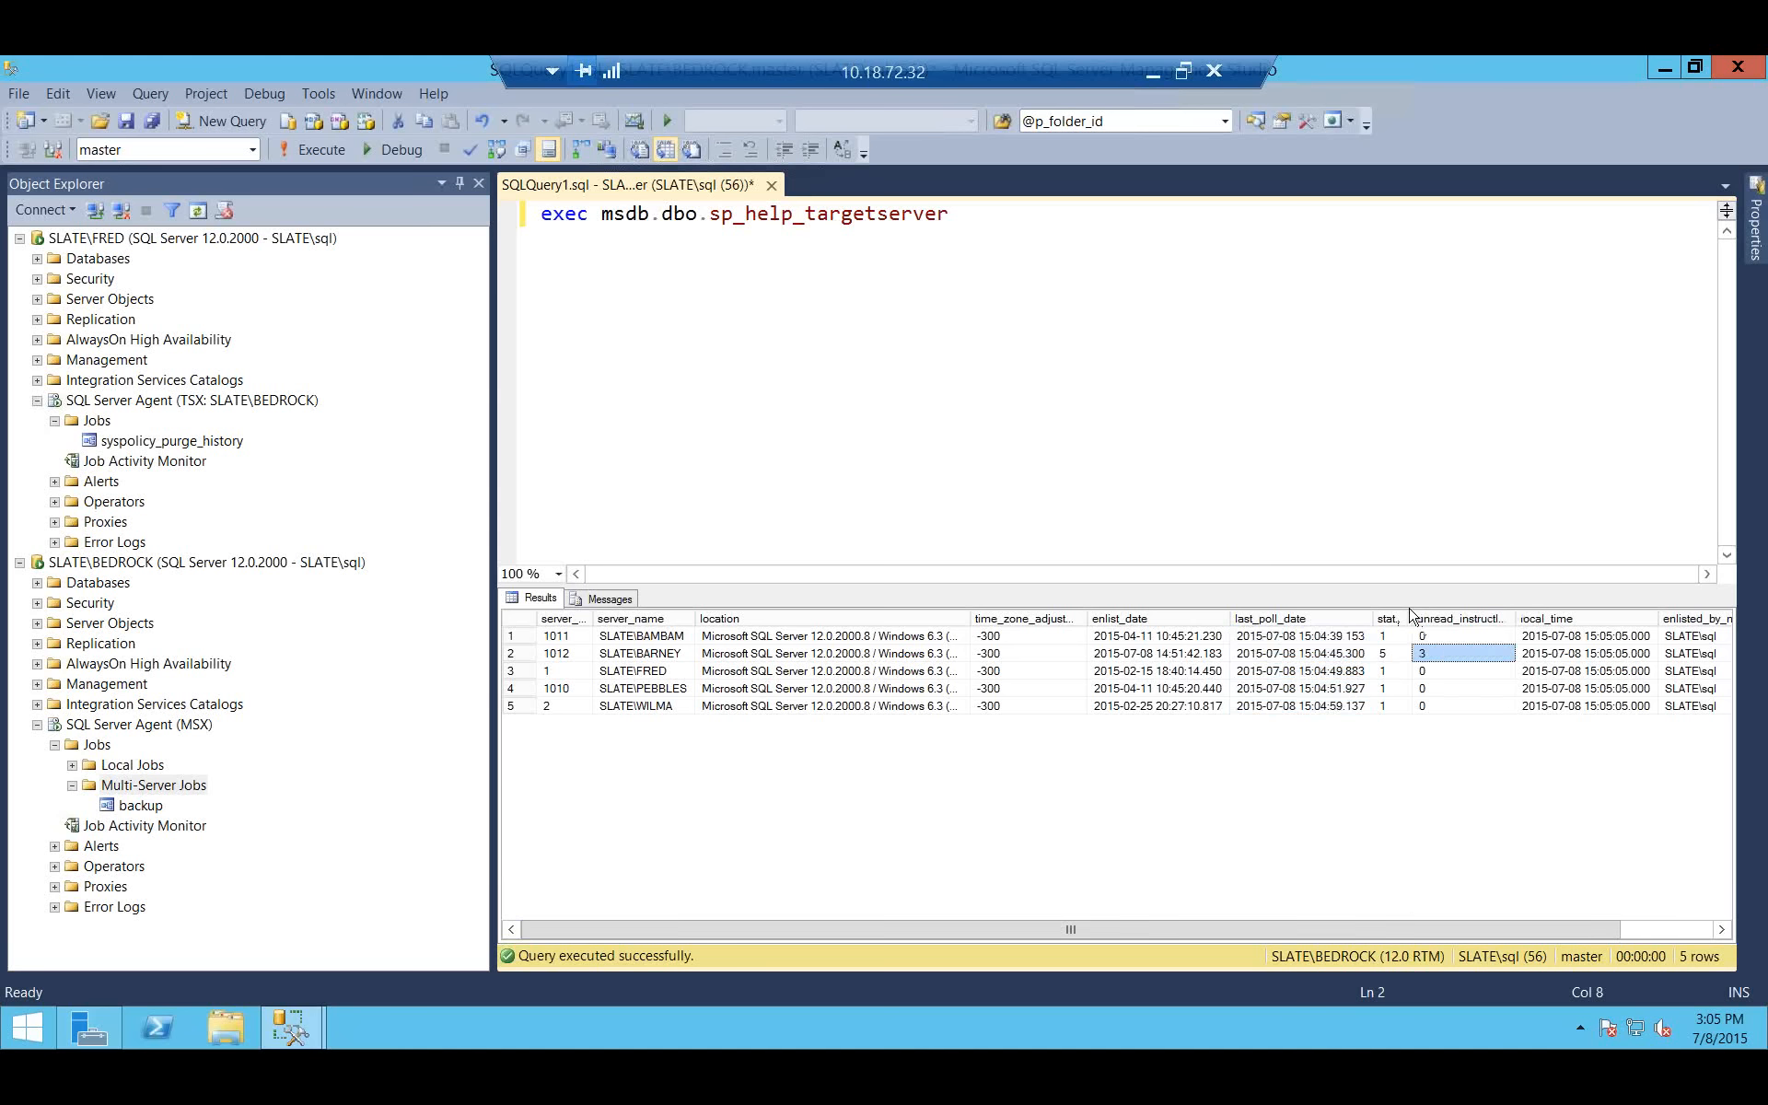
{"action": "mouse_move", "coordinate": [1417, 615]}
{"action": "left_mouse_down"}
{"action": "mouse_move", "coordinate": [1452, 616]}
{"action": "mouse_move", "coordinate": [1429, 623]}
{"action": "left_mouse_up"}
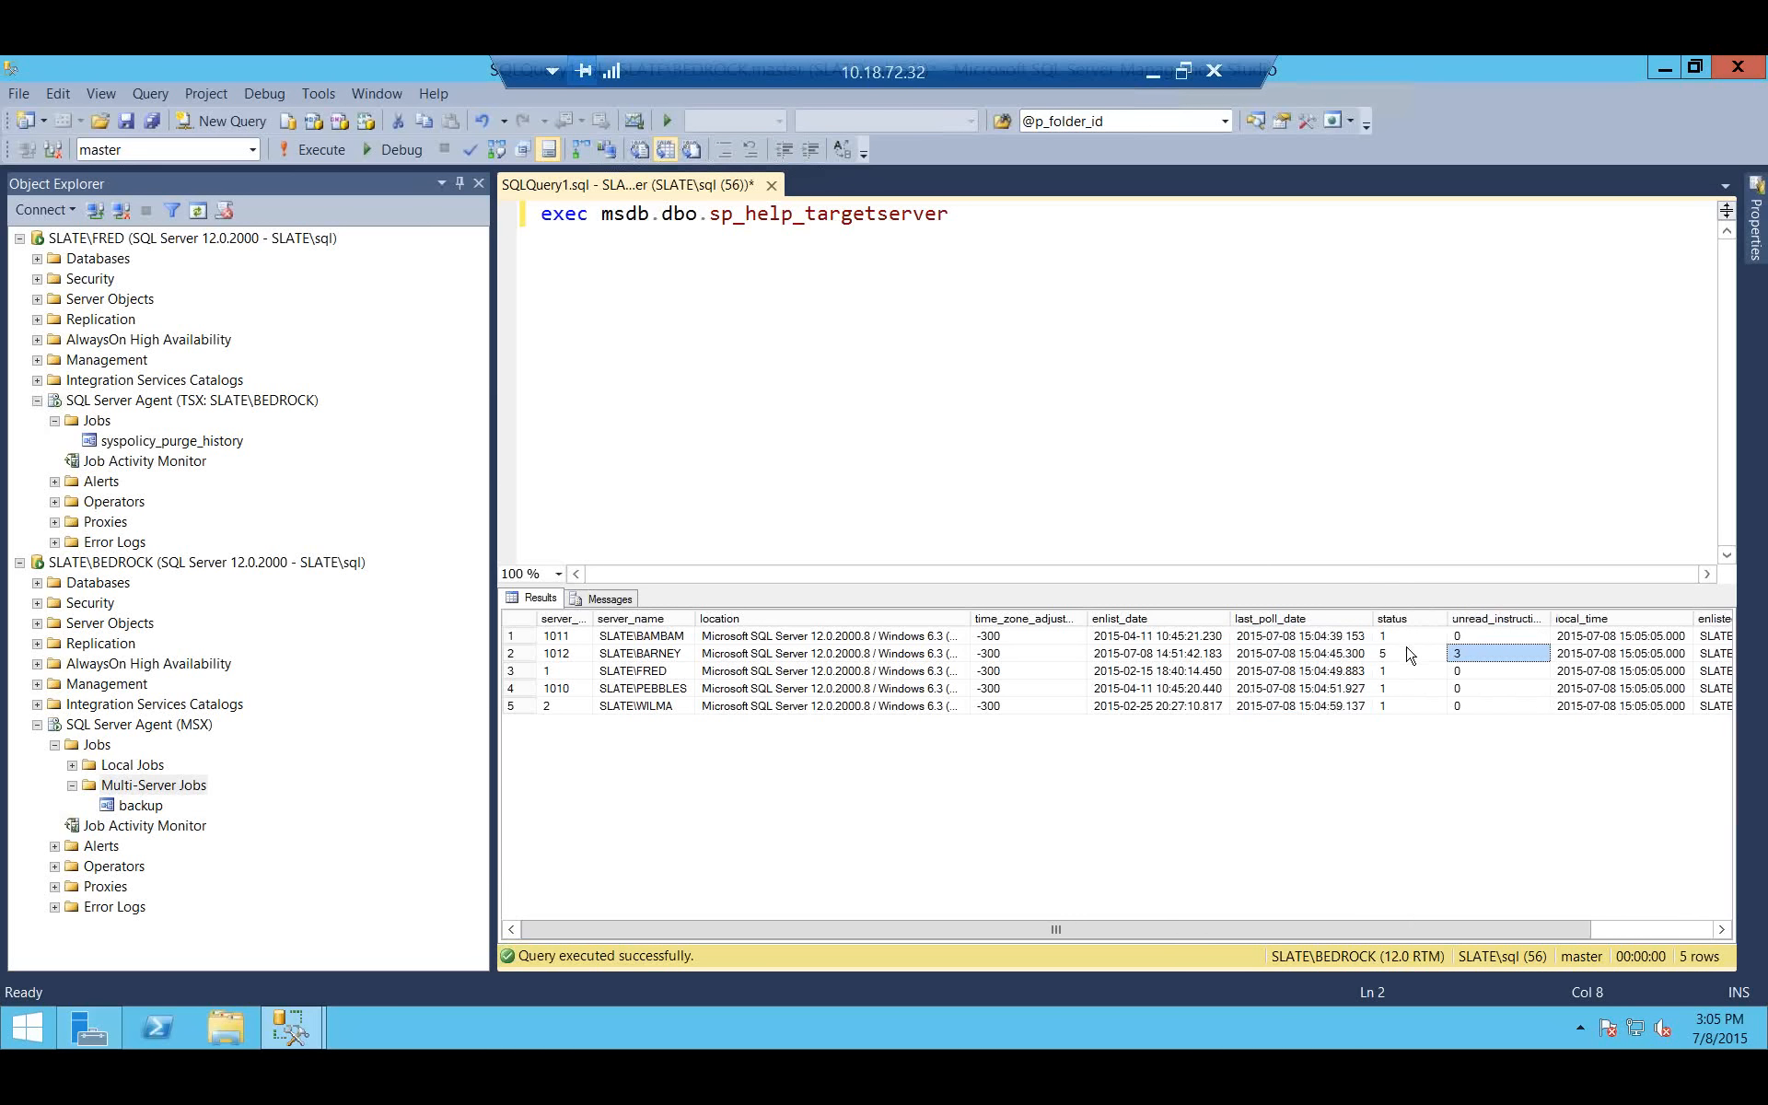
{"action": "left_click", "coordinate": [1409, 655]}
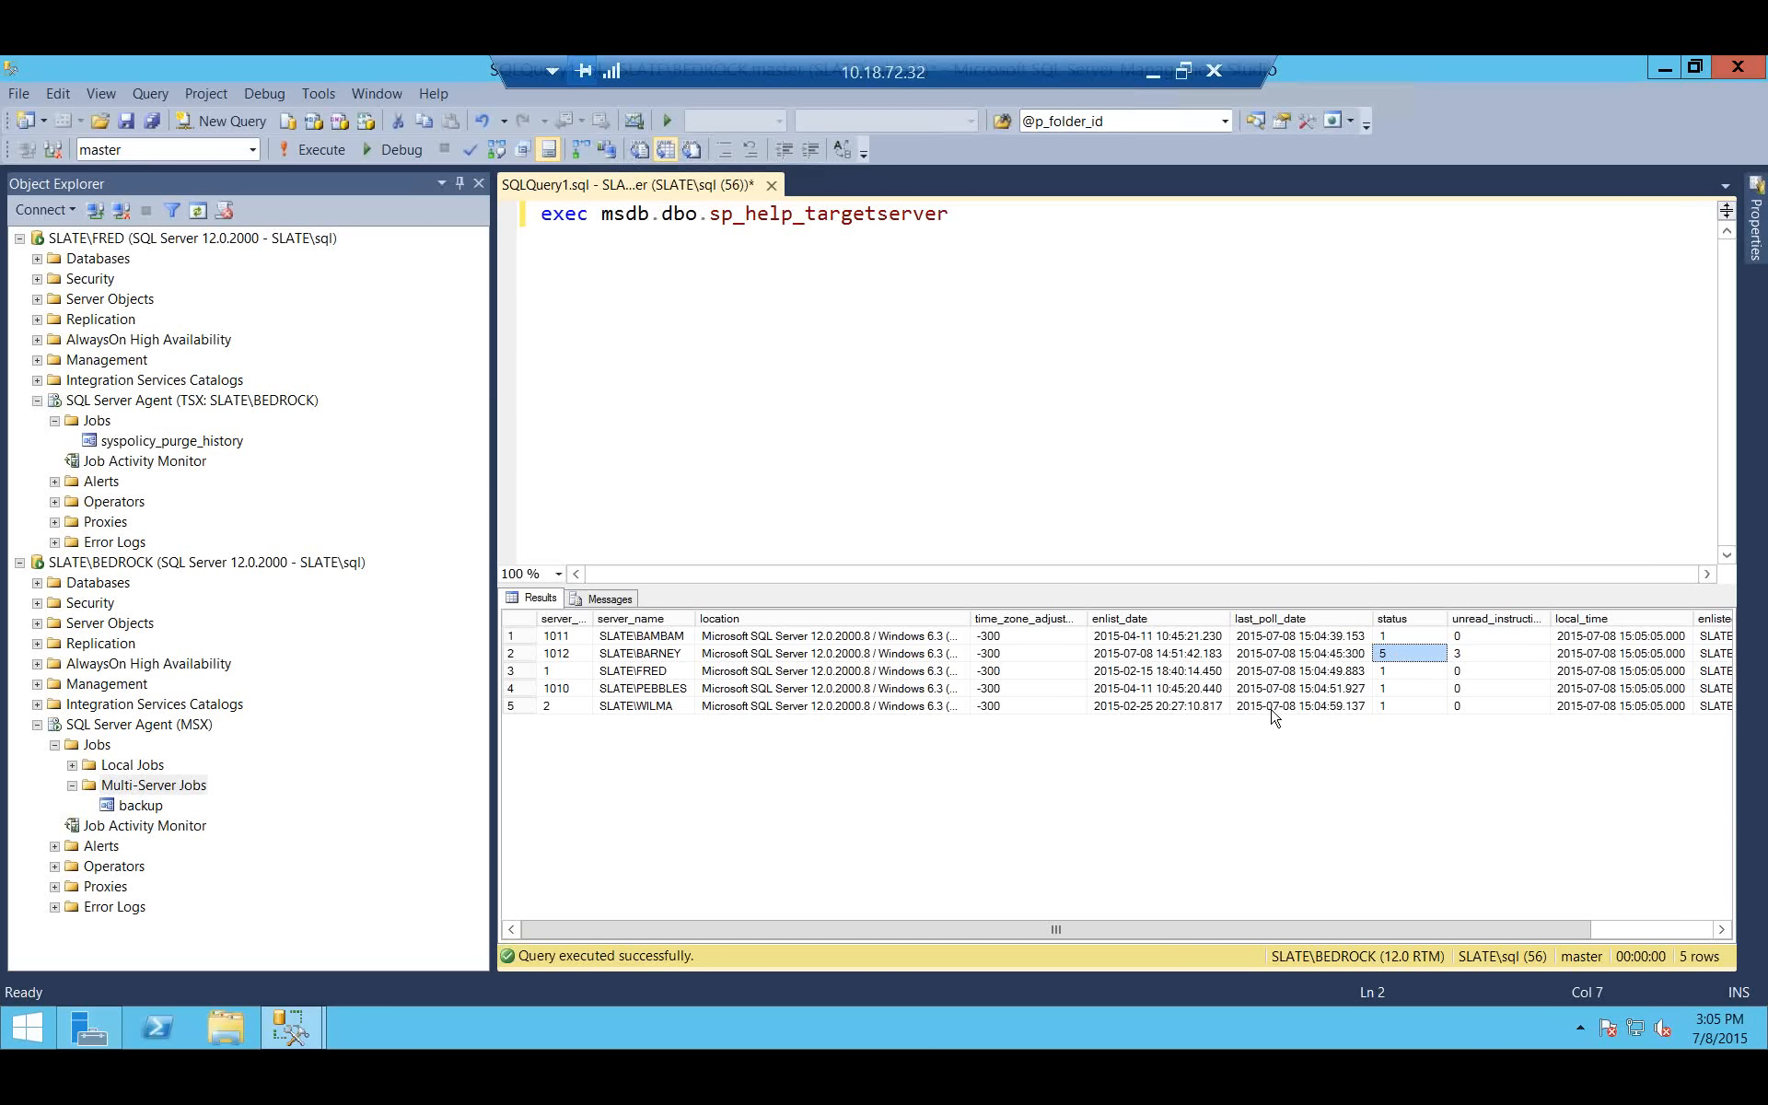
{"action": "left_click", "coordinate": [72, 765]}
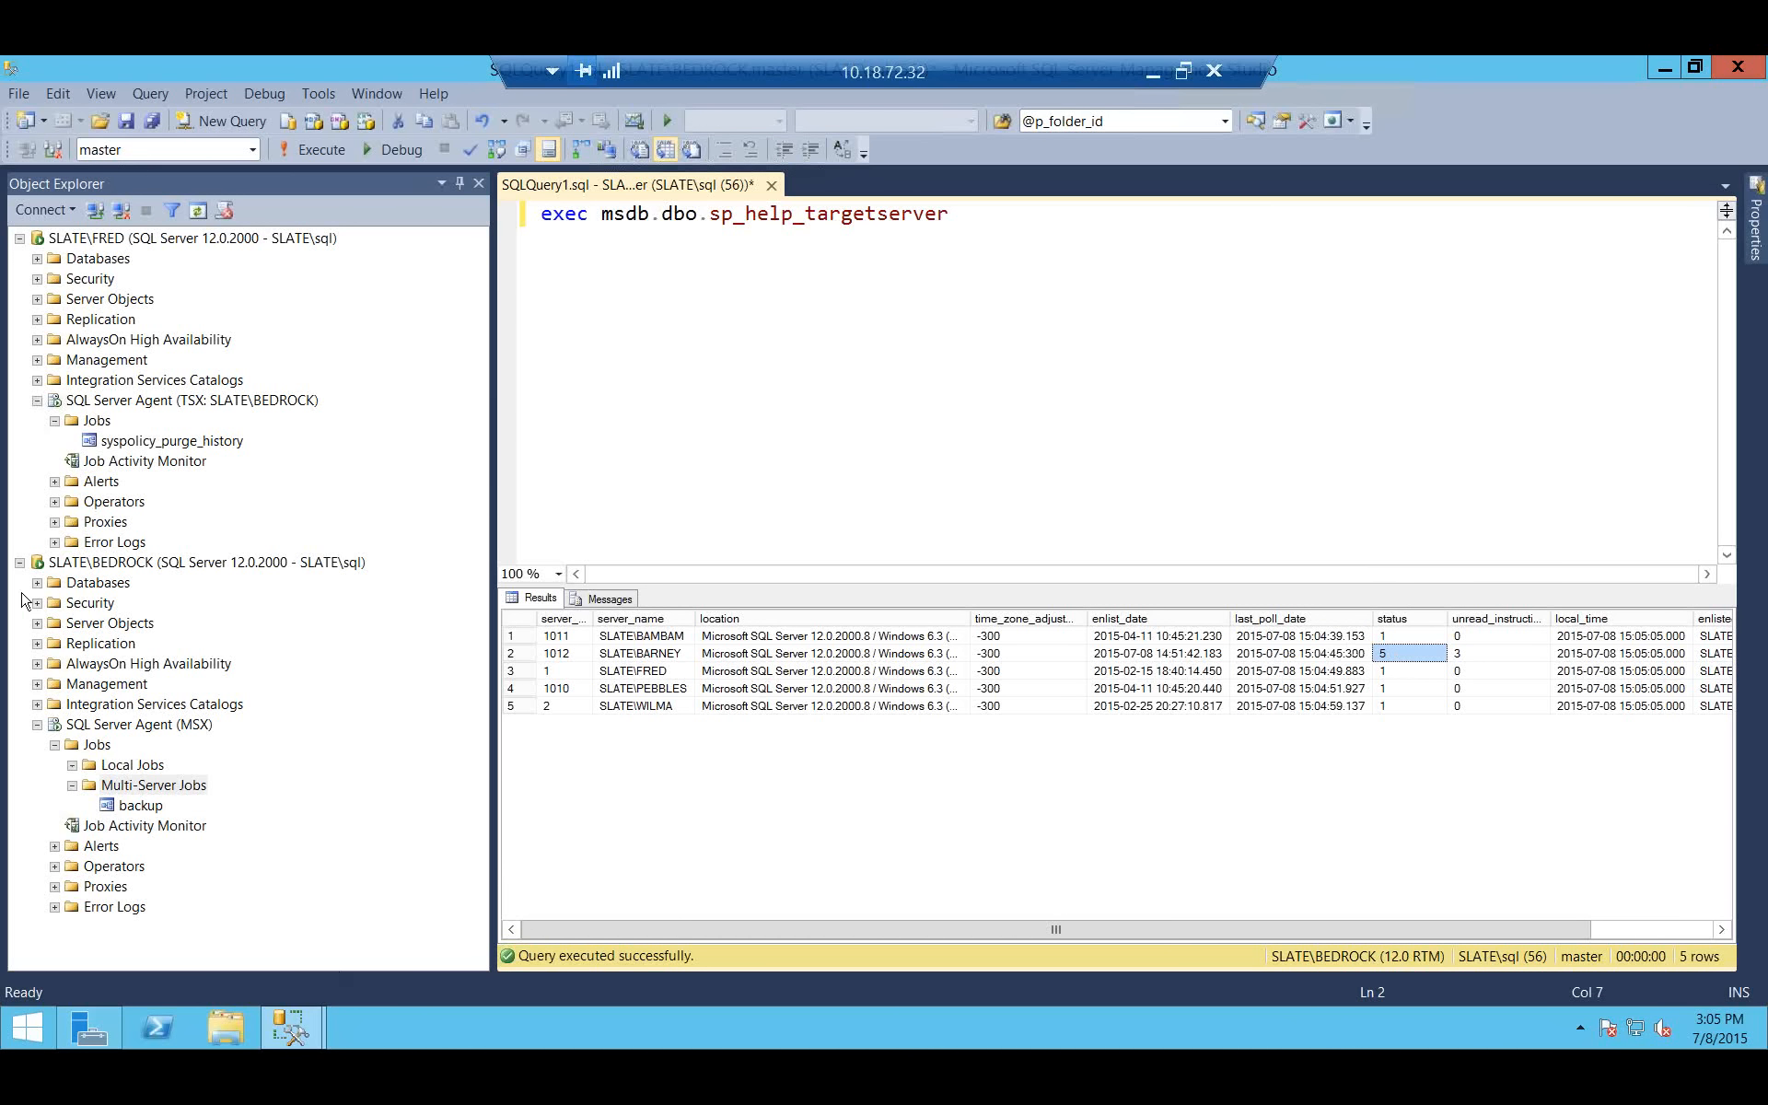
Open target server management on SLATE\BEDROCK, filter the download instructions to SLATE\BARNEY and read the first backup INSERT's download status.
{"action": "right_click", "coordinate": [120, 727]}
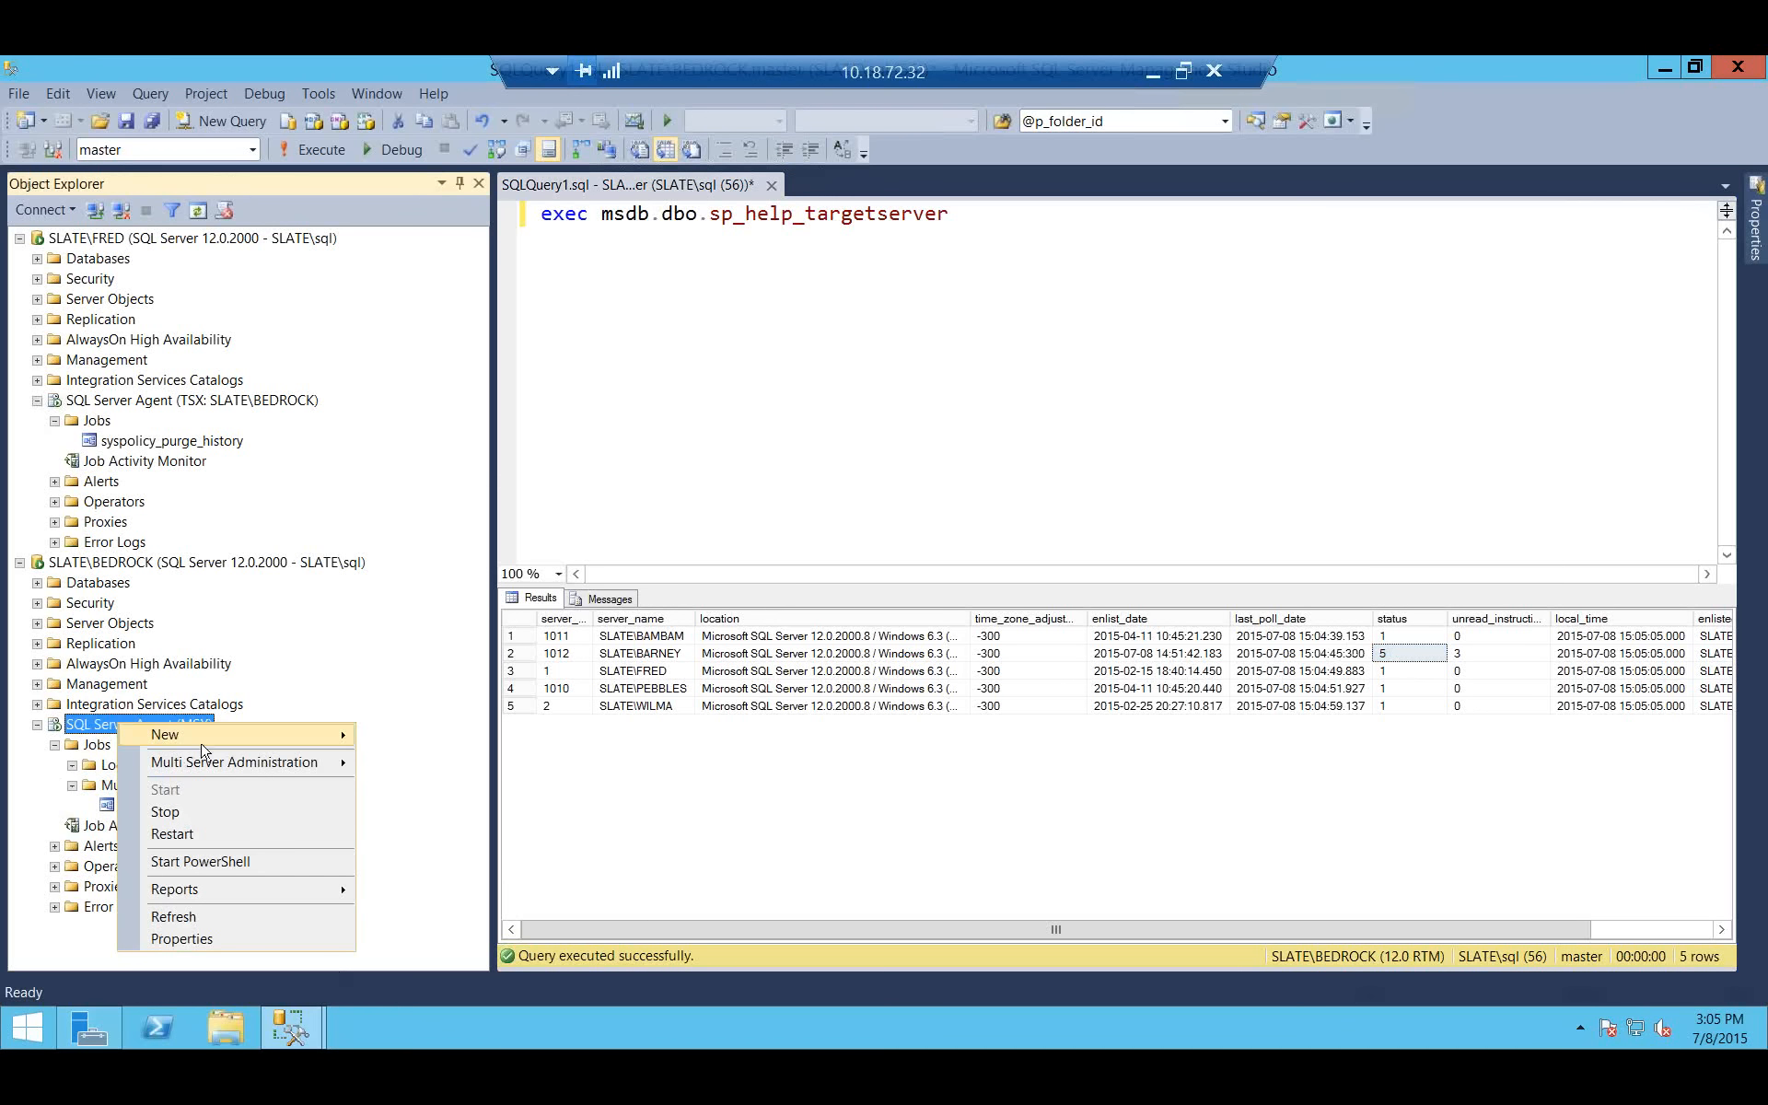
{"action": "mouse_move", "coordinate": [224, 772]}
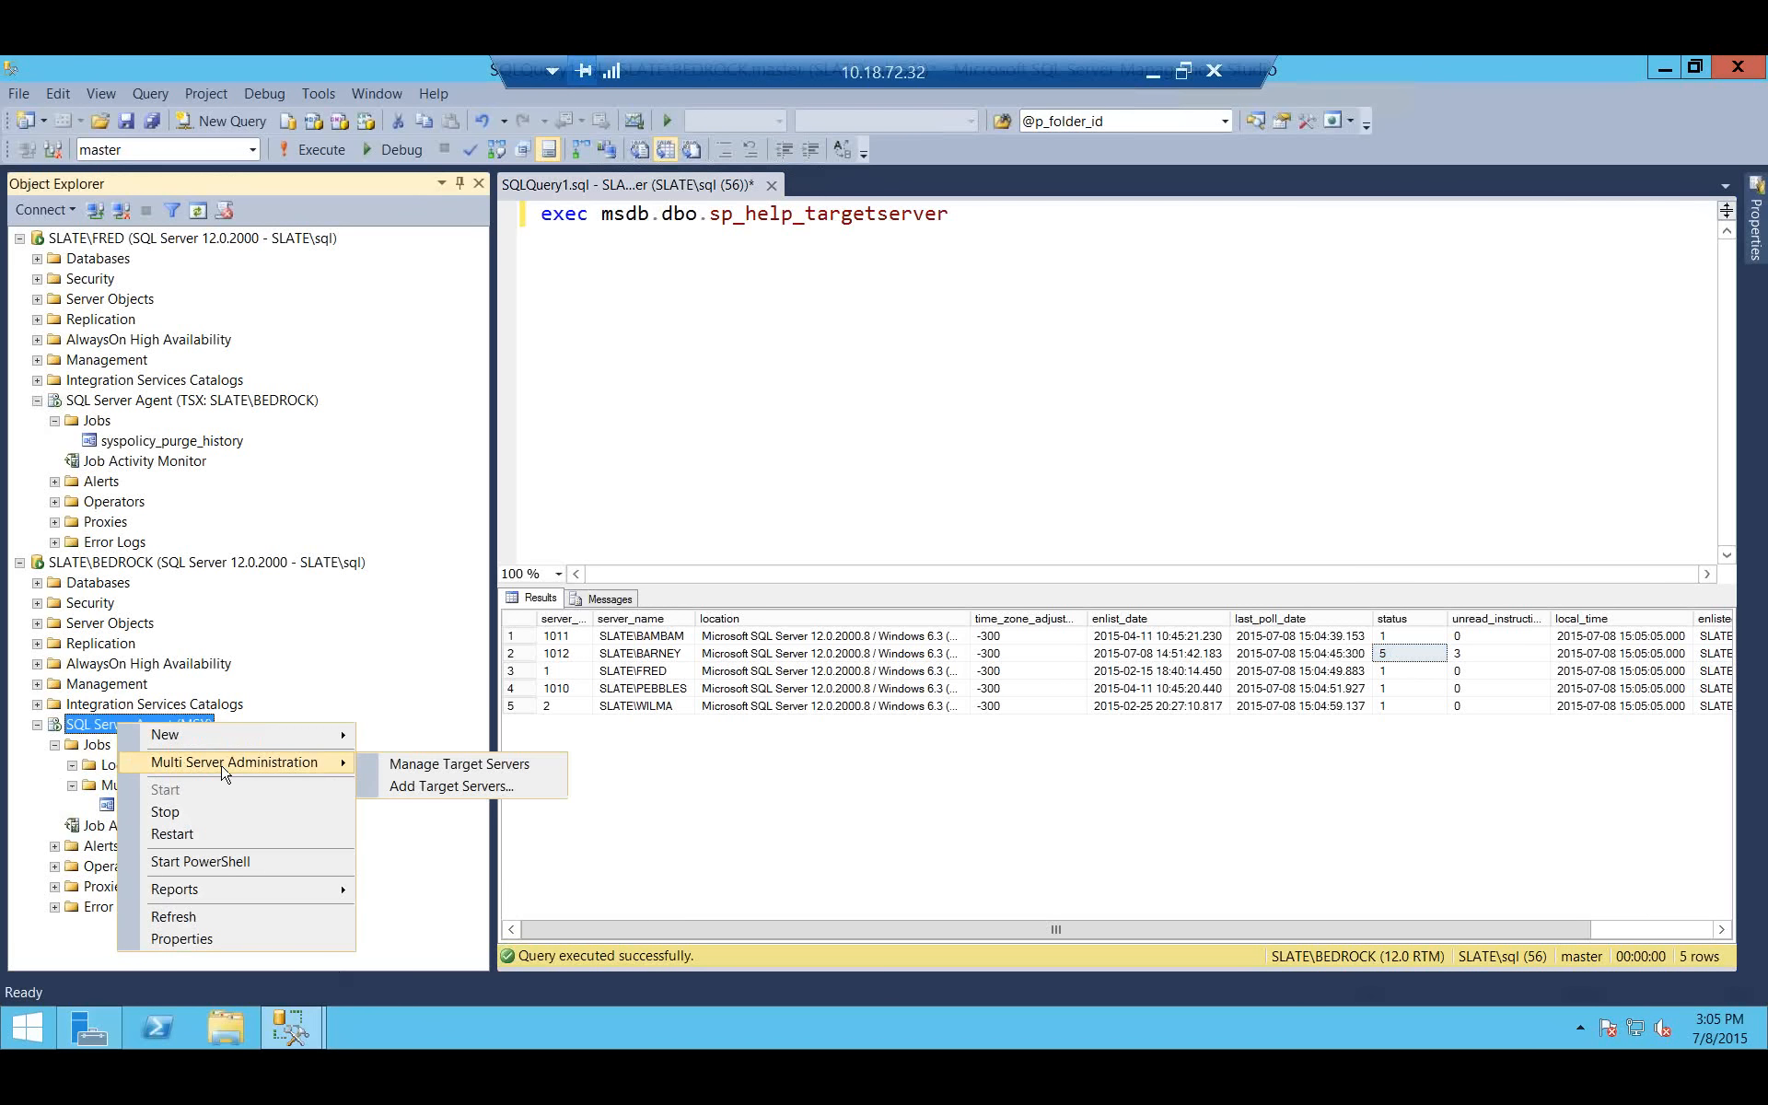
{"action": "left_click", "coordinate": [370, 770]}
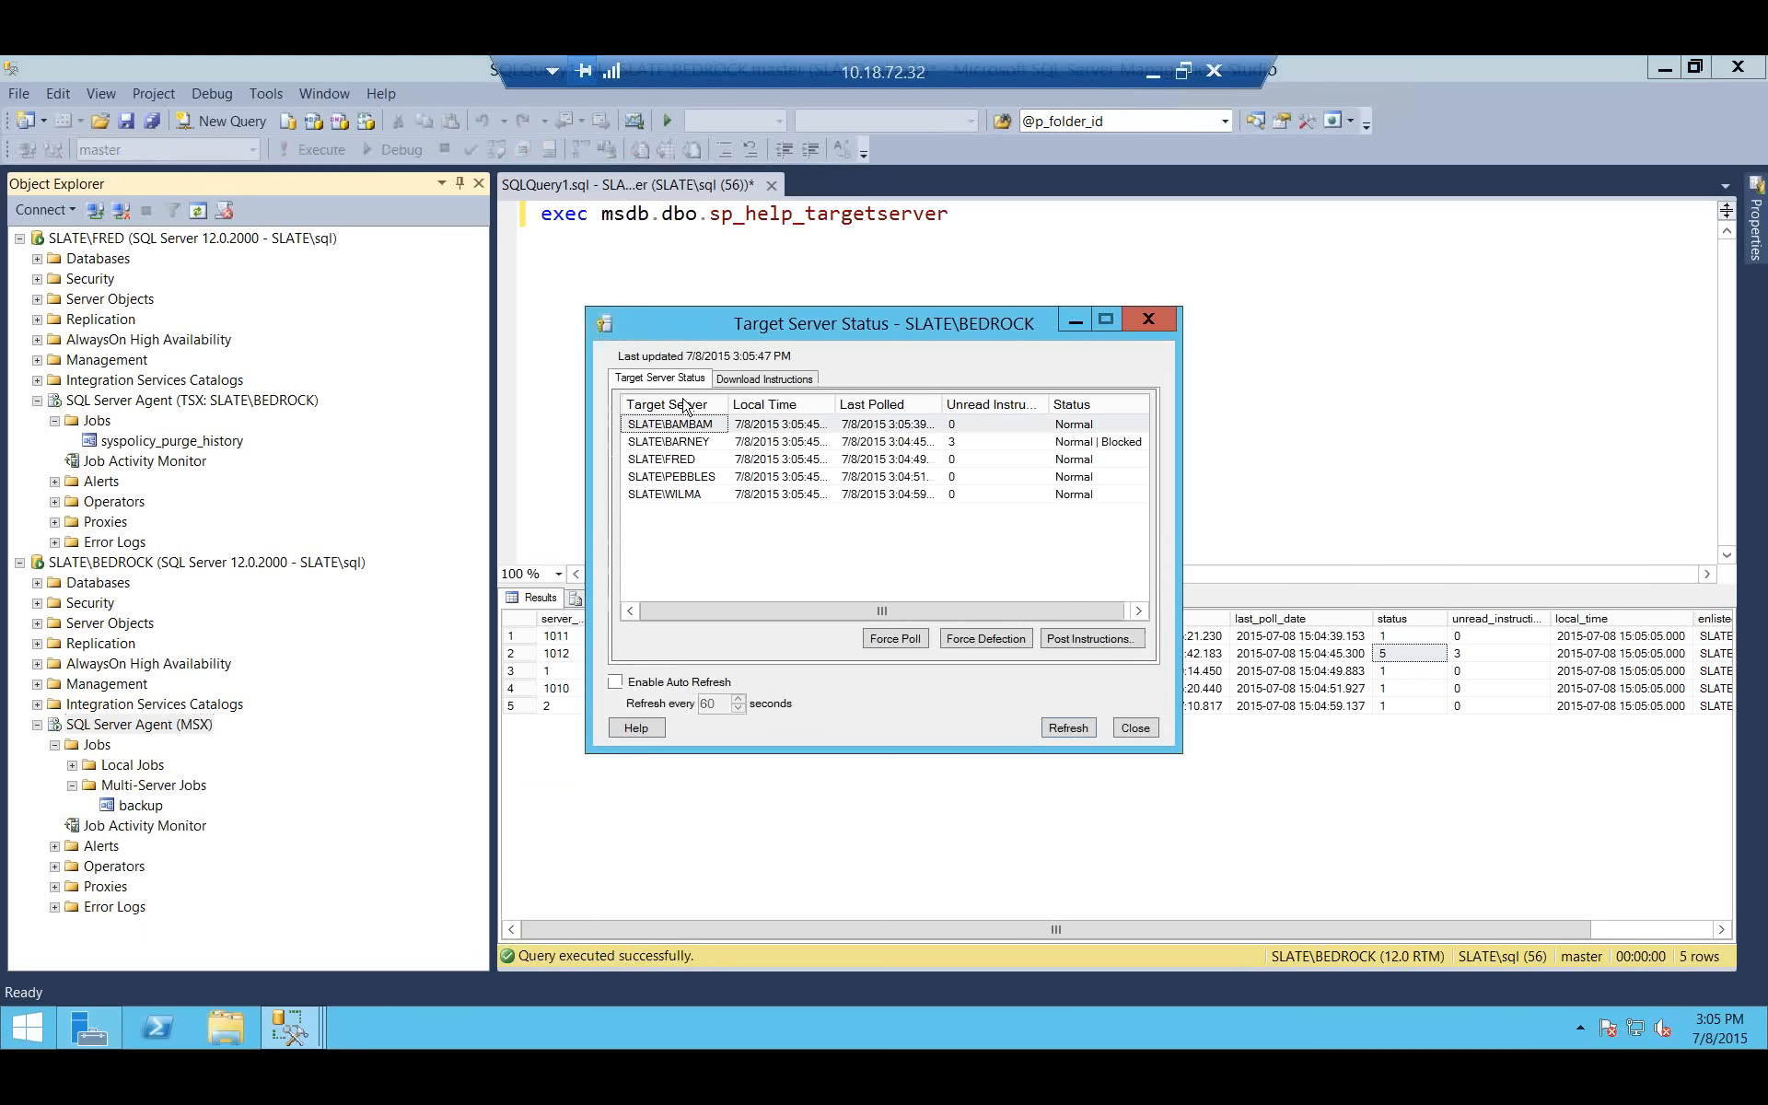
{"action": "left_click", "coordinate": [769, 379]}
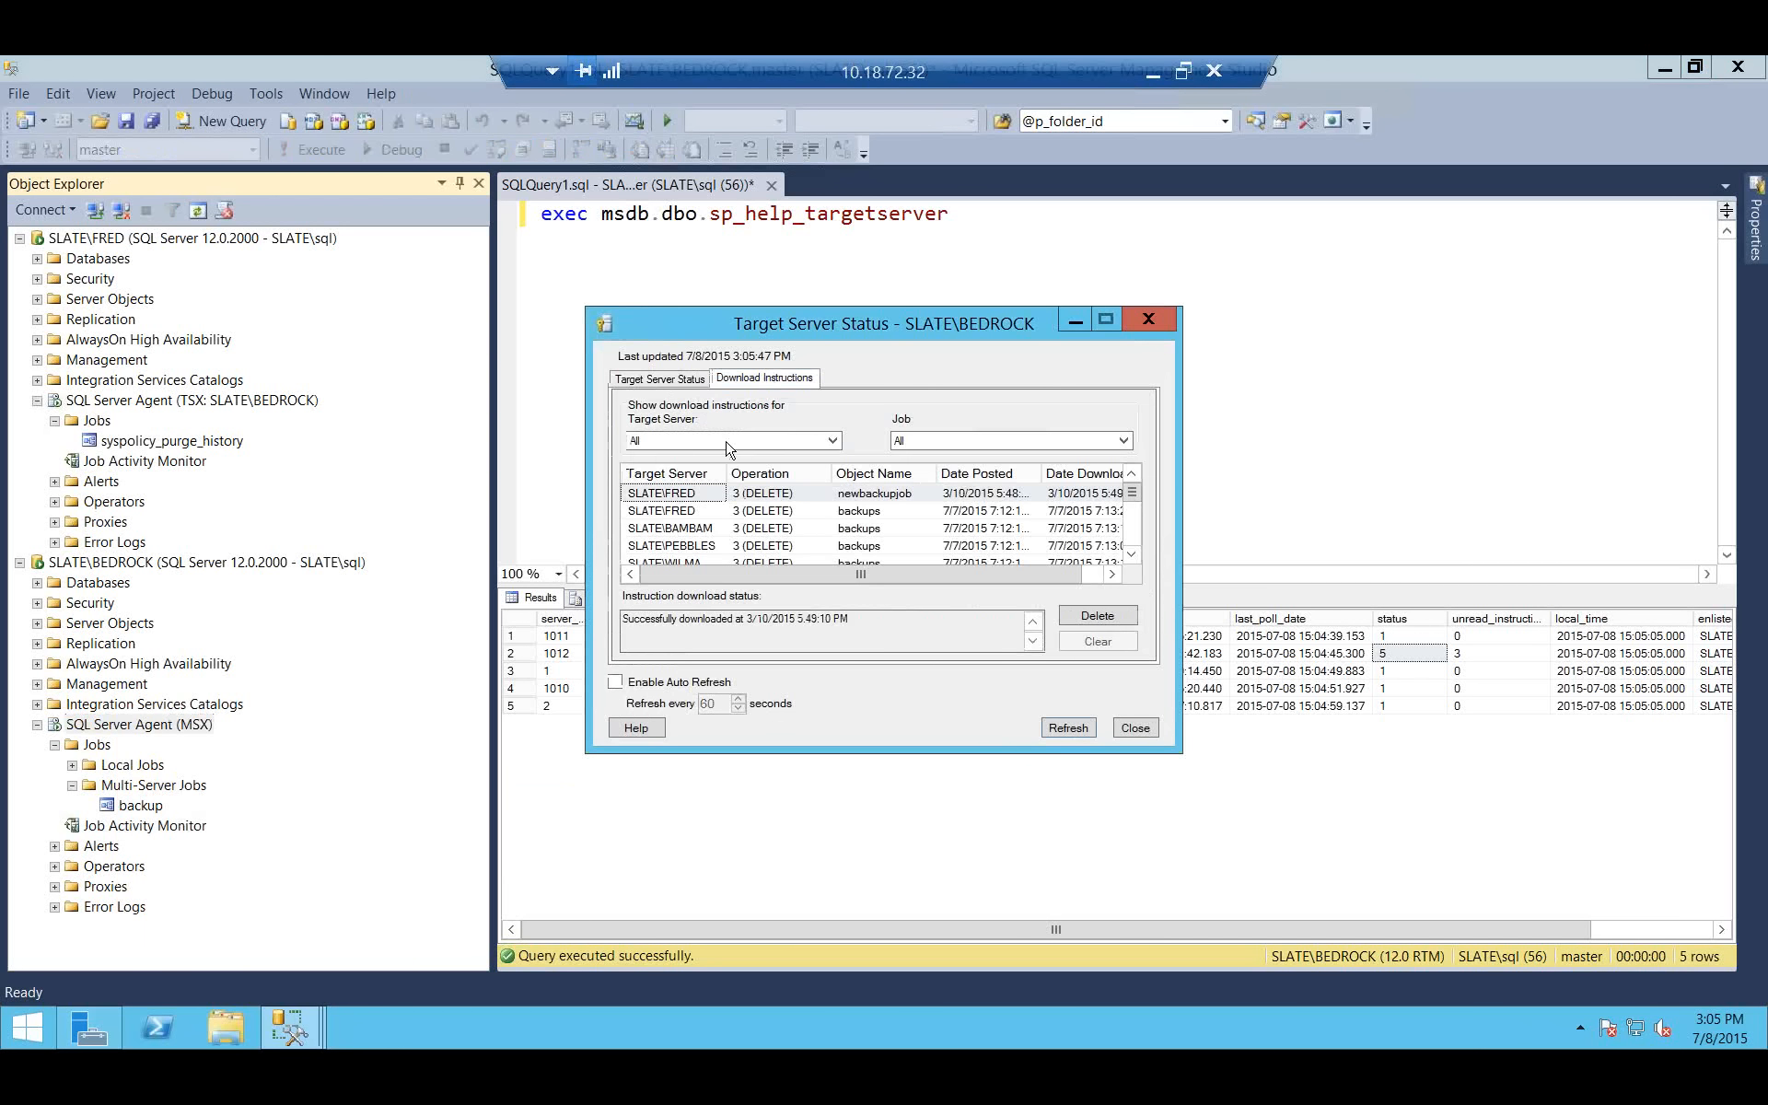
{"action": "left_click", "coordinate": [726, 442]}
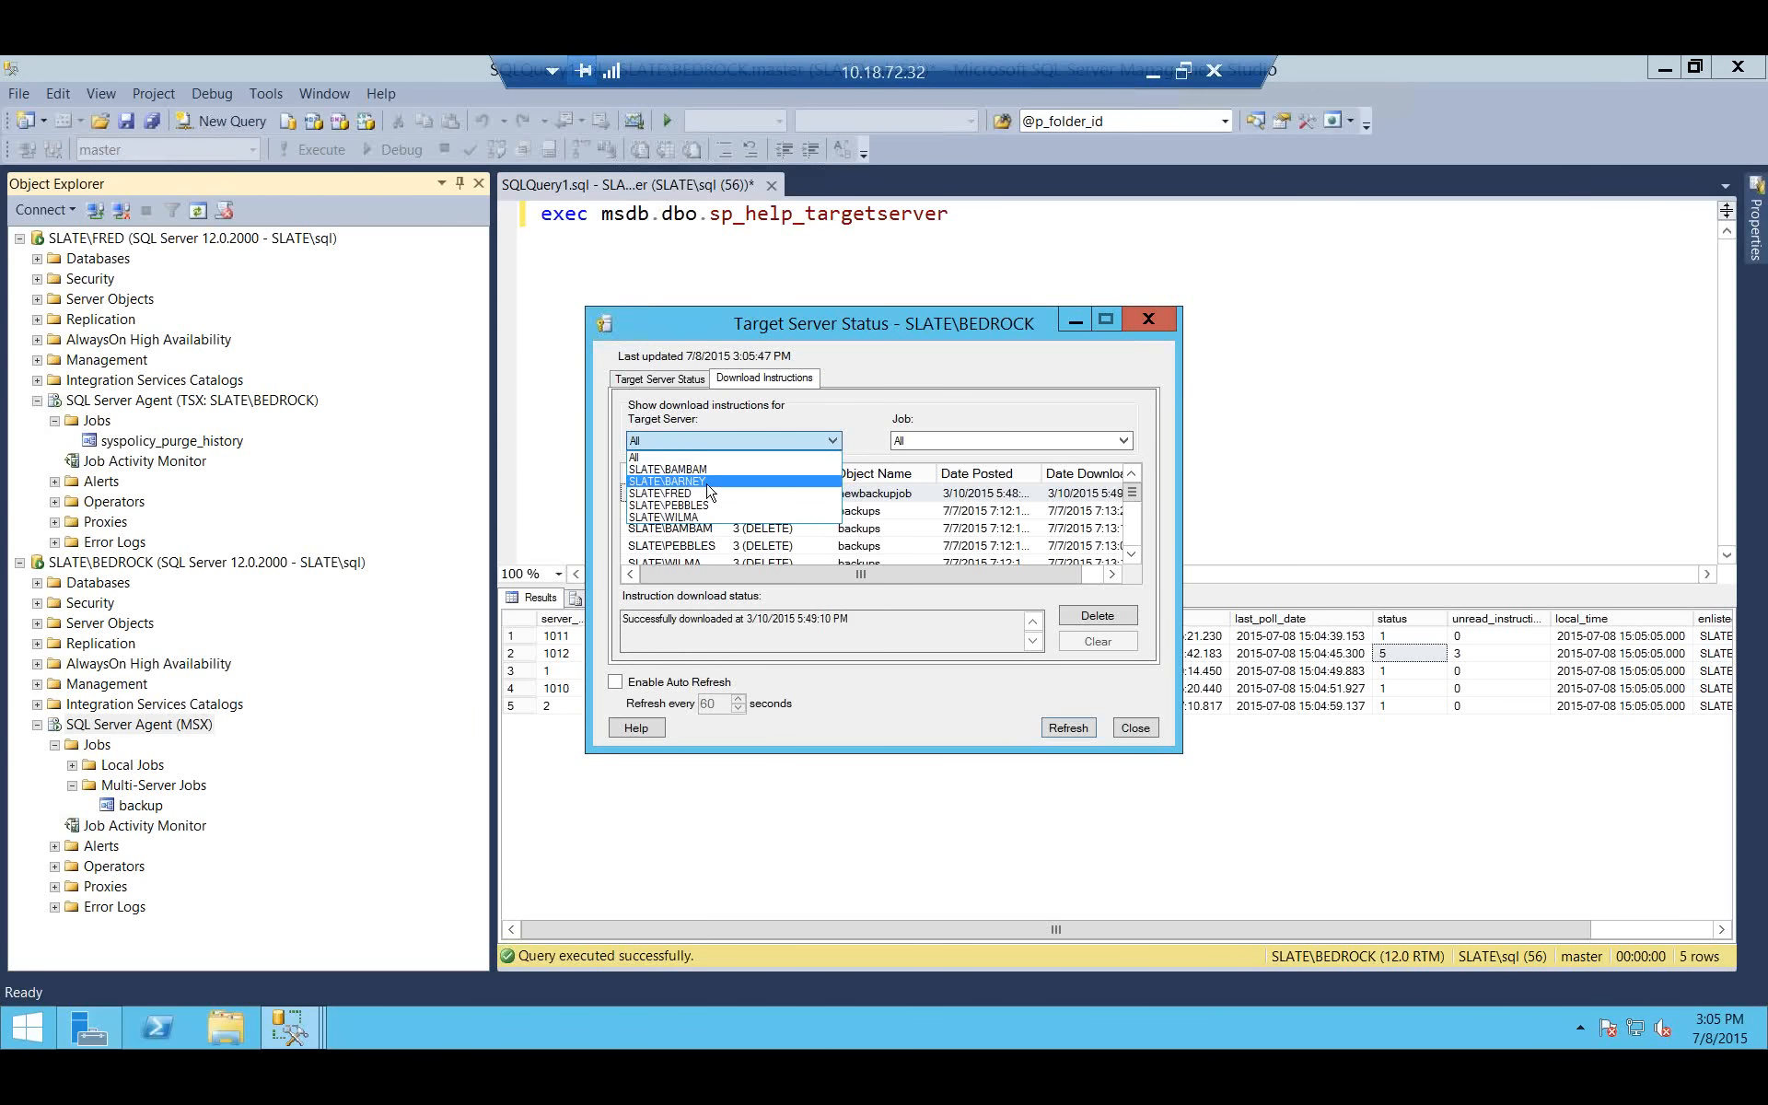
{"action": "left_click", "coordinate": [709, 481]}
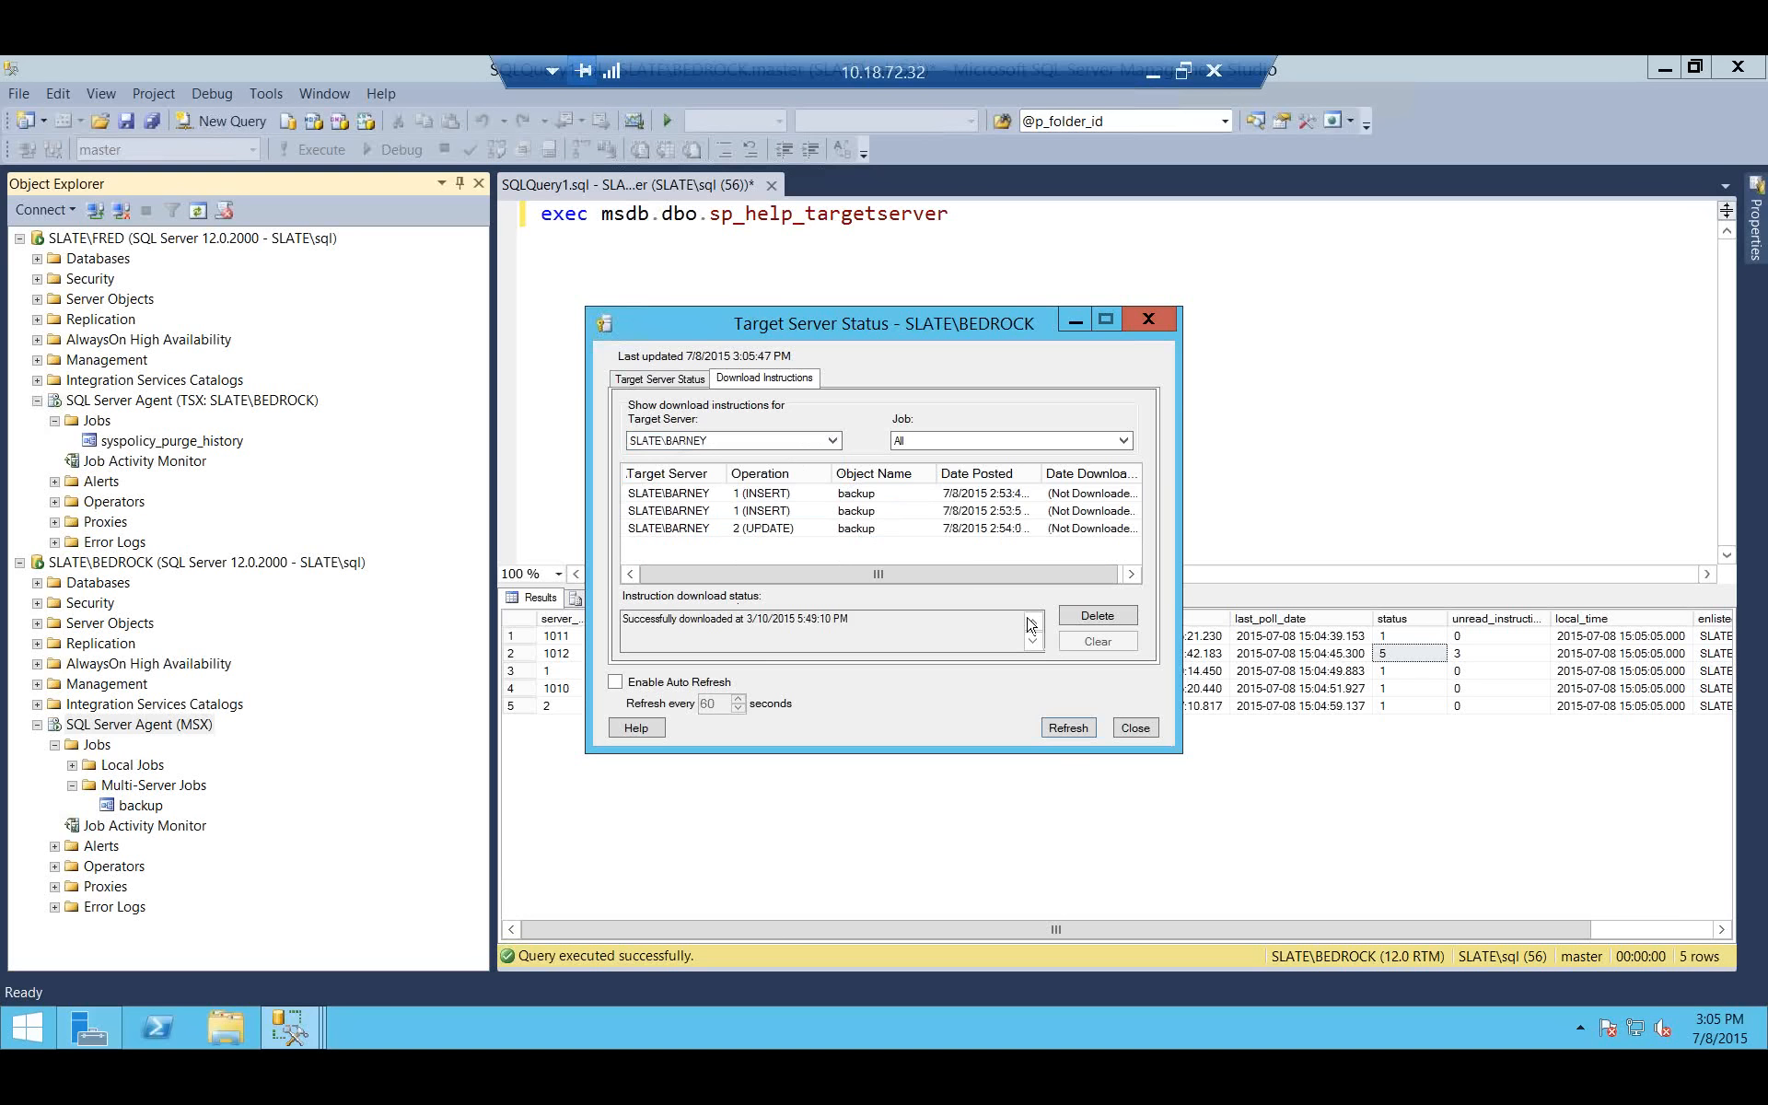
{"action": "left_click", "coordinate": [876, 501]}
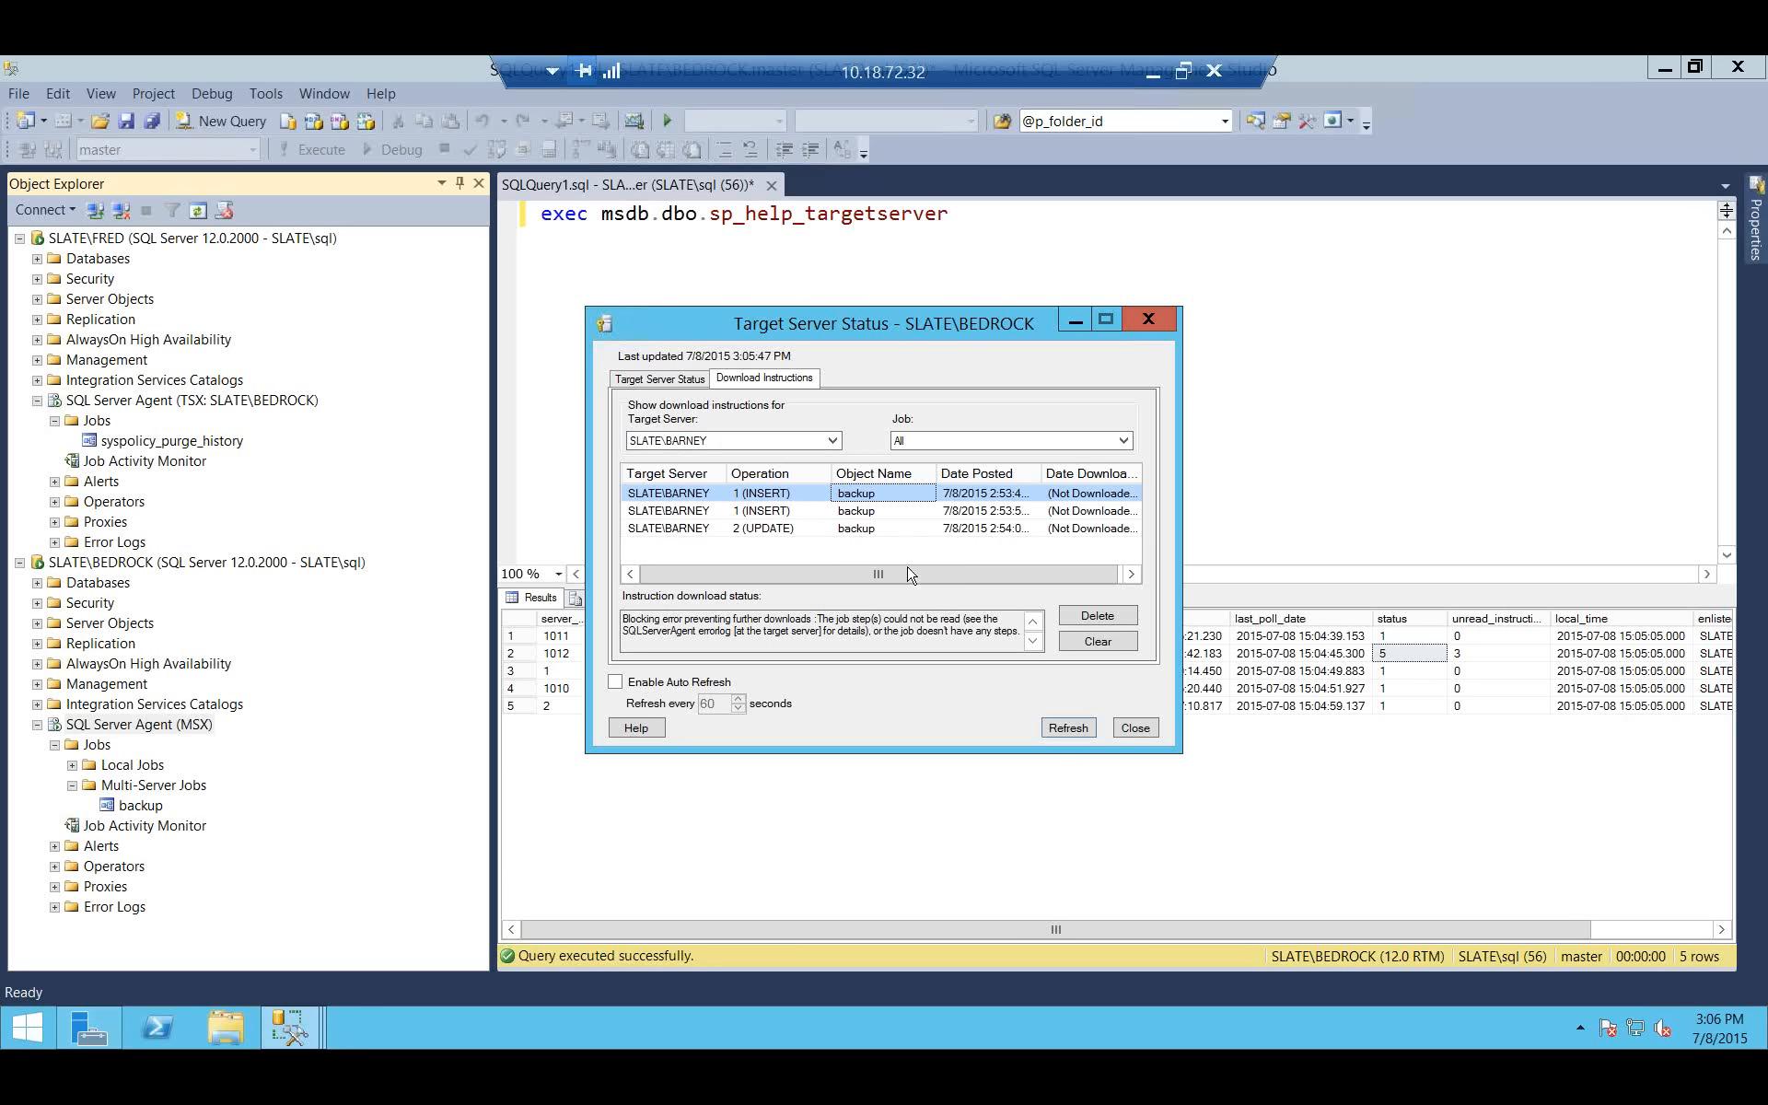
Clear the blocking error on SLATE\BARNEY's first backup INSERT instruction, check the second INSERT's status, and refresh the instruction list.
{"action": "left_click", "coordinate": [869, 650]}
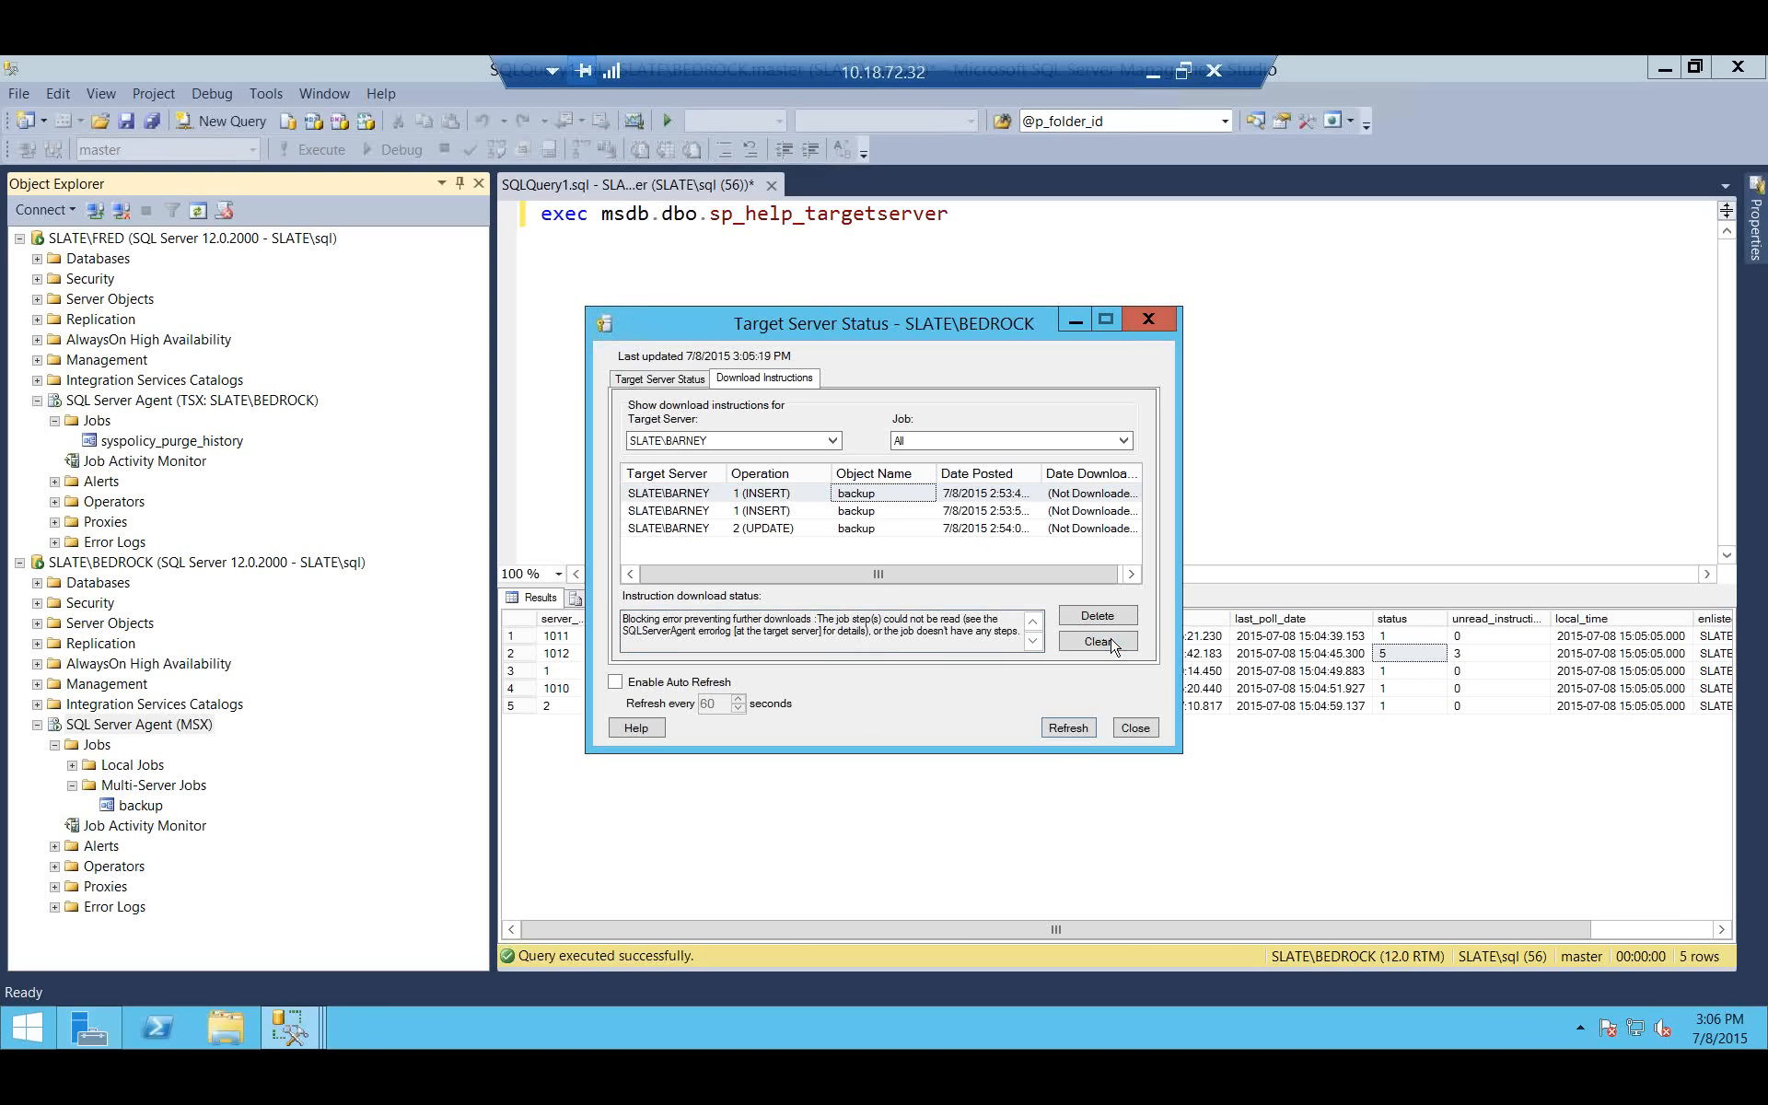
{"action": "left_click", "coordinate": [811, 512]}
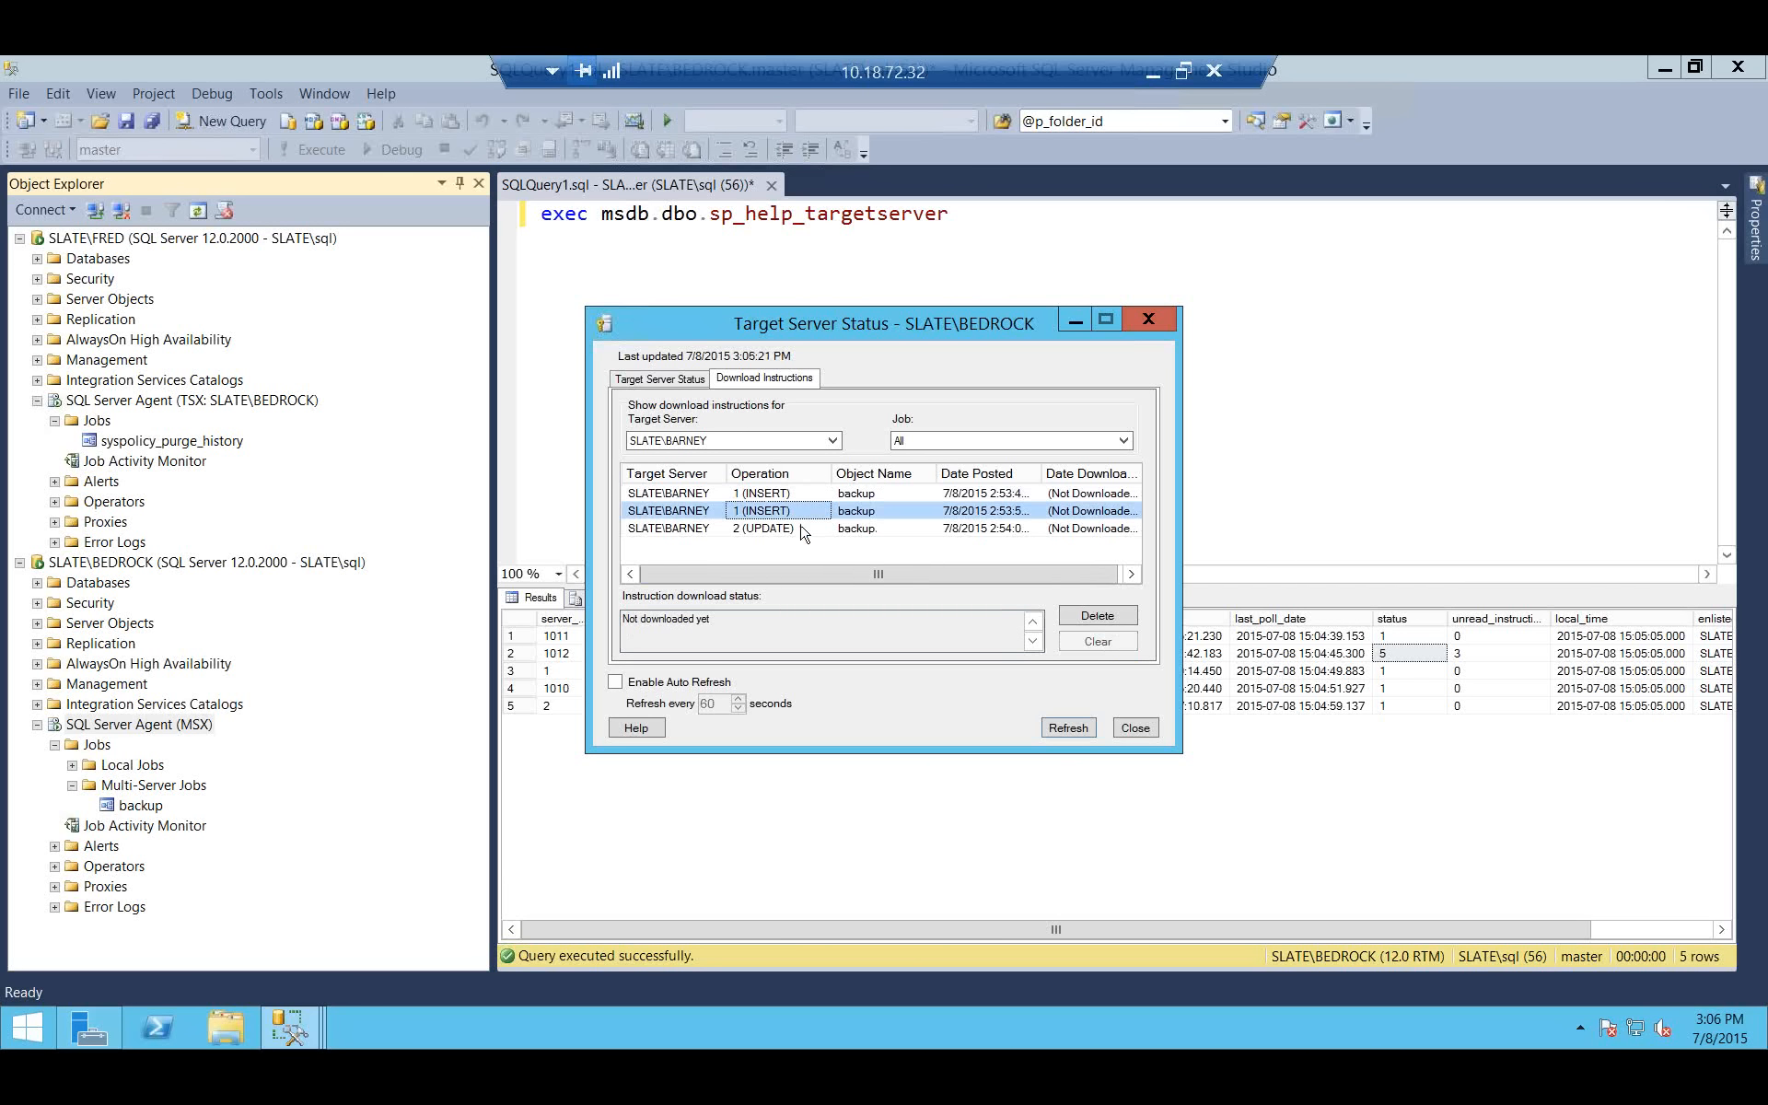
{"action": "left_click", "coordinate": [803, 494]}
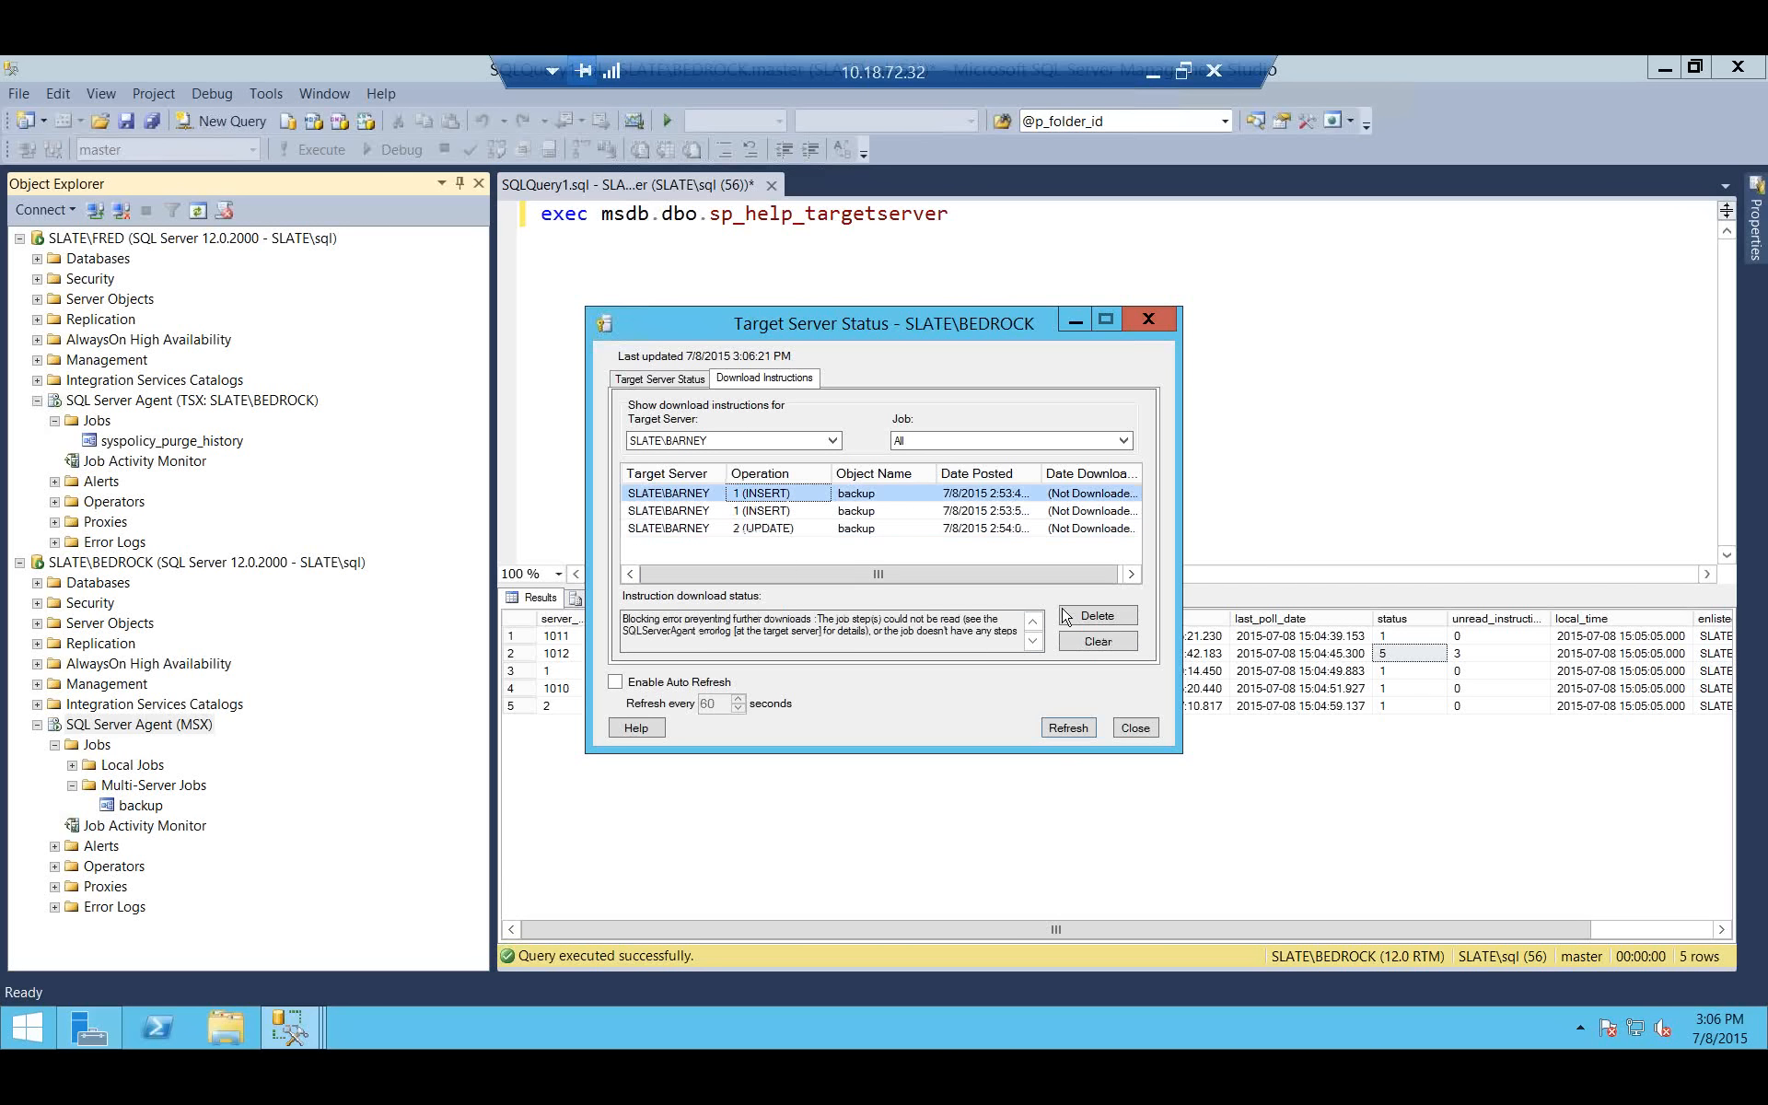
{"action": "left_click", "coordinate": [1068, 616]}
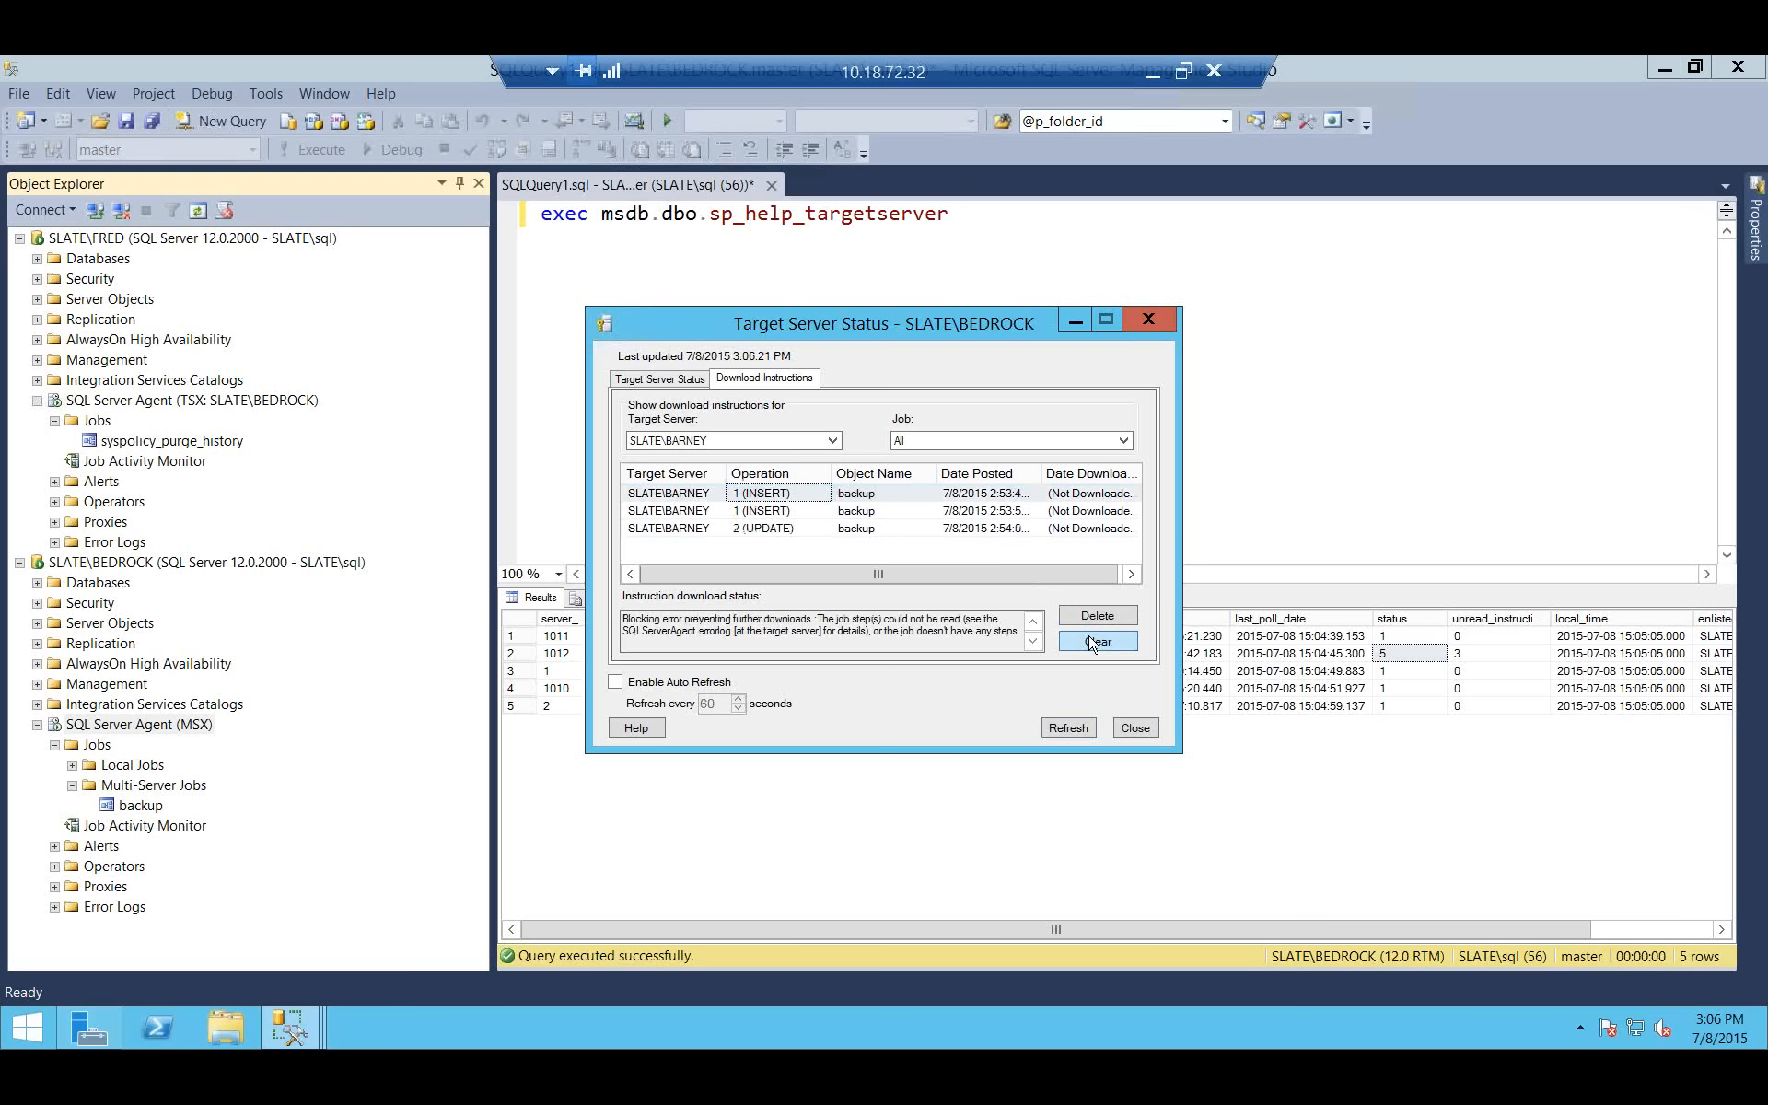
{"action": "left_click", "coordinate": [1059, 730]}
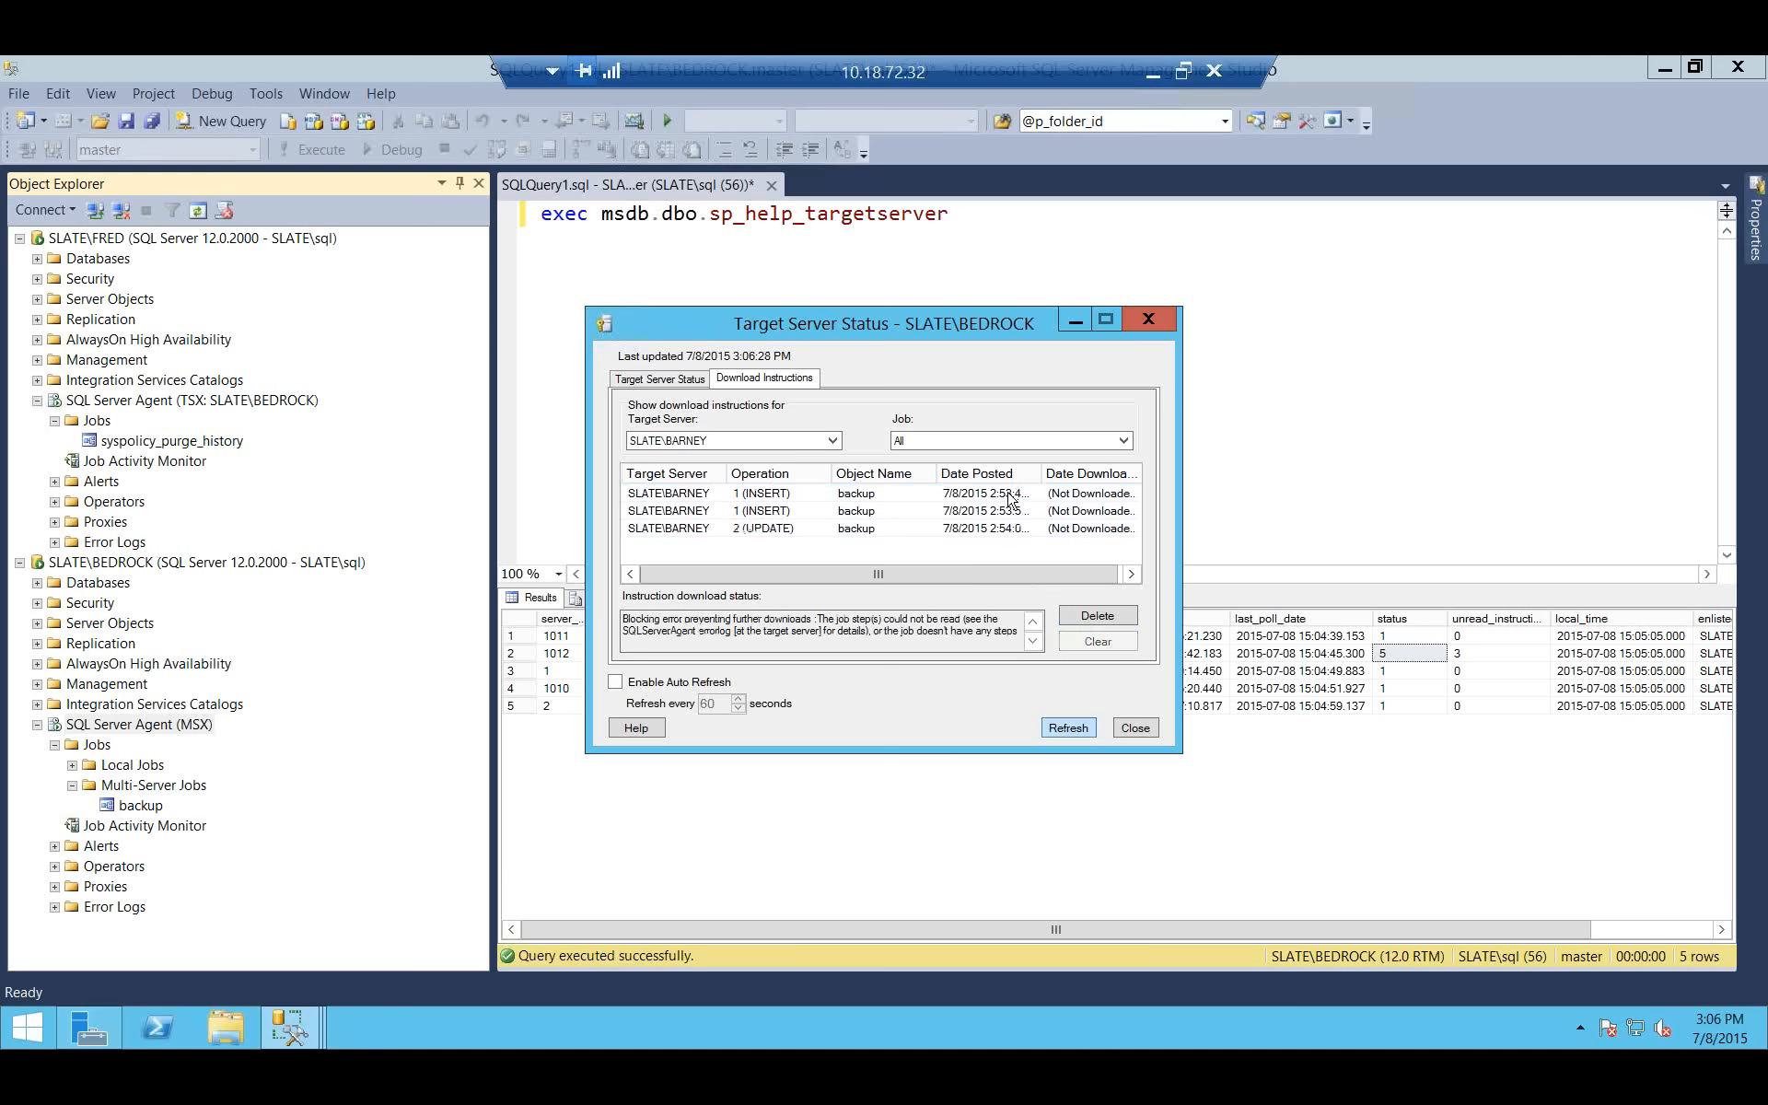
Delete all of SLATE\BARNEY's pending backup download instructions one by one, confirming each deletion, and close the target server status window.
{"action": "left_click", "coordinate": [972, 491]}
{"action": "left_click", "coordinate": [1089, 612]}
{"action": "left_click", "coordinate": [973, 628]}
{"action": "left_click", "coordinate": [974, 494]}
{"action": "left_click", "coordinate": [1094, 617]}
{"action": "left_click", "coordinate": [958, 637]}
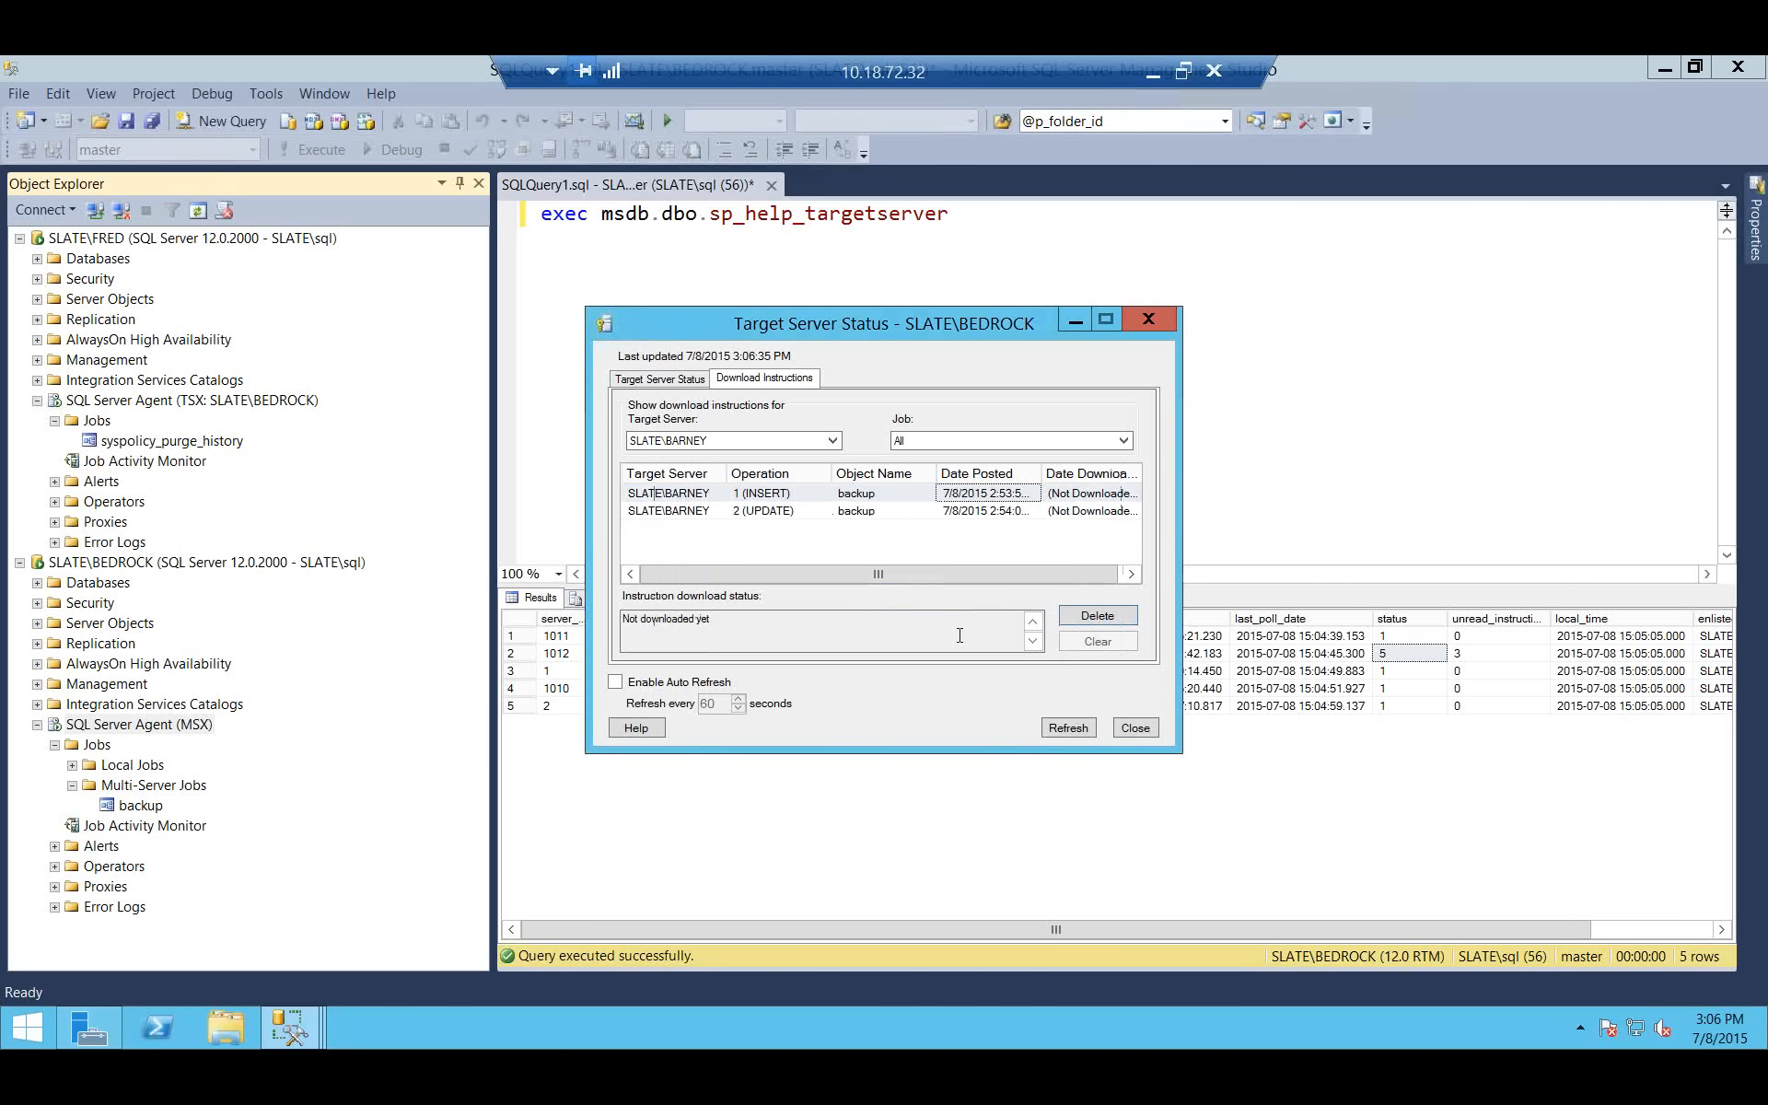
{"action": "left_click", "coordinate": [965, 499]}
{"action": "left_click", "coordinate": [1073, 612]}
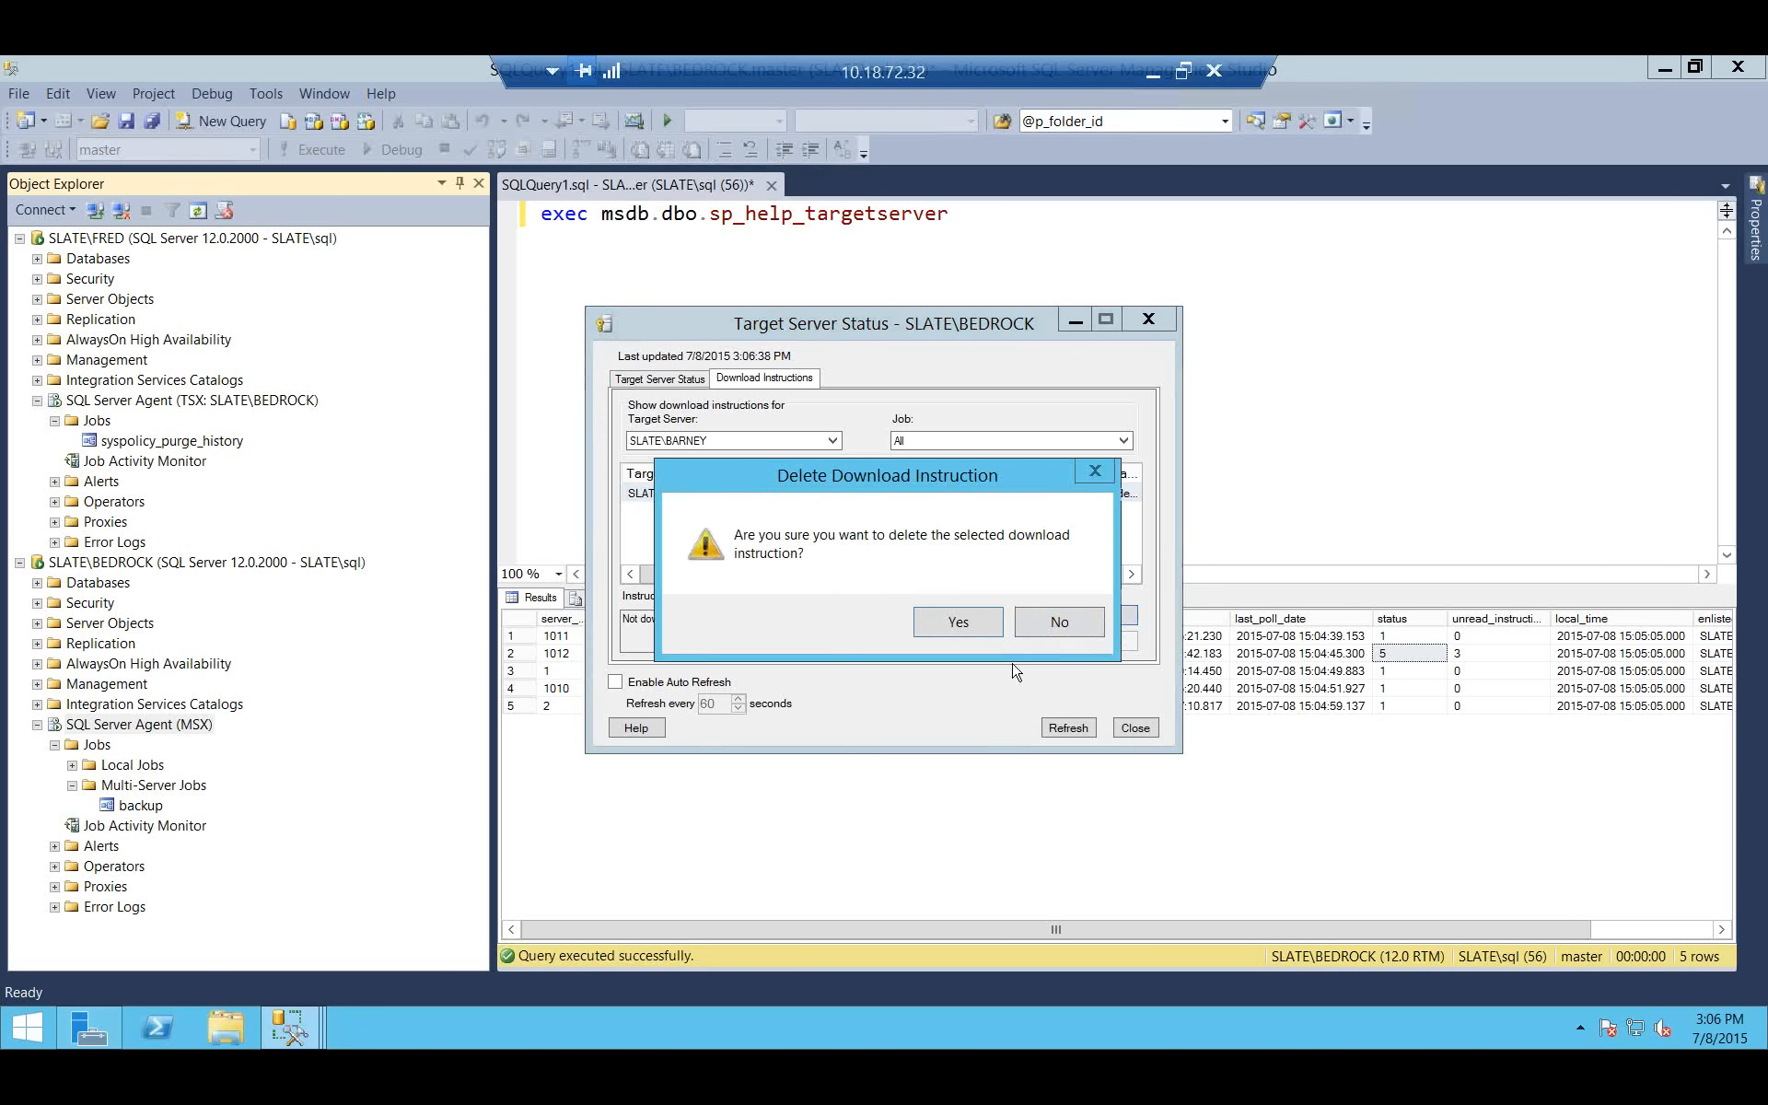
{"action": "left_click", "coordinate": [962, 624]}
{"action": "left_click", "coordinate": [1131, 728]}
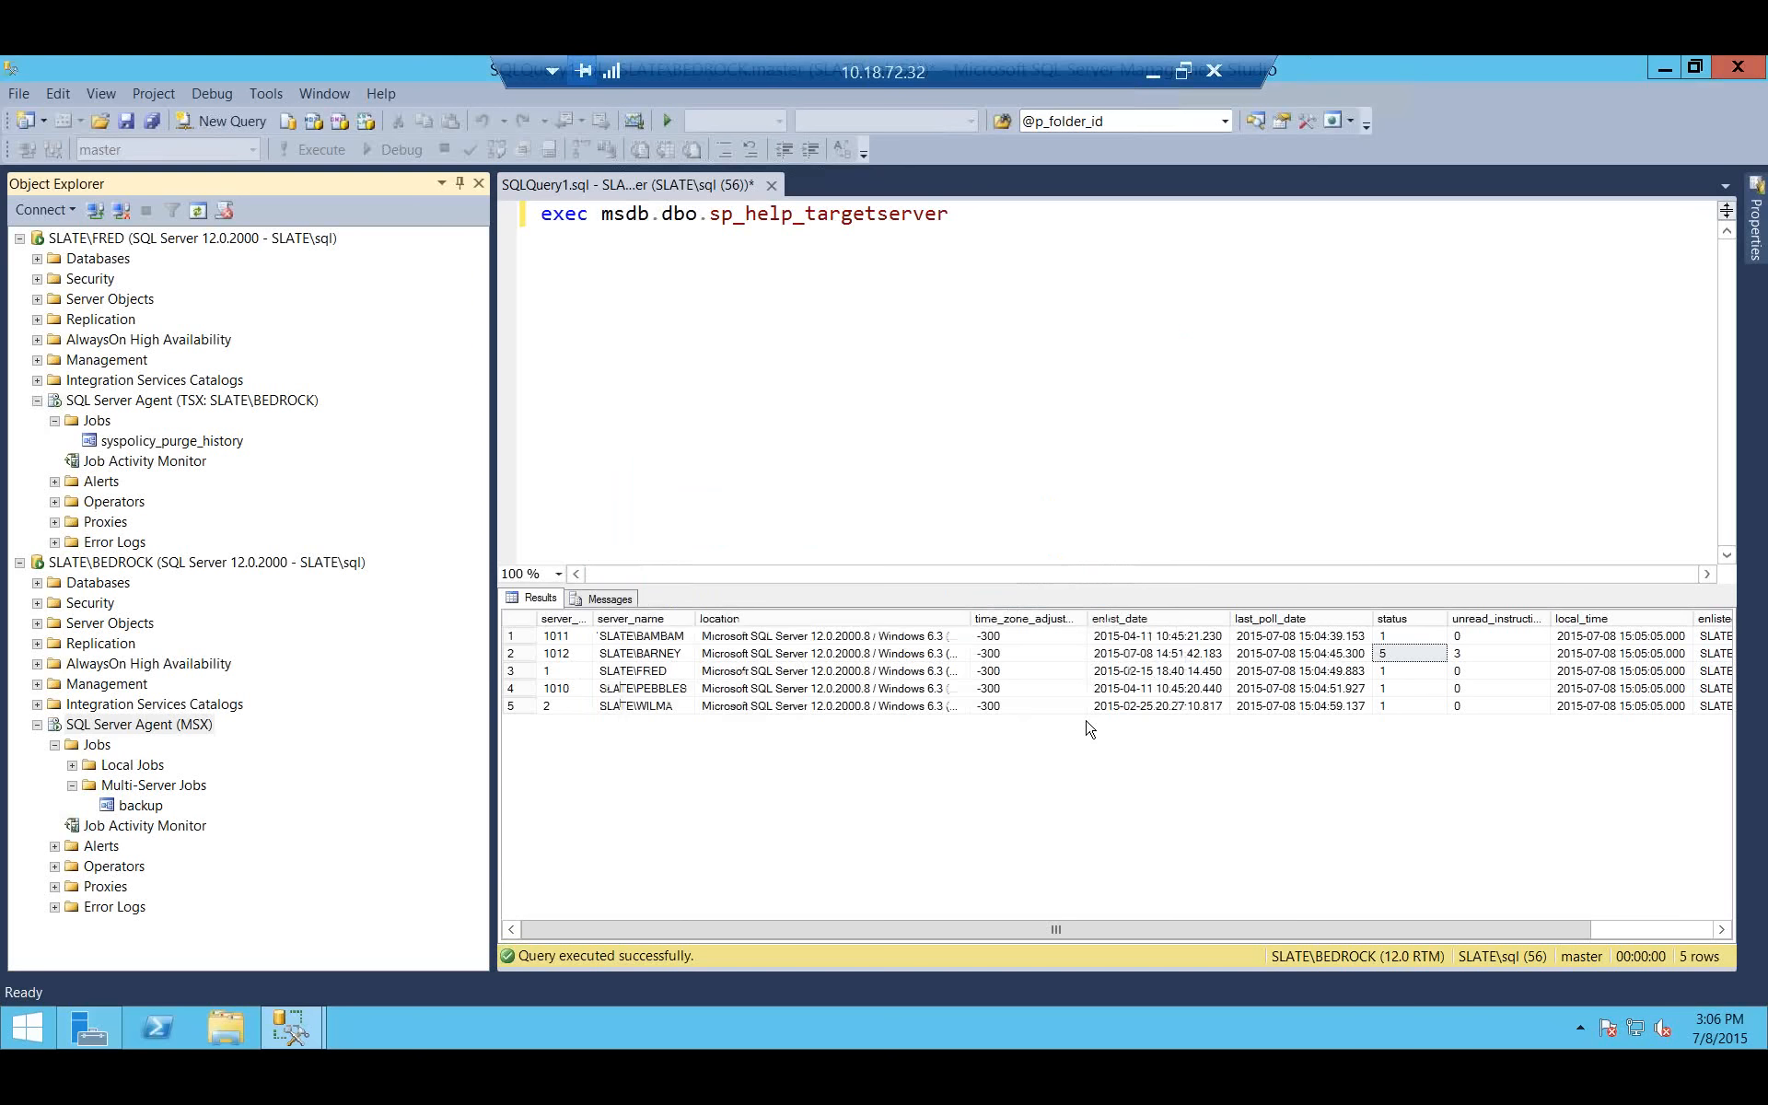
Remove SLATE\BARNEY from the targets of the multi-server backup job and save the job.
{"action": "double_click", "coordinate": [146, 804]}
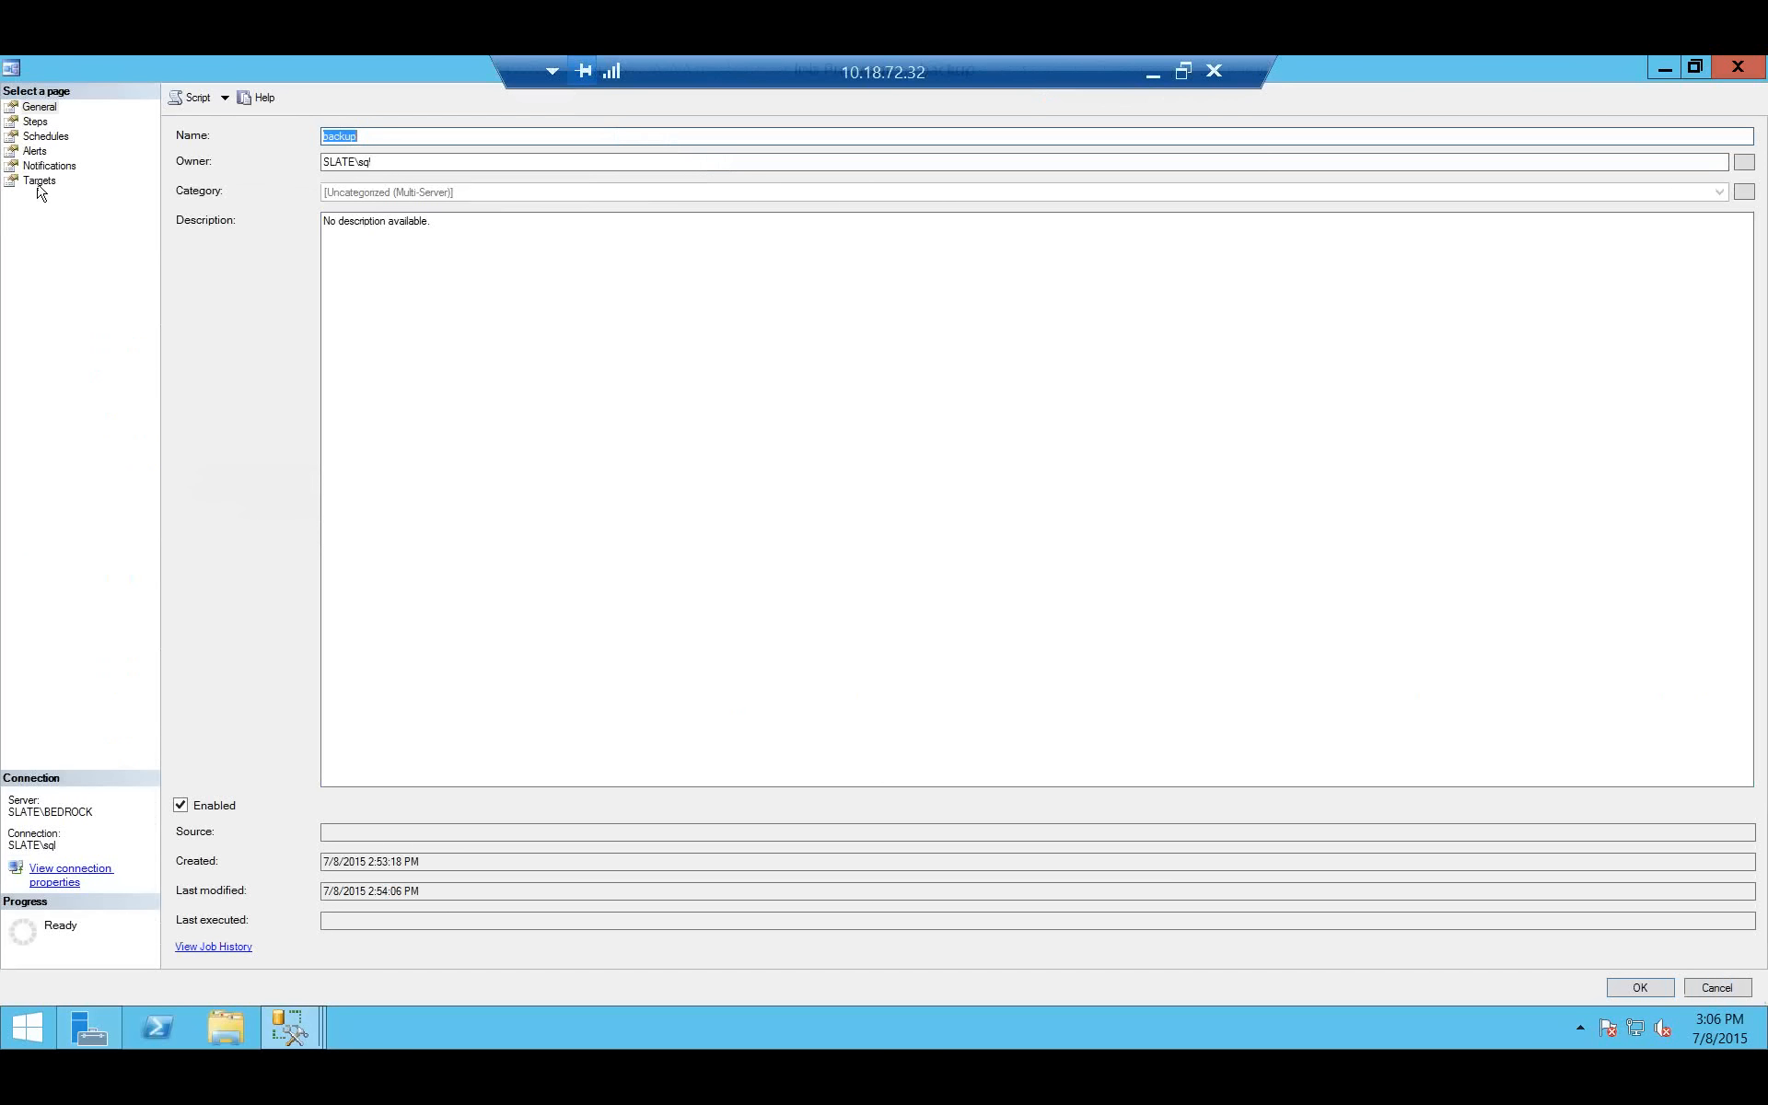
{"action": "left_click", "coordinate": [39, 182]}
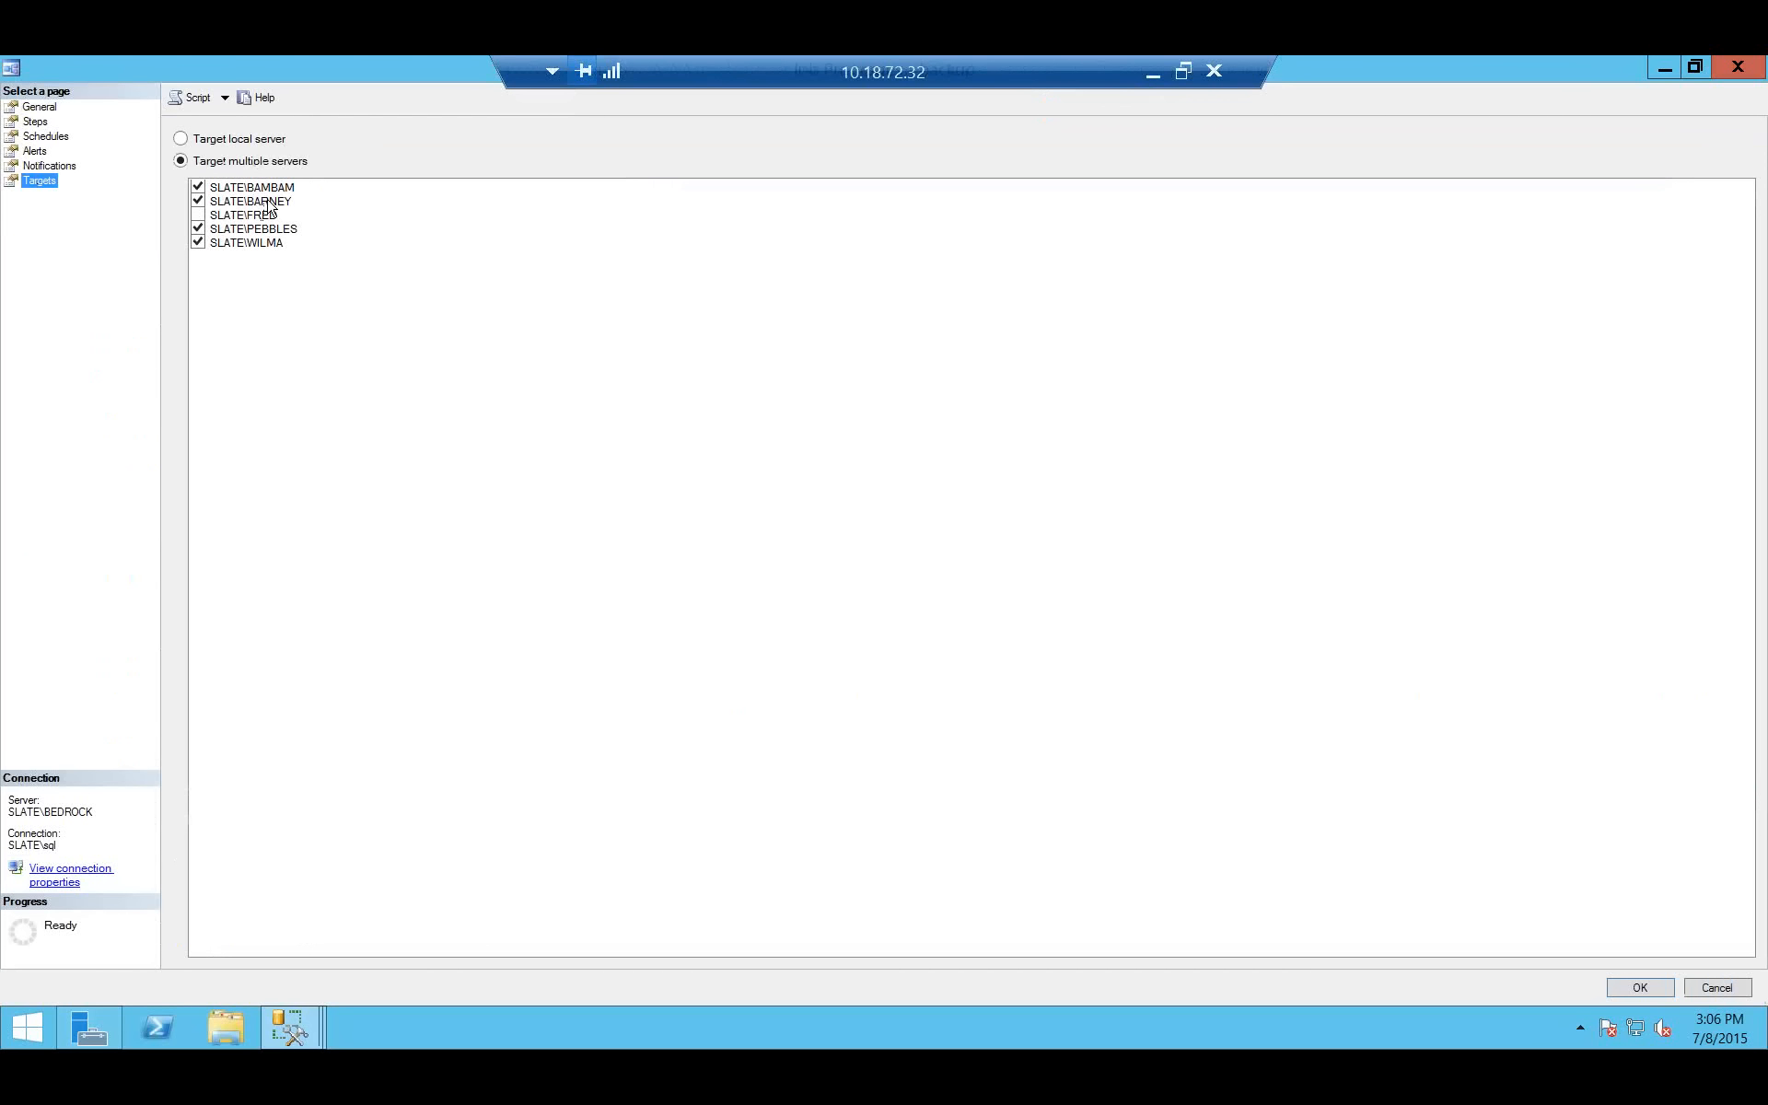
{"action": "left_click", "coordinate": [265, 201]}
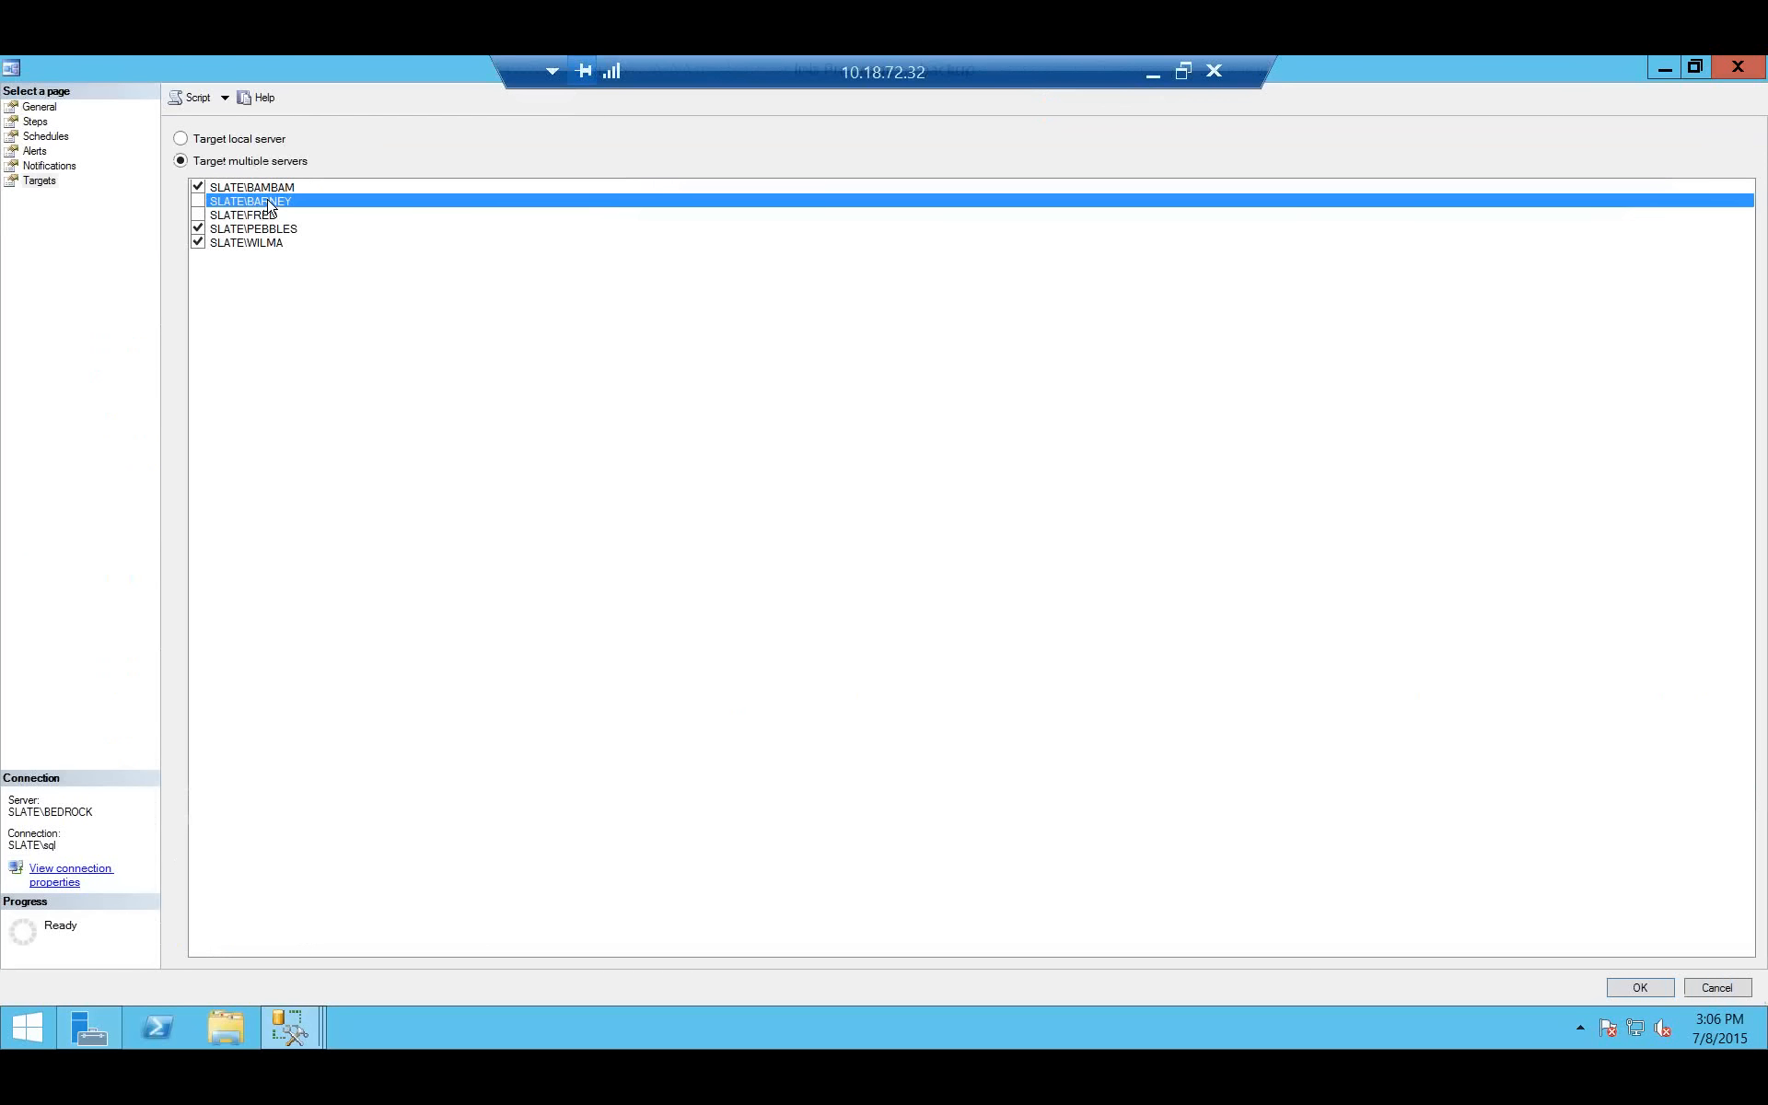
{"action": "left_click", "coordinate": [1643, 988]}
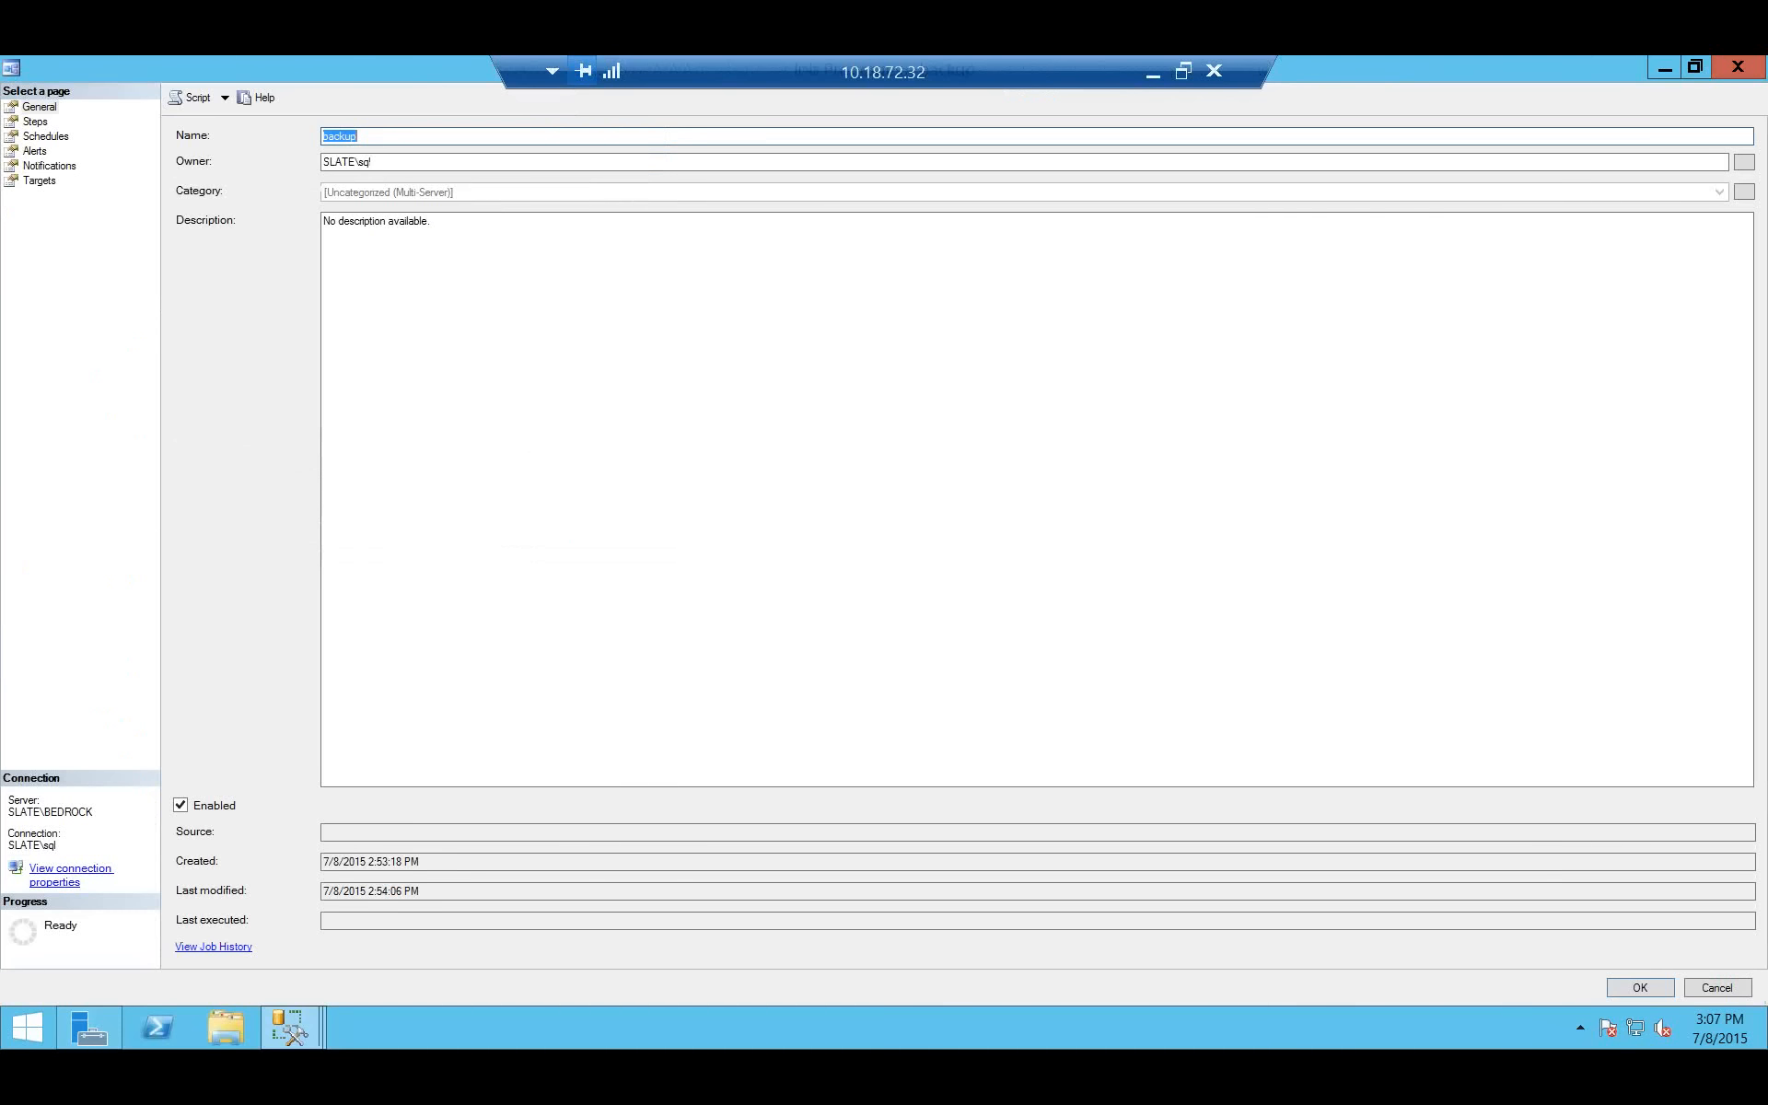
Add SLATE\BARNEY back to the backup job's targets and save the job.
{"action": "left_click", "coordinate": [46, 179]}
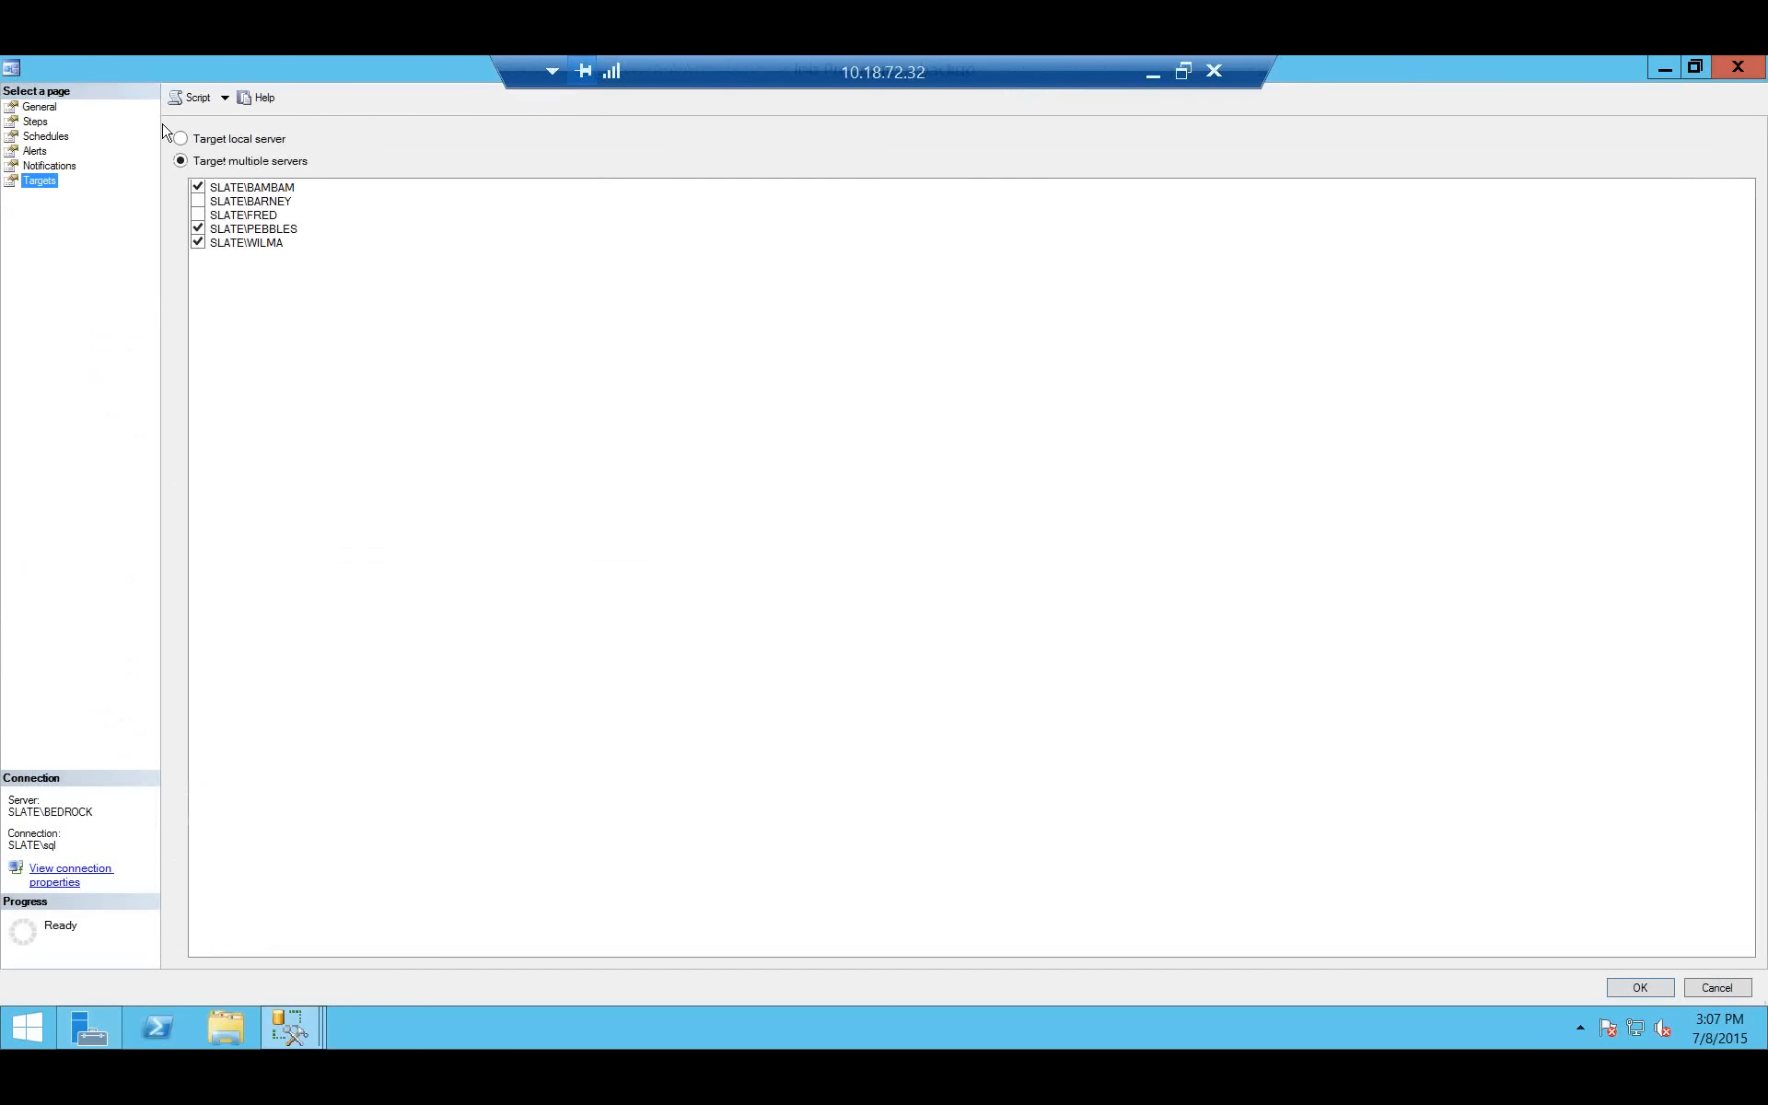
{"action": "left_click", "coordinate": [268, 201]}
{"action": "left_click", "coordinate": [1624, 990]}
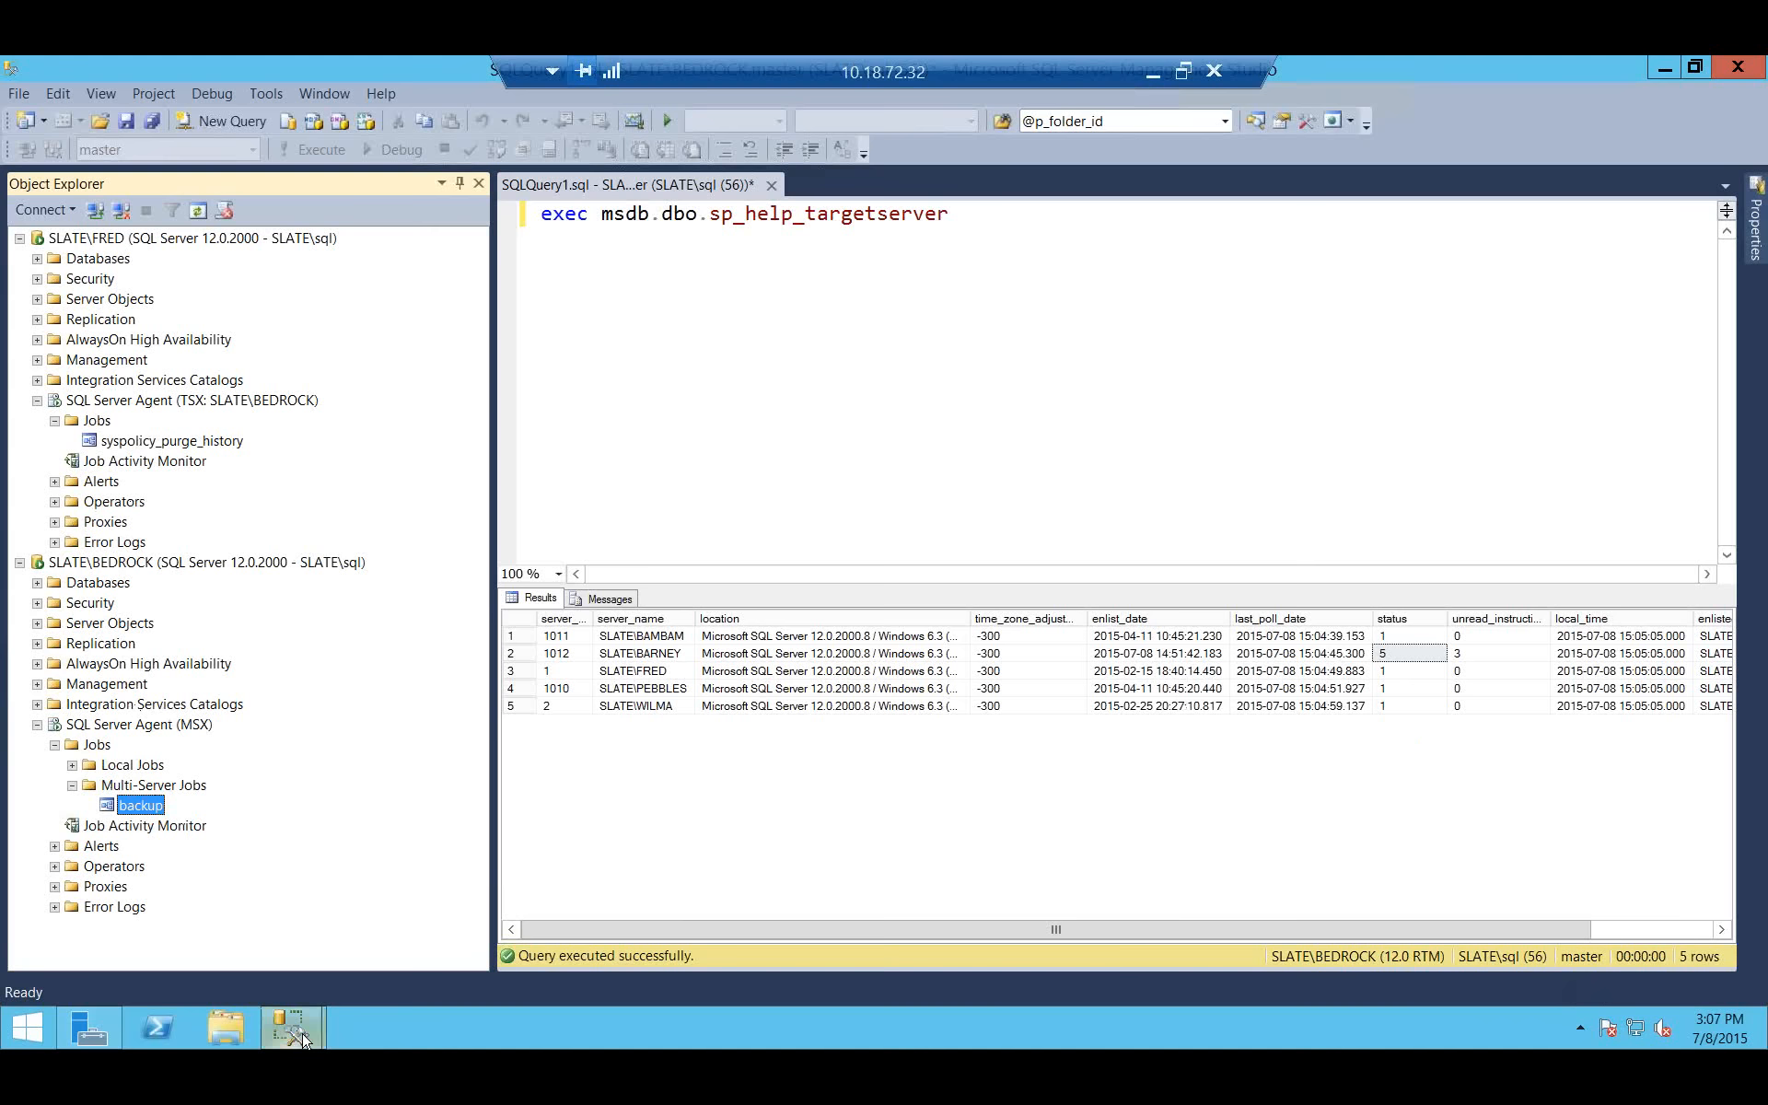
Bring up the open Target Server Status window, refresh it repeatedly to check SLATE\BARNEY's unread instructions and status, and close it.
{"action": "mouse_move", "coordinate": [304, 1038]}
{"action": "left_click", "coordinate": [417, 911]}
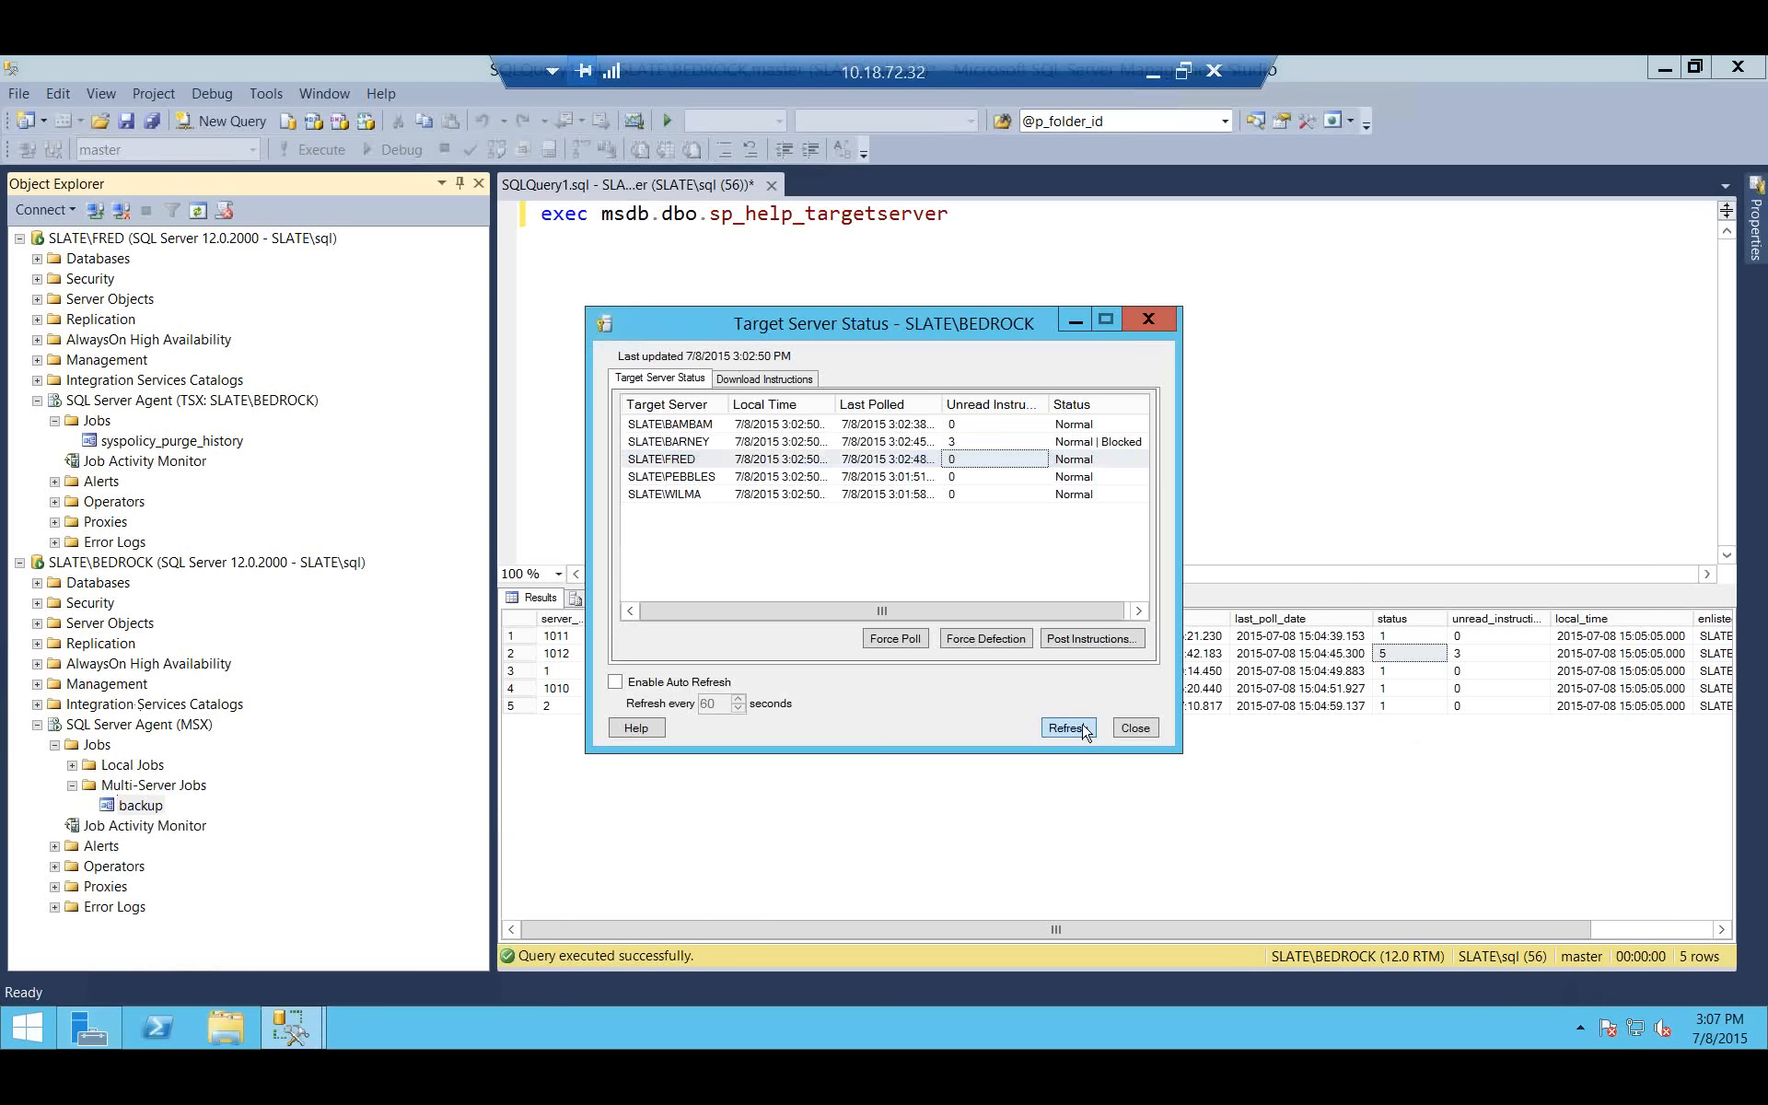
{"action": "left_click", "coordinate": [1068, 728]}
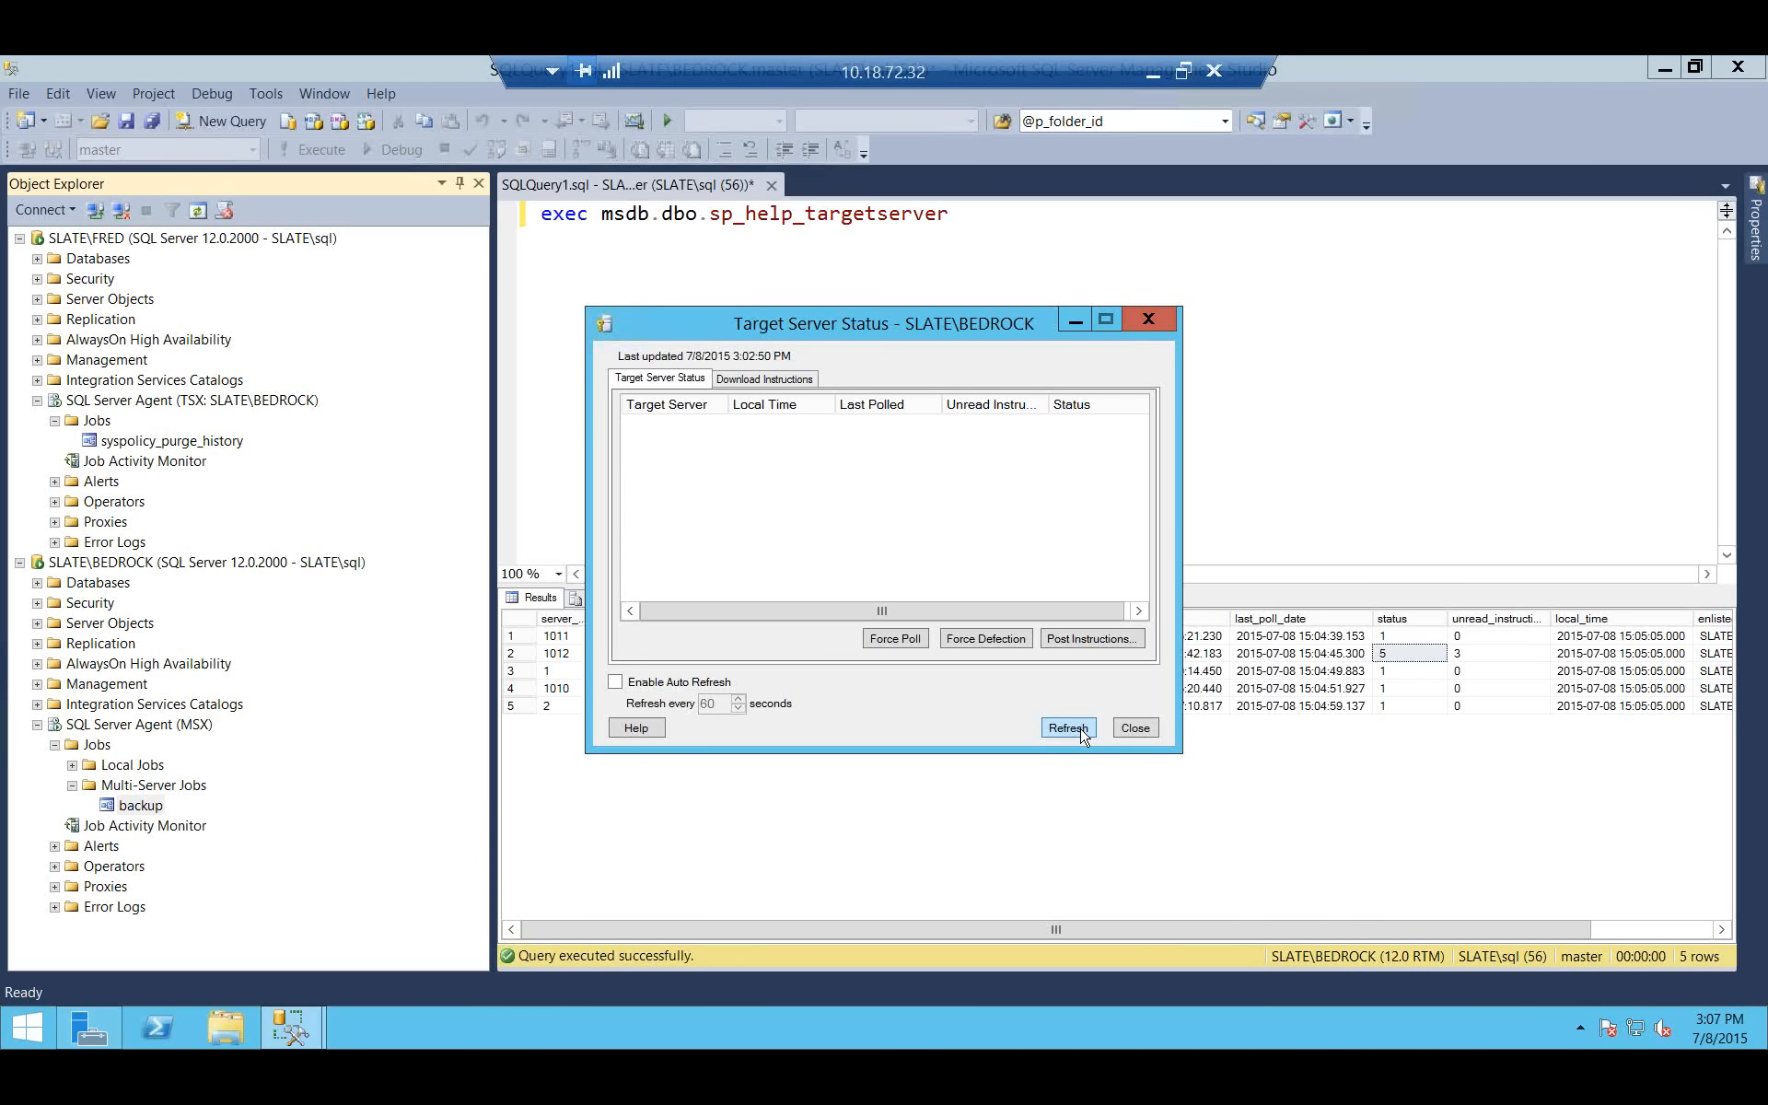
{"action": "left_click", "coordinate": [1068, 727]}
{"action": "left_click", "coordinate": [1068, 728]}
{"action": "left_click", "coordinate": [1068, 728]}
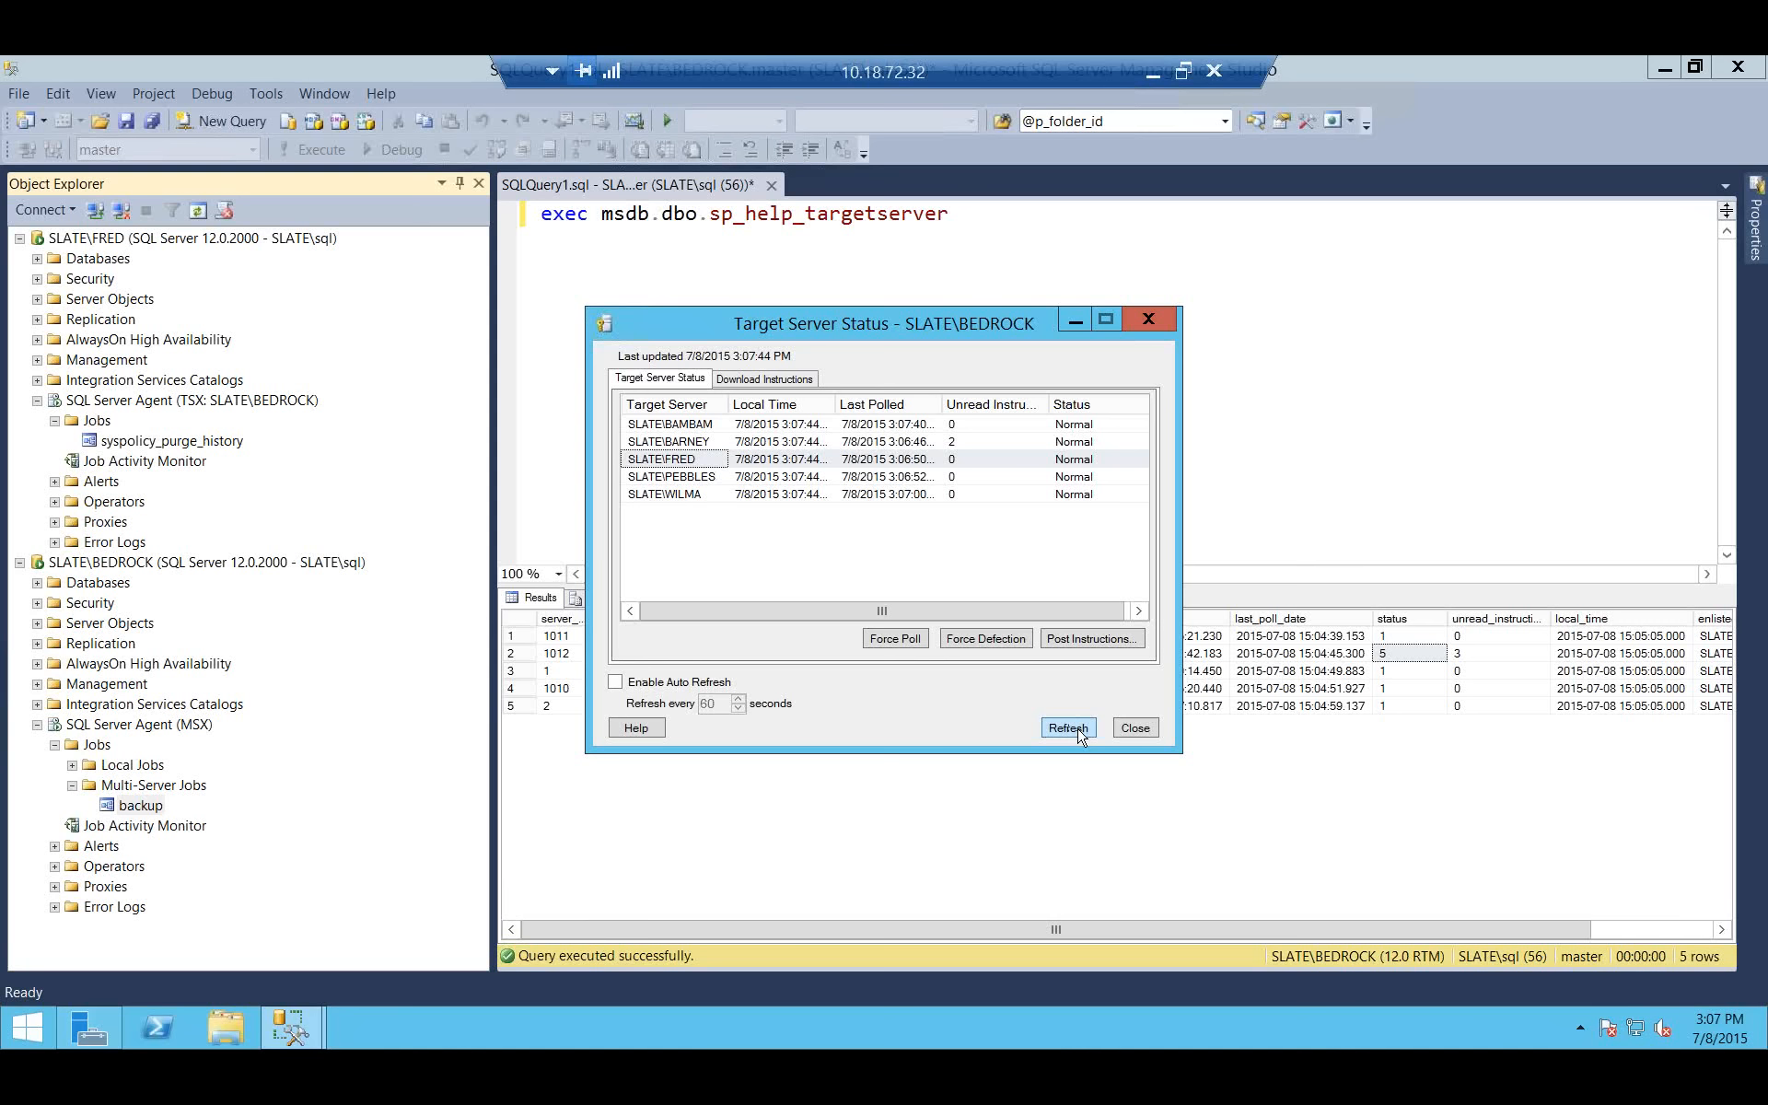
{"action": "left_click", "coordinate": [1065, 737]}
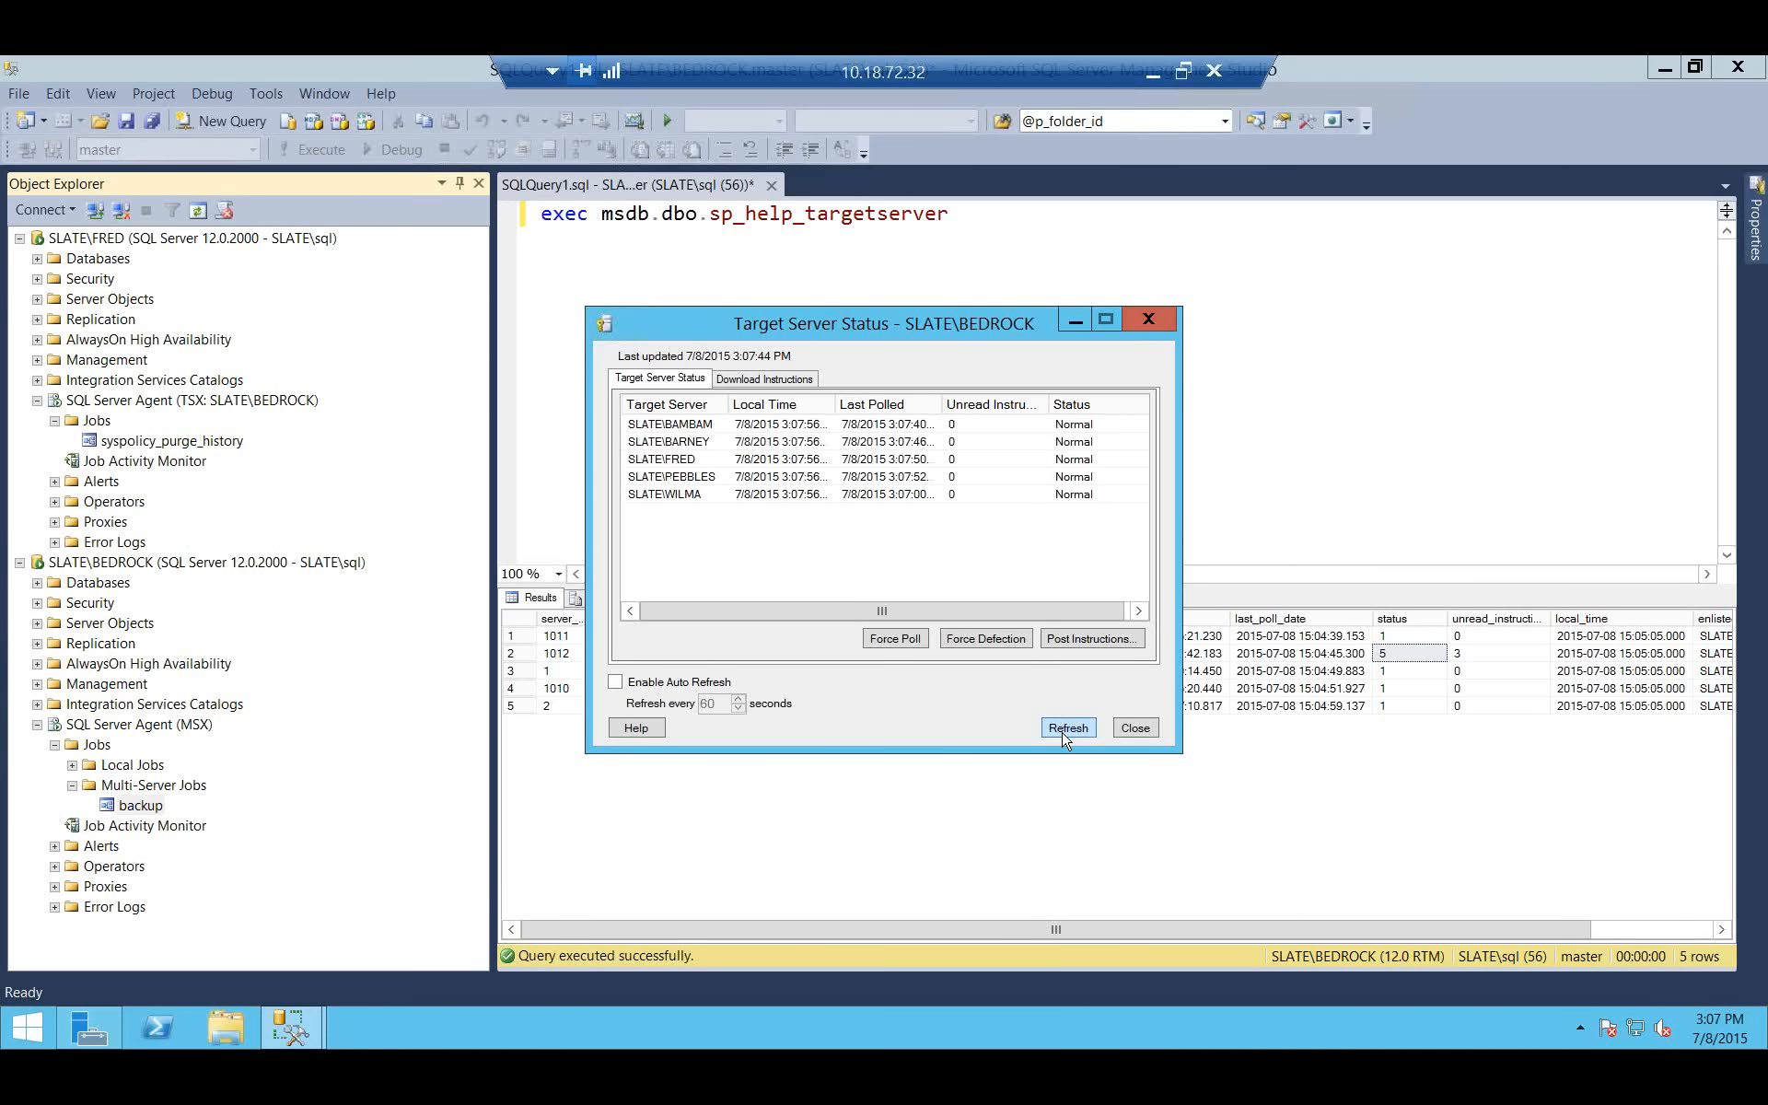
{"action": "left_click", "coordinate": [1066, 728]}
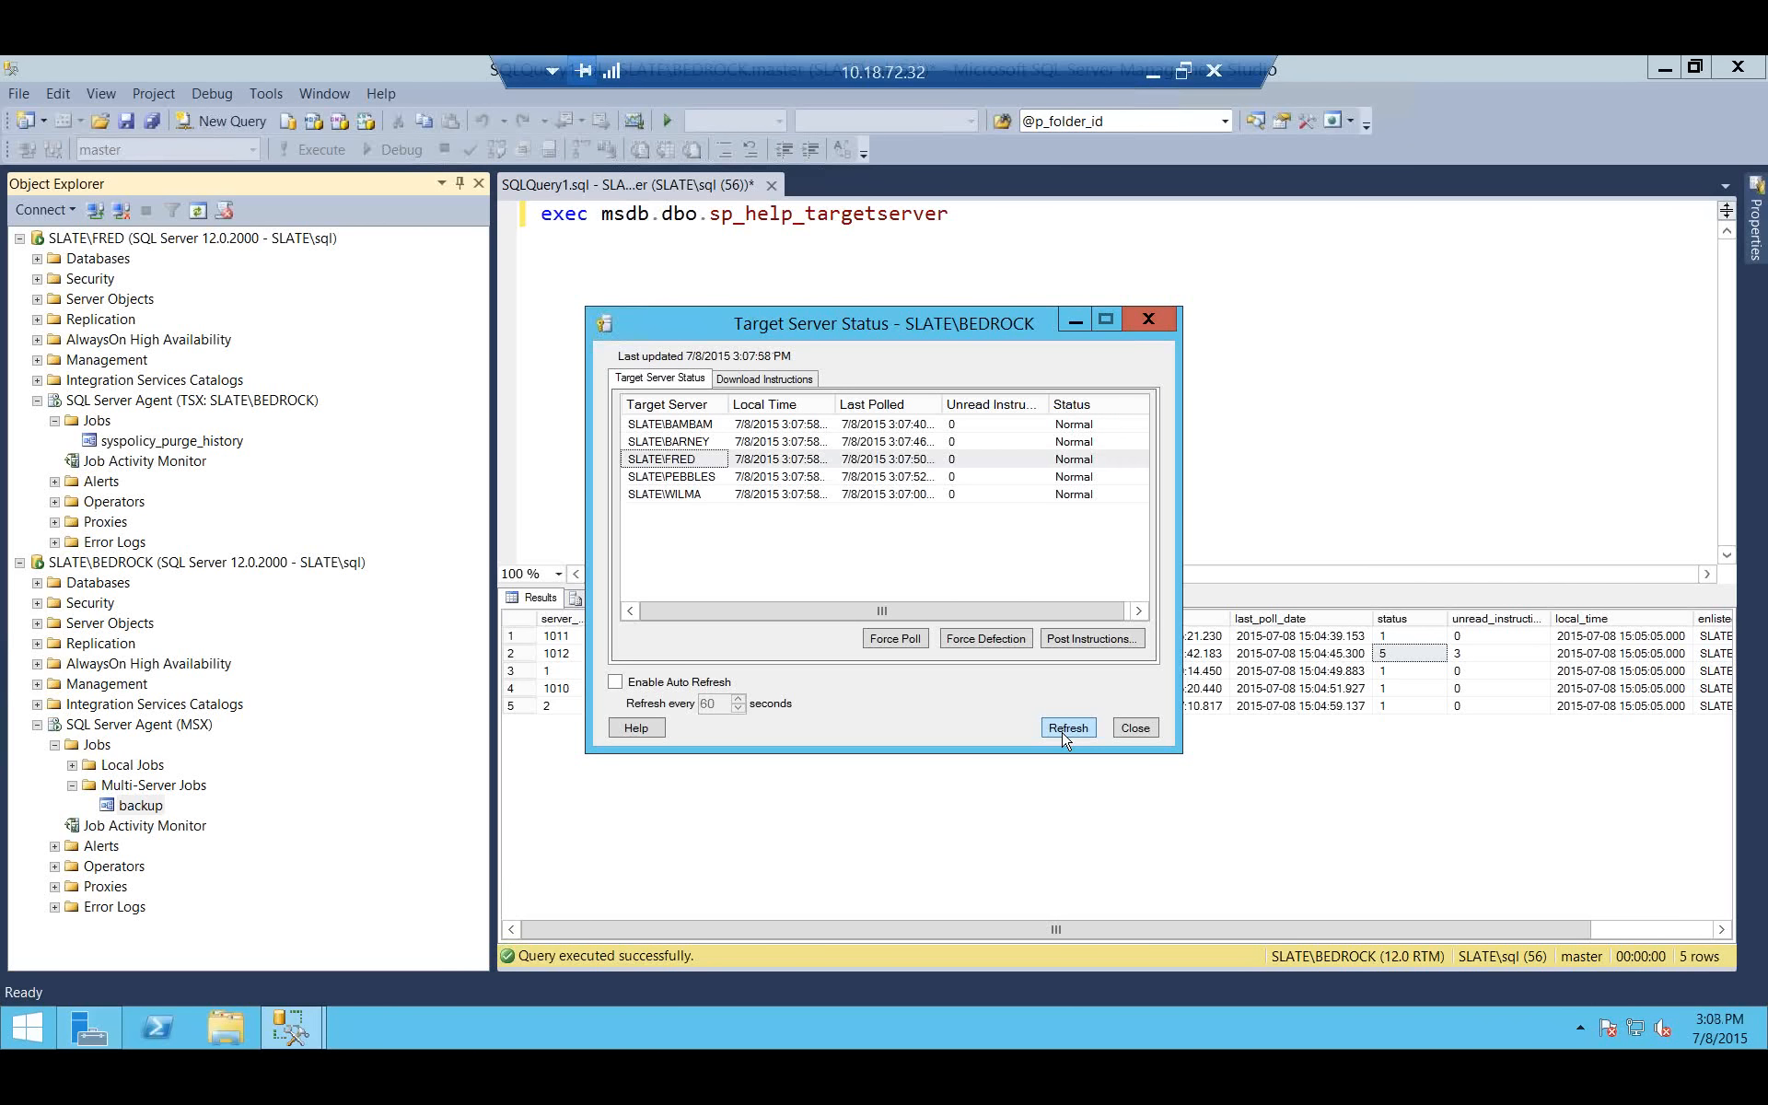
{"action": "left_click", "coordinate": [1136, 728]}
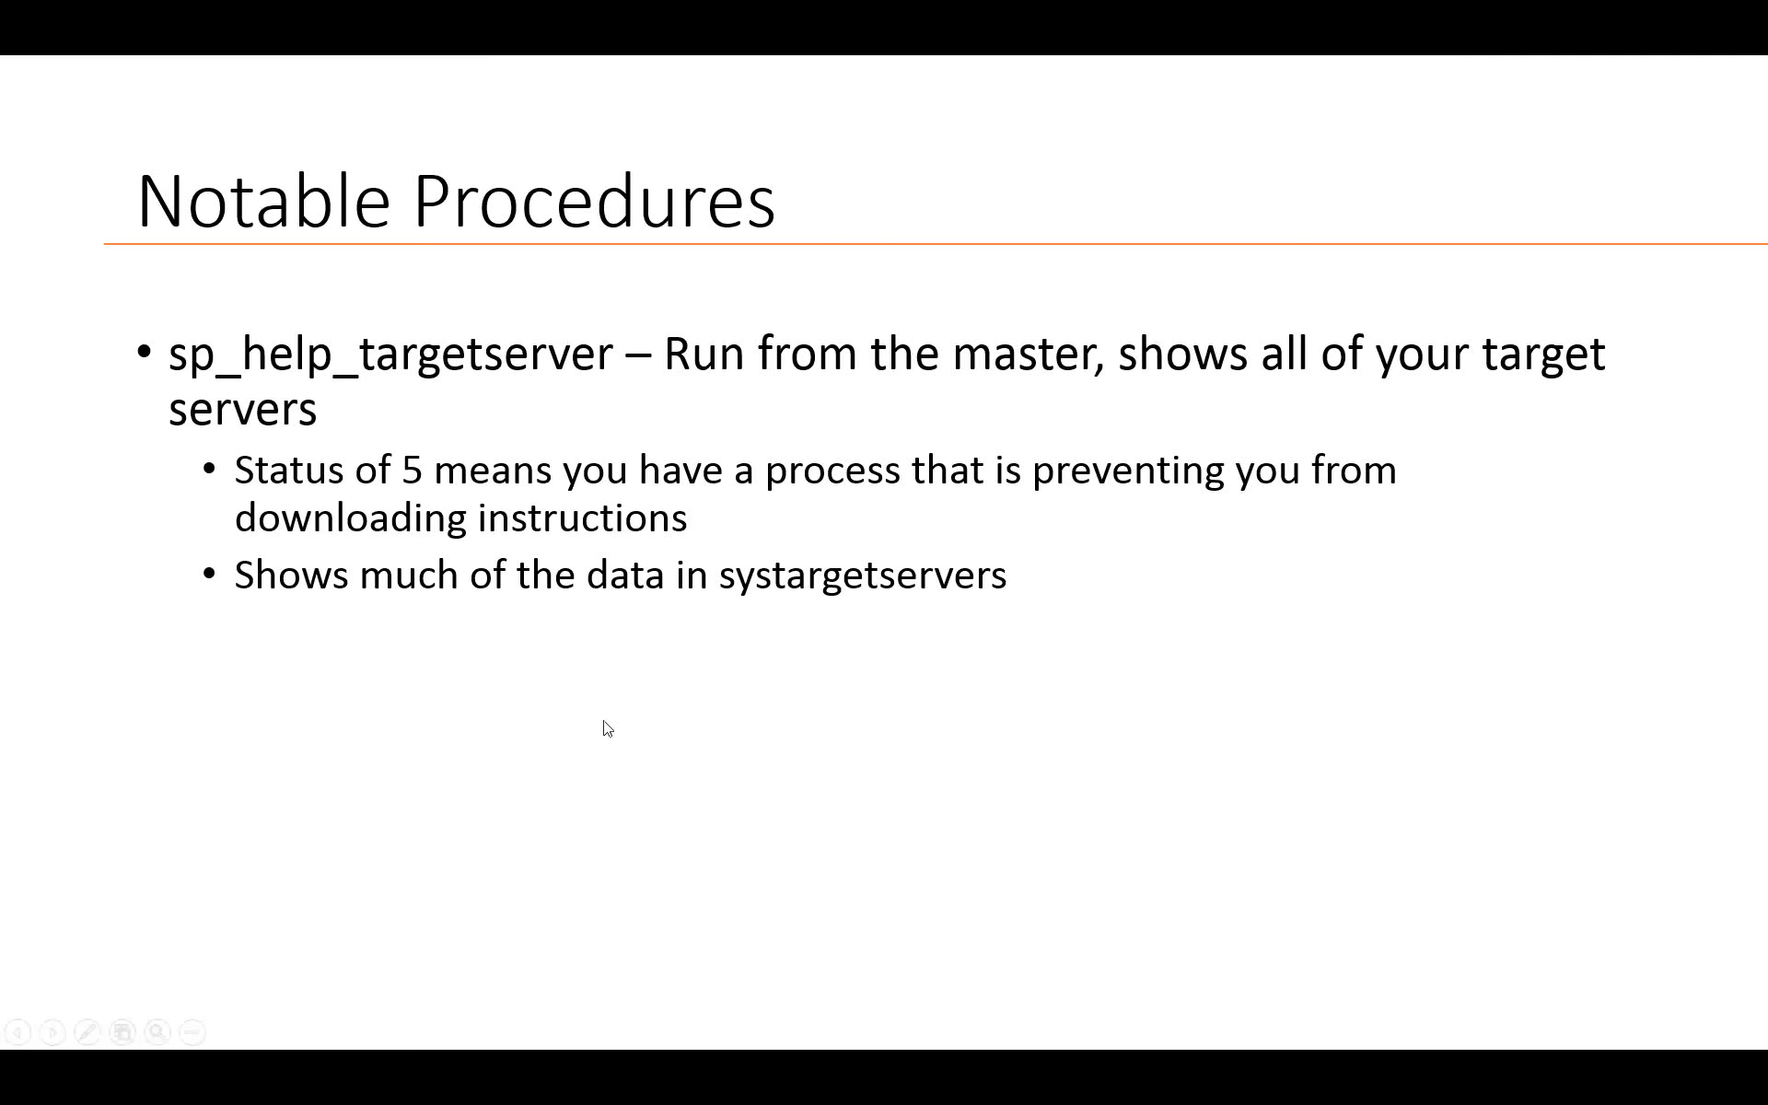
{"action": "left_click", "coordinate": [608, 728]}
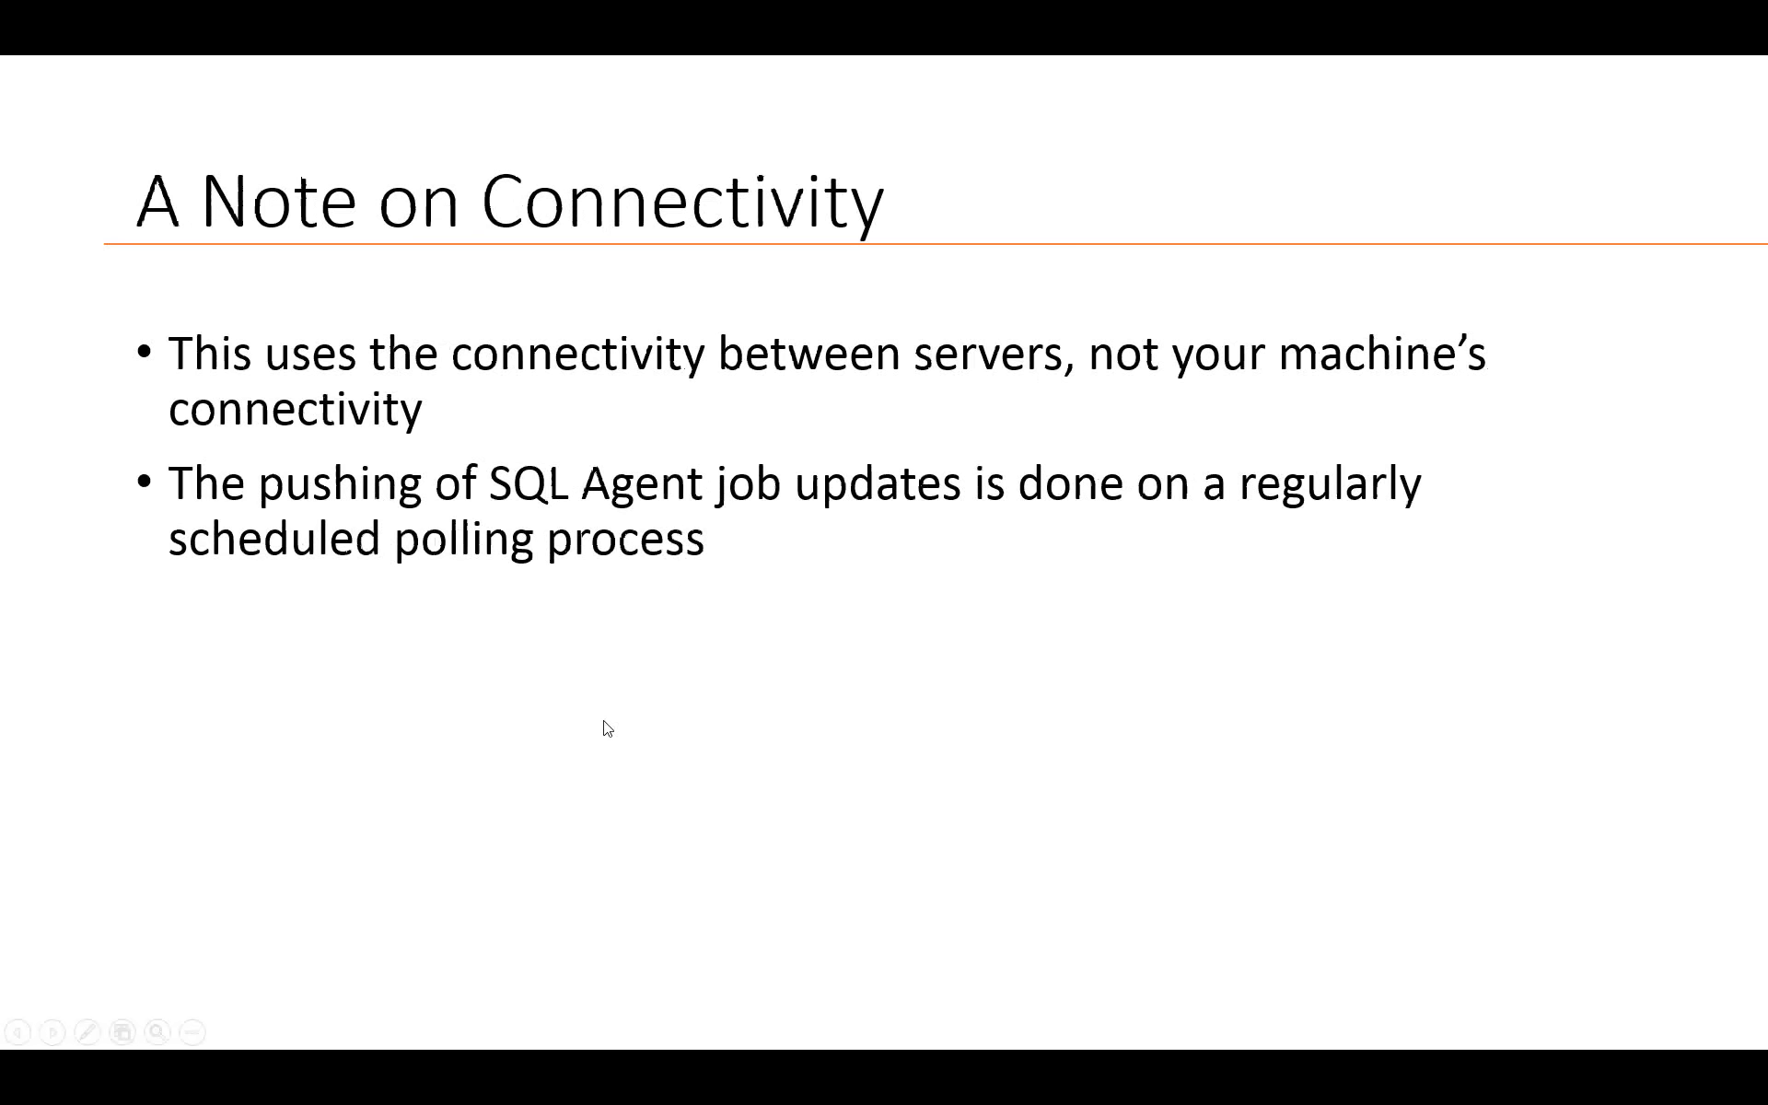
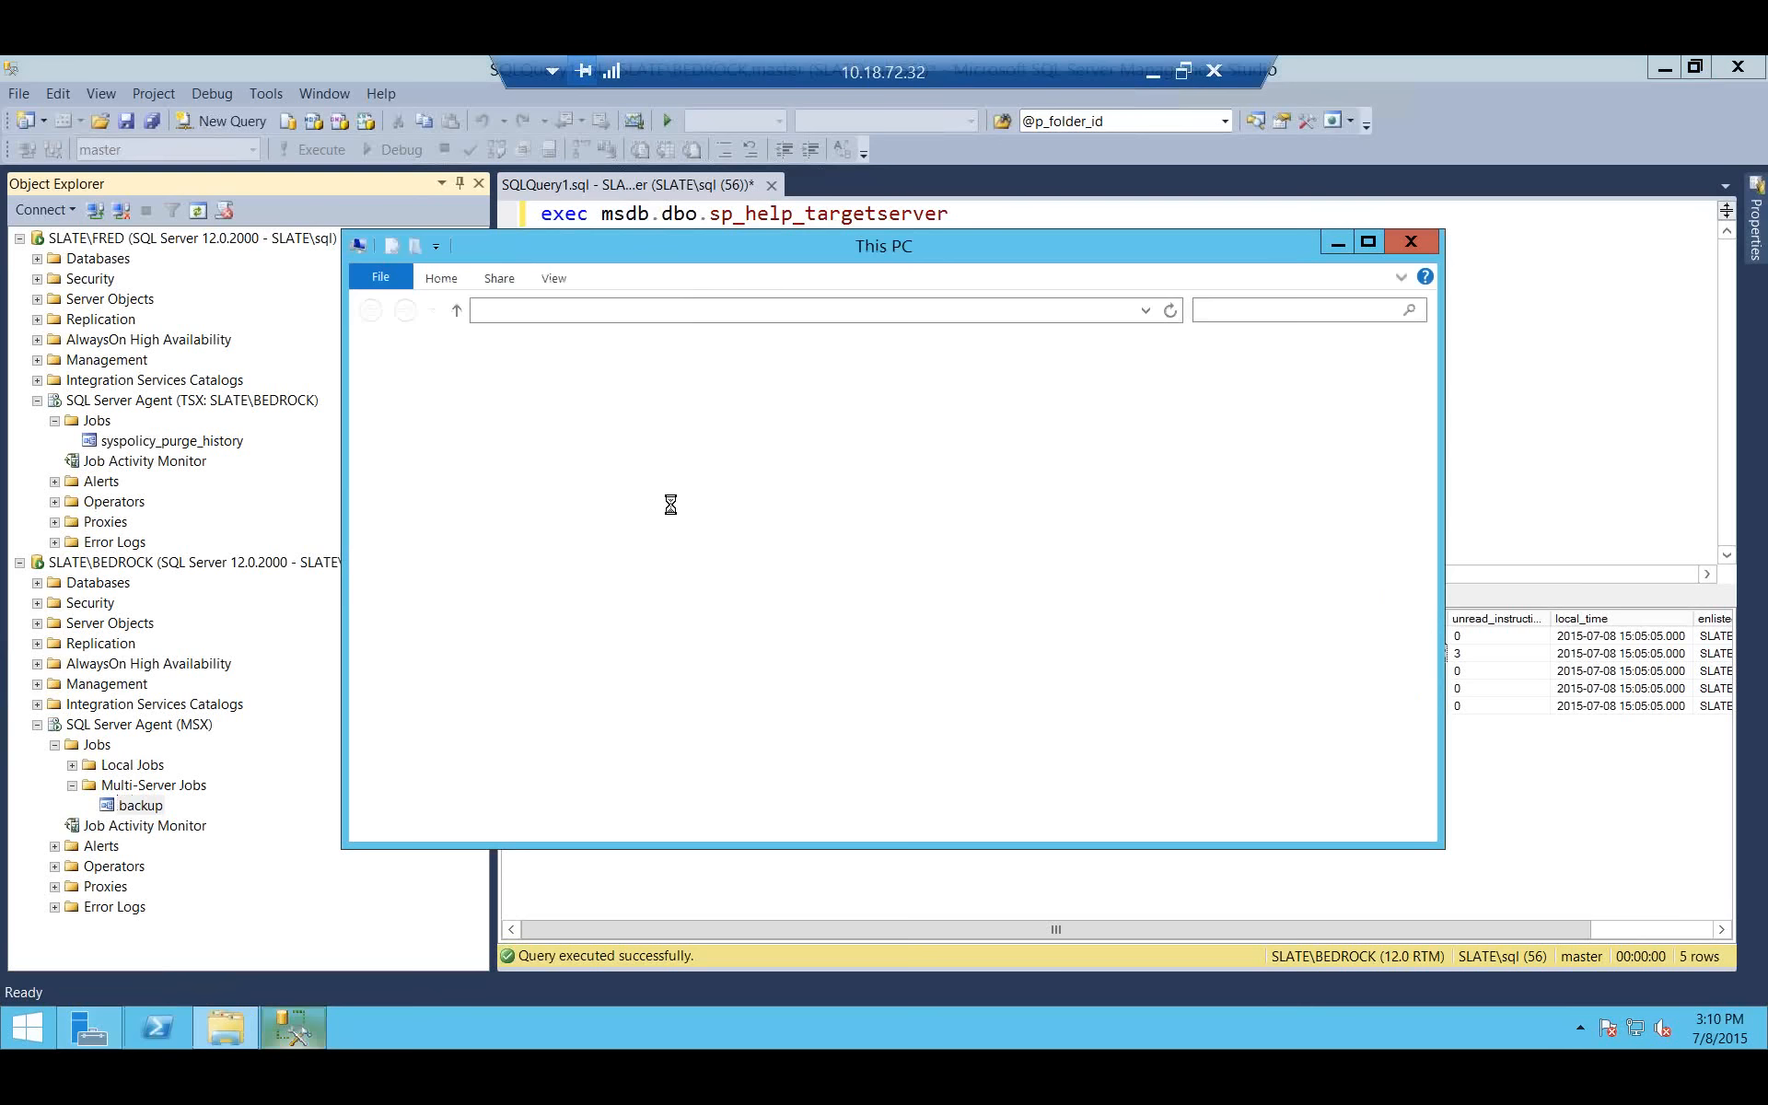
Open the msx_enc_regkey text document from the Desktop folder and look through its exported SQLServerAgent registry values.
{"action": "left_click", "coordinate": [429, 378]}
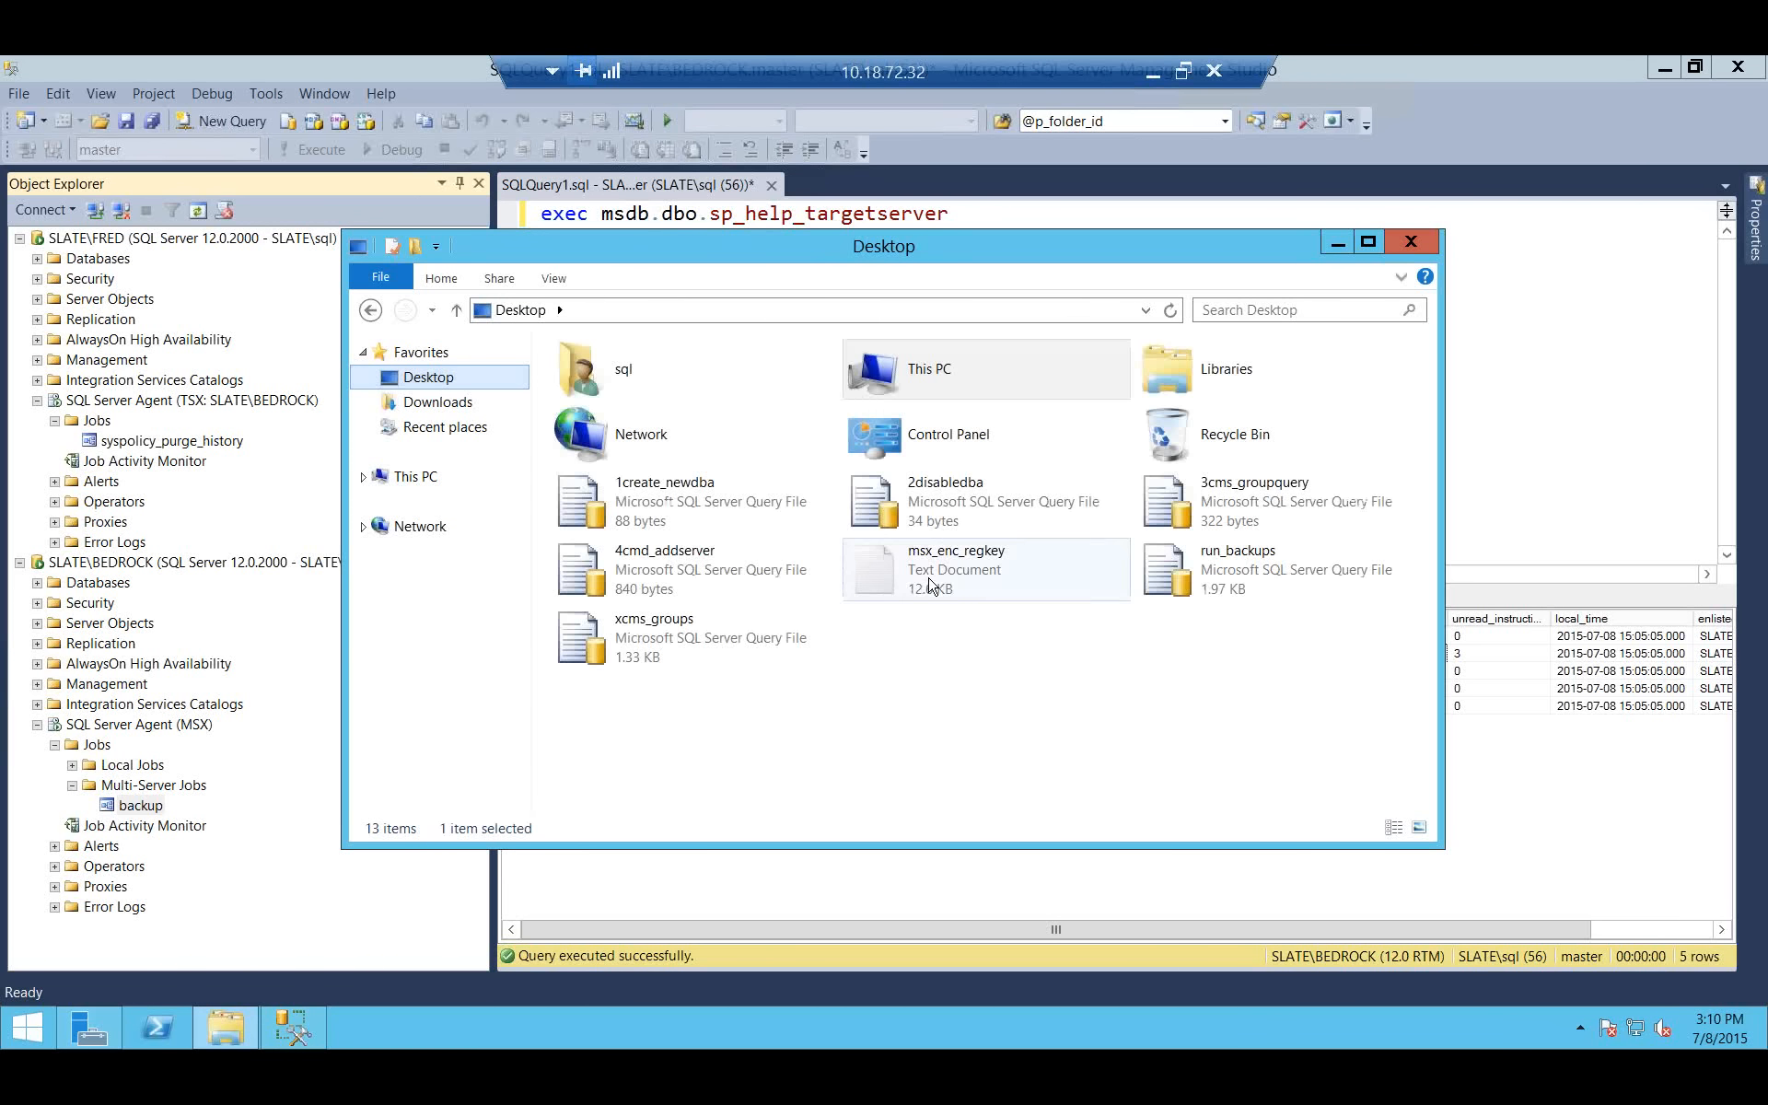
{"action": "double_click", "coordinate": [932, 585]}
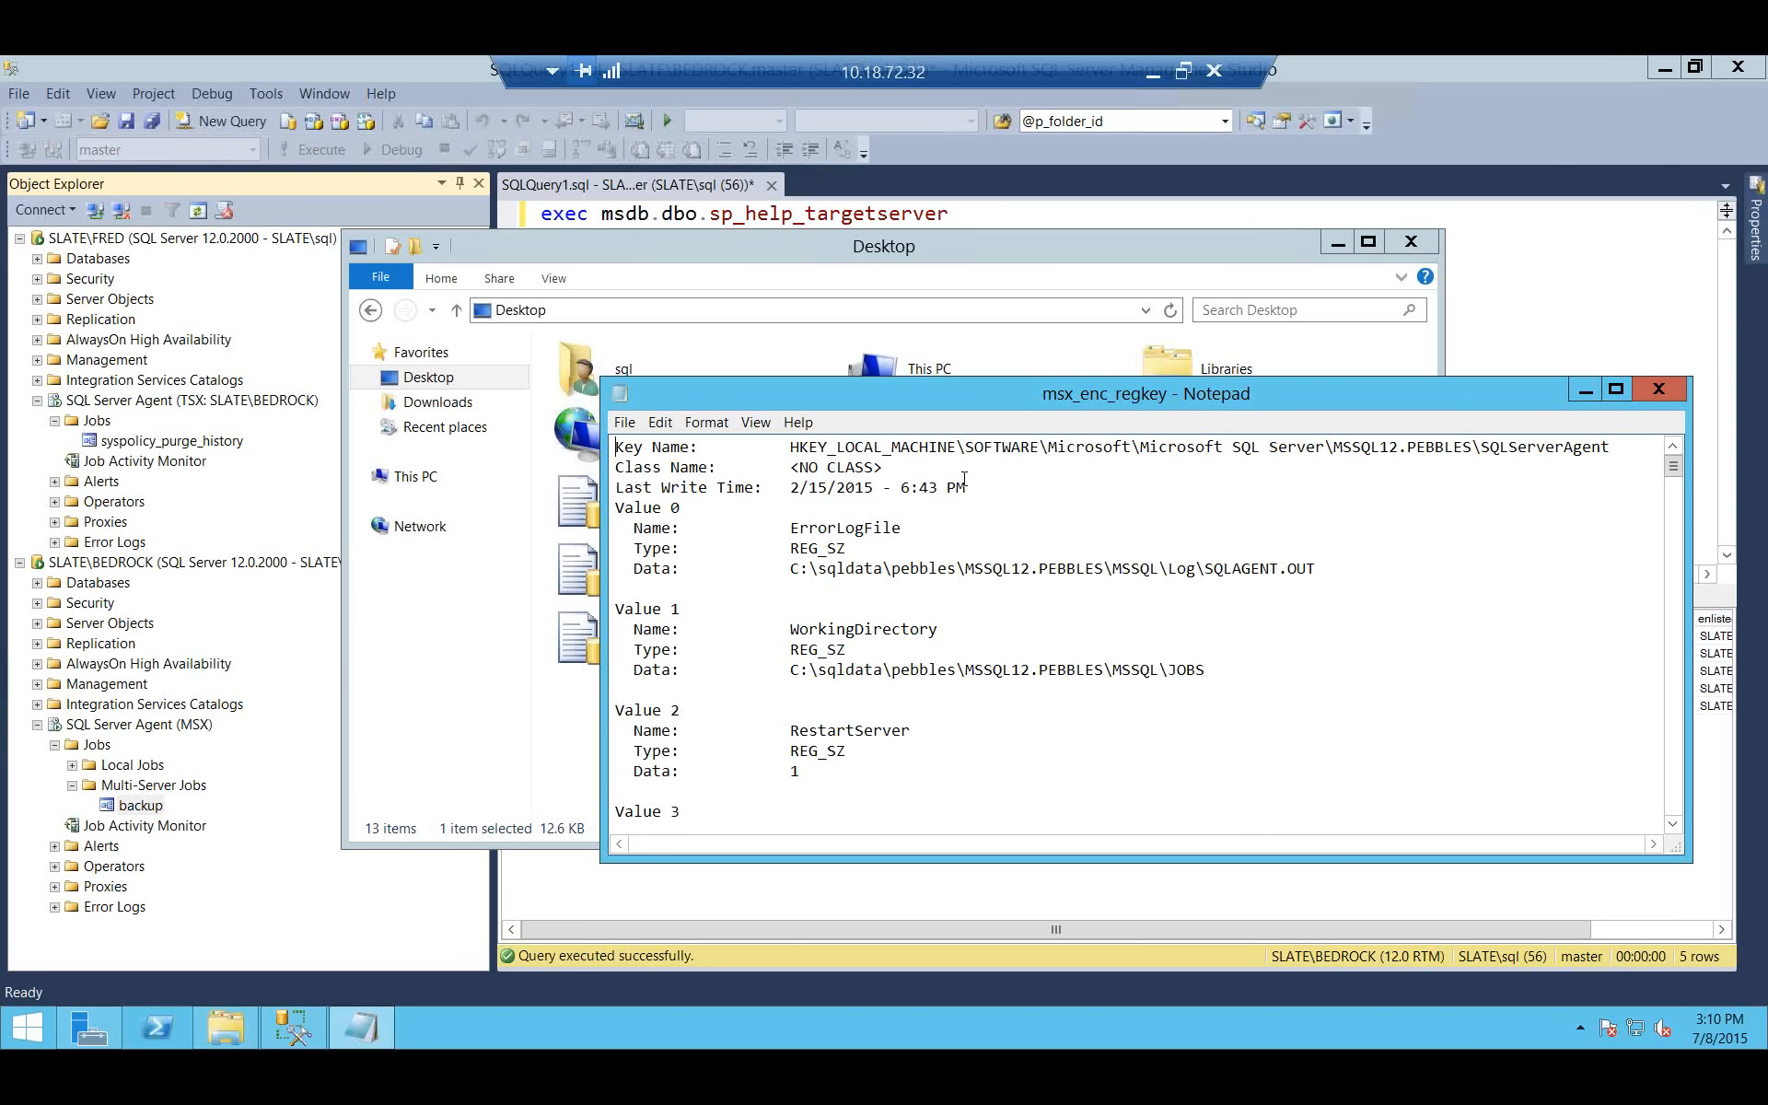
{"action": "left_click", "coordinate": [1020, 778]}
{"action": "scroll", "coordinate": [1330, 678], "scroll_direction": "down", "scroll_amount": 7}
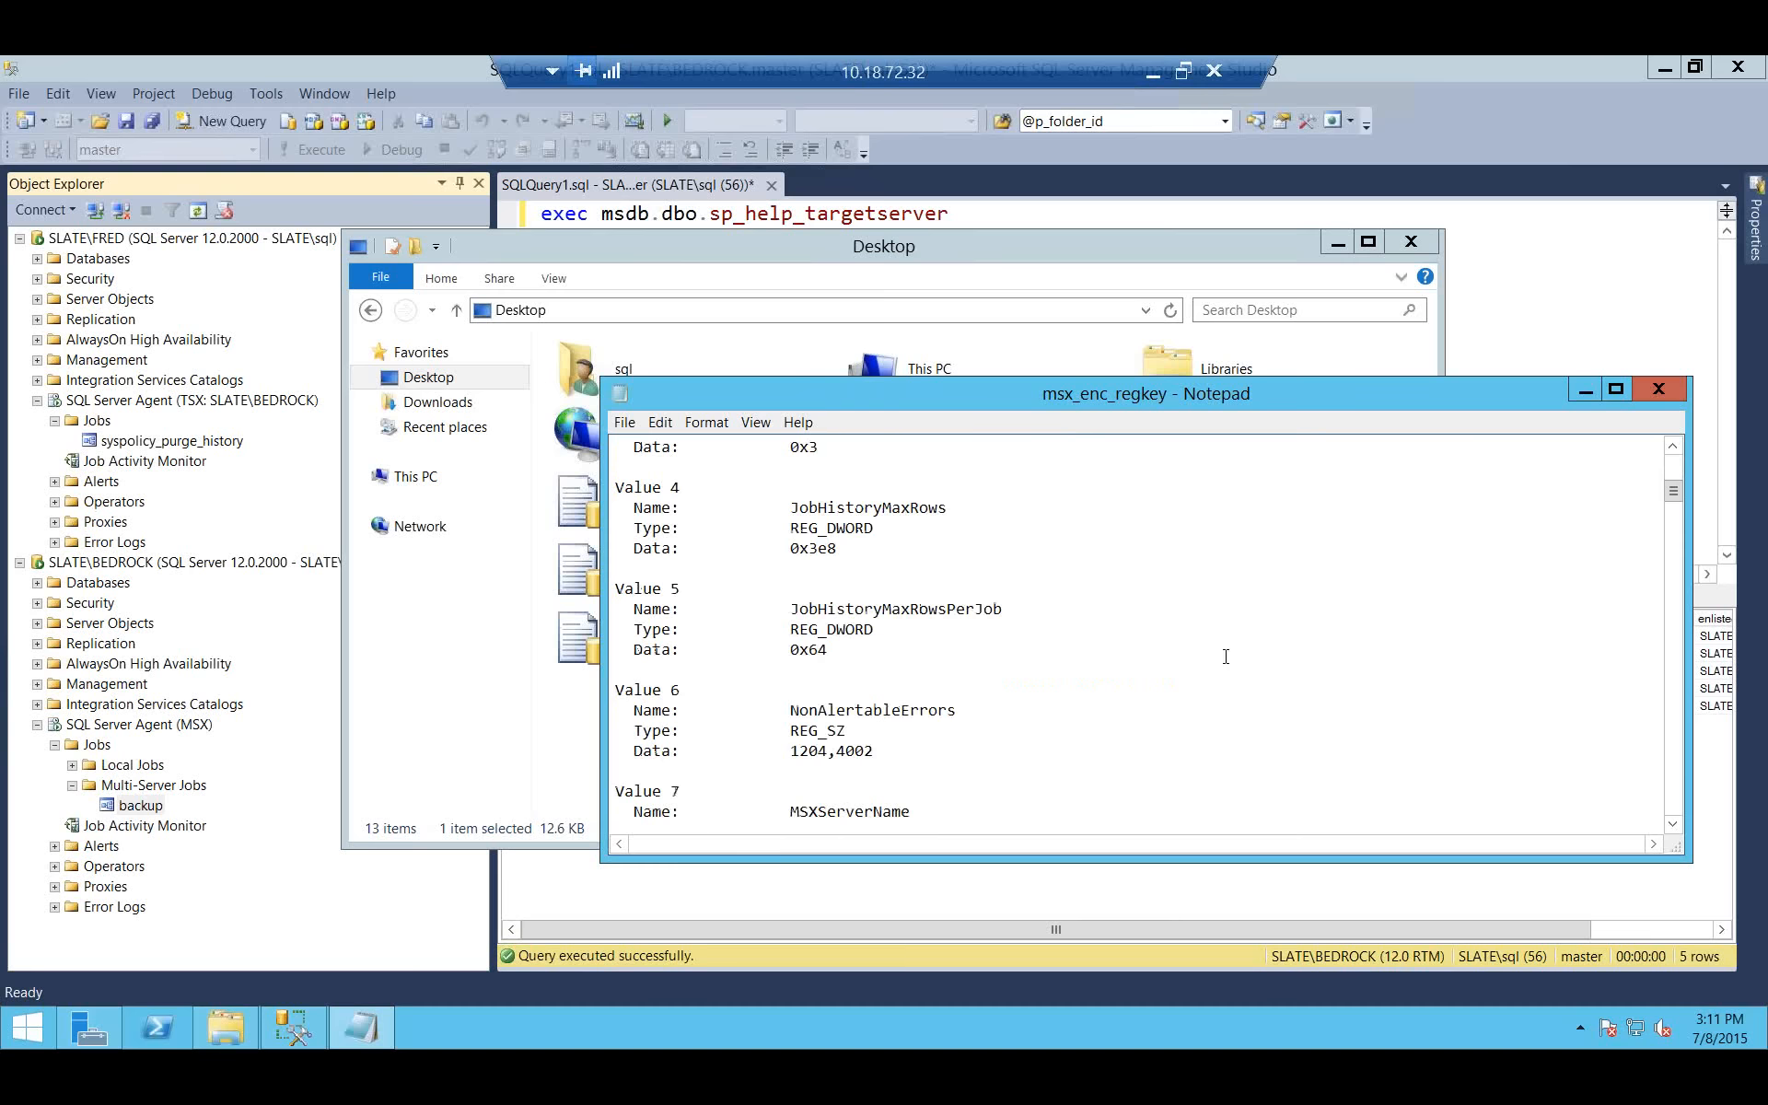
{"action": "scroll", "coordinate": [1053, 685], "scroll_direction": "down", "scroll_amount": 7}
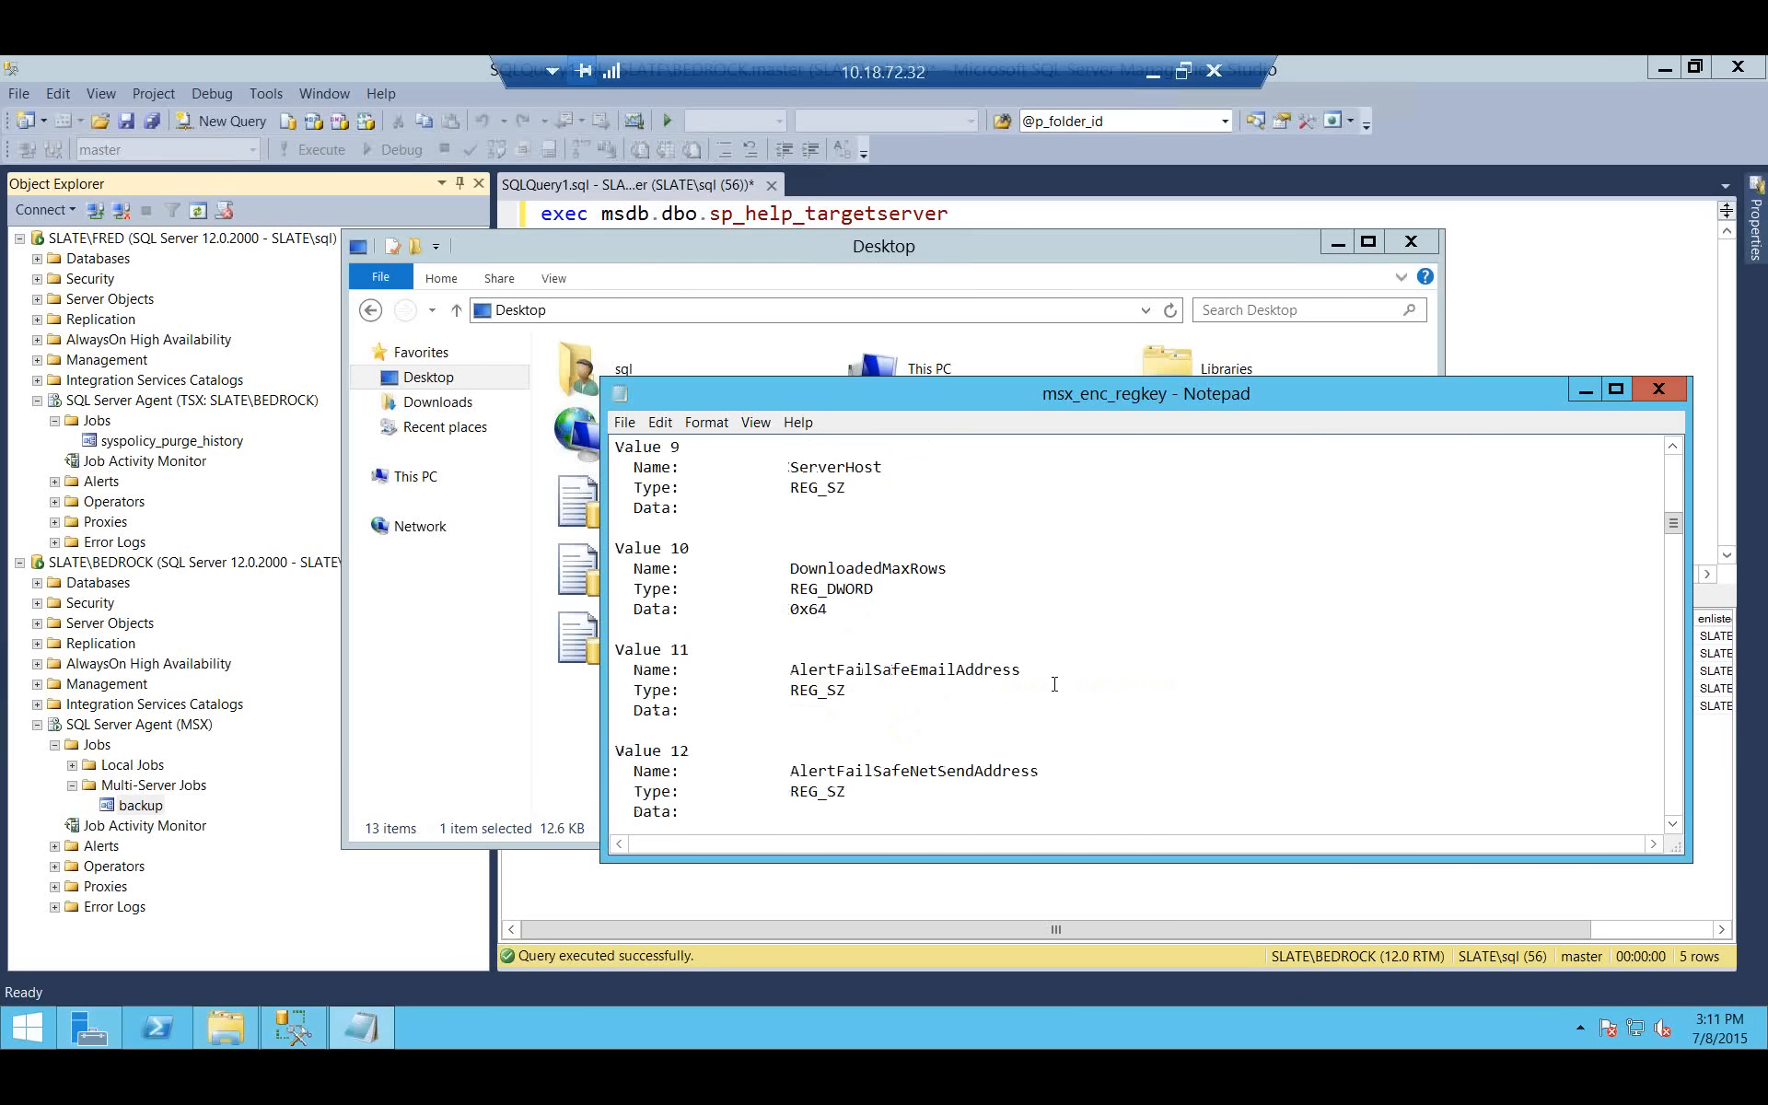
{"action": "scroll", "coordinate": [1055, 684], "scroll_direction": "down", "scroll_amount": 7}
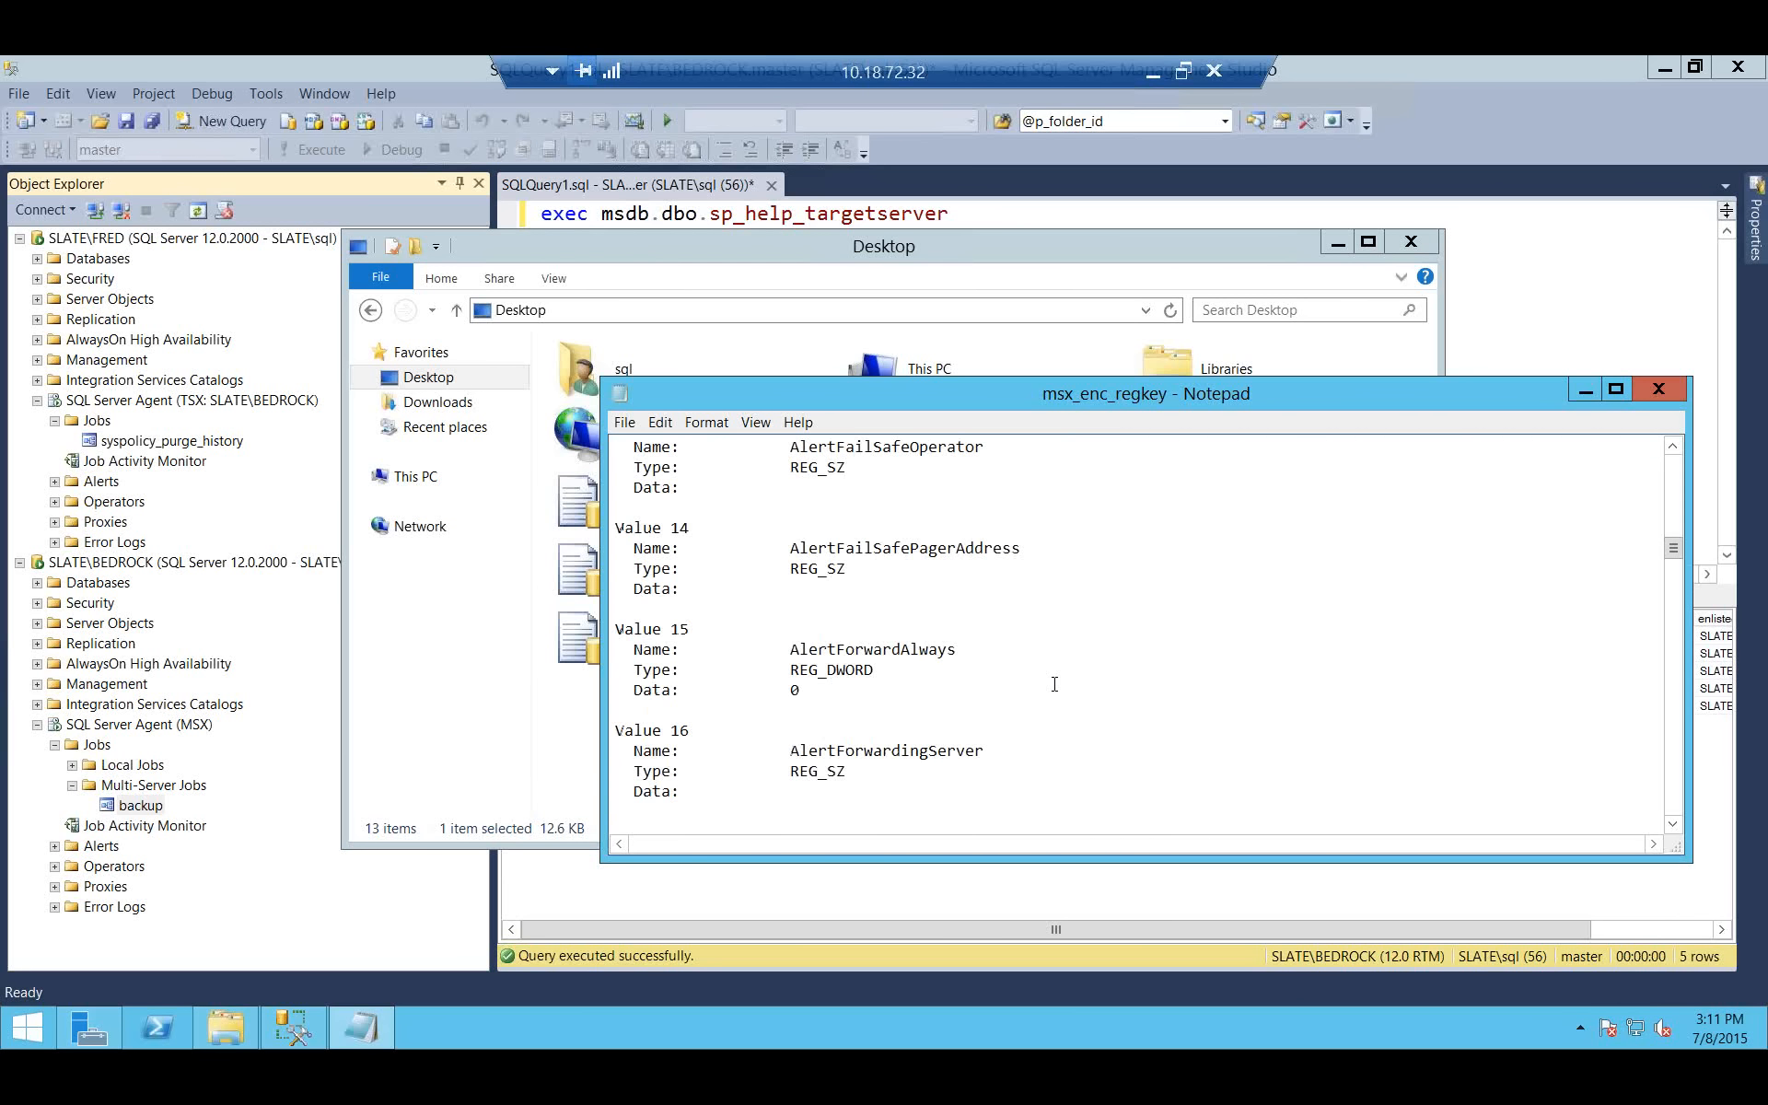
{"action": "scroll", "coordinate": [1054, 684], "scroll_direction": "down", "scroll_amount": 11}
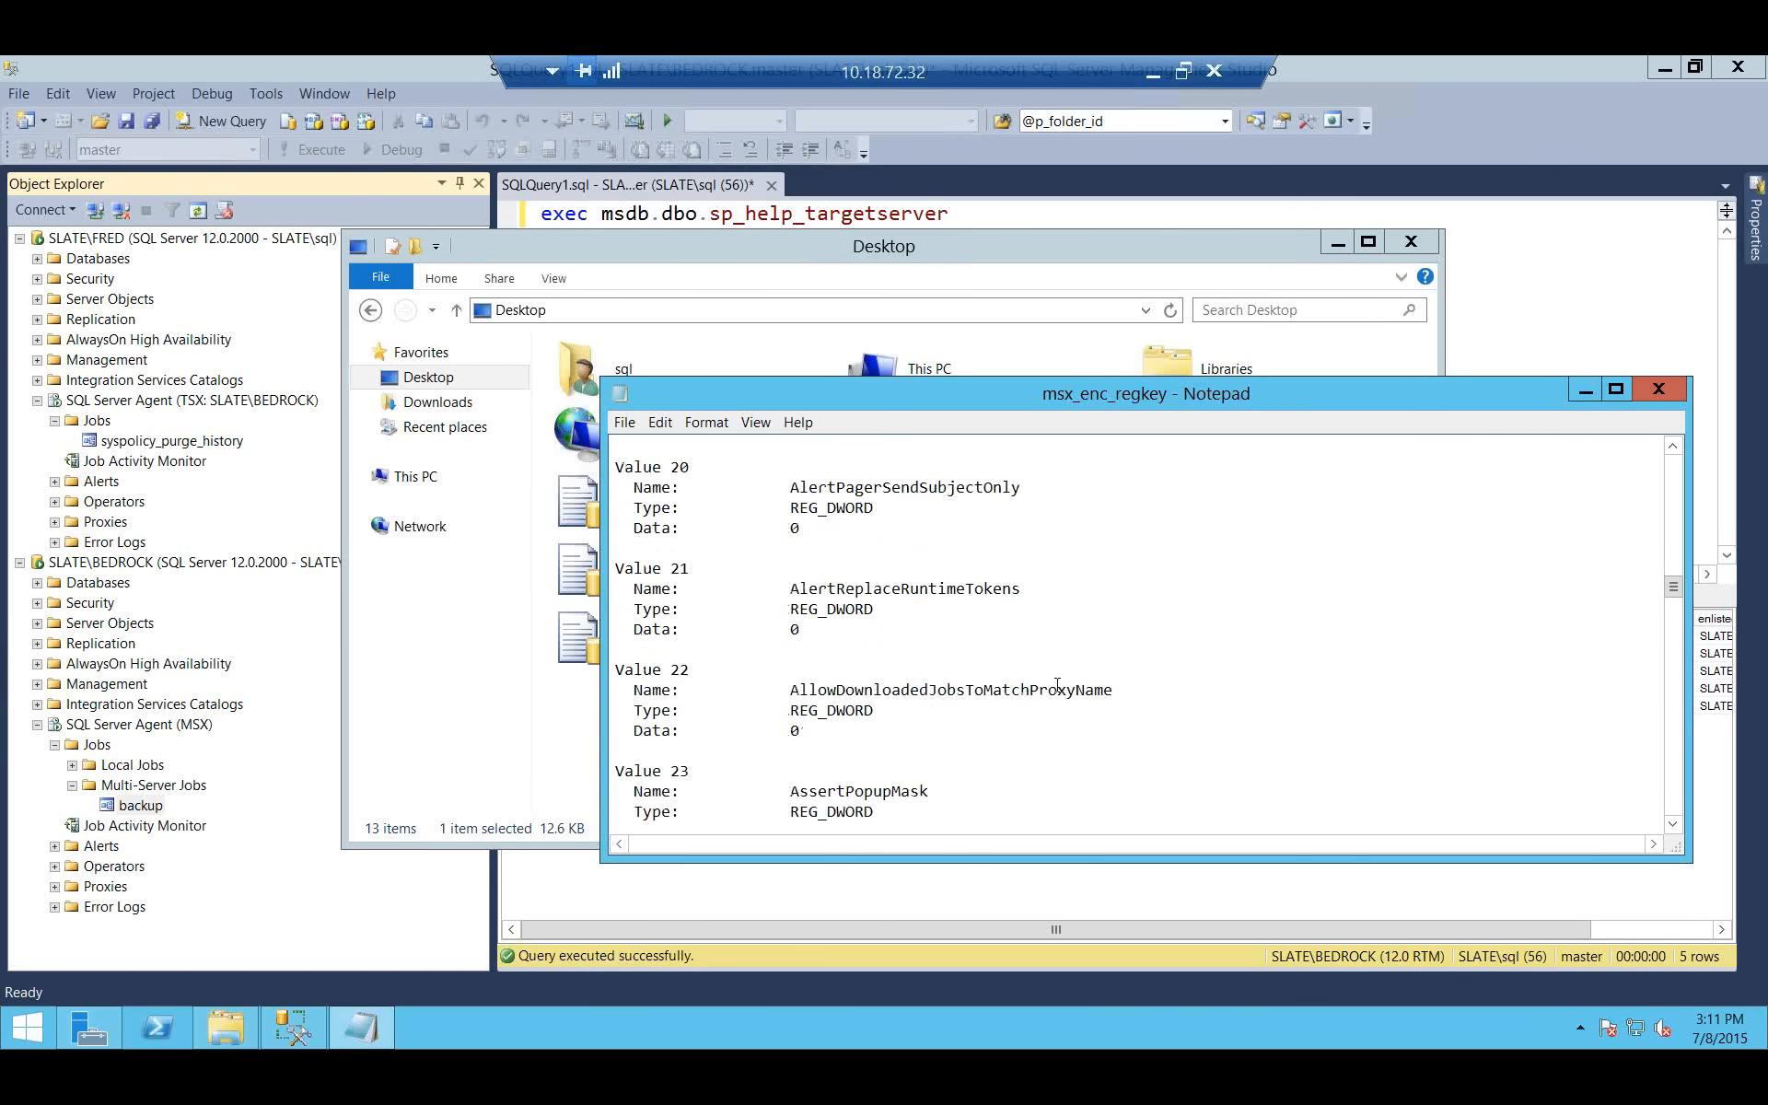
{"action": "scroll", "coordinate": [1060, 685], "scroll_direction": "down", "scroll_amount": 6}
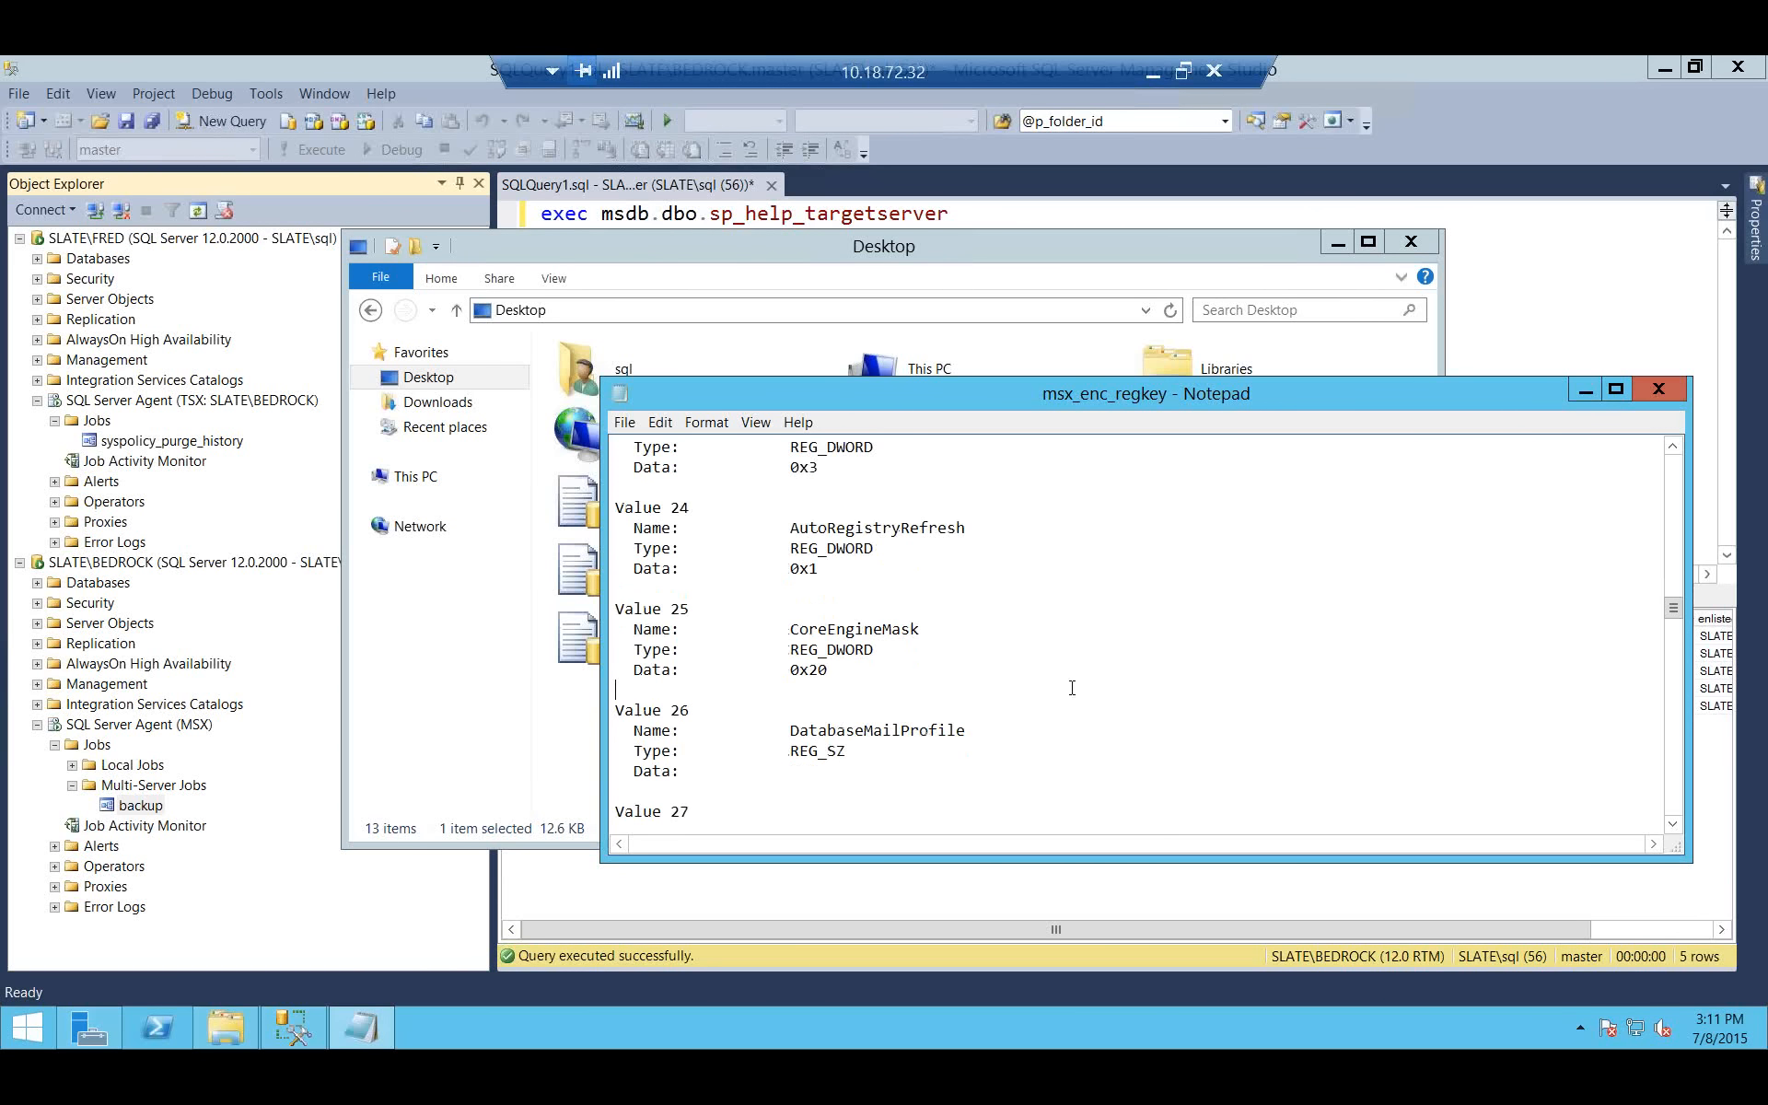
Search the text for "msx" until the MsxEncryptChannelOptions entry is reached and highlight its name, type and data lines.
{"action": "key", "text": "ctrl+f"}
{"action": "type", "text": "msx"}
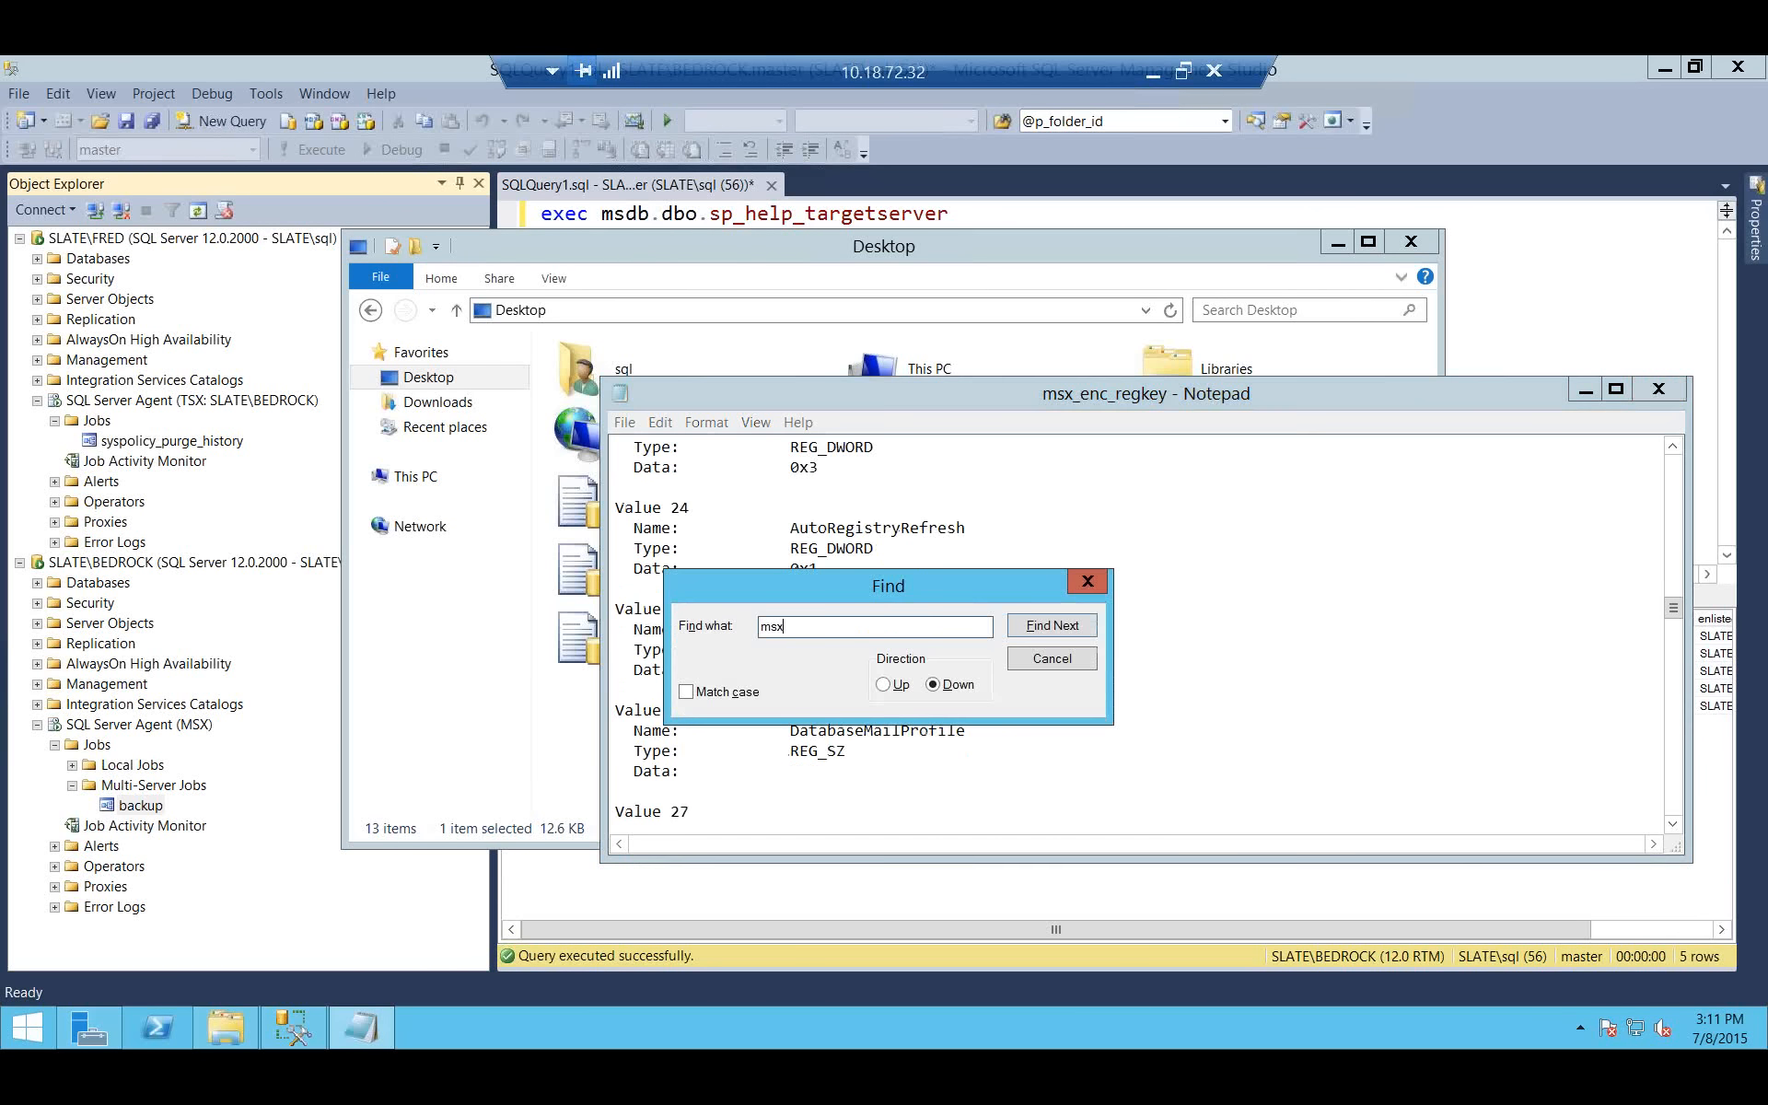
{"action": "key", "text": "Return"}
{"action": "key", "text": "Return"}
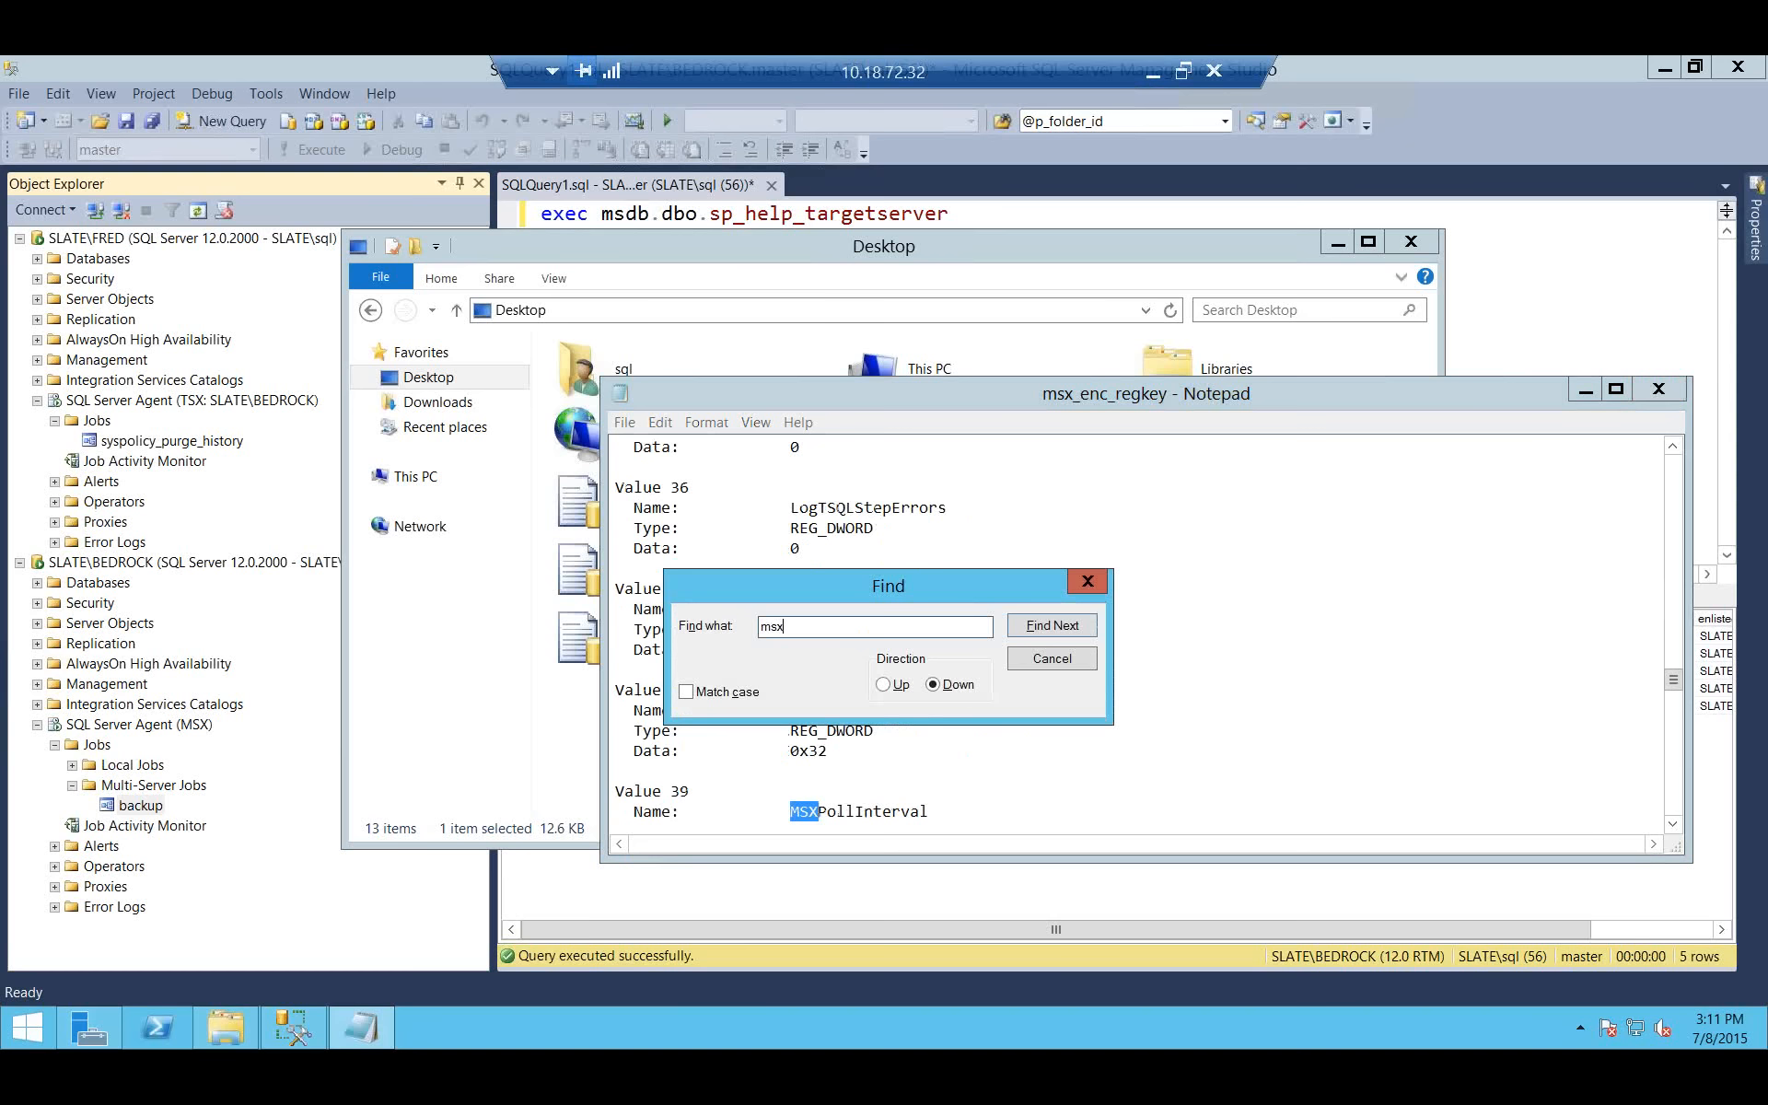
{"action": "key", "text": "Return"}
{"action": "key", "text": "Escape"}
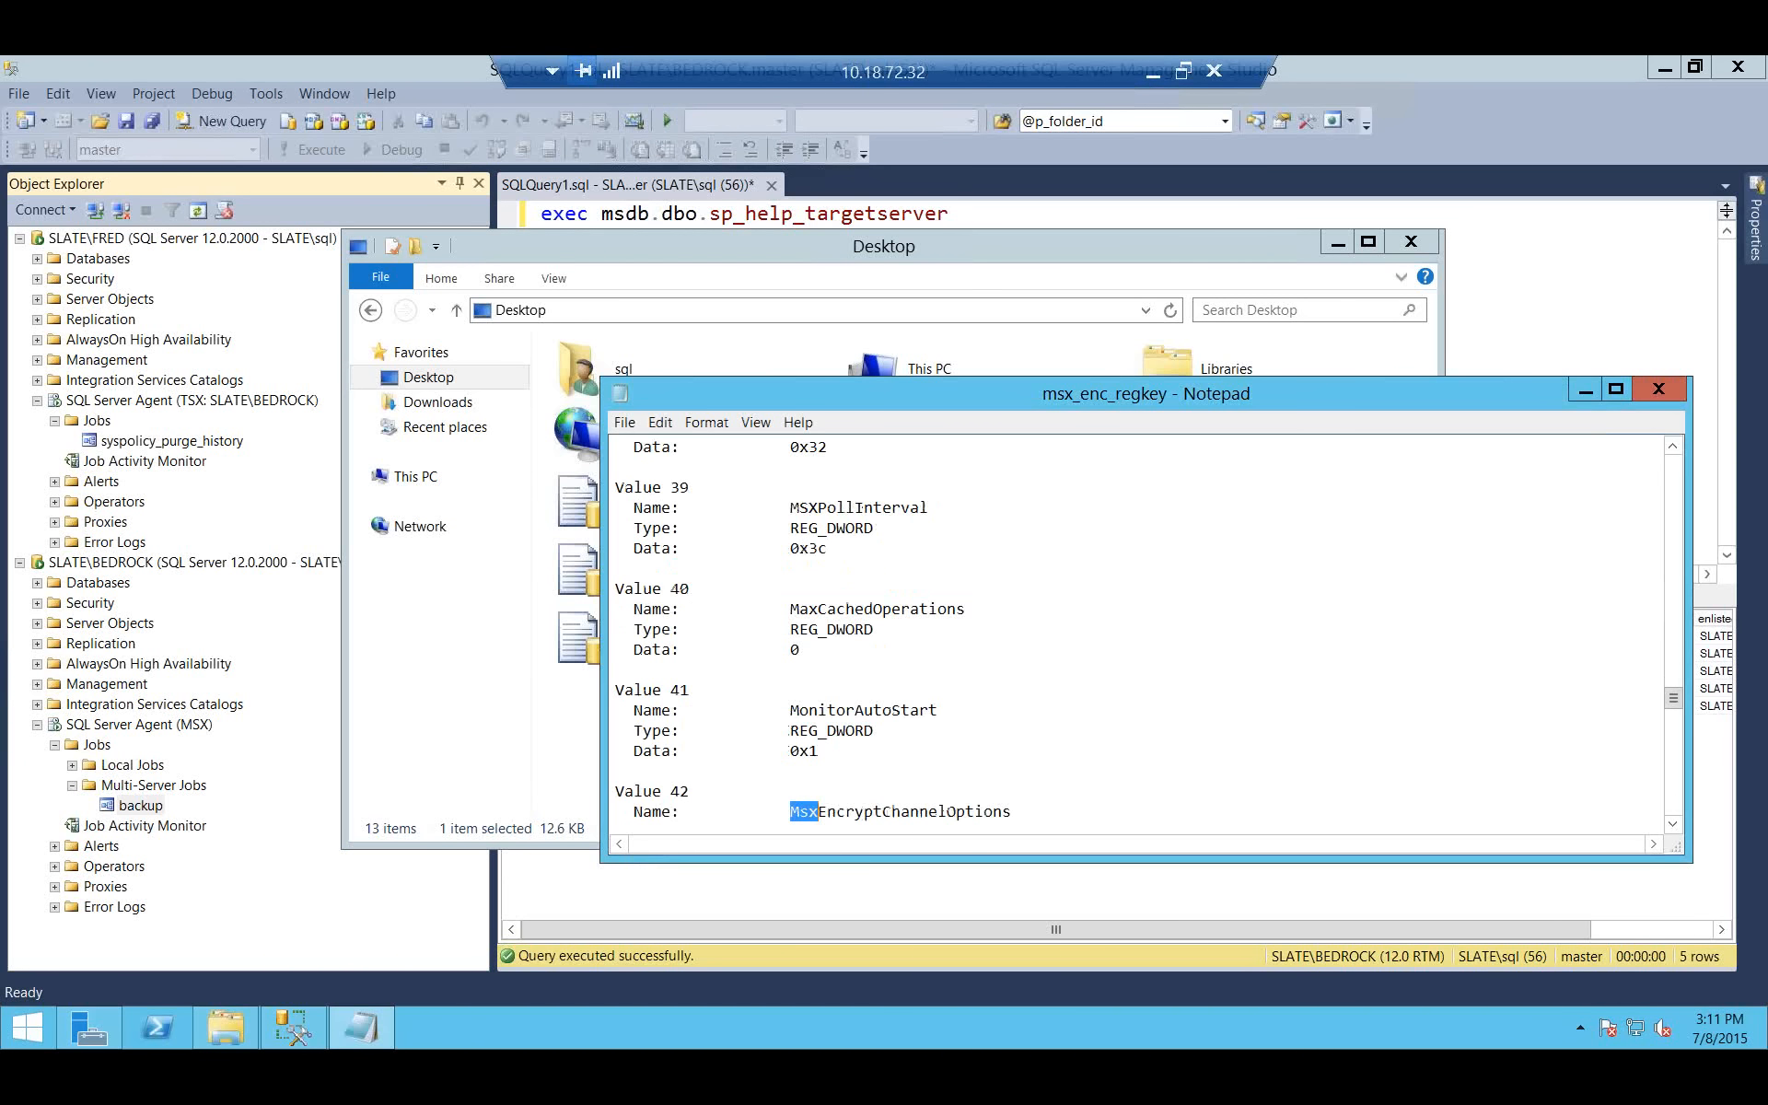
{"action": "key", "text": "Down"}
{"action": "key", "text": "Down"}
{"action": "key", "text": "Down"}
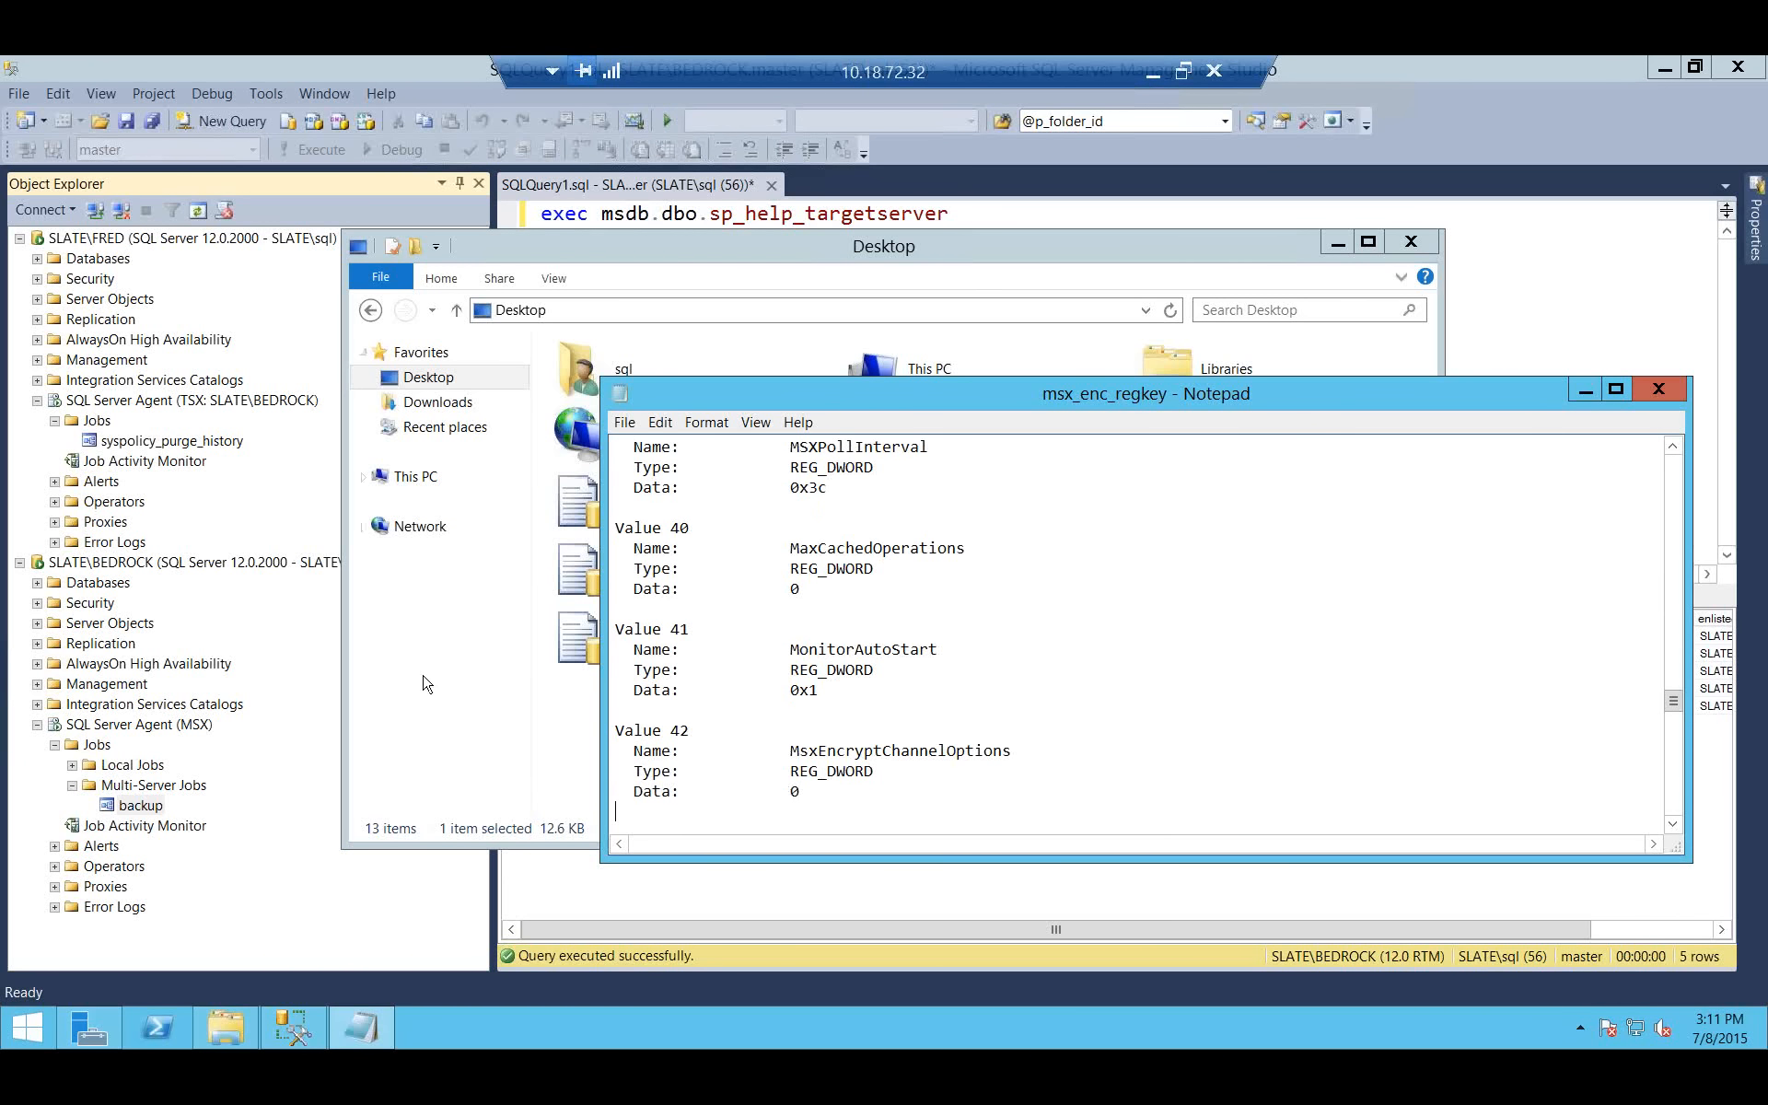
{"action": "left_click", "coordinate": [772, 762], "text": "shift"}
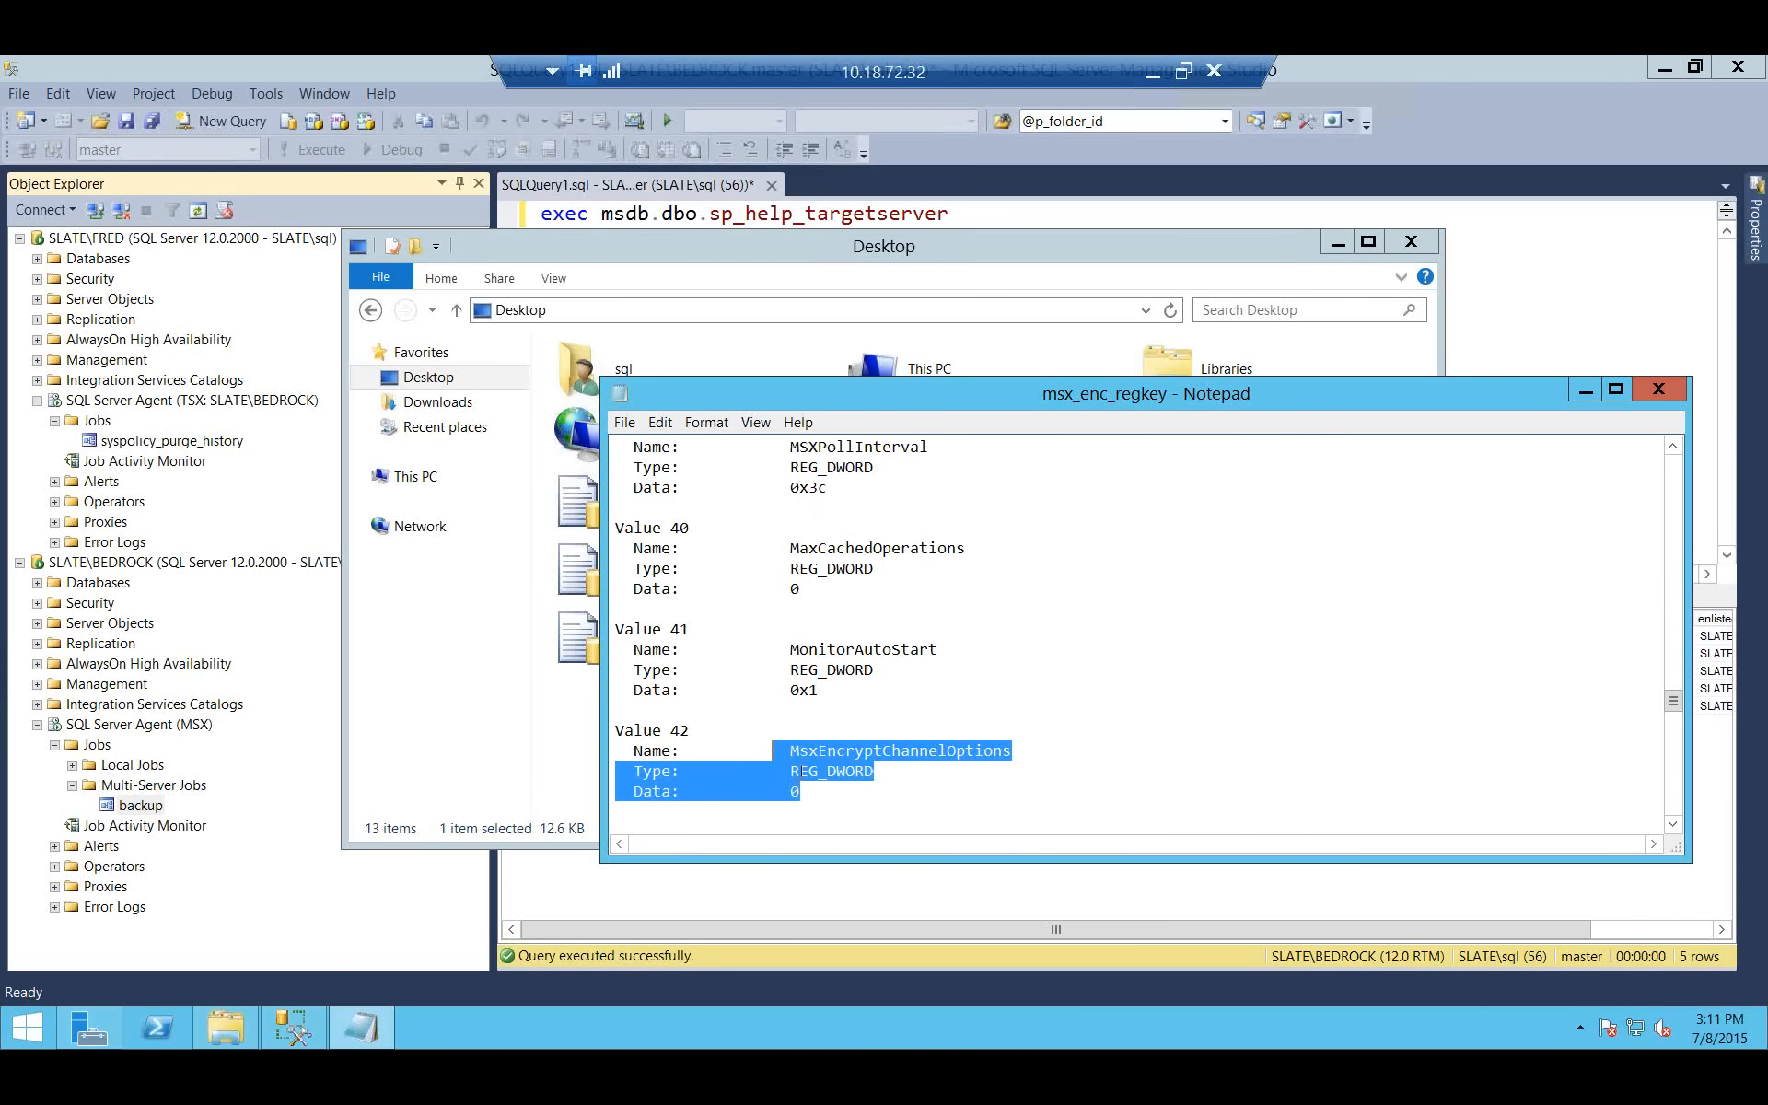
{"action": "left_click_drag", "start_coordinate": [819, 771], "coordinate": [810, 771]}
{"action": "left_click", "coordinate": [963, 748]}
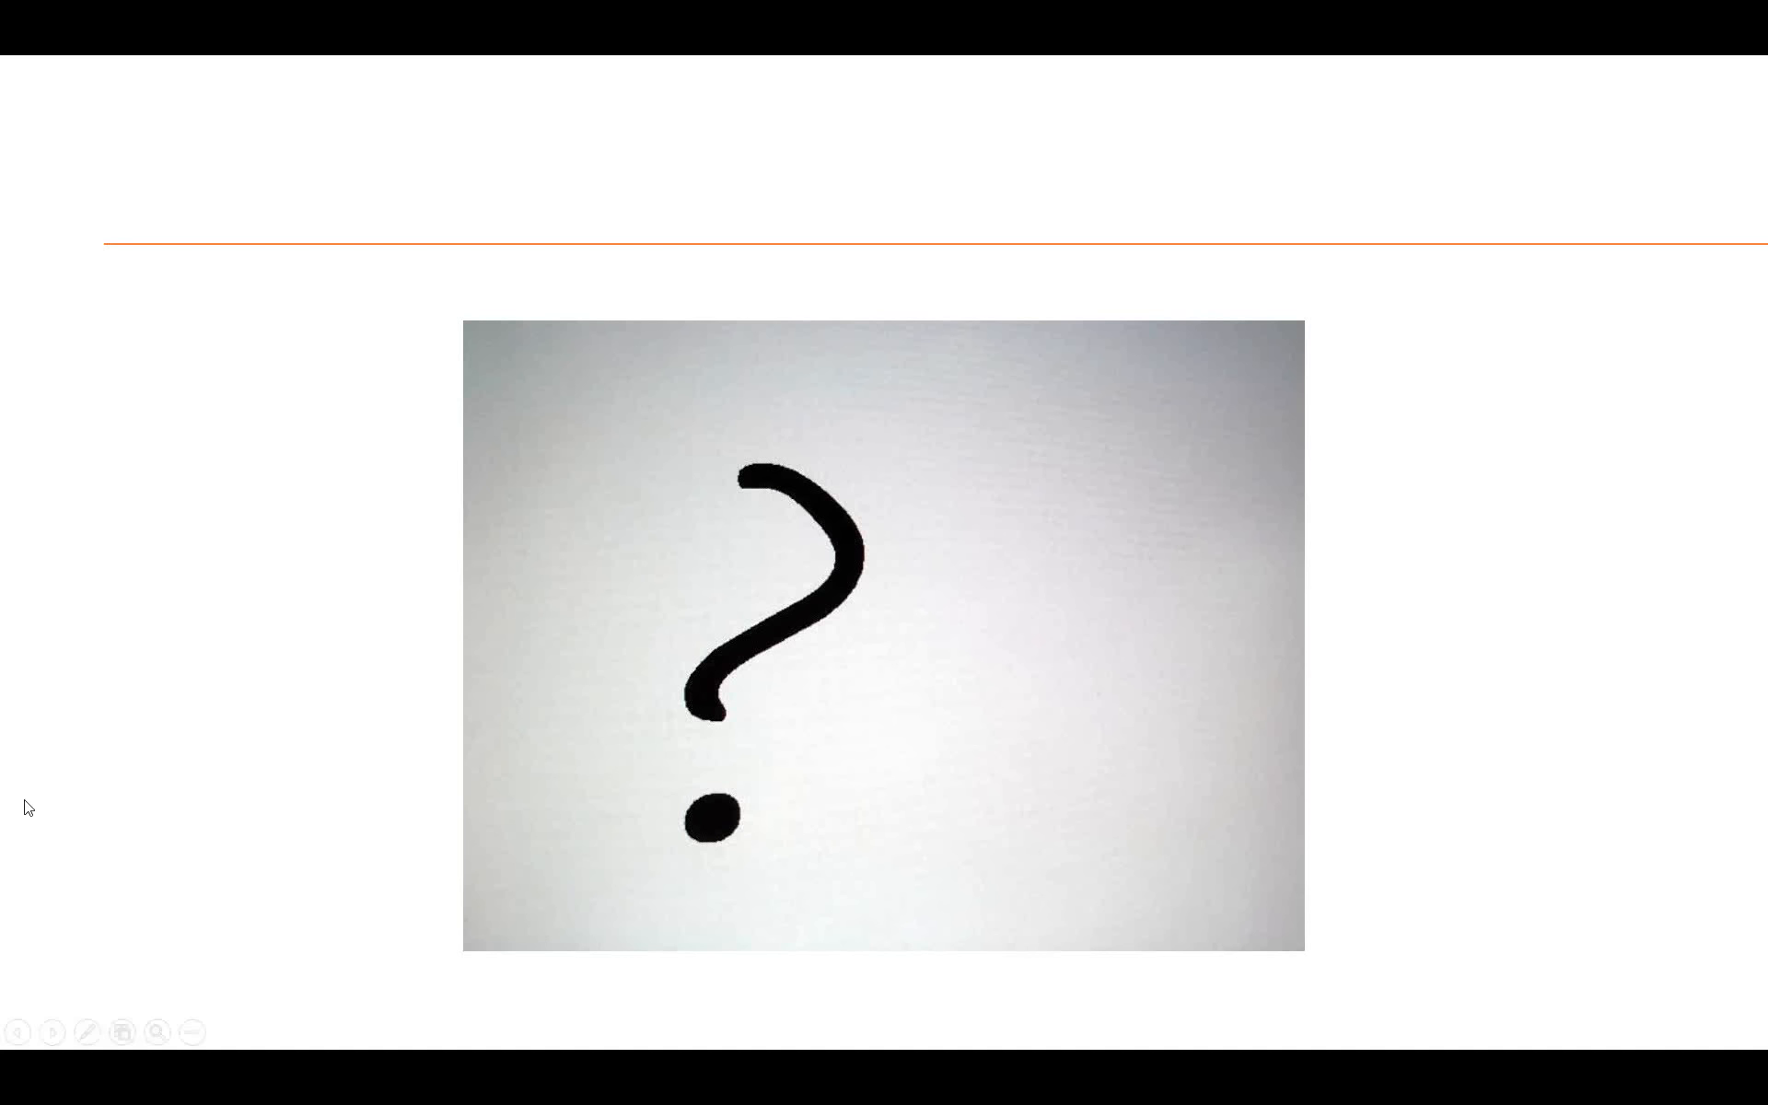
{"action": "left_click", "coordinate": [96, 779]}
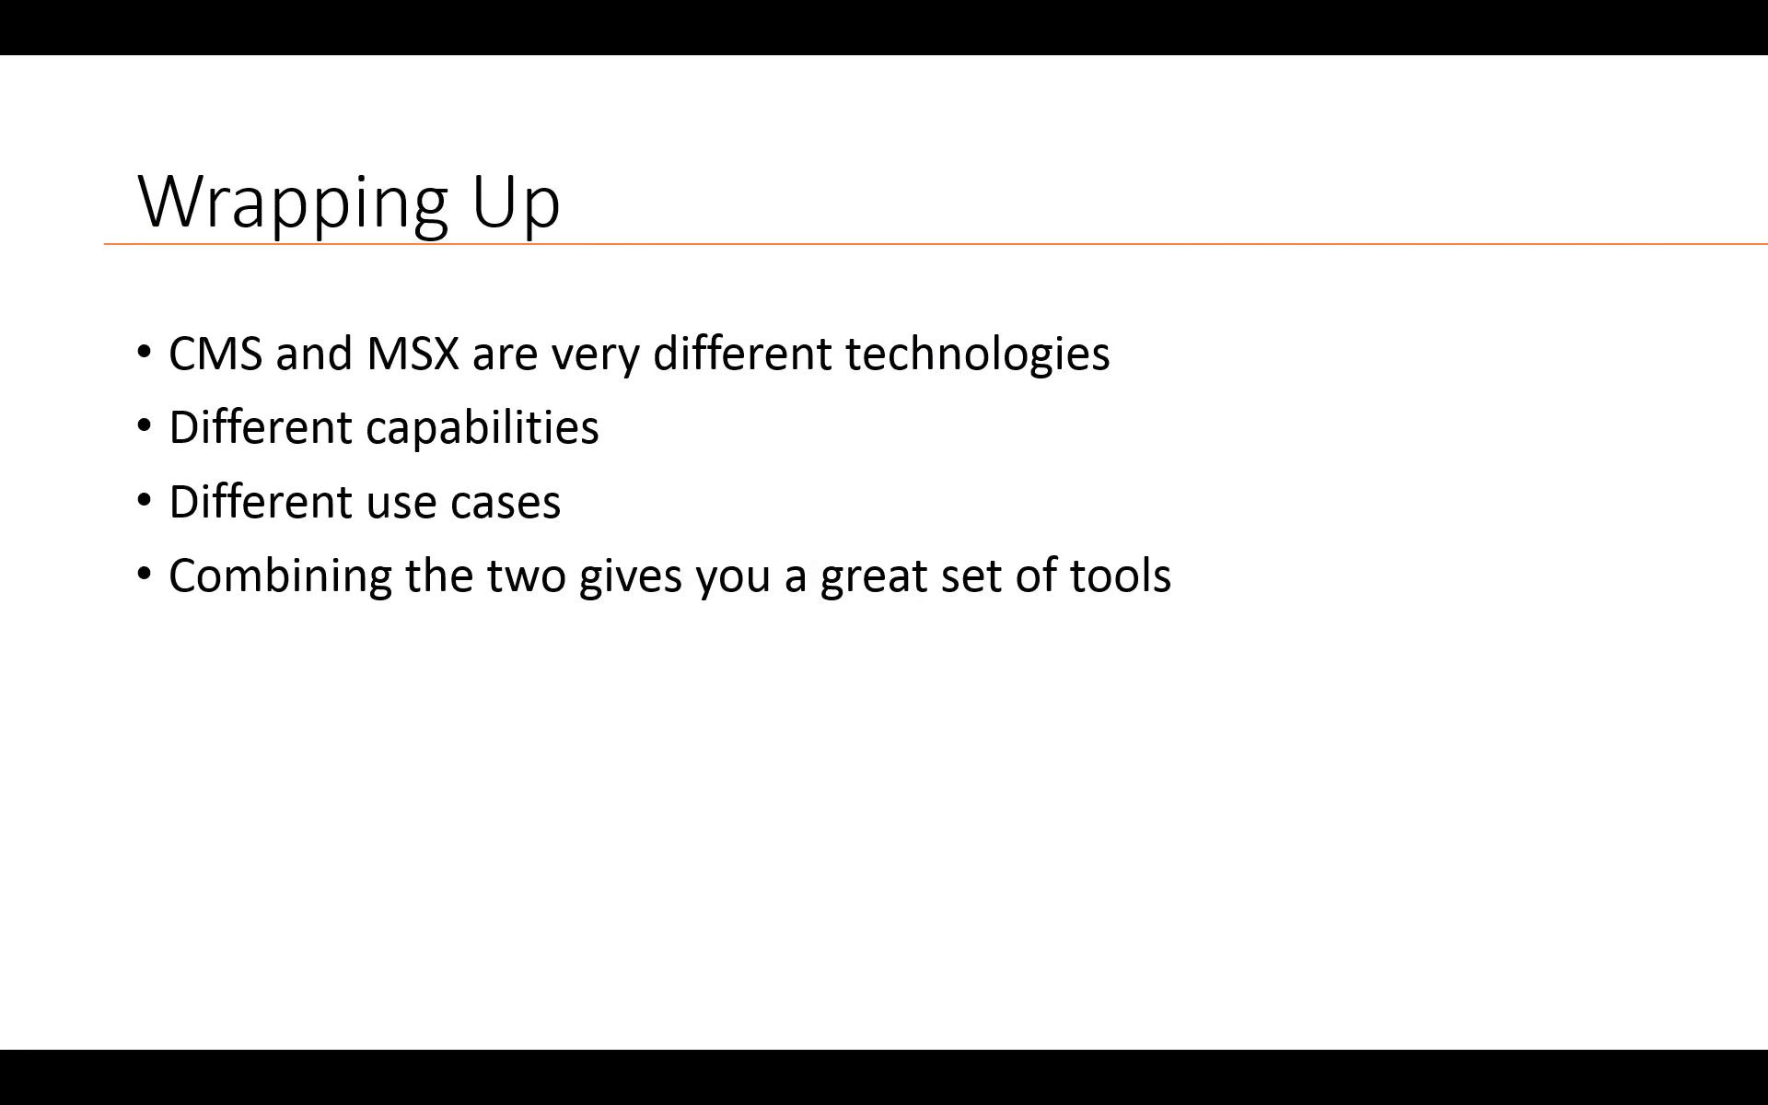
{"action": "key", "text": "Right"}
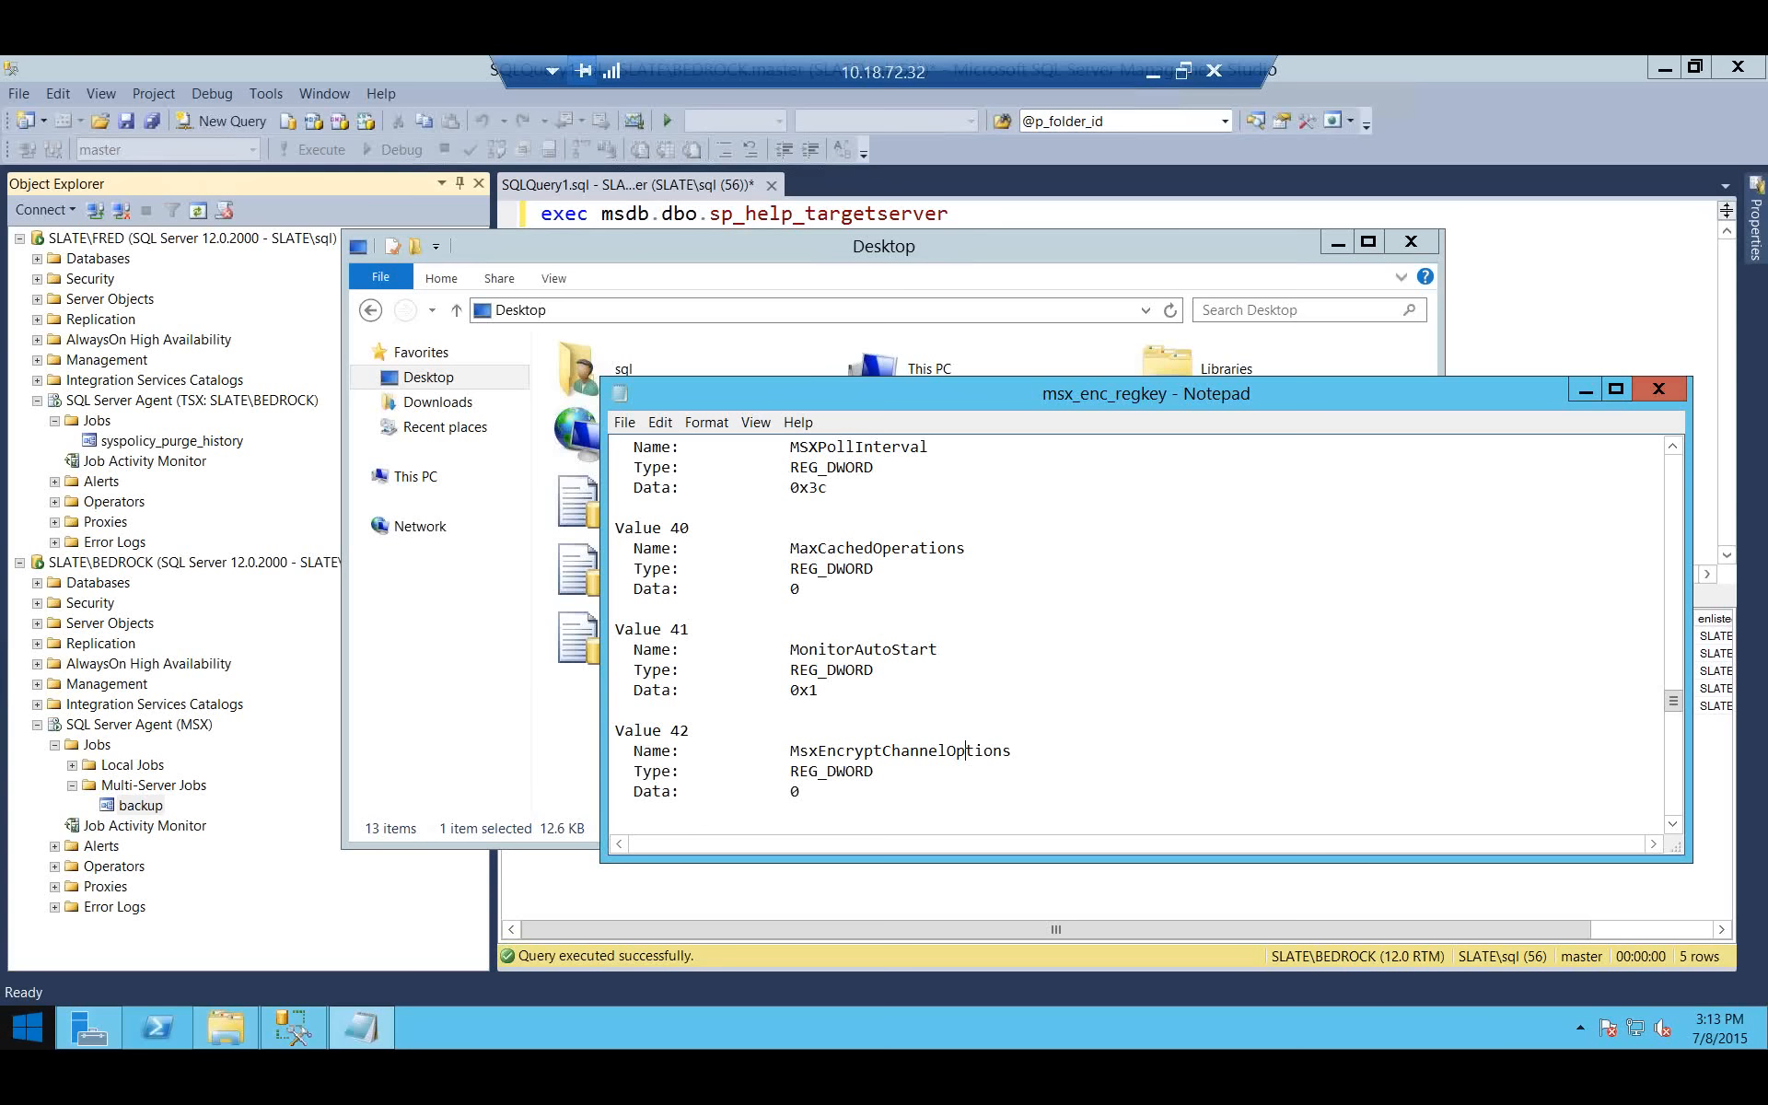
{"action": "left_click", "coordinate": [148, 807]}
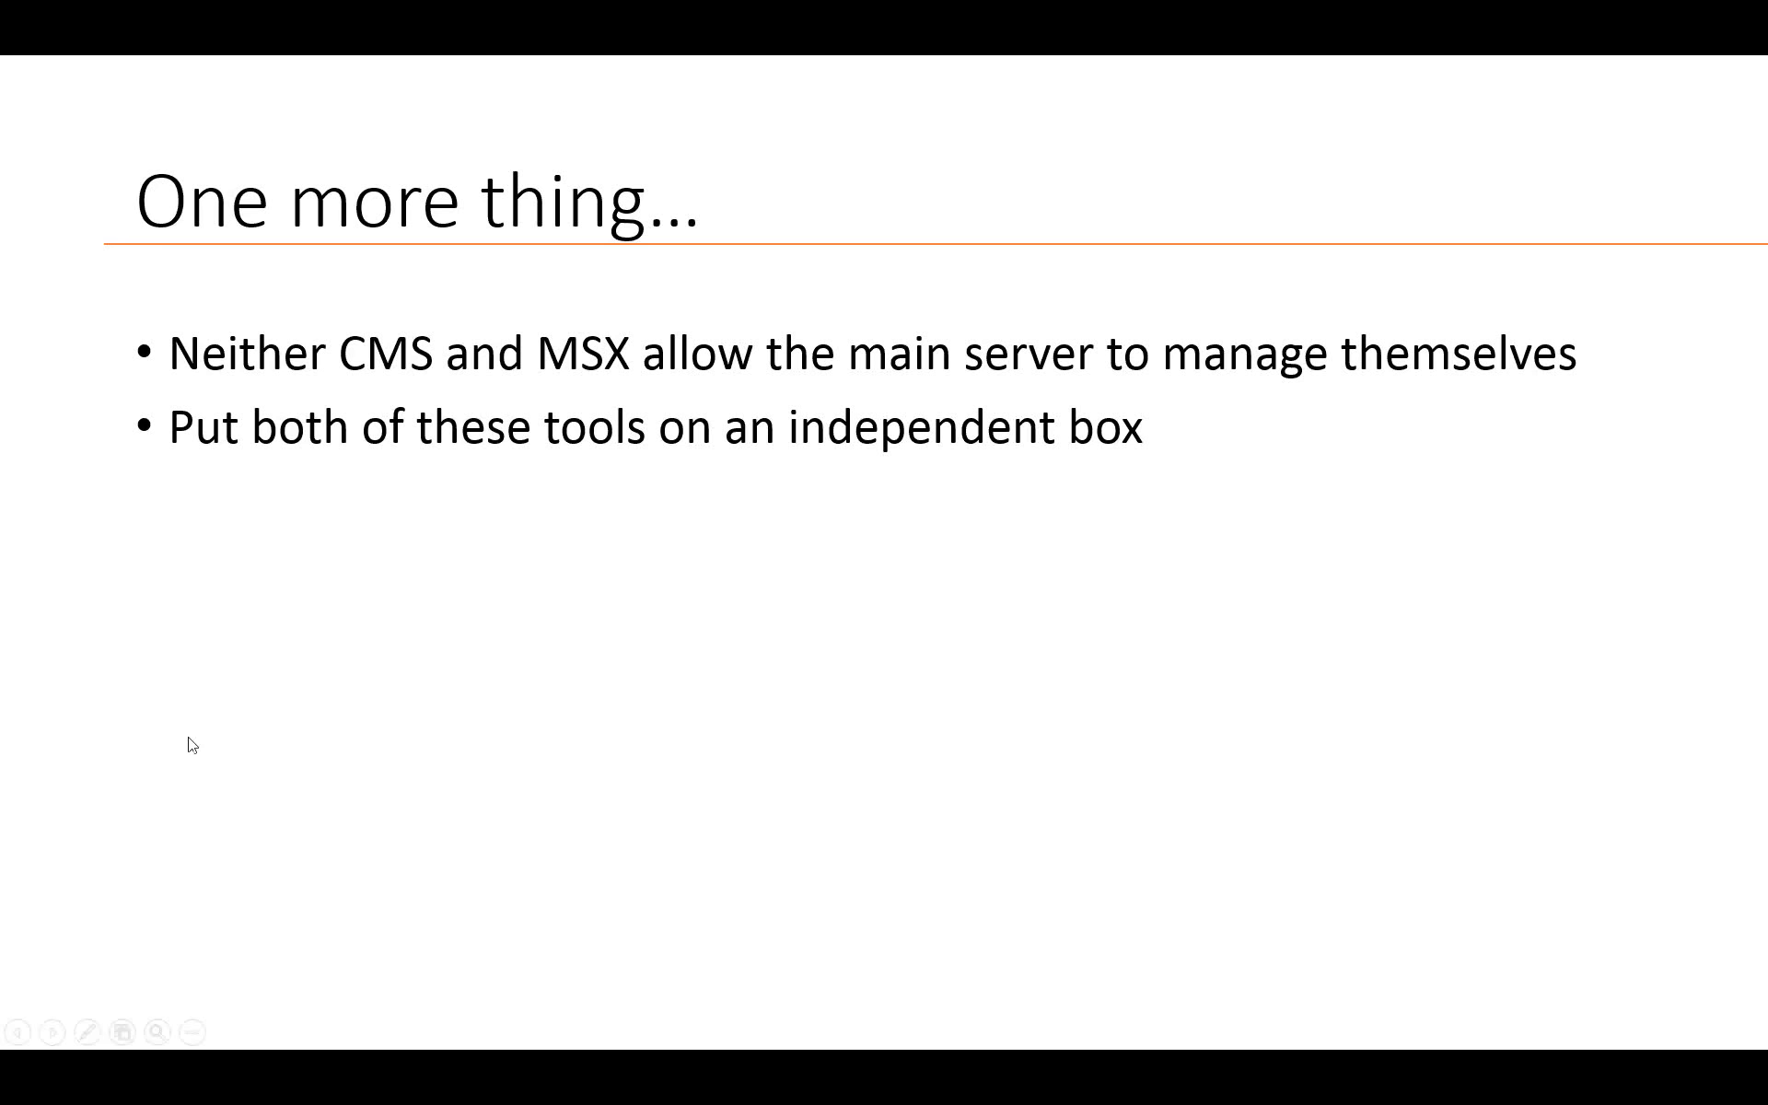
{"action": "key", "text": "Right"}
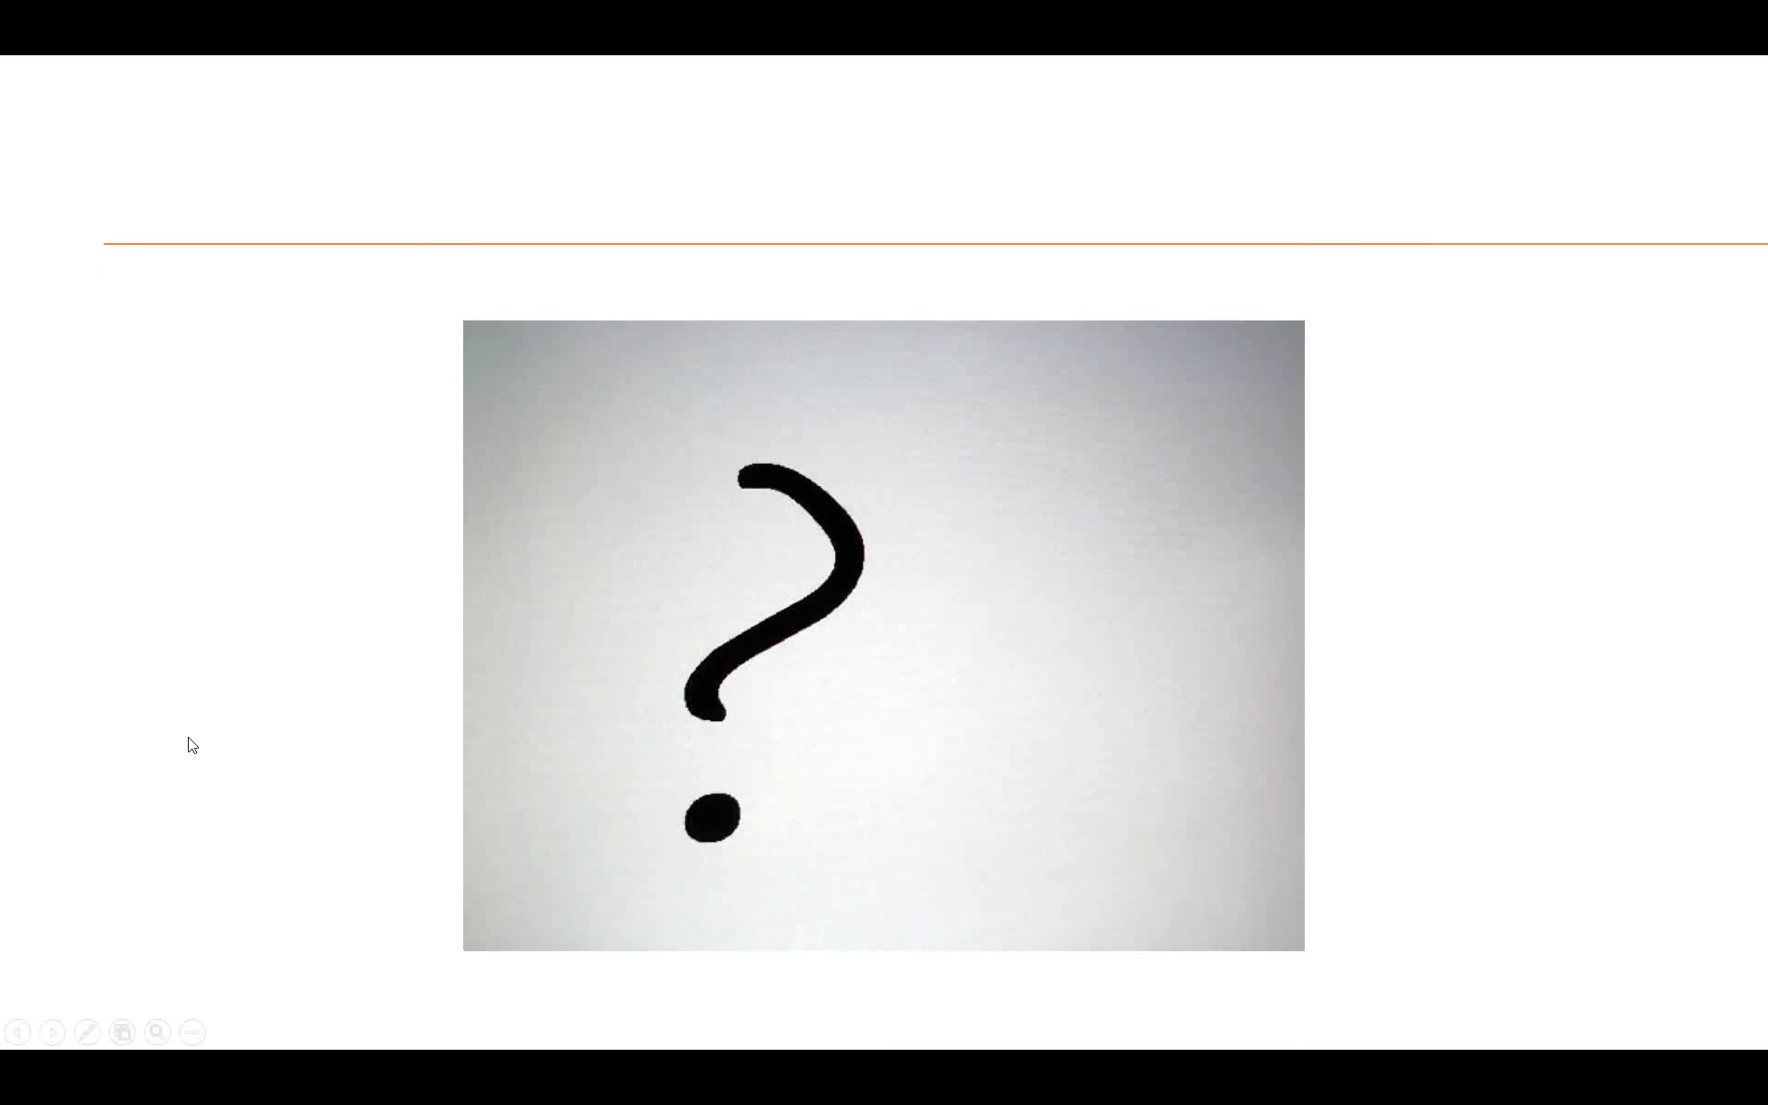
{"action": "key", "text": "Right"}
{"action": "key", "text": "Left"}
{"action": "key", "text": "Left"}
{"action": "key", "text": "Left"}
{"action": "key", "text": "Left"}
{"action": "key", "text": "Left"}
{"action": "key", "text": "Left"}
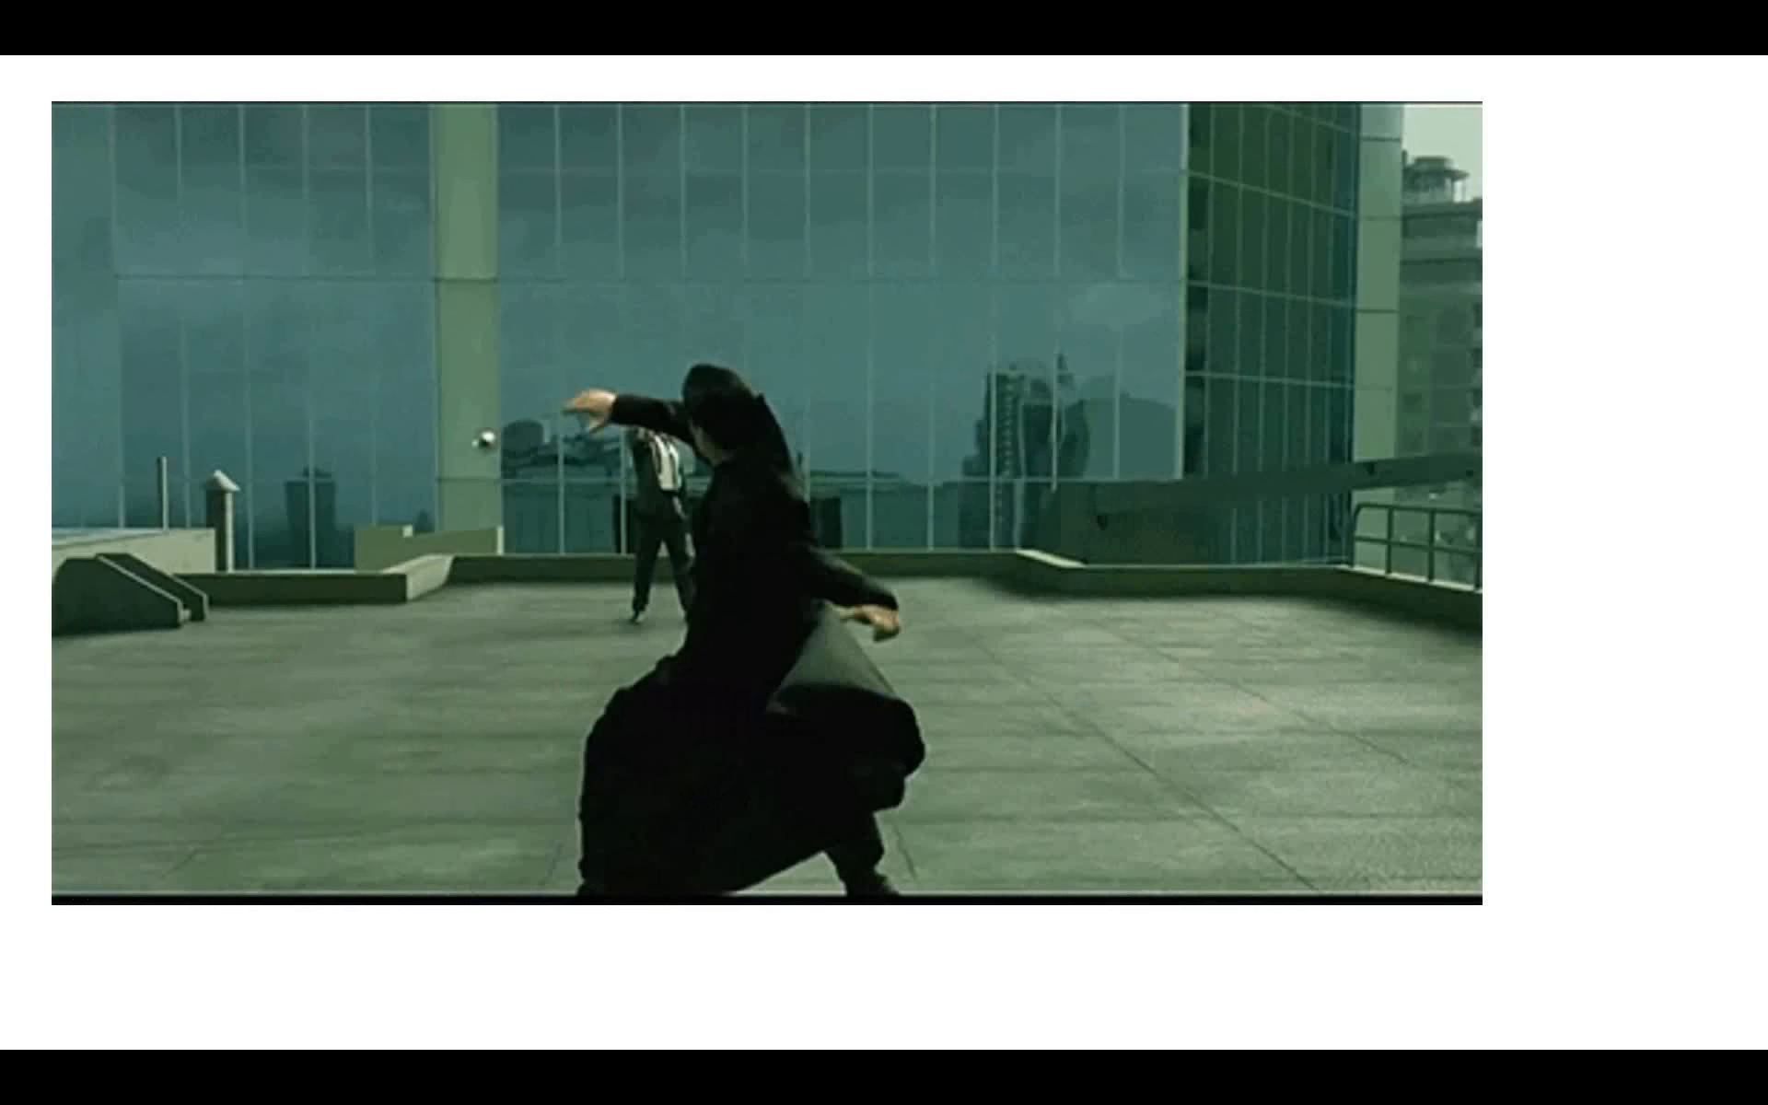
{"action": "key", "text": "Left"}
{"action": "key", "text": "Right"}
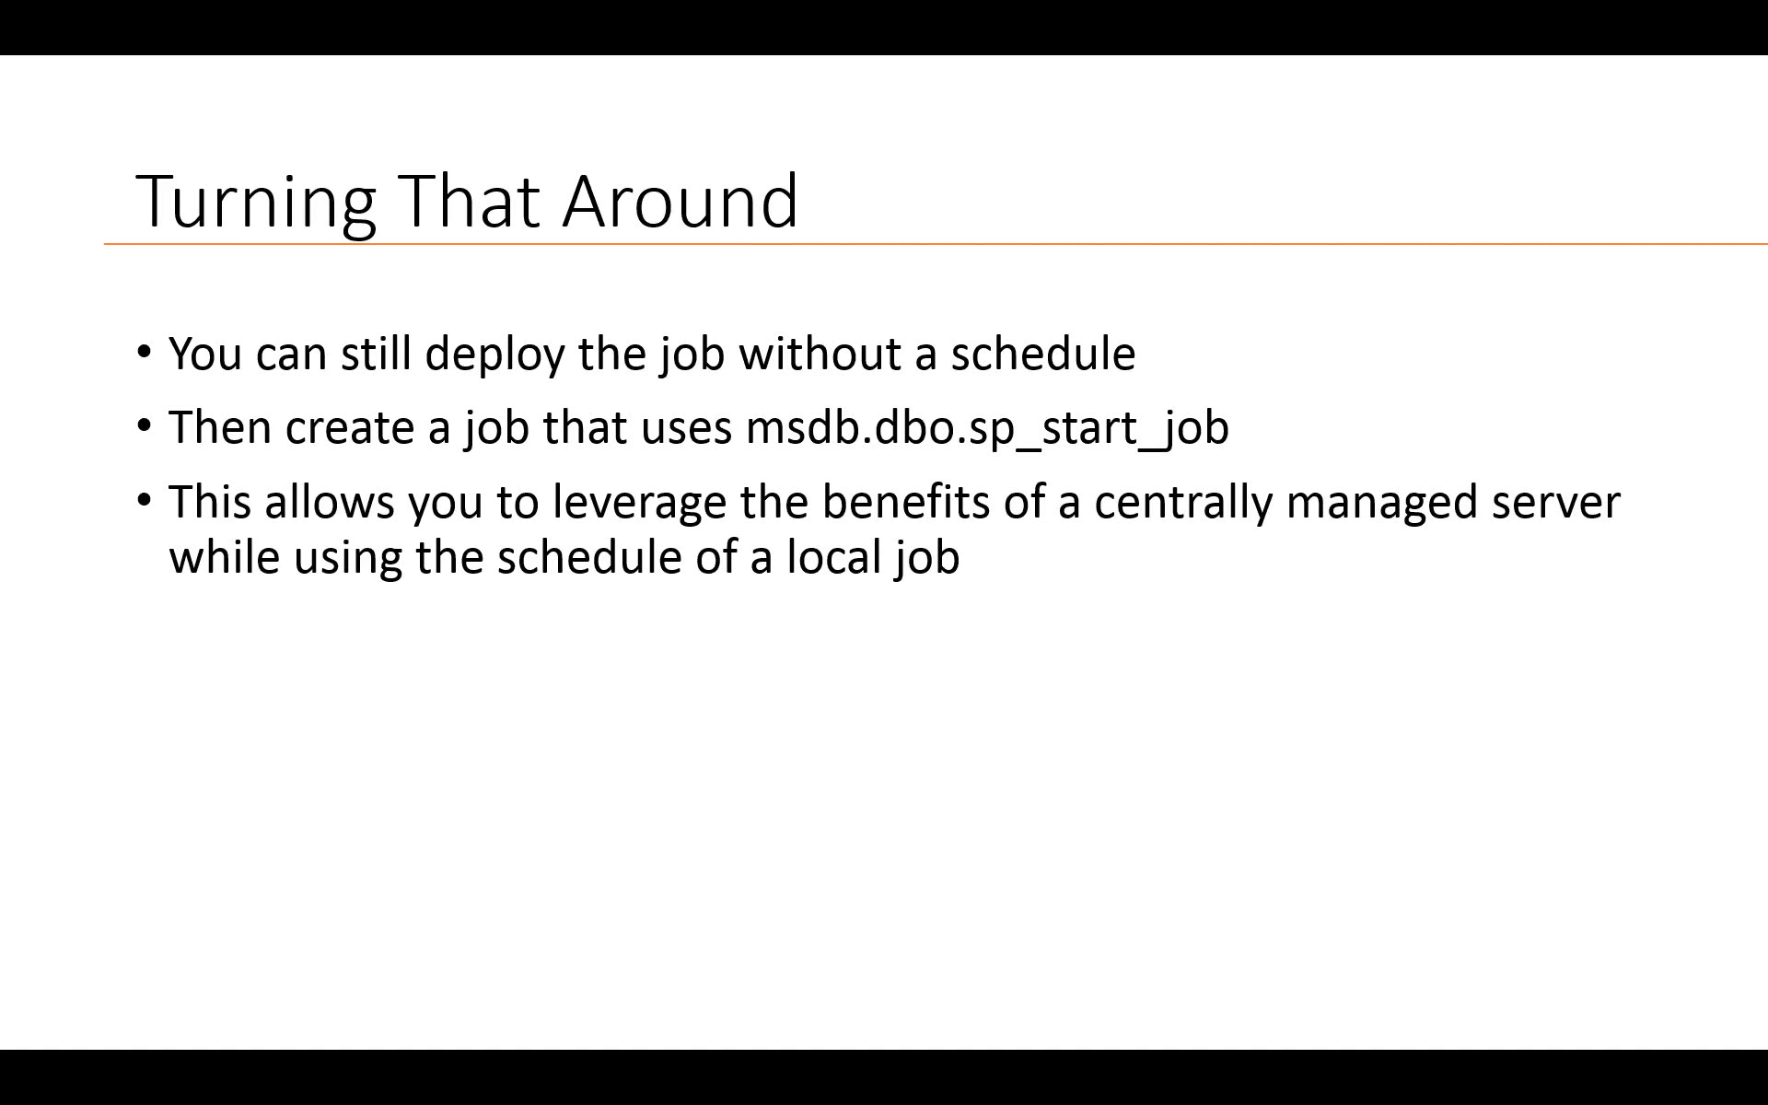